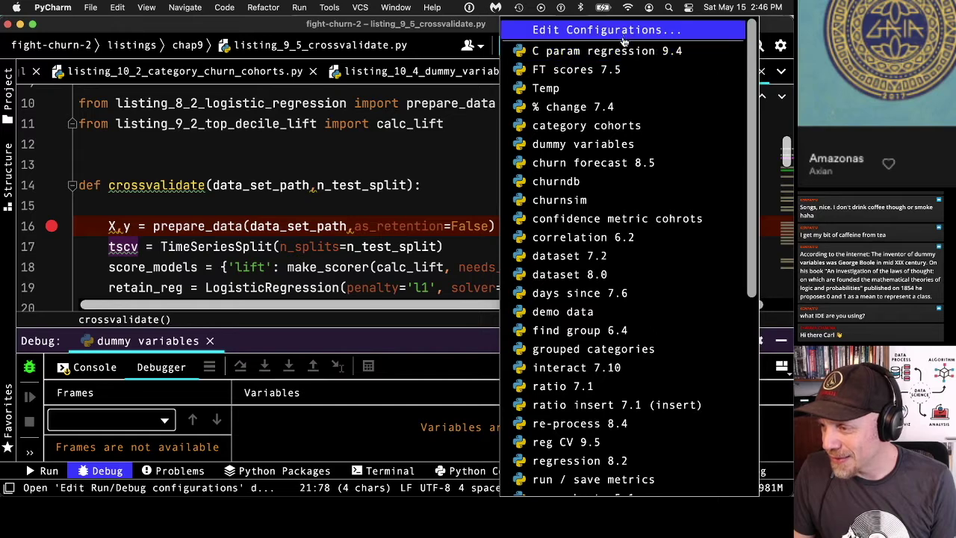
# - Duplicate the "C param regression 9.4" configuration in the Run/Debug Configurations
pyautogui.click(605, 30)
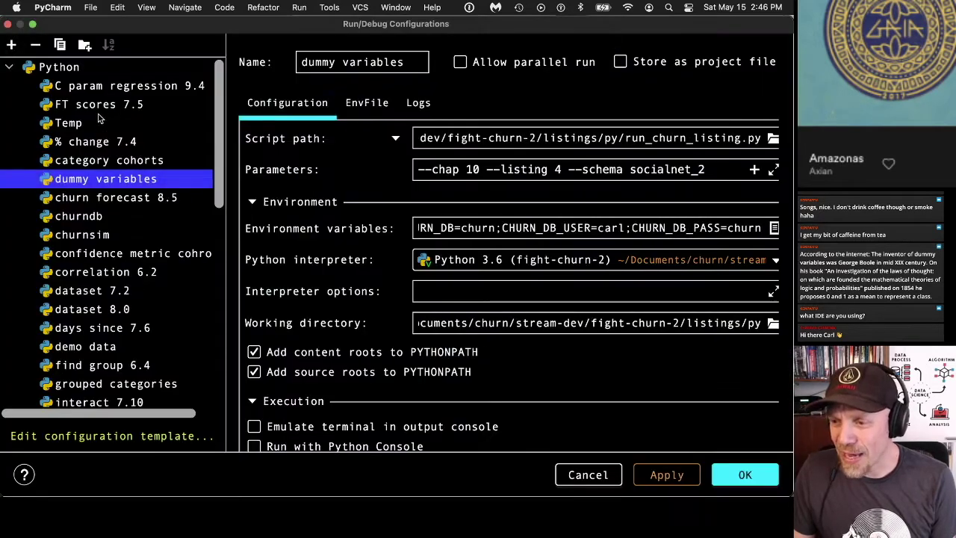
pyautogui.click(102, 88)
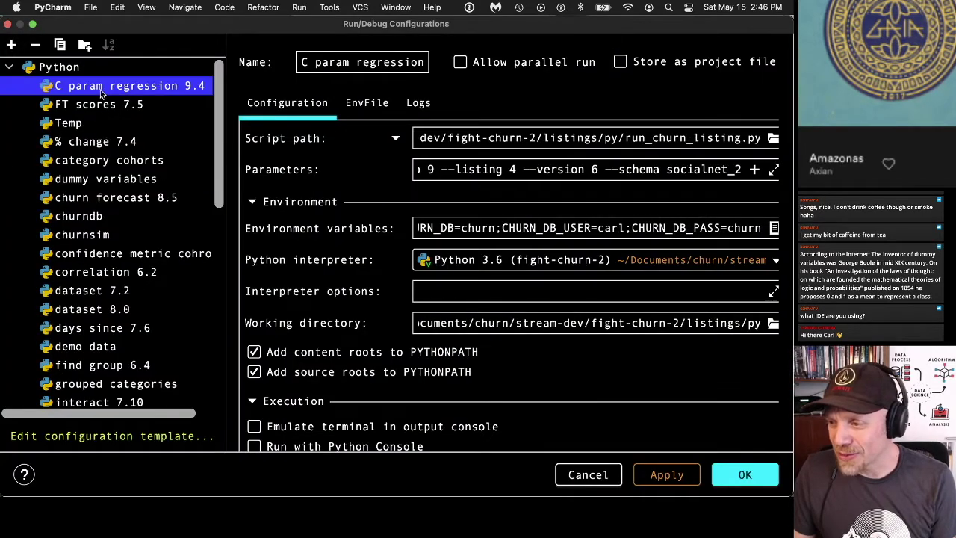
pyautogui.click(60, 45)
# - Change the copied configuration's parameters to --listing 5 and --version 2, and save the configuration
pyautogui.moveTo(533, 174); pyautogui.dragTo(367, 173)
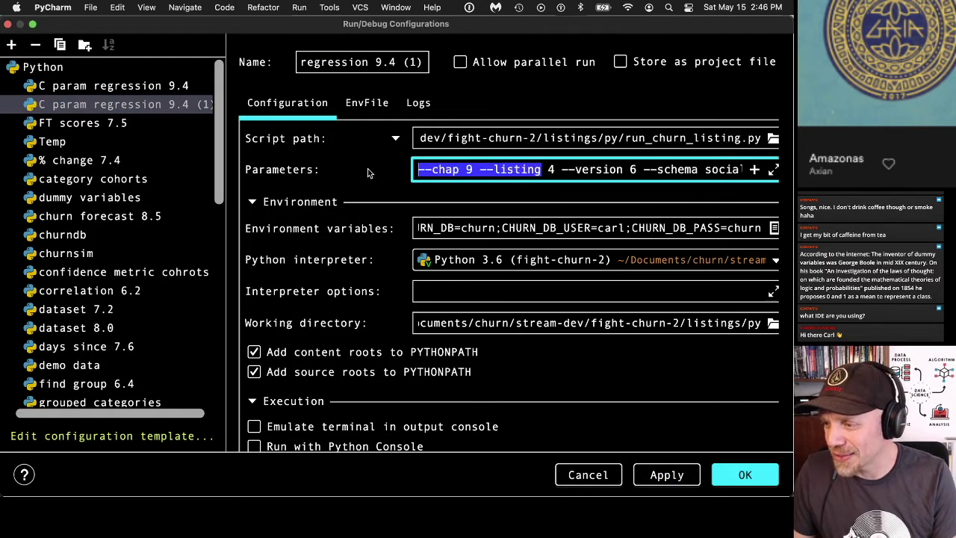
pyautogui.click(551, 169)
pyautogui.press('BackSpace')
pyautogui.write('5')
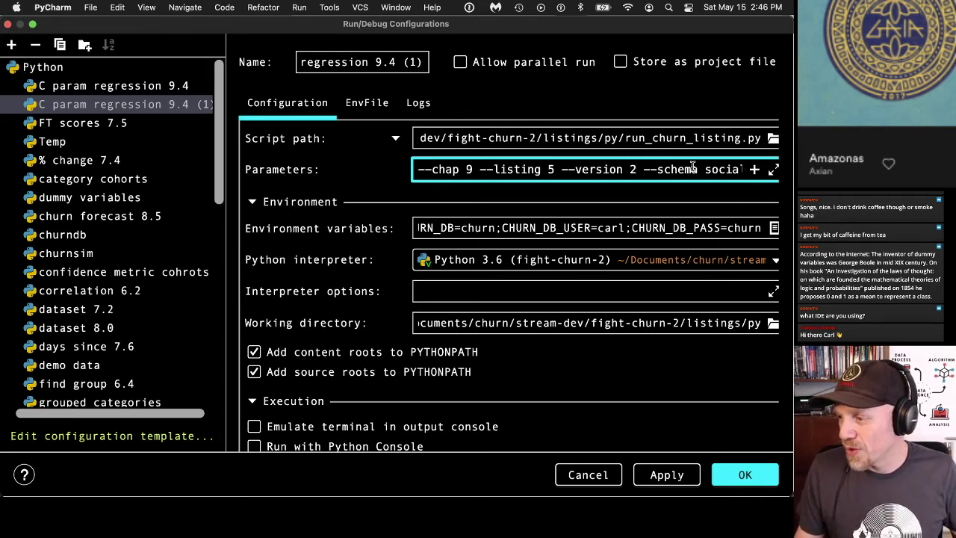
pyautogui.moveTo(677, 171); pyautogui.dragTo(755, 158)
pyautogui.doubleClick(726, 170)
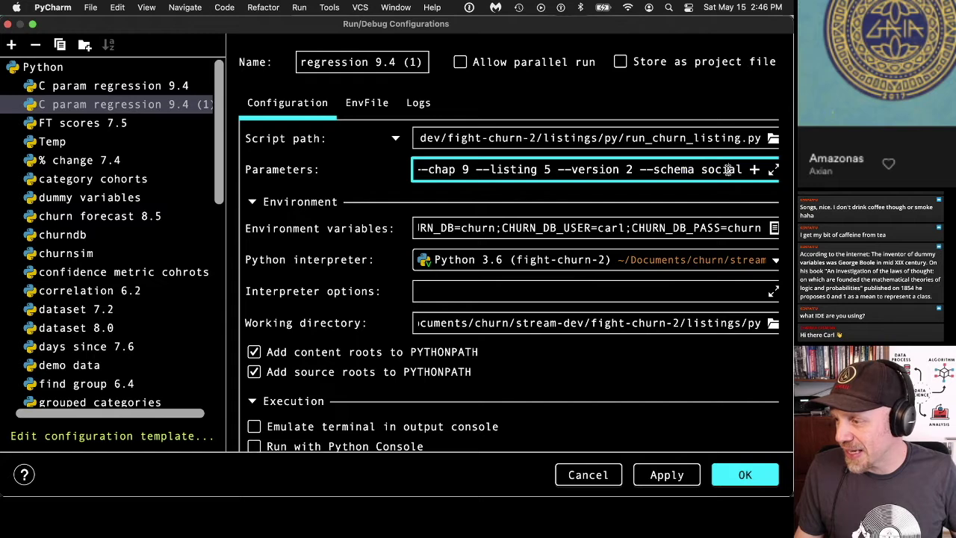
pyautogui.click(763, 480)
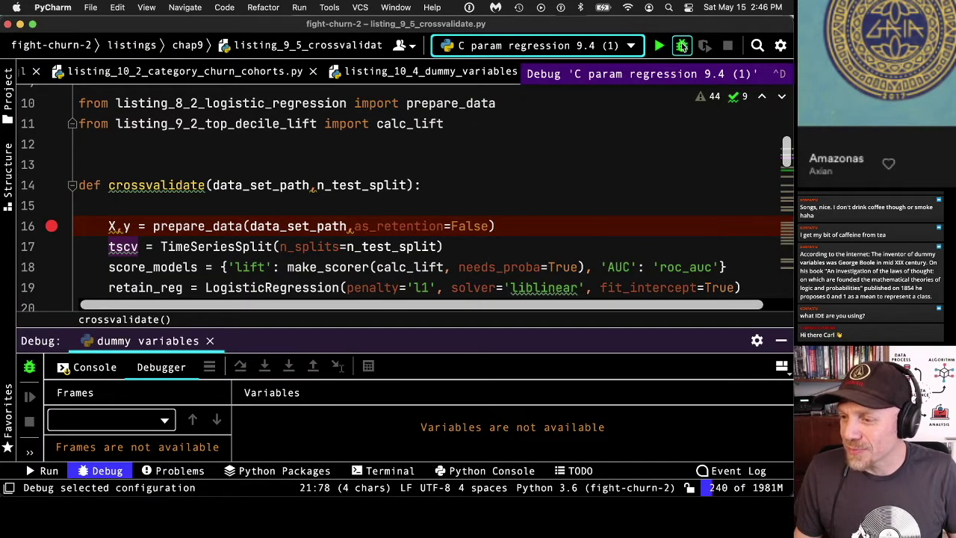
# - Debug the copied configuration to the breakpoint on line 16 and inspect the value of data_set_path
pyautogui.click(682, 46)
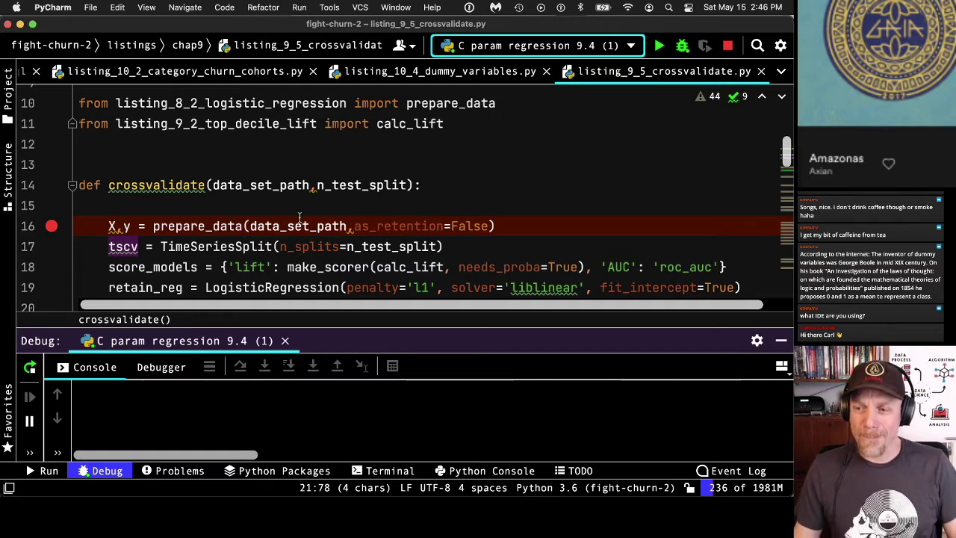
pyautogui.moveTo(303, 190)
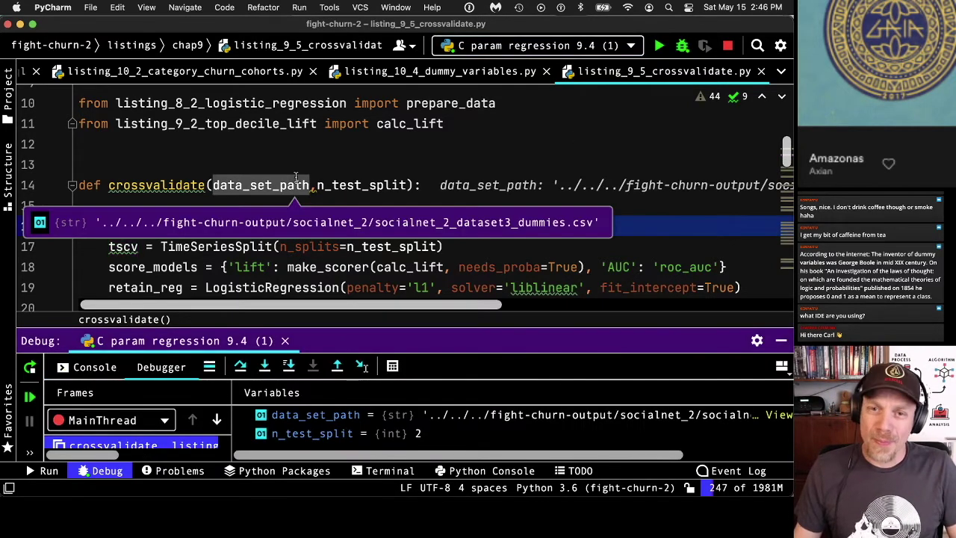
pyautogui.scroll(-2, 296, 183)
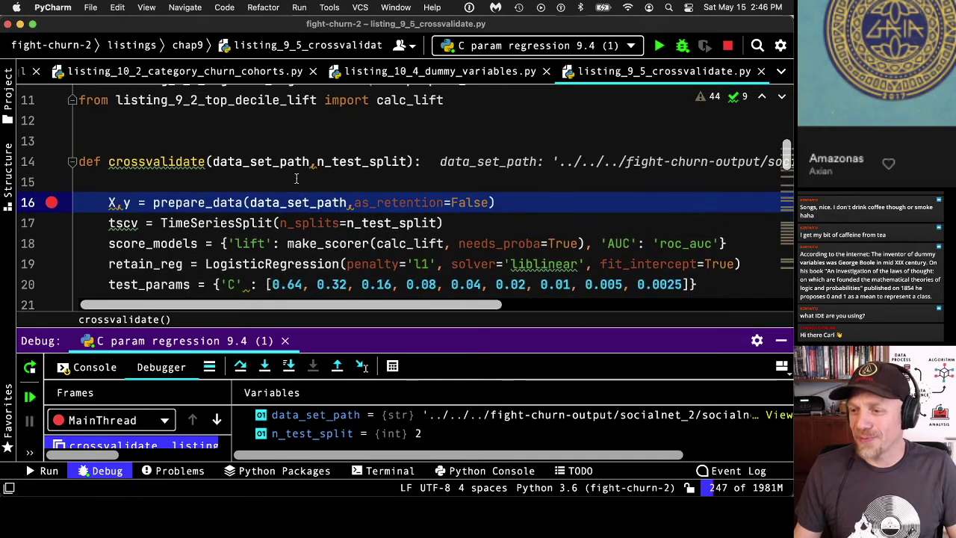
# - Step over the prepare_data call and examine X as a DataFrame, closing the viewer when done
pyautogui.click(240, 366)
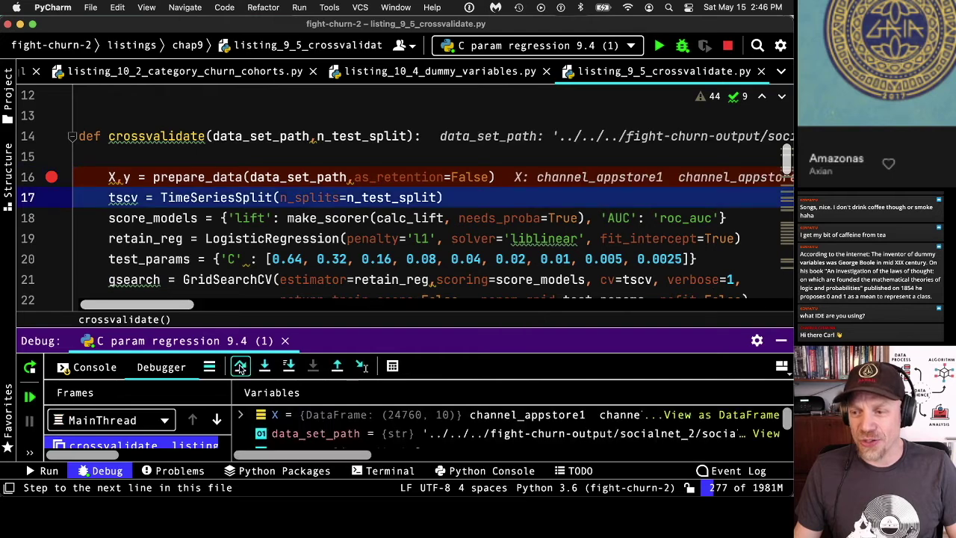
pyautogui.moveTo(435, 338); pyautogui.dragTo(435, 298)
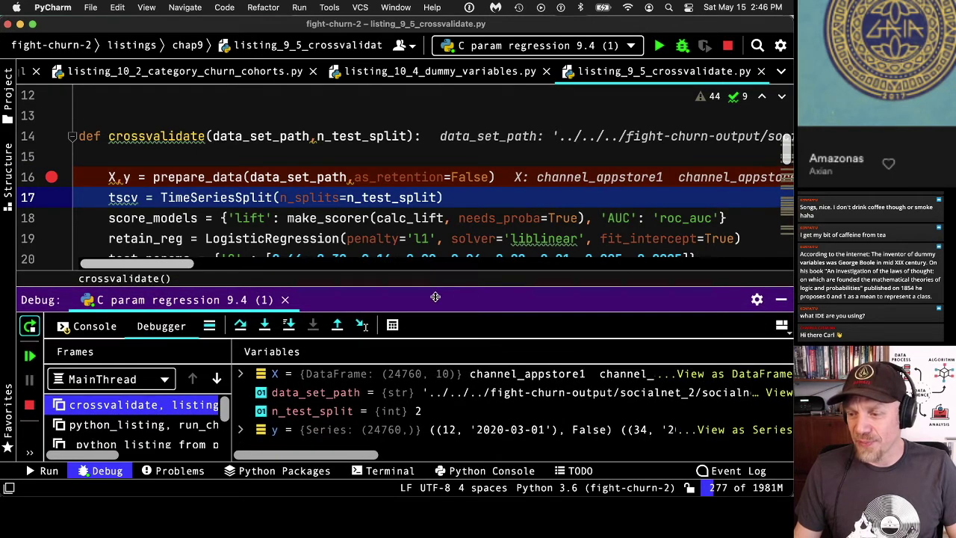
pyautogui.click(728, 375)
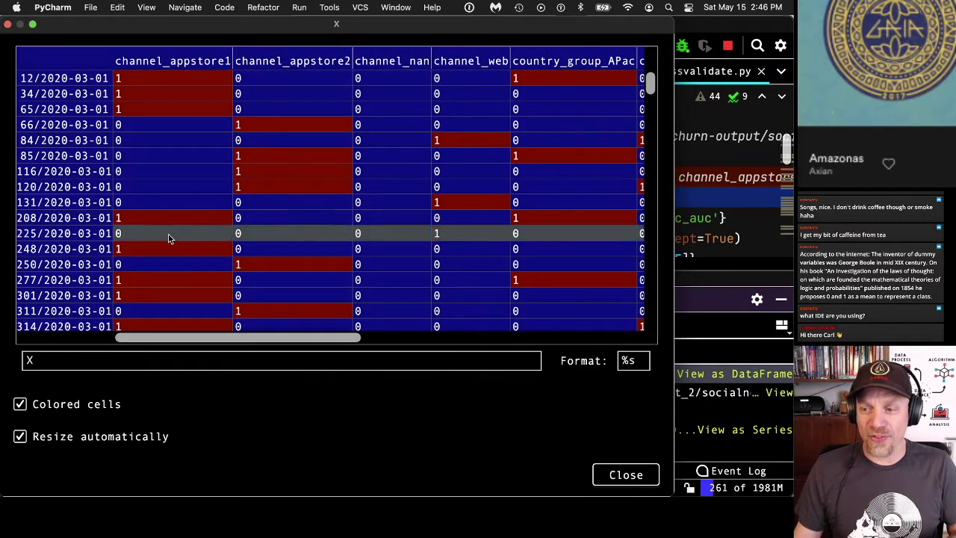
pyautogui.hscroll(1, 205, 342)
pyautogui.moveTo(205, 343)
pyautogui.mouseDown()
pyautogui.moveTo(498, 343)
pyautogui.moveTo(192, 340)
pyautogui.mouseUp()
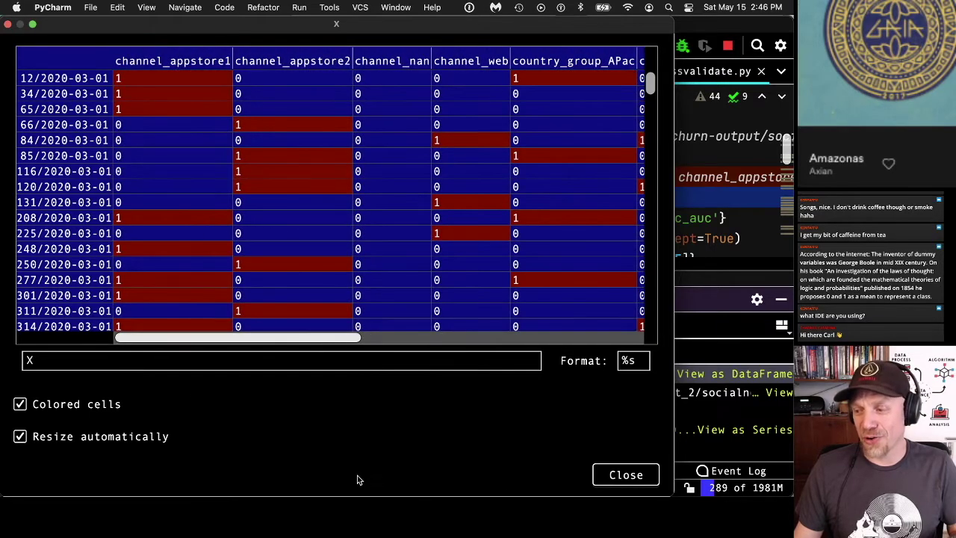
pyautogui.click(626, 474)
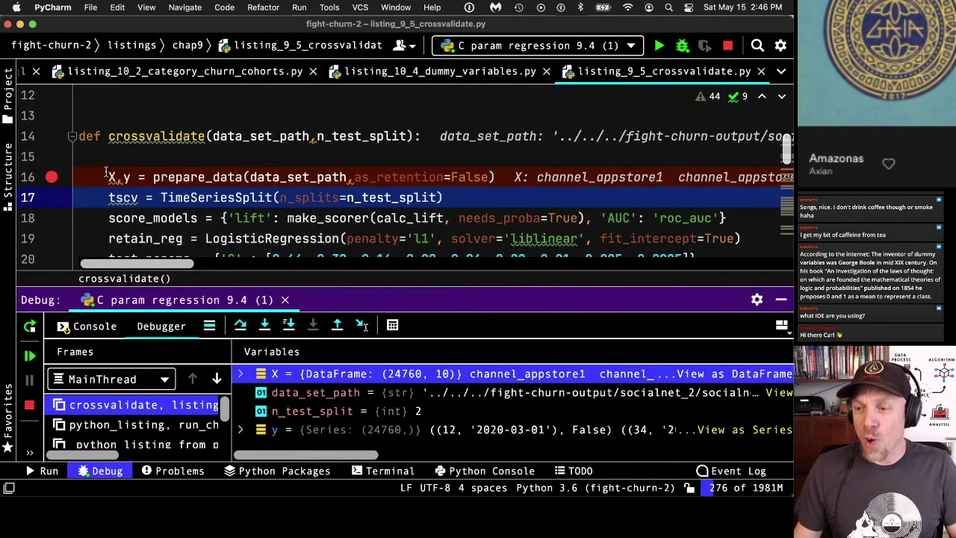
# - Enlarge the code view, highlight TimeSeriesSplit on line 17, and step over that line
pyautogui.moveTo(421, 289); pyautogui.dragTo(417, 264)
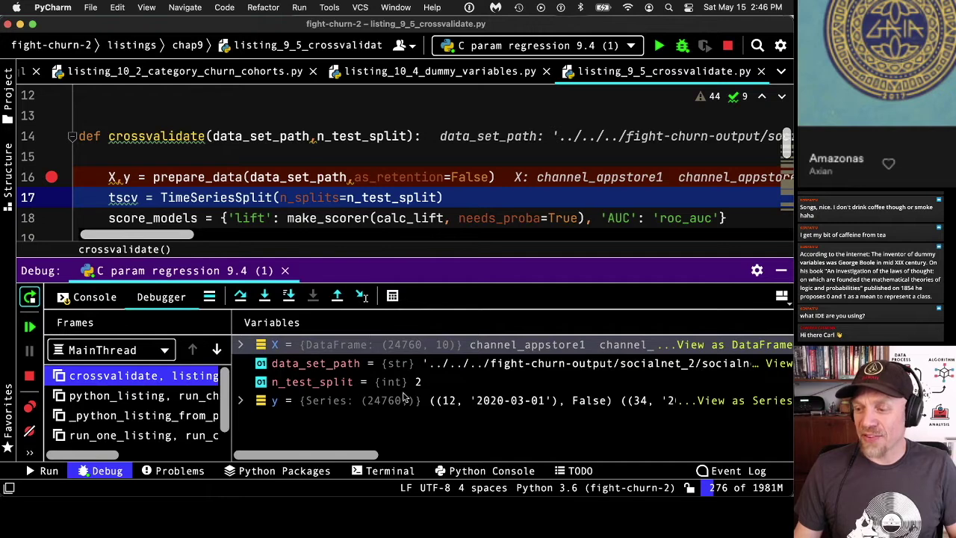
pyautogui.scroll(-3, 131, 177)
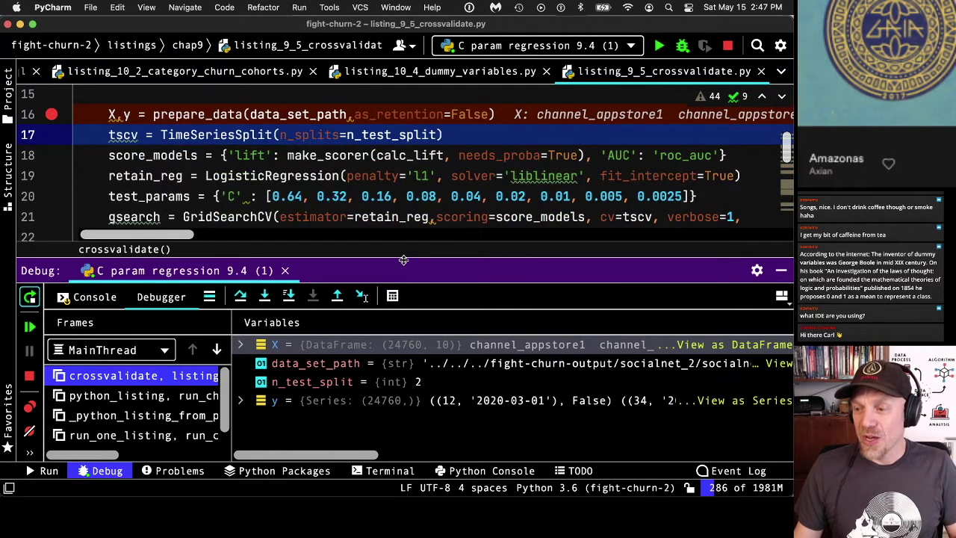
pyautogui.moveTo(403, 260); pyautogui.dragTo(405, 347)
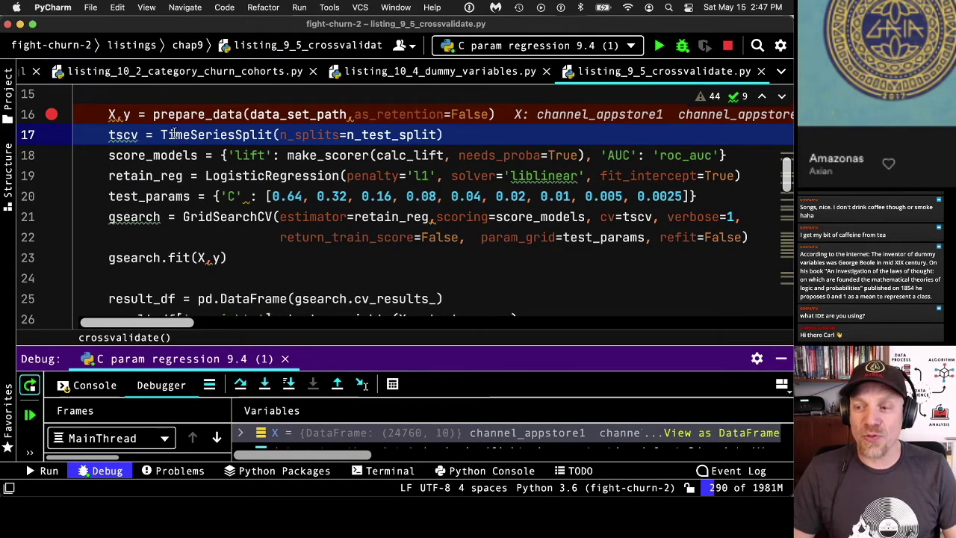
pyautogui.doubleClick(172, 134)
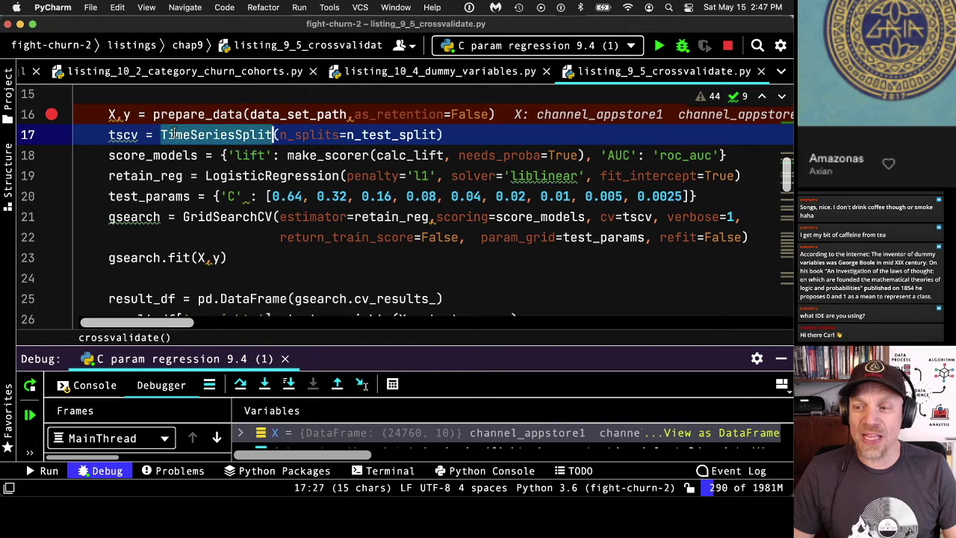
pyautogui.click(456, 134)
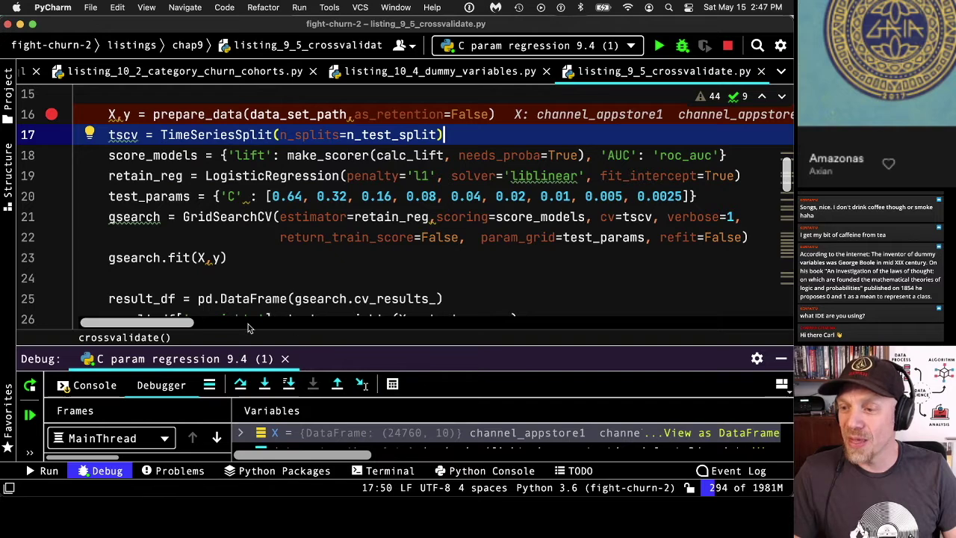
pyautogui.click(239, 383)
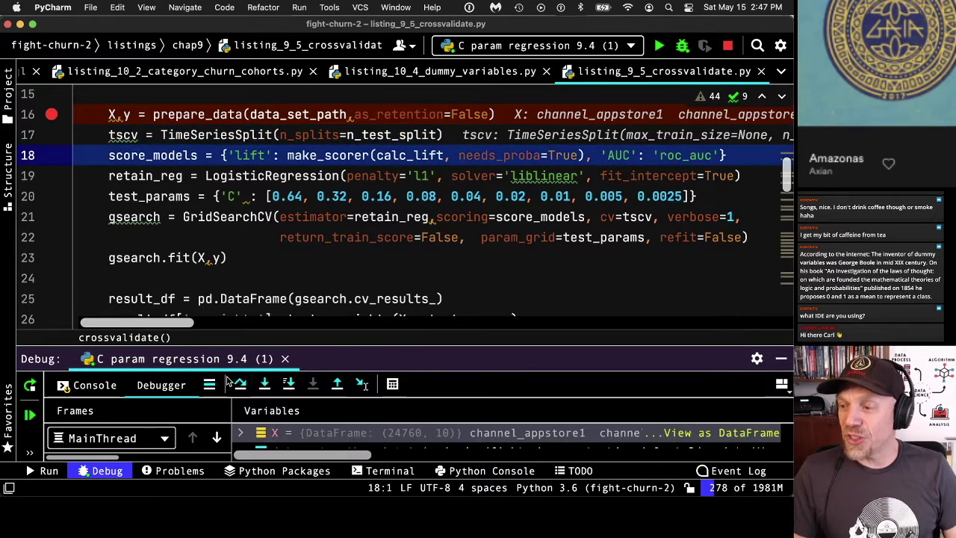
# - Highlight the lift and AUC scorers on line 18, and step over the score_models and retain_reg lines
pyautogui.click(251, 155)
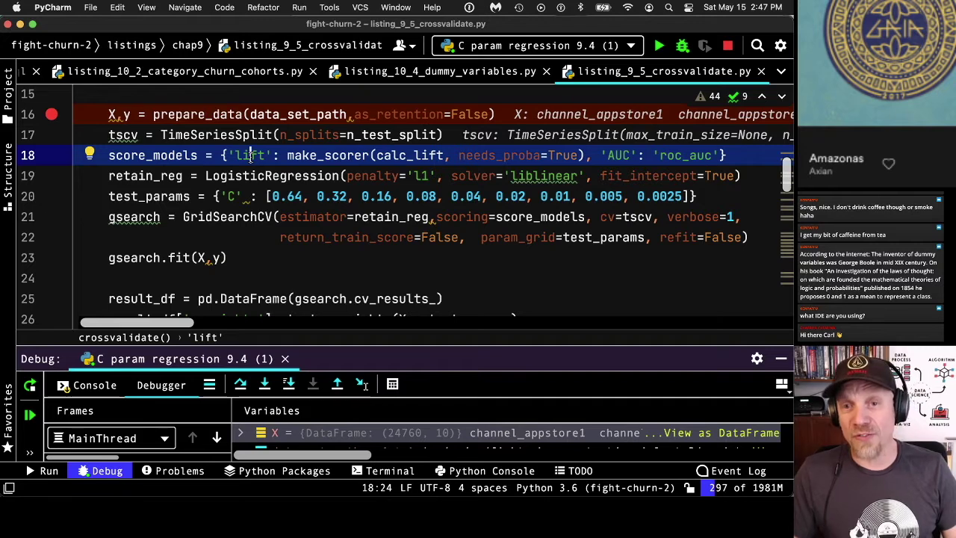
pyautogui.doubleClick(251, 154)
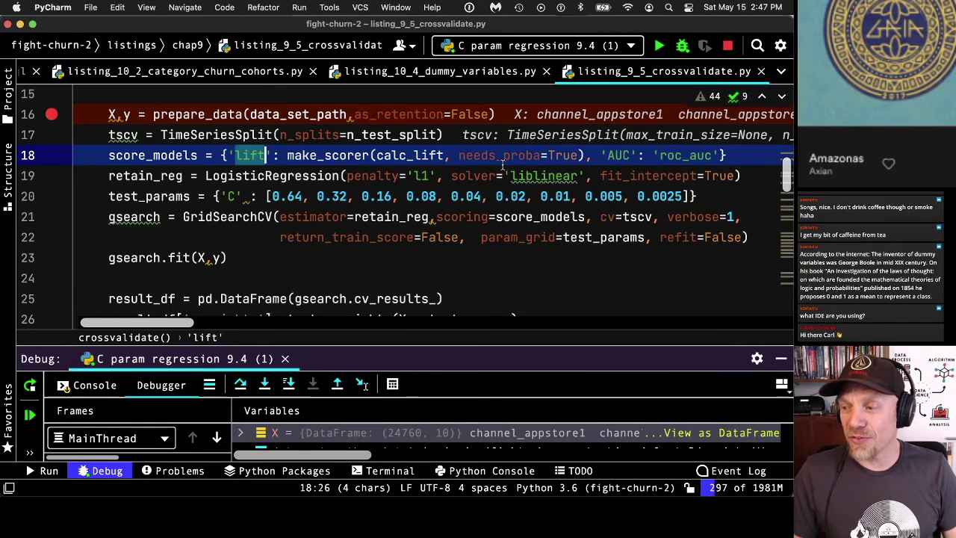
pyautogui.doubleClick(614, 154)
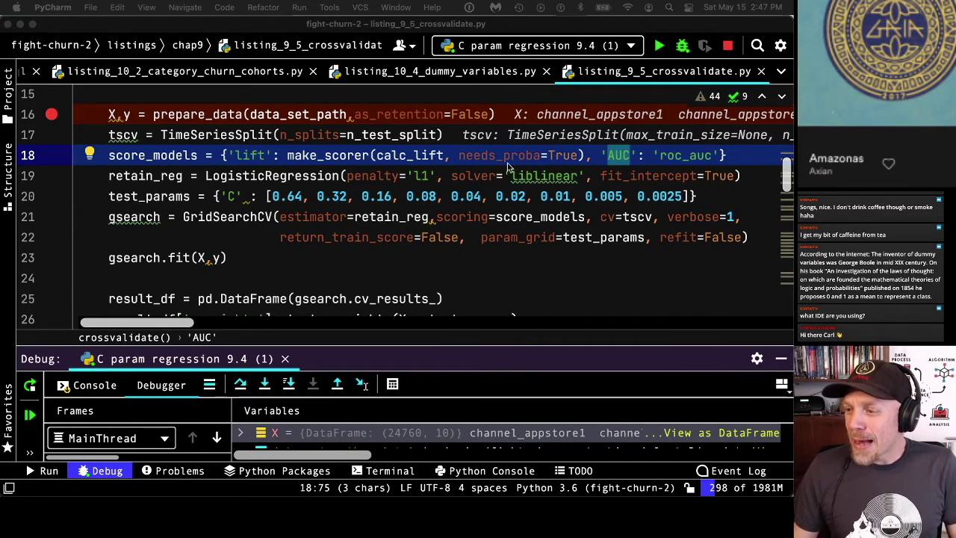
pyautogui.click(240, 384)
pyautogui.click(240, 384)
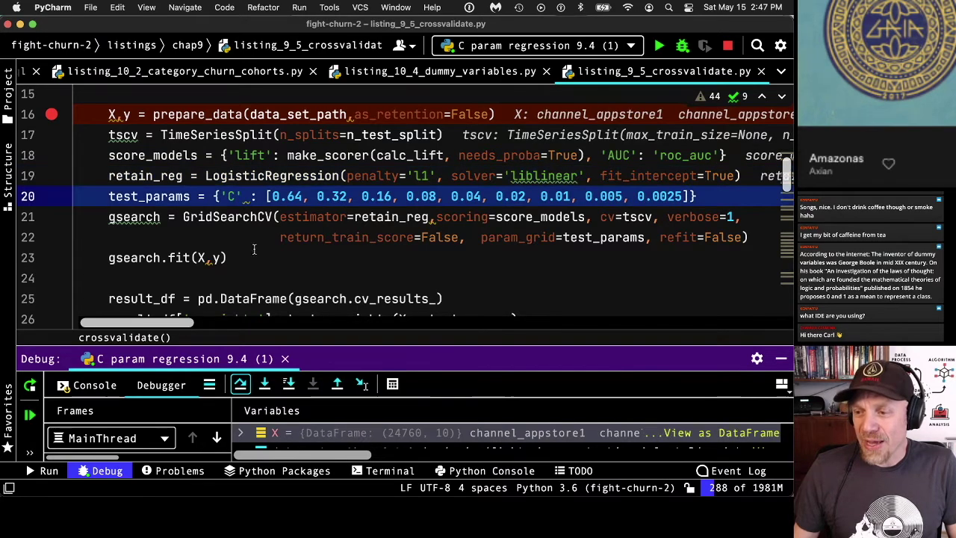
# - Examine LogisticRegression, its import and the C parameter list, and step over the test_params line
pyautogui.doubleClick(250, 179)
pyautogui.scroll(6, 250, 180)
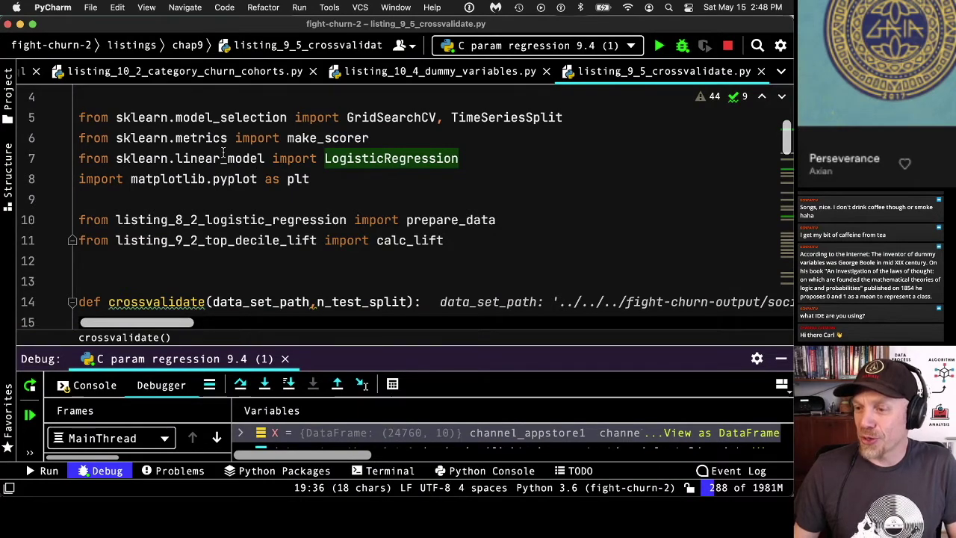
pyautogui.scroll(-5, 326, 158)
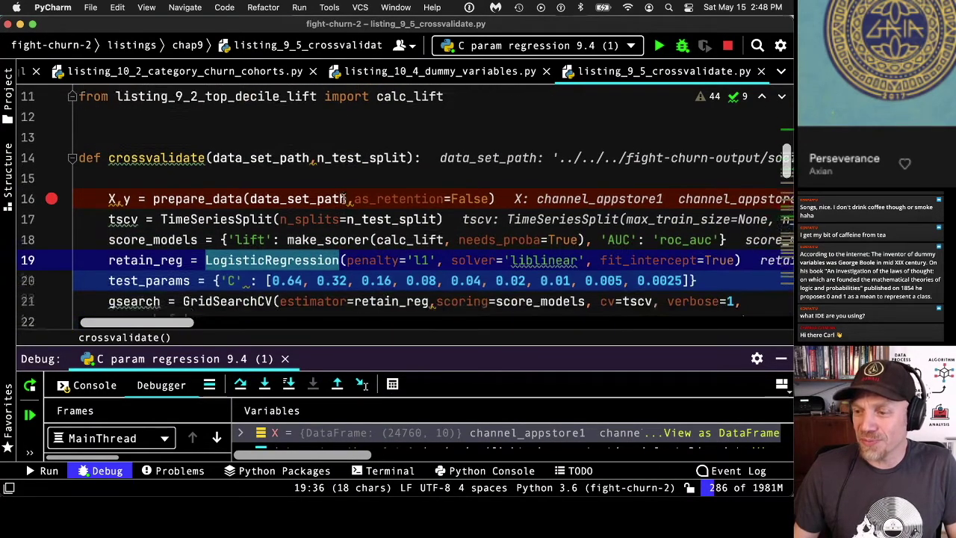
pyautogui.scroll(-1, 342, 199)
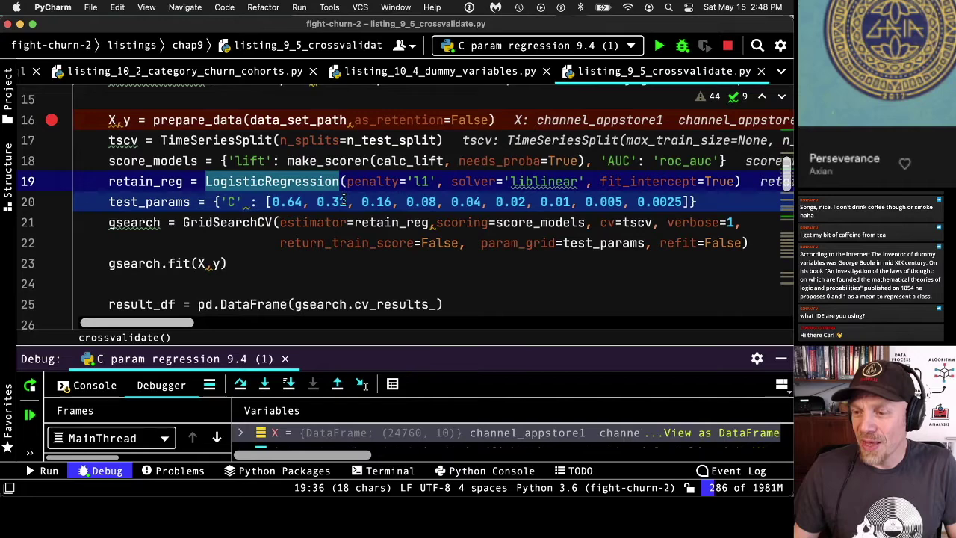
pyautogui.doubleClick(232, 202)
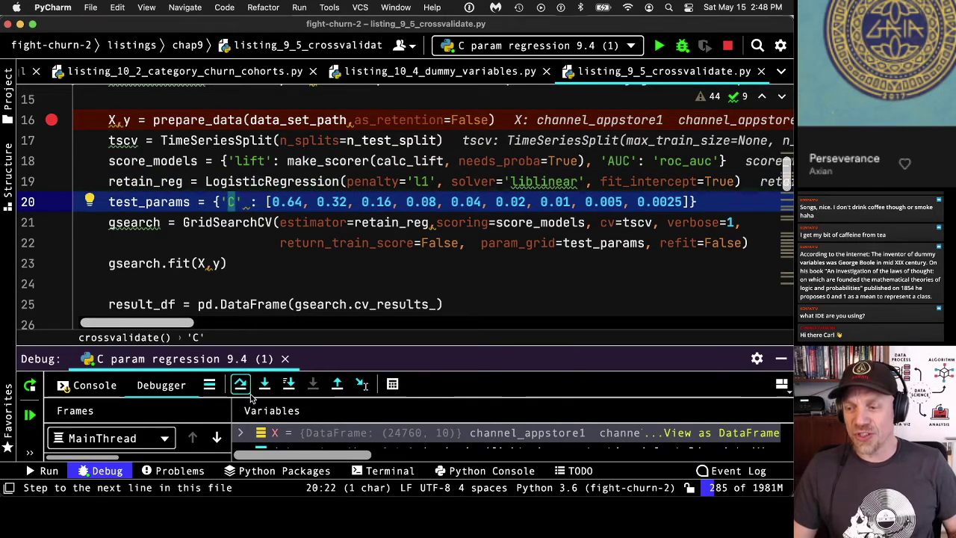
pyautogui.scroll(-2, 321, 322)
pyautogui.moveTo(311, 356); pyautogui.dragTo(312, 343)
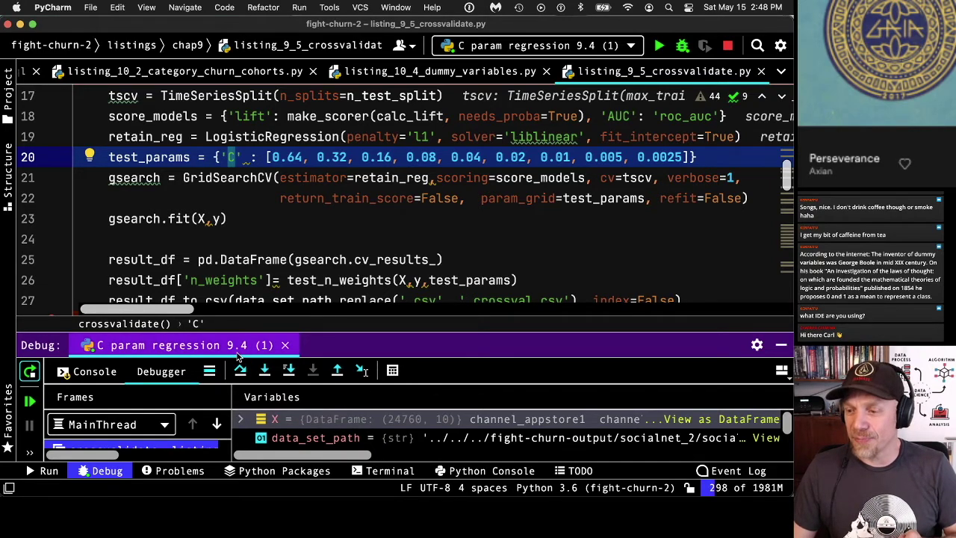
pyautogui.click(242, 371)
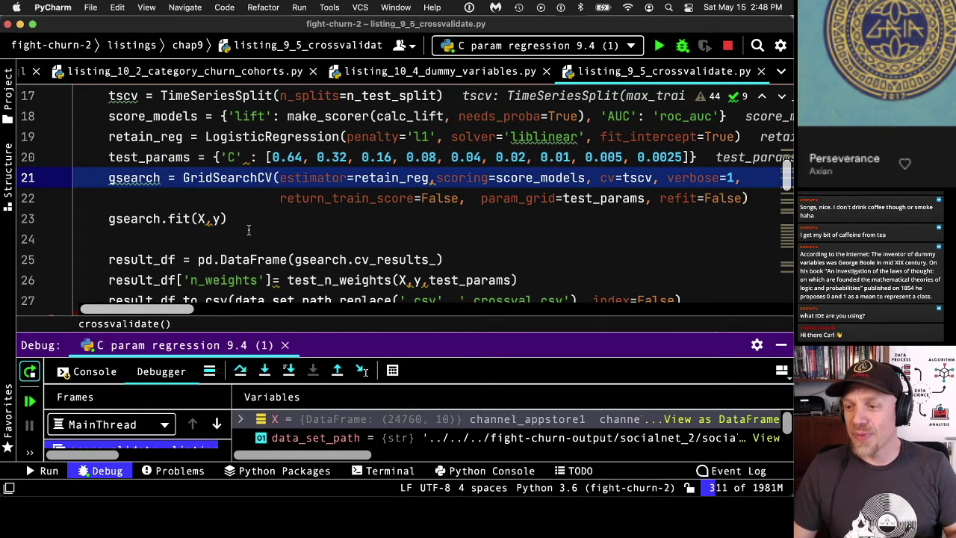
# - Step over the GridSearchCV definition to gsearch.fit on line 23 and show the enlarged debug console
pyautogui.click(239, 371)
pyautogui.click(239, 371)
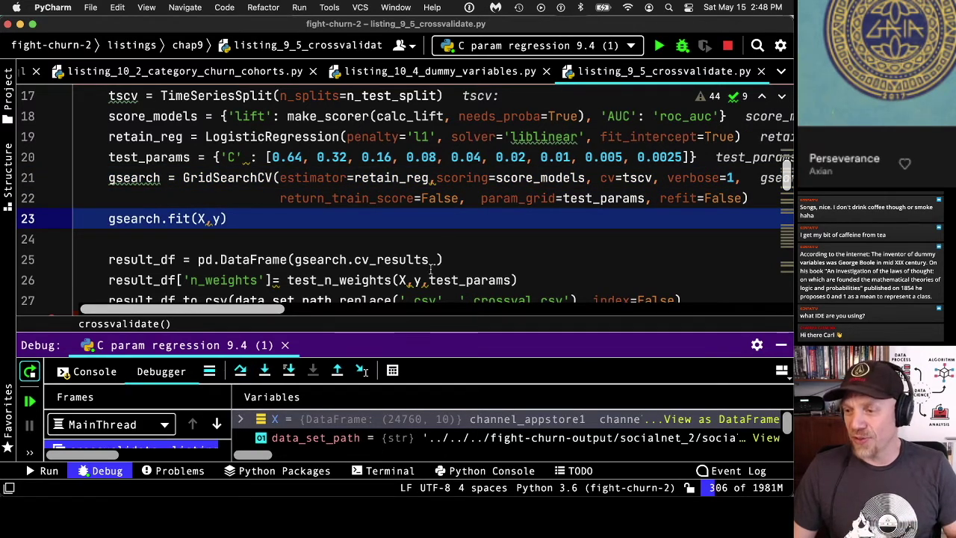
pyautogui.scroll(-1, 449, 226)
pyautogui.scroll(-3, 449, 226)
pyautogui.moveTo(422, 342); pyautogui.dragTo(415, 285)
pyautogui.click(93, 307)
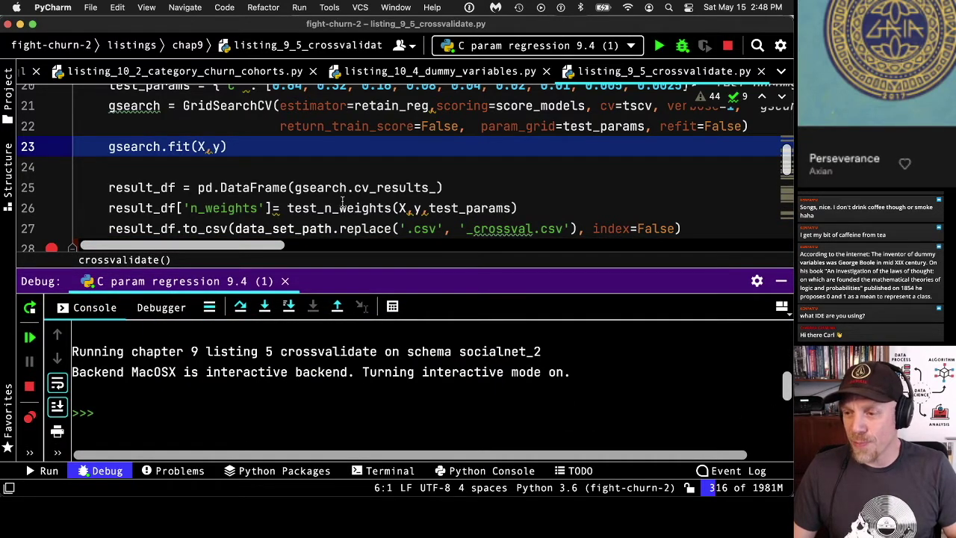
# - Review the crossvalidate code from the grid search setup through the CSV export and plot_regression_test call
pyautogui.scroll(-2, 343, 209)
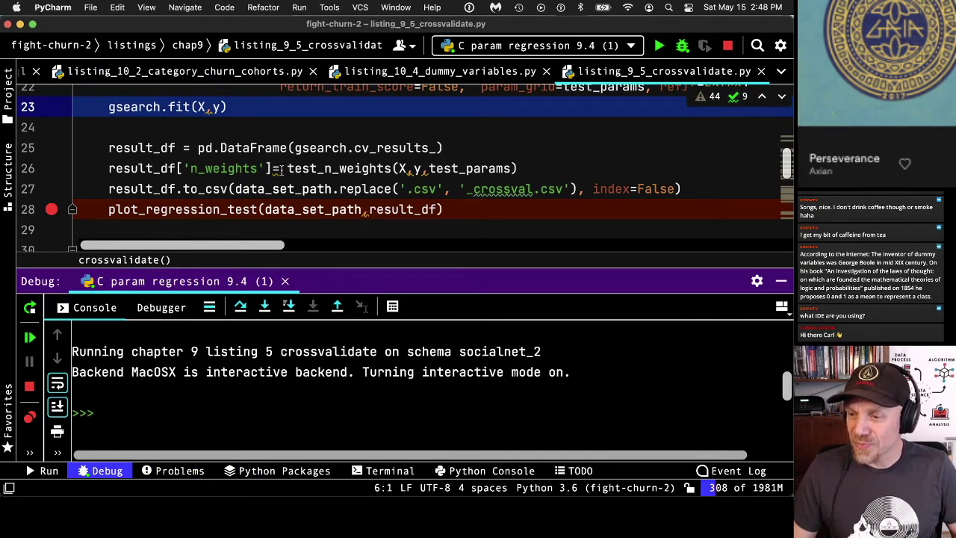
pyautogui.scroll(-2, 275, 169)
pyautogui.scroll(5, 283, 160)
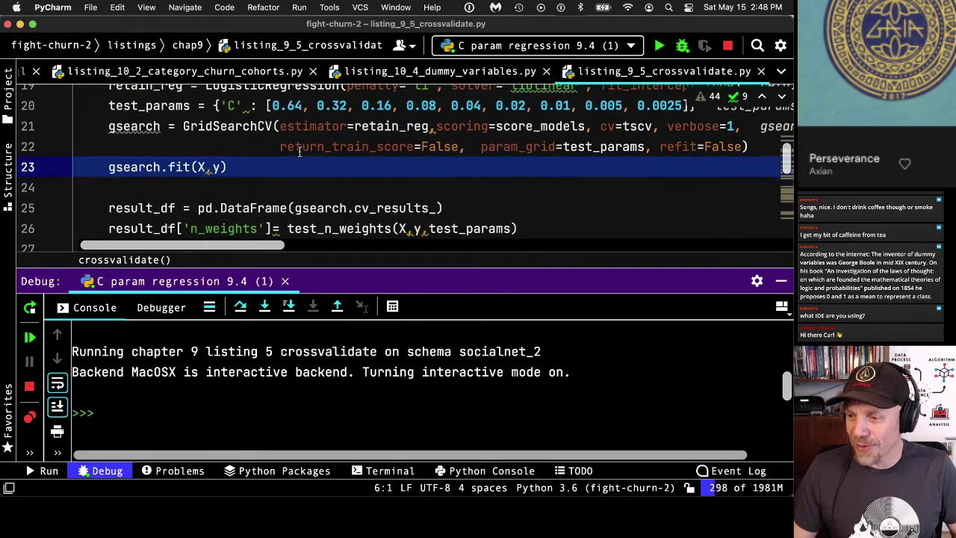
pyautogui.scroll(-1, 299, 152)
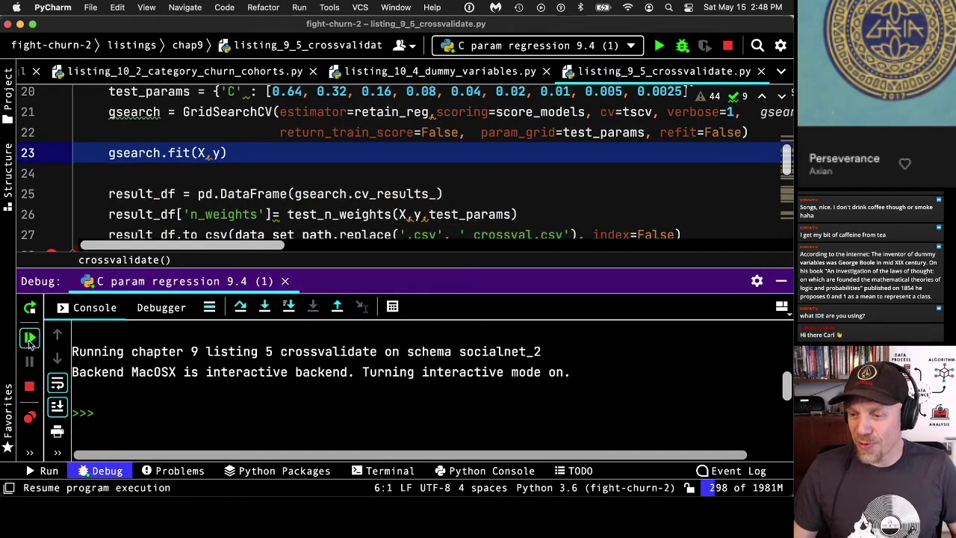
# - Resume the cross-validation debug run to the line 28 breakpoint, and continue it to completion
pyautogui.click(29, 339)
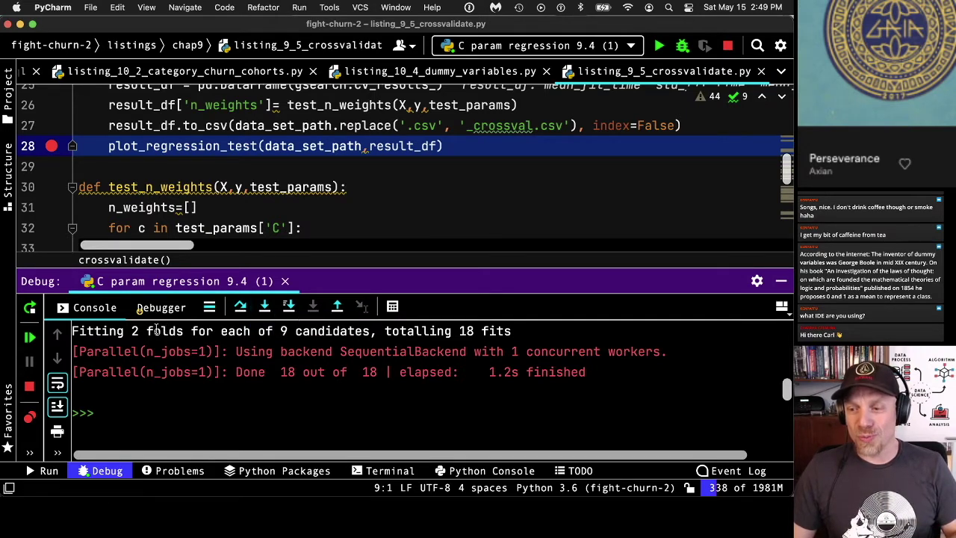
pyautogui.click(28, 338)
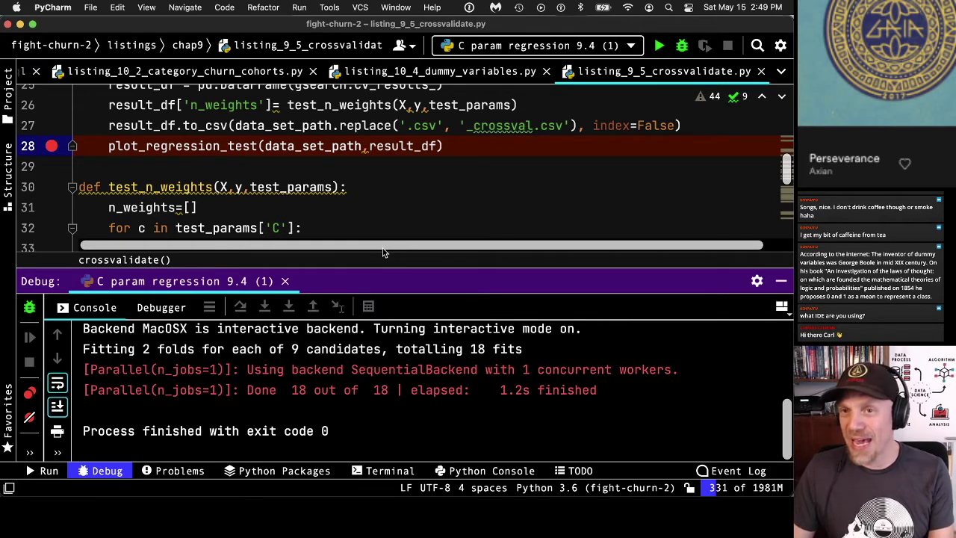
# - Switch to Finder, open socialnet_2_dataset3_dummies_crossval_regression.png in Preview and enlarge its window to study the plots
pyautogui.press('super+Tab')
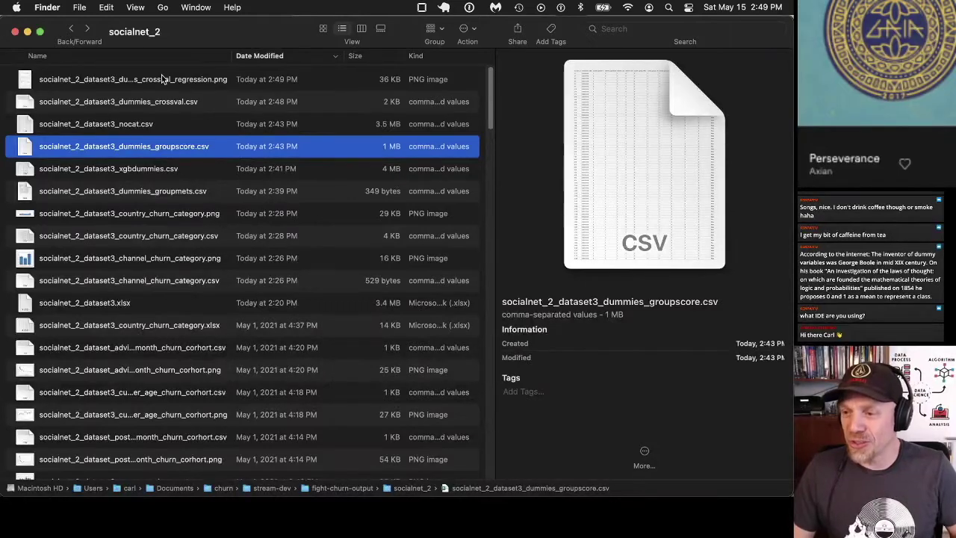
pyautogui.click(160, 79)
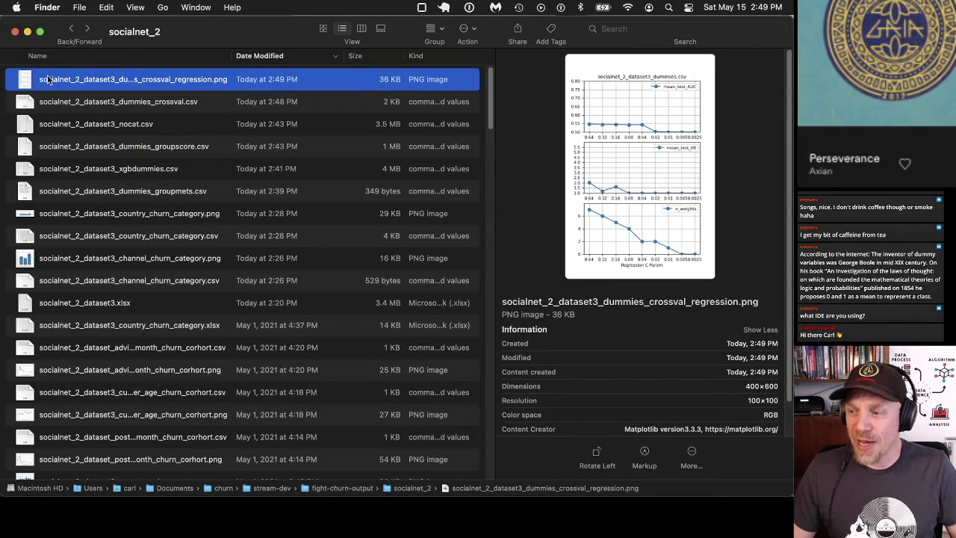
pyautogui.press('super+Tab')
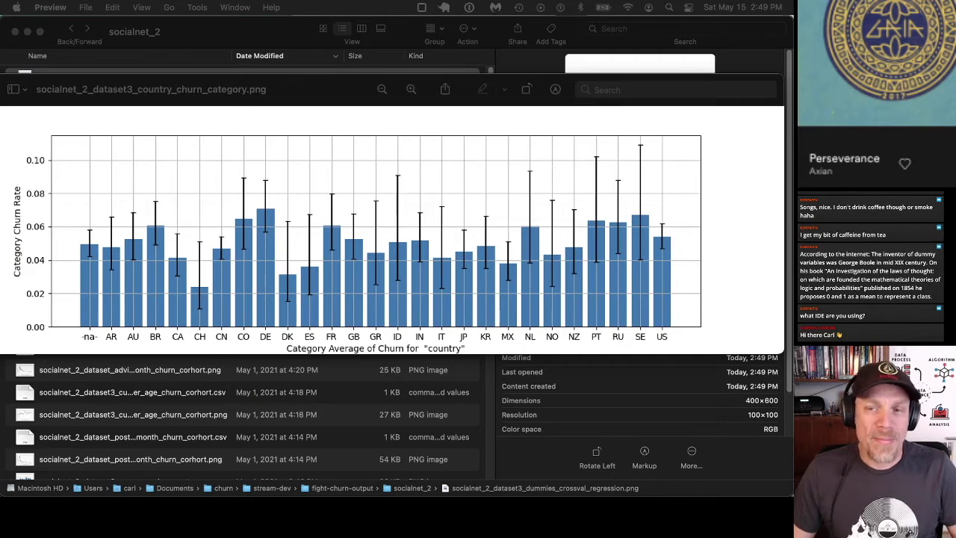
pyautogui.press('super+grave')
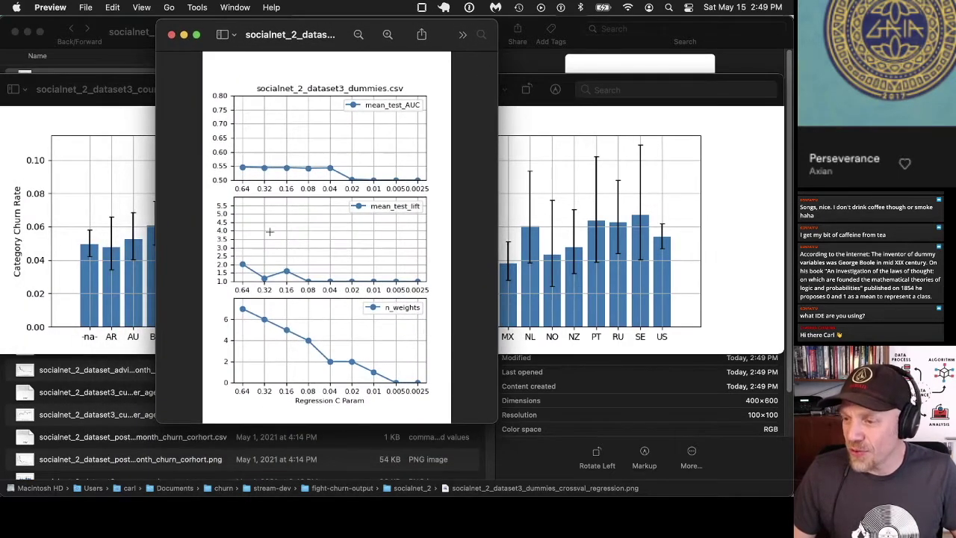
pyautogui.moveTo(497, 421); pyautogui.dragTo(687, 493)
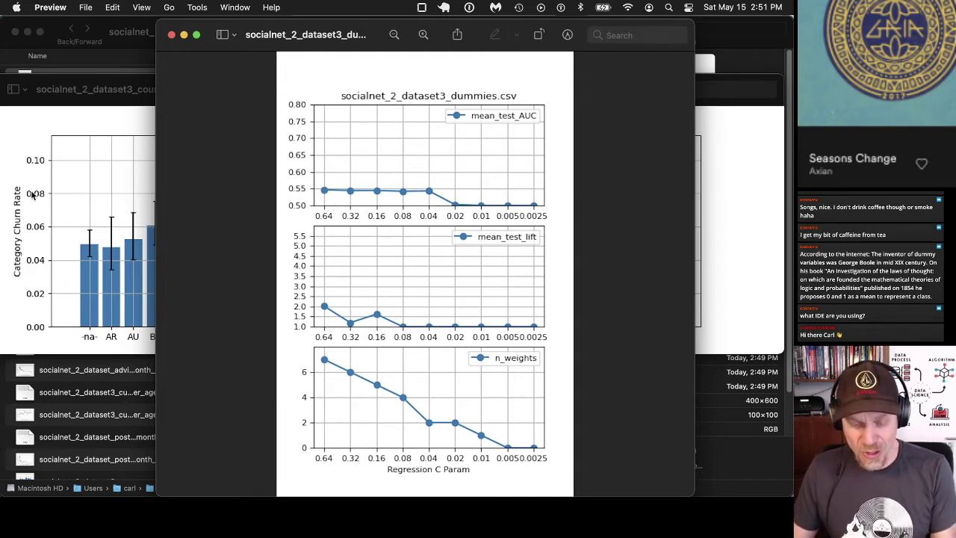
# - Open socialnet_2_dataset3_dummies_crossval.csv from the Finder folder in Excel and set the sheet zoom to 130%
pyautogui.click(69, 32)
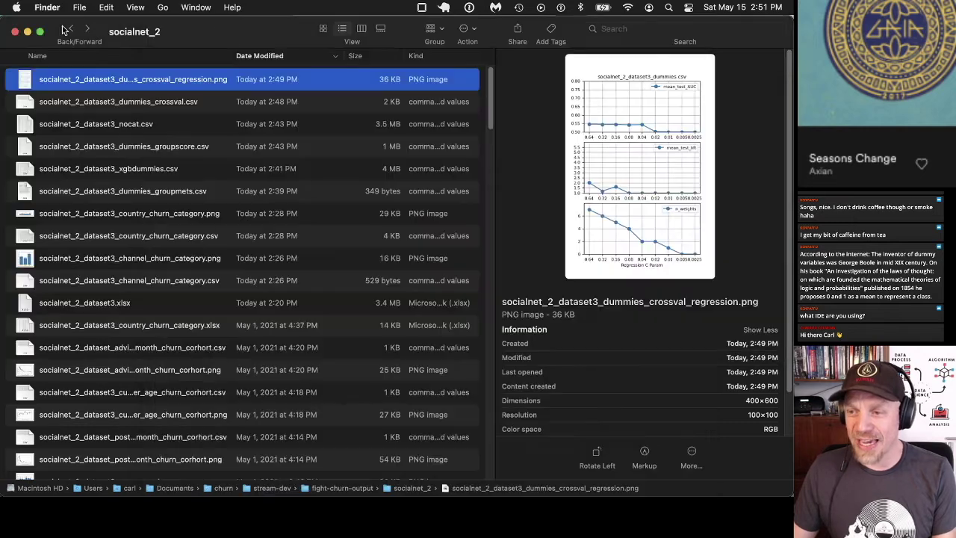
pyautogui.doubleClick(157, 101)
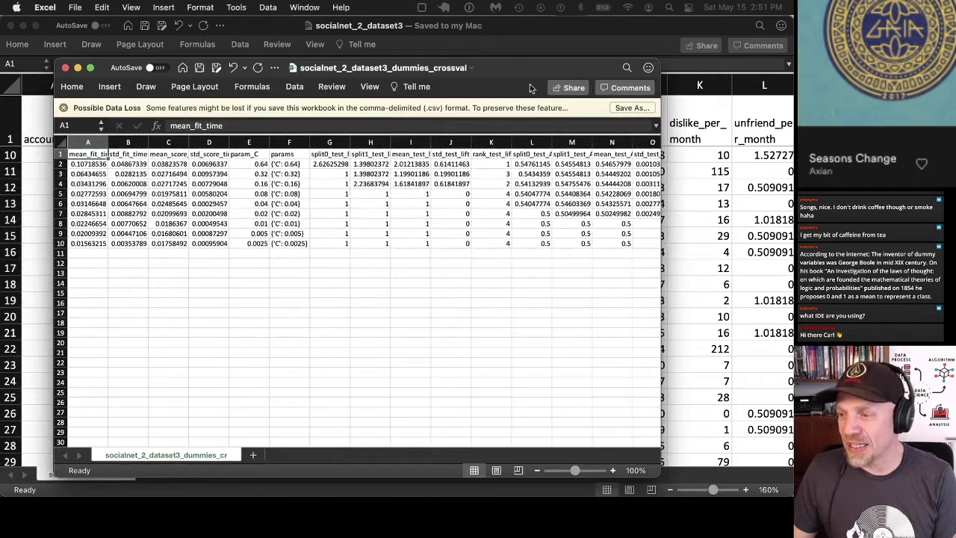
pyautogui.click(614, 470)
pyautogui.click(614, 470)
pyautogui.click(614, 471)
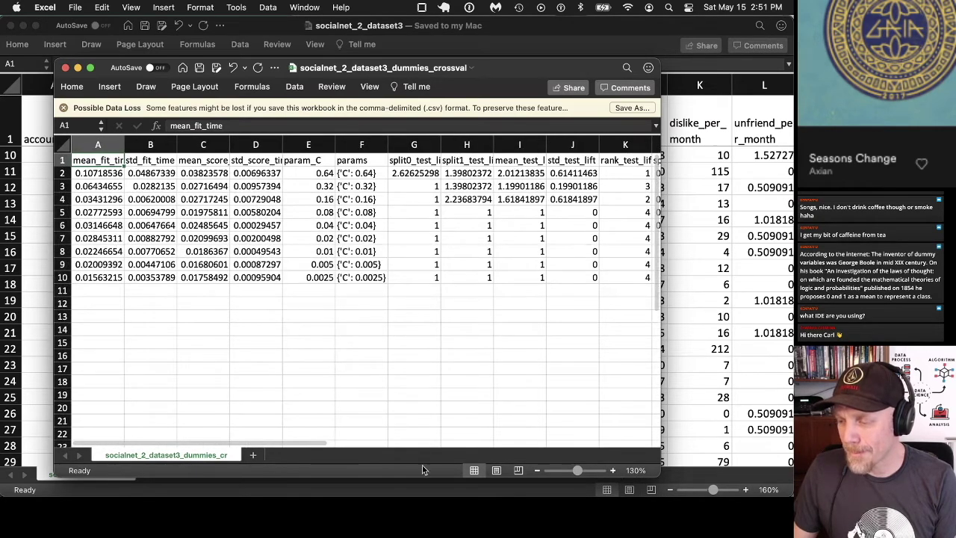
# - Format the mean_test_AUC values in N2:N10 as Number with three decimal places
pyautogui.moveTo(282, 446); pyautogui.dragTo(454, 446)
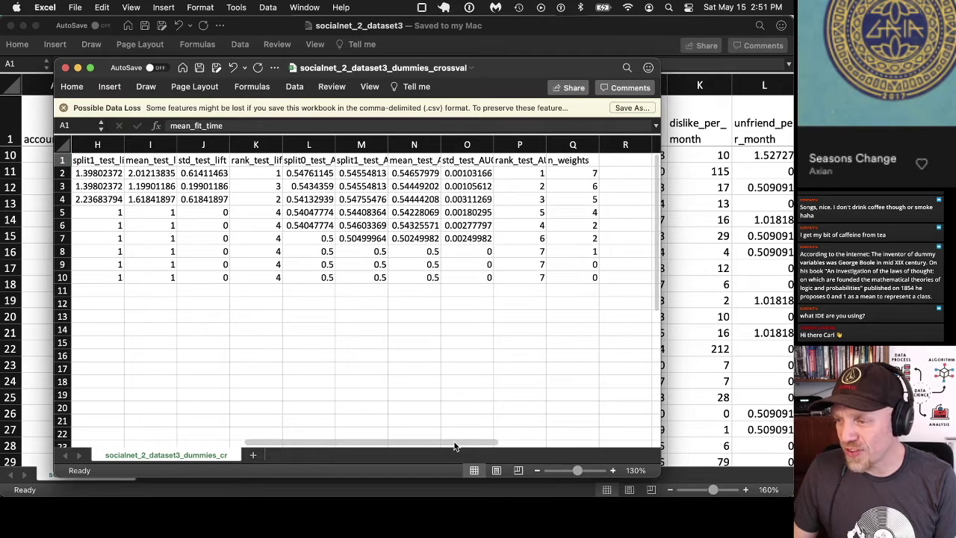
pyautogui.moveTo(407, 172); pyautogui.dragTo(416, 279)
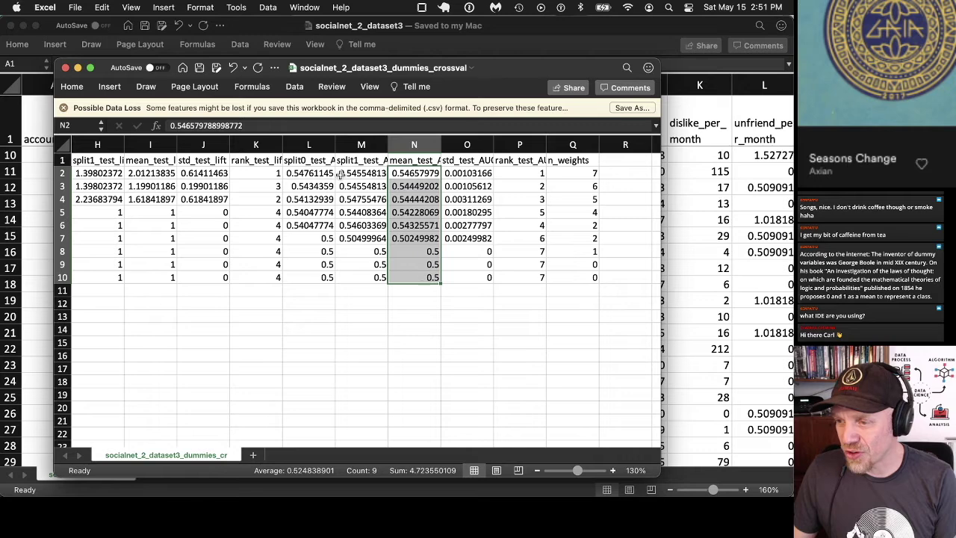
pyautogui.click(72, 87)
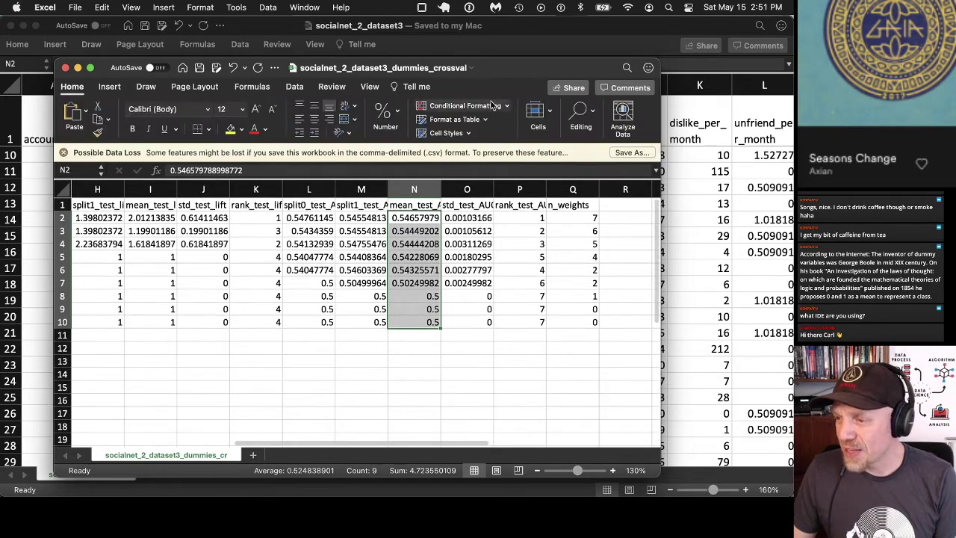
pyautogui.click(398, 112)
pyautogui.click(428, 148)
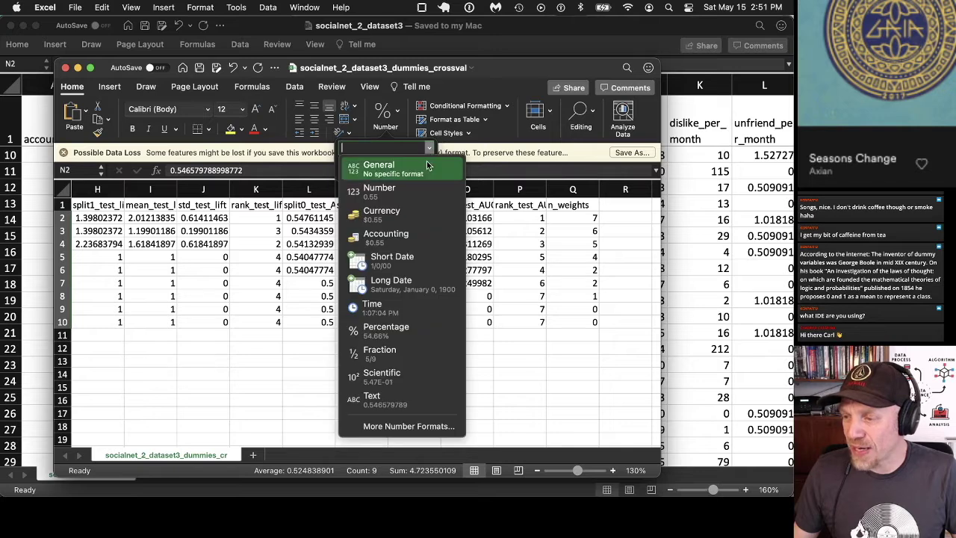
pyautogui.click(425, 183)
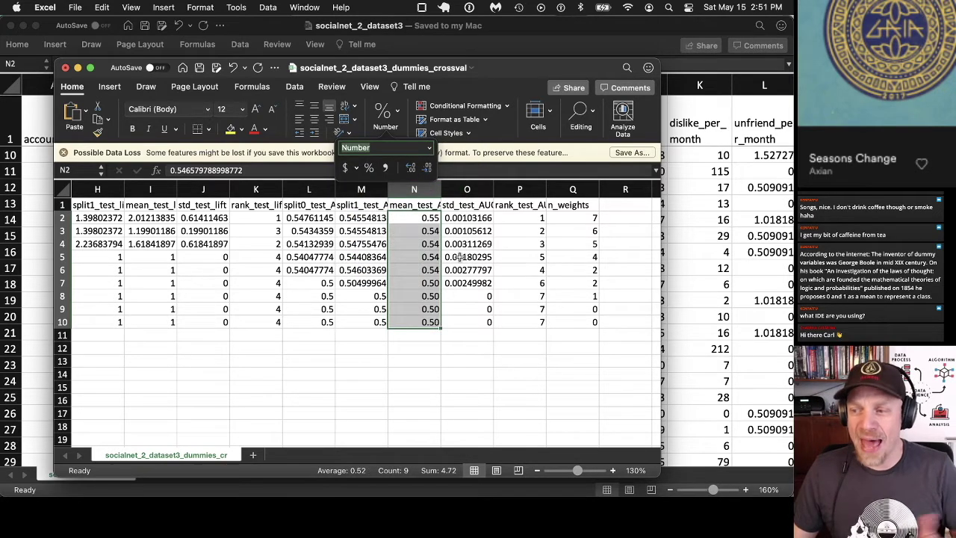
pyautogui.click(410, 168)
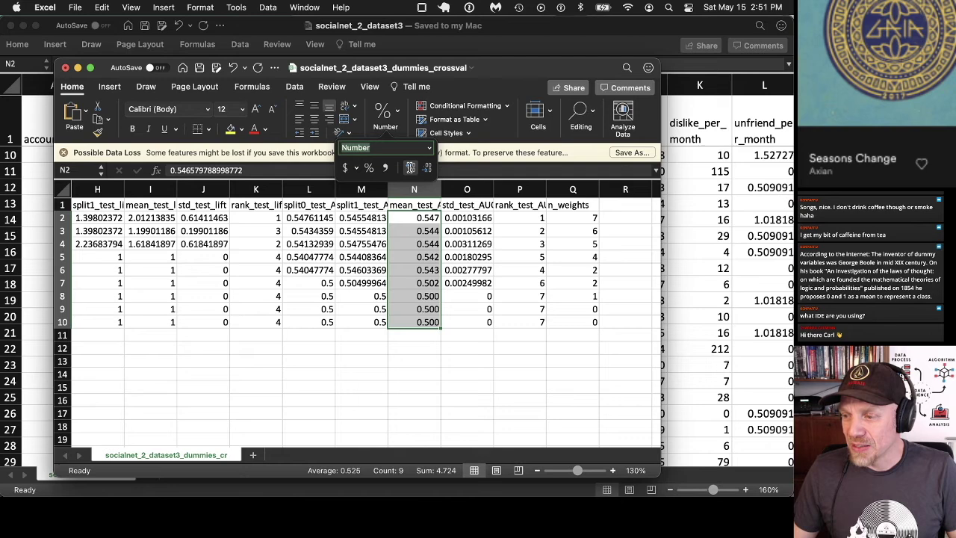
# - Compare the mean_test_AUC values in rows 2 to 5 with their matching param_C settings
pyautogui.click(456, 322)
pyautogui.click(430, 219)
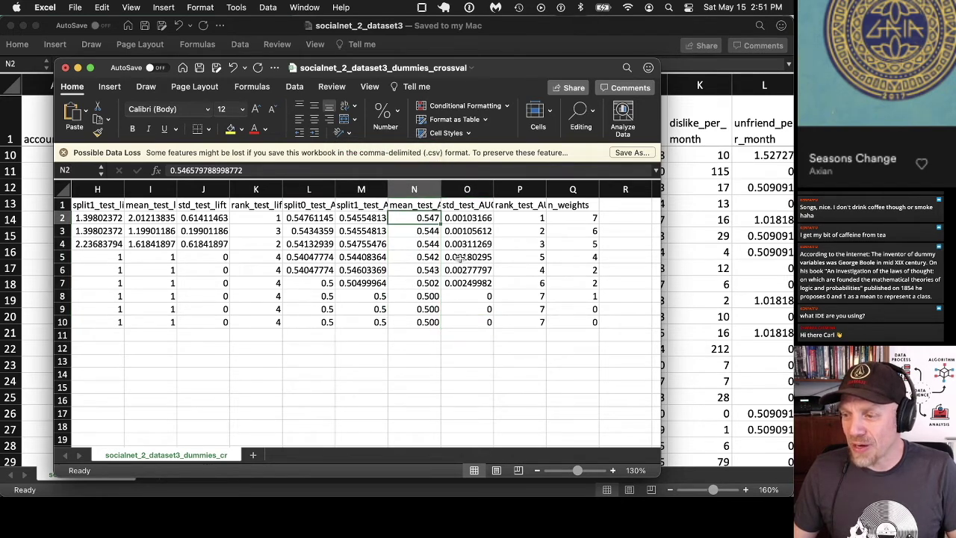
pyautogui.moveTo(431, 231); pyautogui.dragTo(436, 256)
pyautogui.click(435, 256)
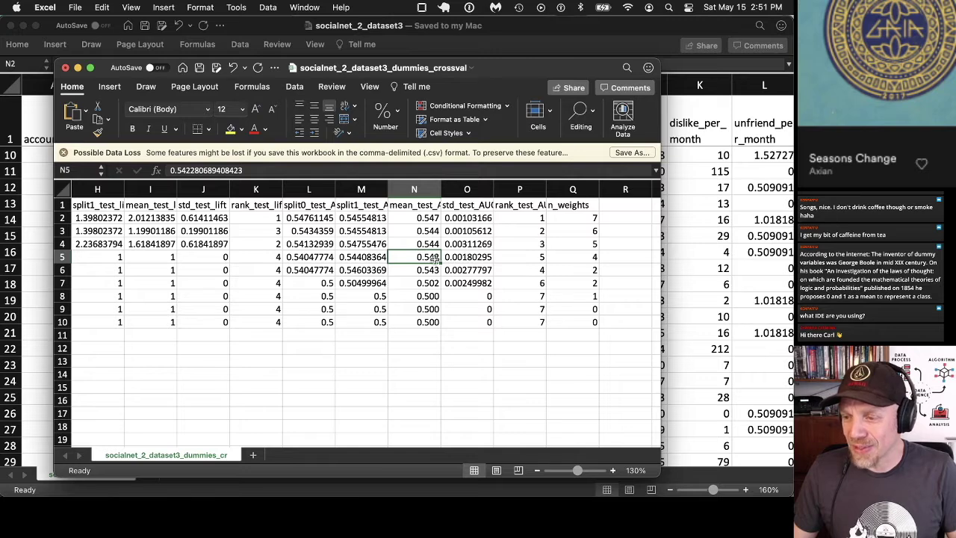
pyautogui.moveTo(487, 446); pyautogui.dragTo(352, 446)
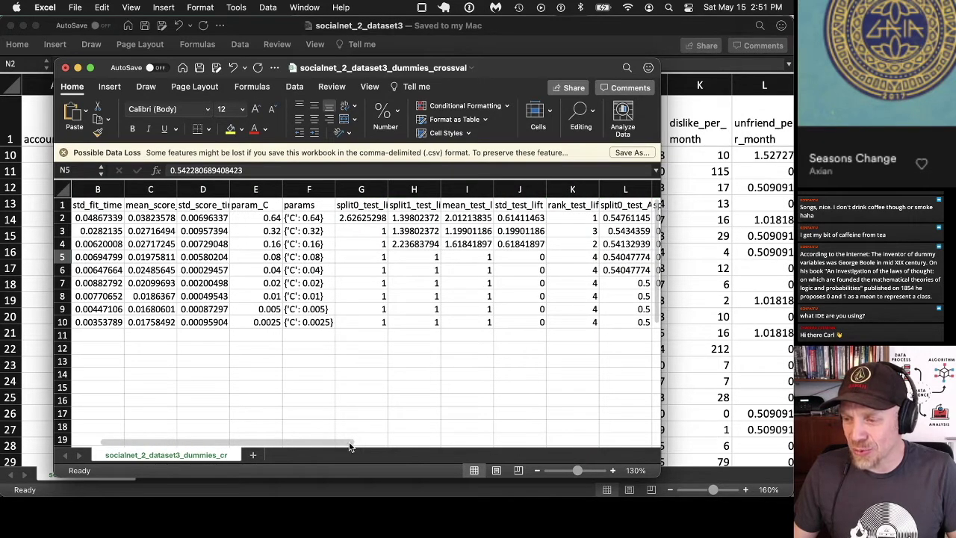
pyautogui.moveTo(350, 446); pyautogui.dragTo(483, 447)
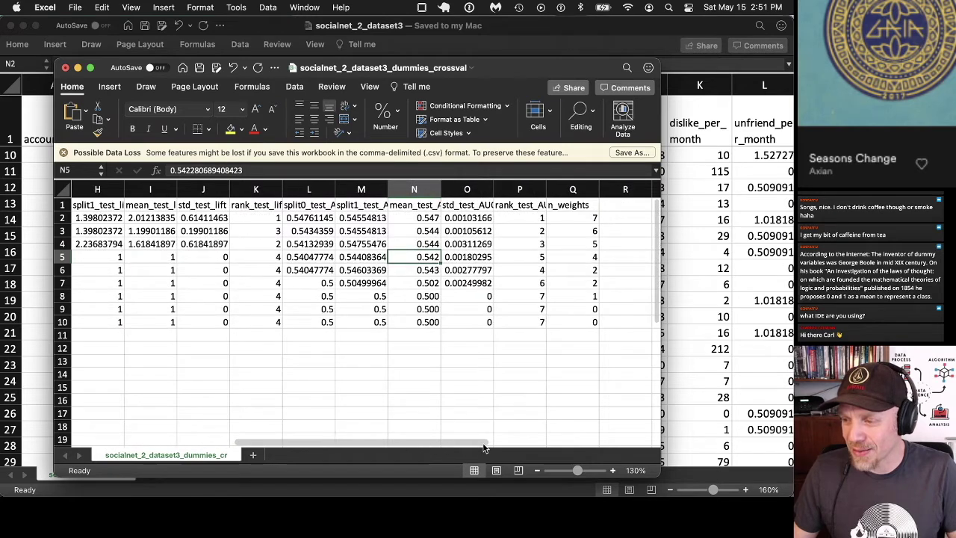
pyautogui.click(437, 247)
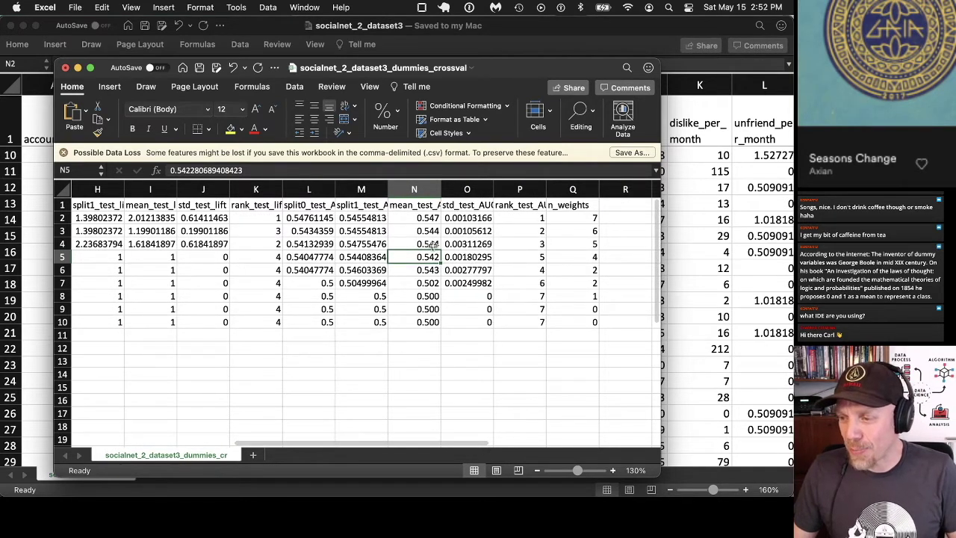
# - Check n_weights in rows 4 and 5 and param_C in row 5, and compare them with the regression plot in Preview
pyautogui.moveTo(470, 444)
pyautogui.mouseDown()
pyautogui.moveTo(451, 445)
pyautogui.moveTo(480, 444)
pyautogui.mouseUp()
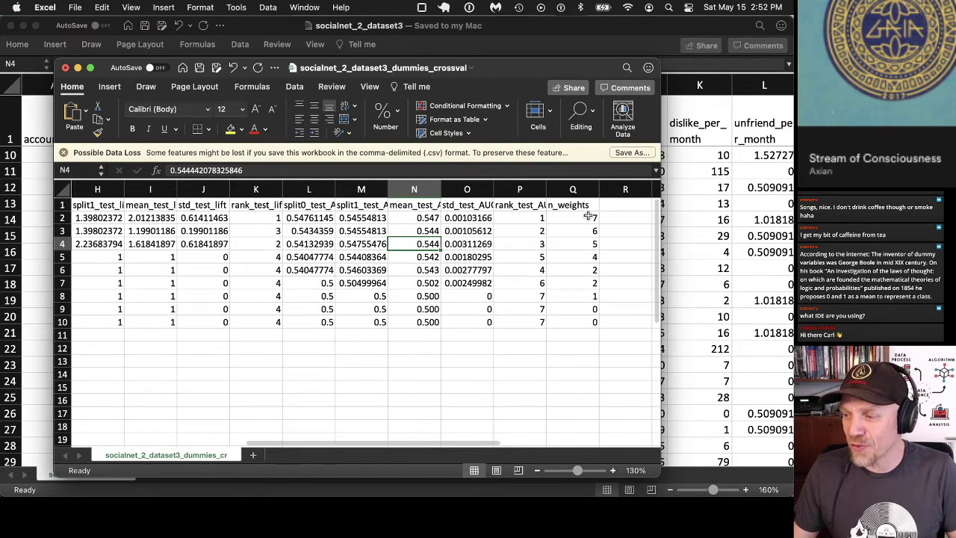
pyautogui.click(587, 244)
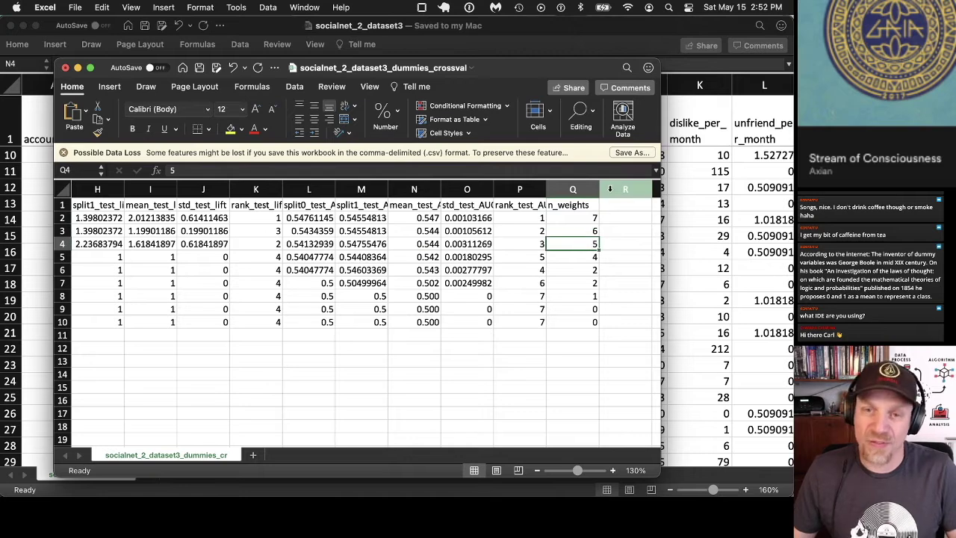
pyautogui.moveTo(584, 257); pyautogui.dragTo(67, 258)
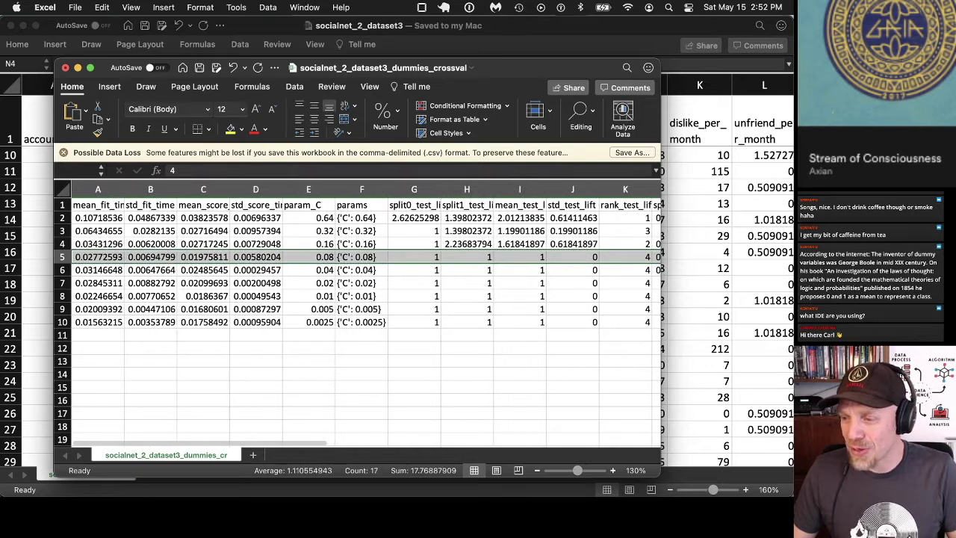
pyautogui.click(307, 255)
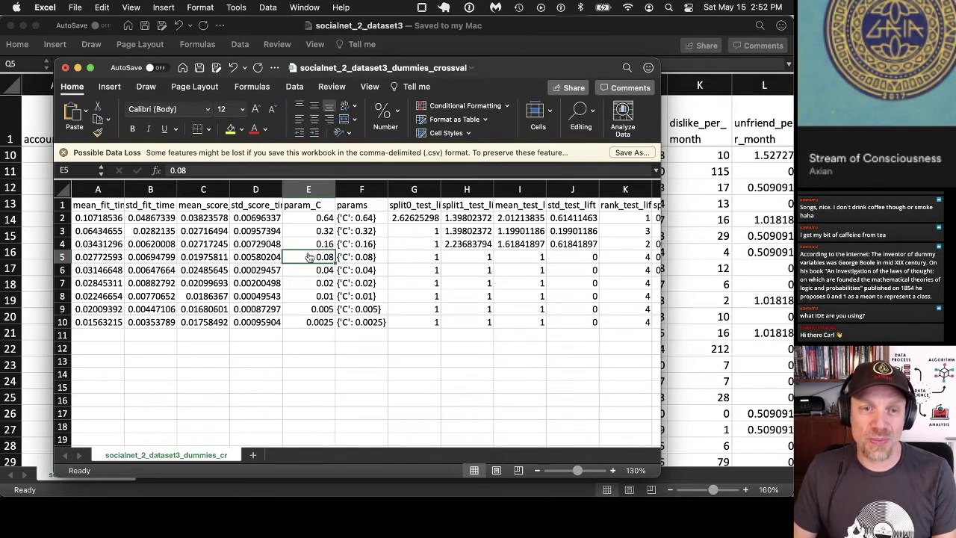
pyautogui.press('super+Tab')
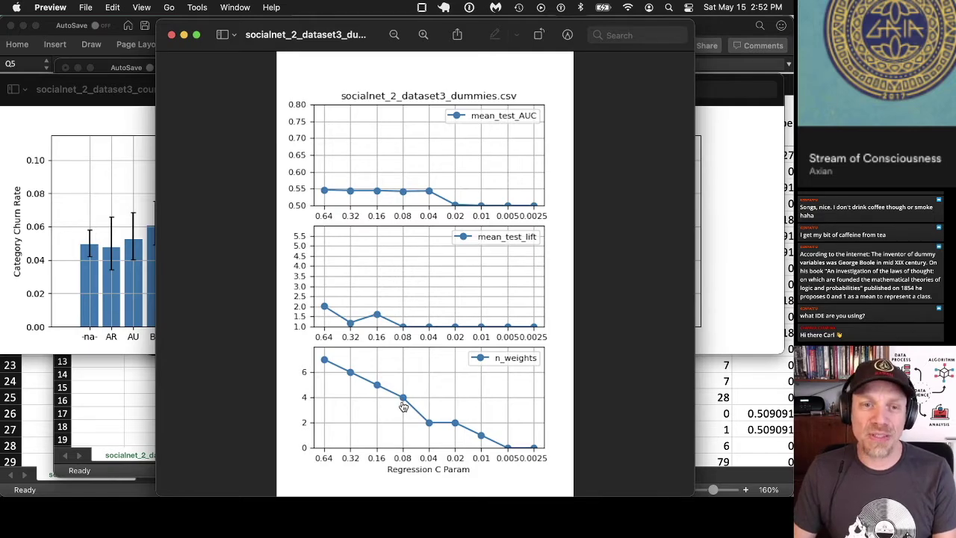
# - Switch to the slideshow and advance past the listing 9.5 slide through the logistic regression on category dummies agenda
pyautogui.press('super+Tab')
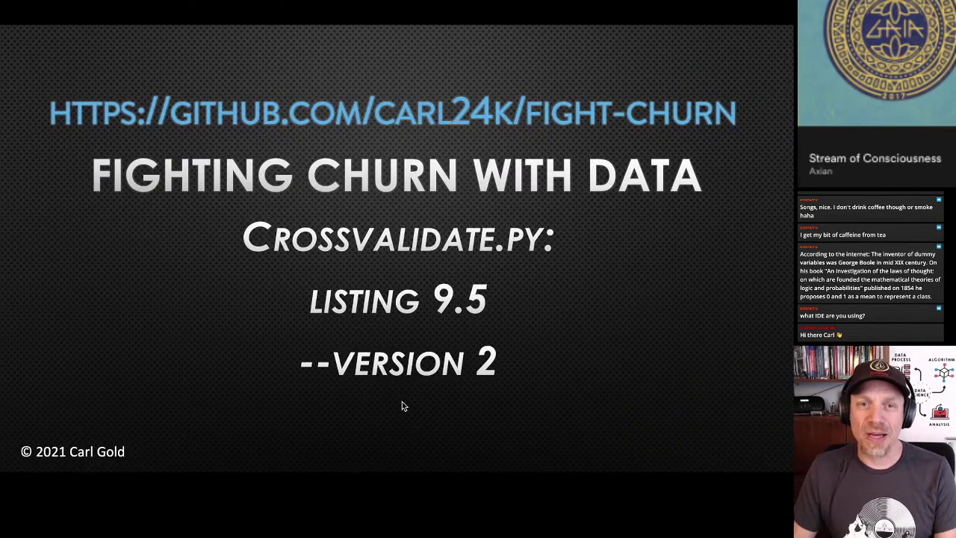
pyautogui.press('Right')
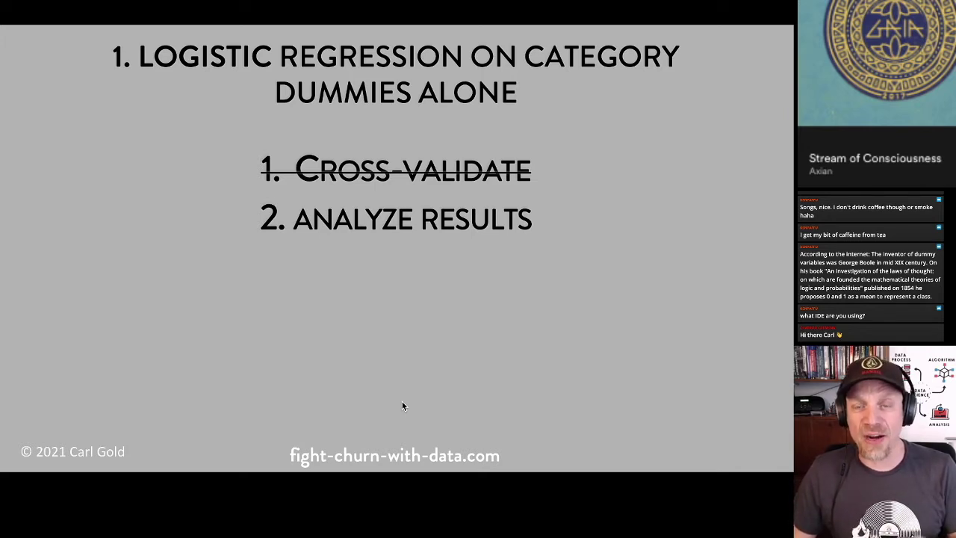
pyautogui.press('Right')
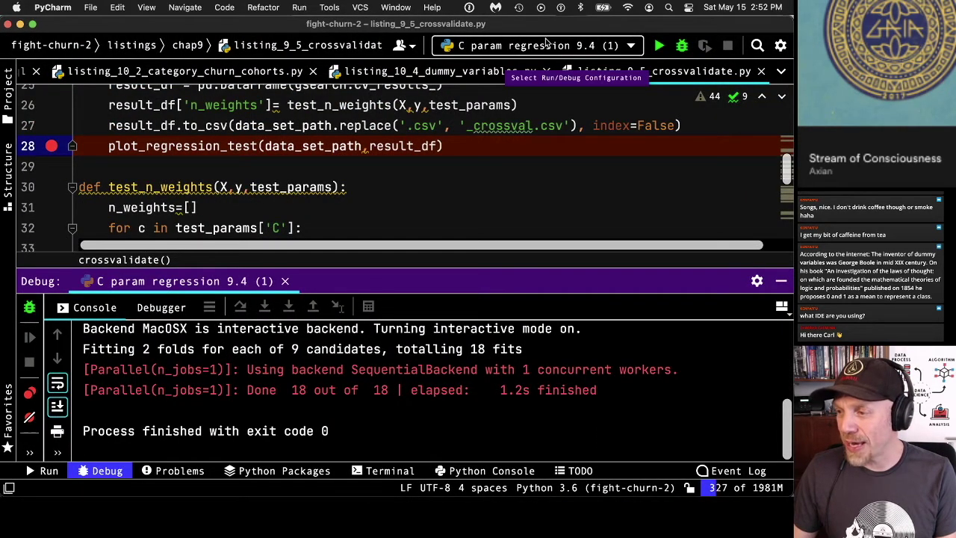
# - Open the run configurations in PyCharm and rename the listing 5 version 2 configuration as crossvalidate
pyautogui.click(548, 47)
pyautogui.click(553, 67)
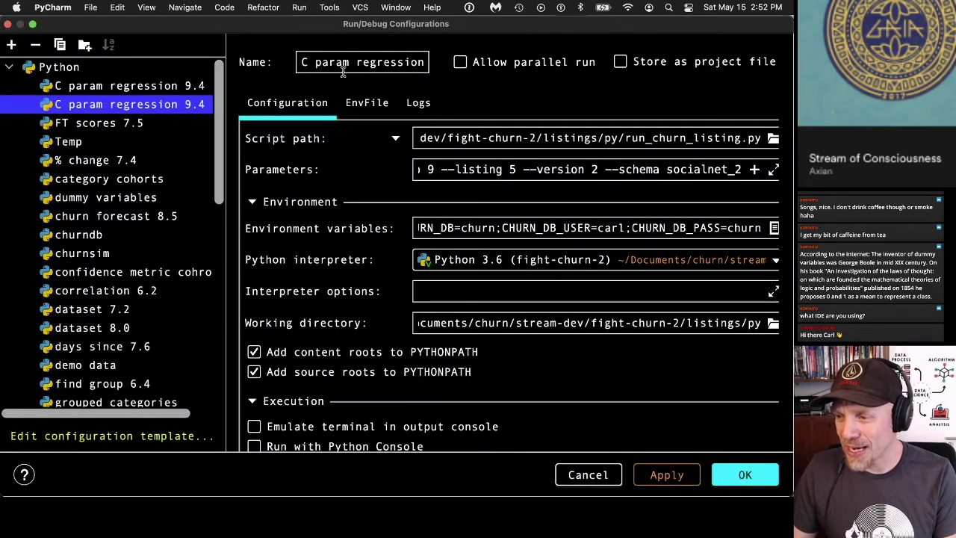
pyautogui.click(304, 62)
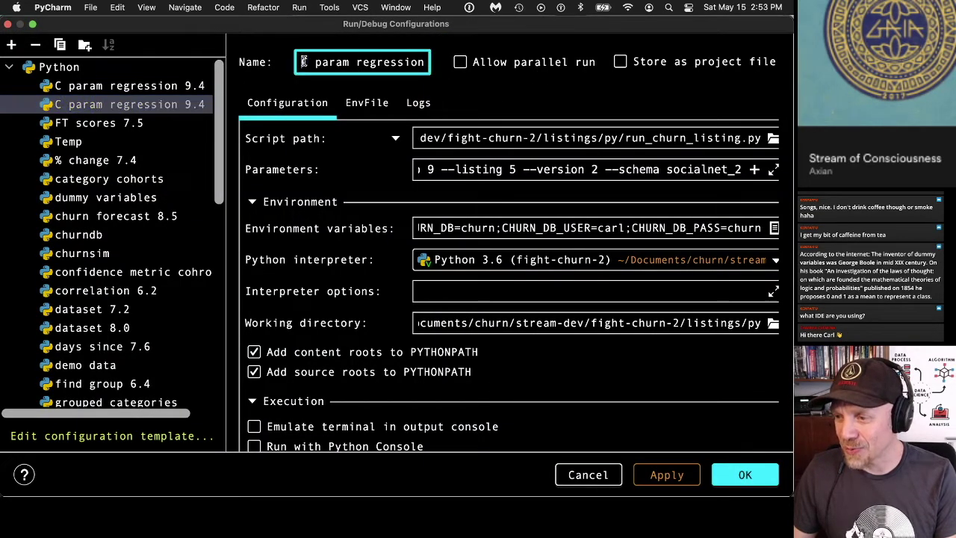
pyautogui.press('super+a')
pyautogui.write('crossvalidate')
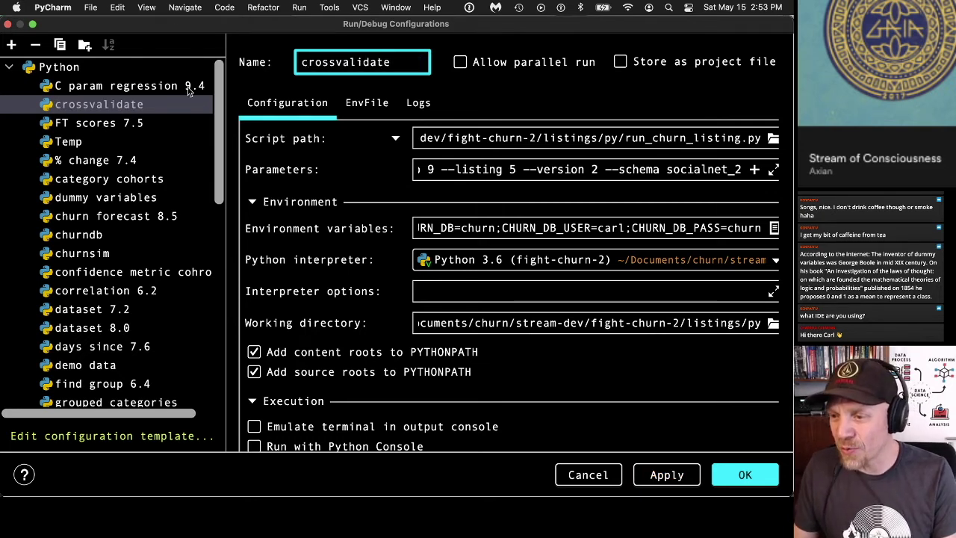
# - Set the C param regression 9.4 run configuration to version 4 and save it
pyautogui.click(164, 86)
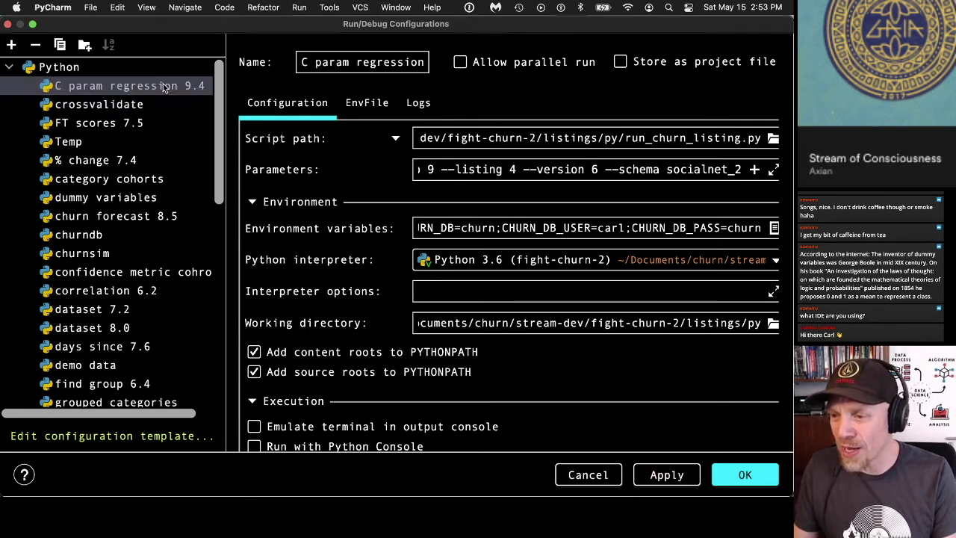
pyautogui.doubleClick(596, 170)
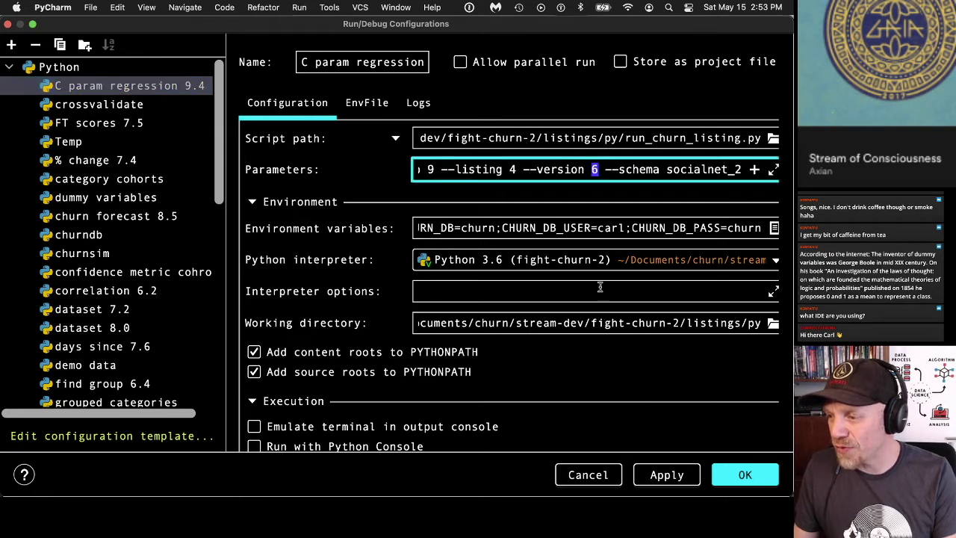
pyautogui.write('4')
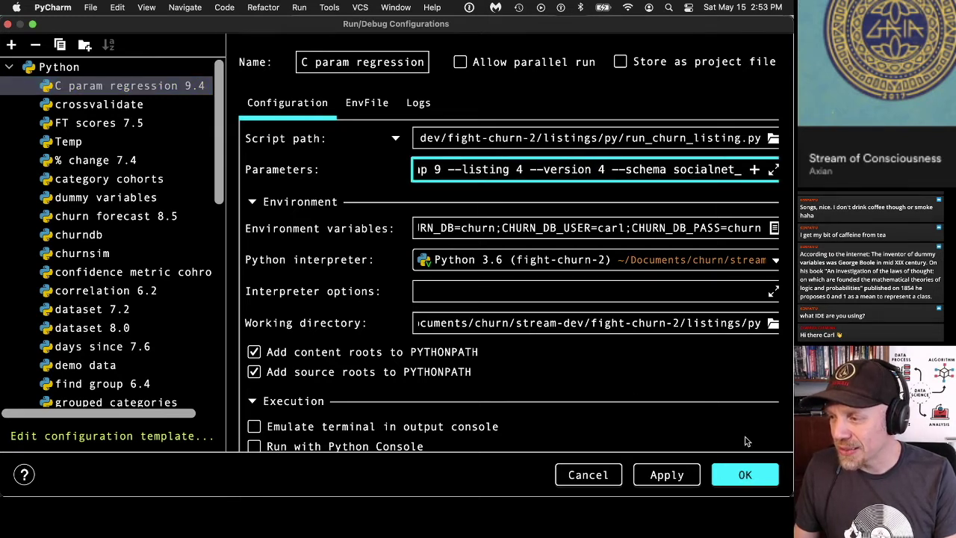
pyautogui.click(745, 473)
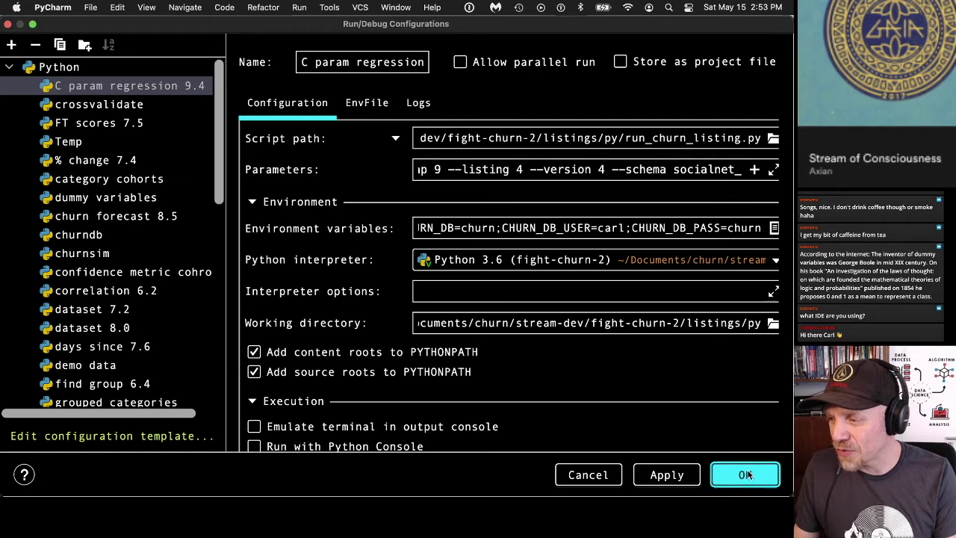
# - Collapse the chap9 and chap10 project folders and open socialnet_2_listings.json from the conf folder
pyautogui.click(8, 93)
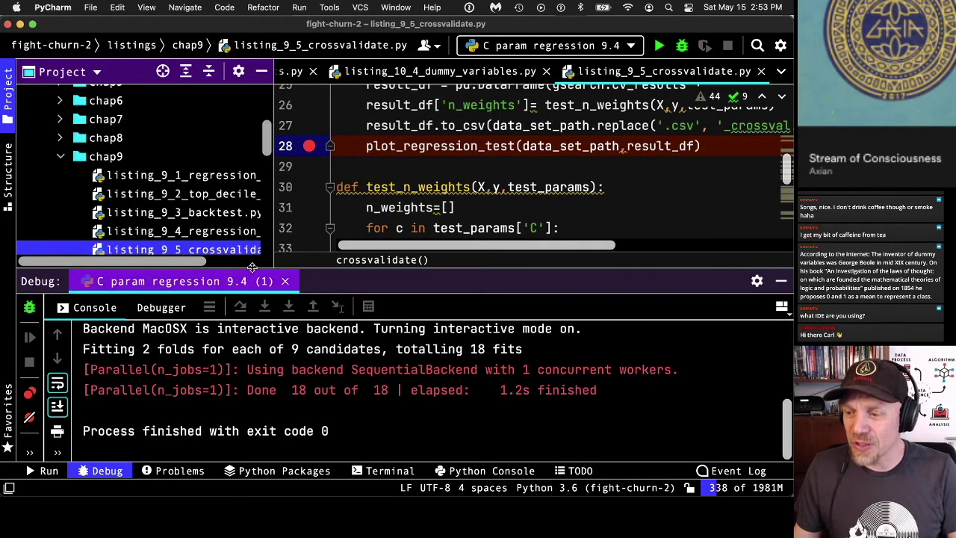
pyautogui.moveTo(252, 267); pyautogui.dragTo(252, 374)
pyautogui.click(59, 156)
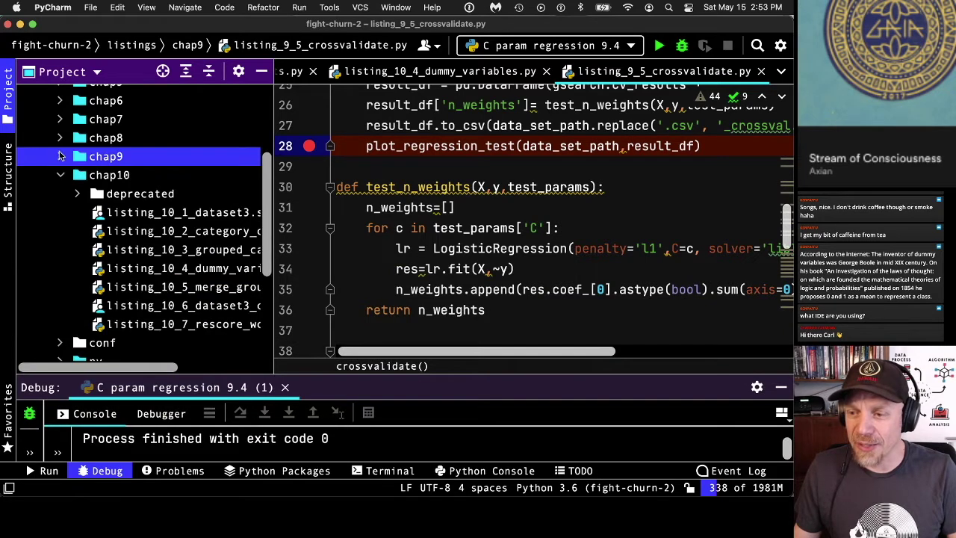
pyautogui.click(61, 175)
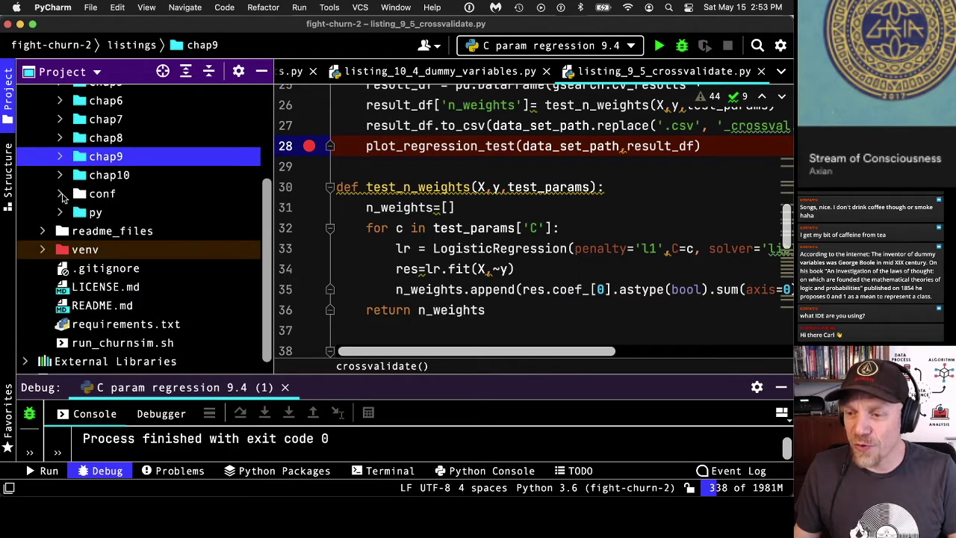
pyautogui.click(61, 193)
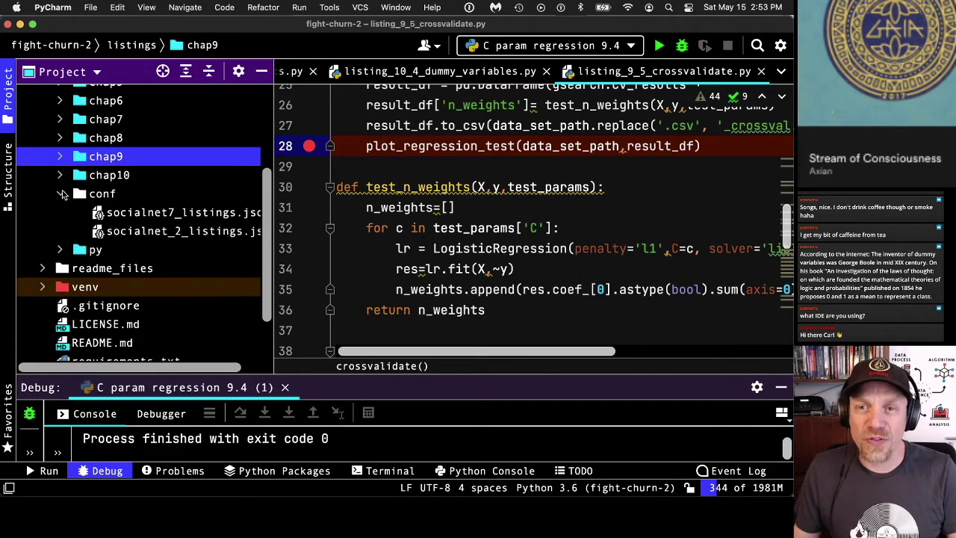
pyautogui.click(211, 233)
pyautogui.doubleClick(211, 233)
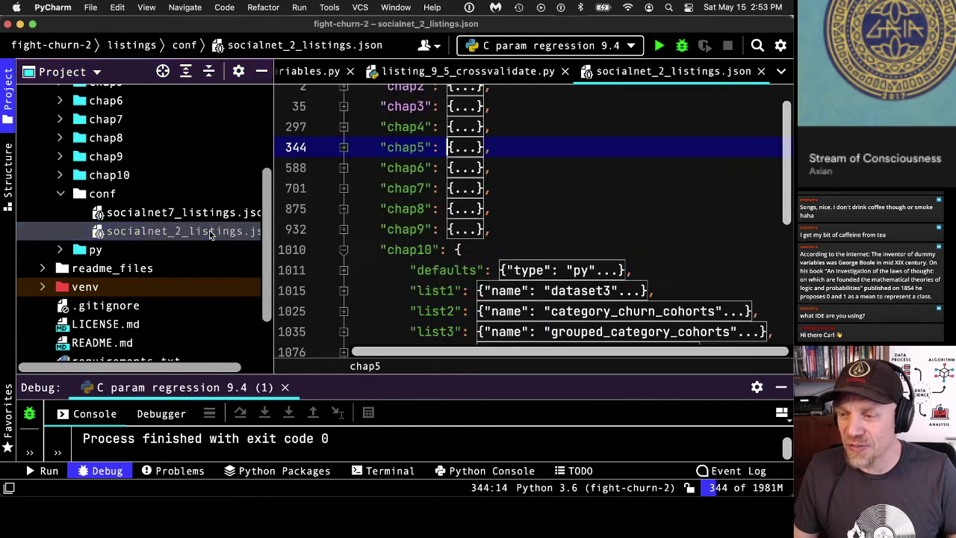
pyautogui.click(6, 103)
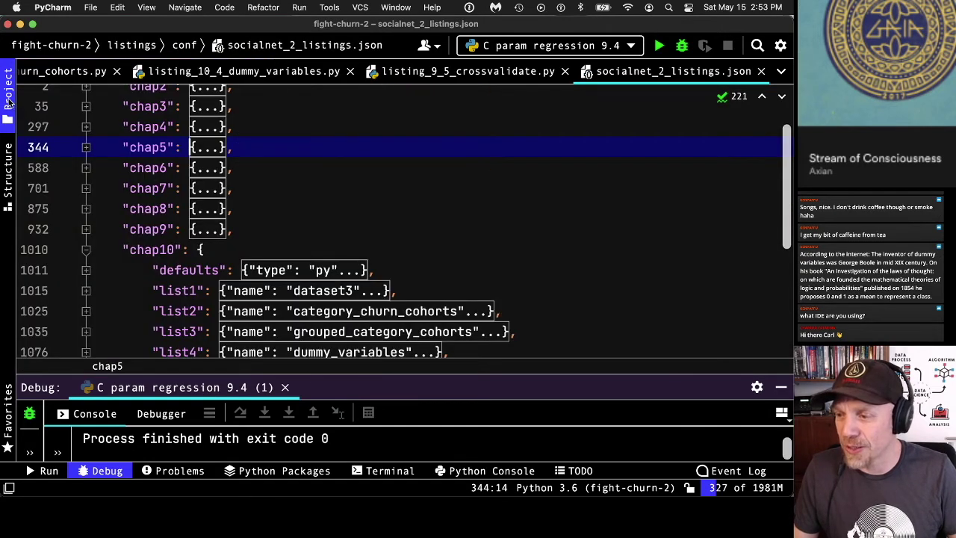
# - Collapse the chap10 block and expand chap9 in the JSON, unfolding the v4 entry of list4
pyautogui.scroll(2, 217, 202)
pyautogui.moveTo(215, 202)
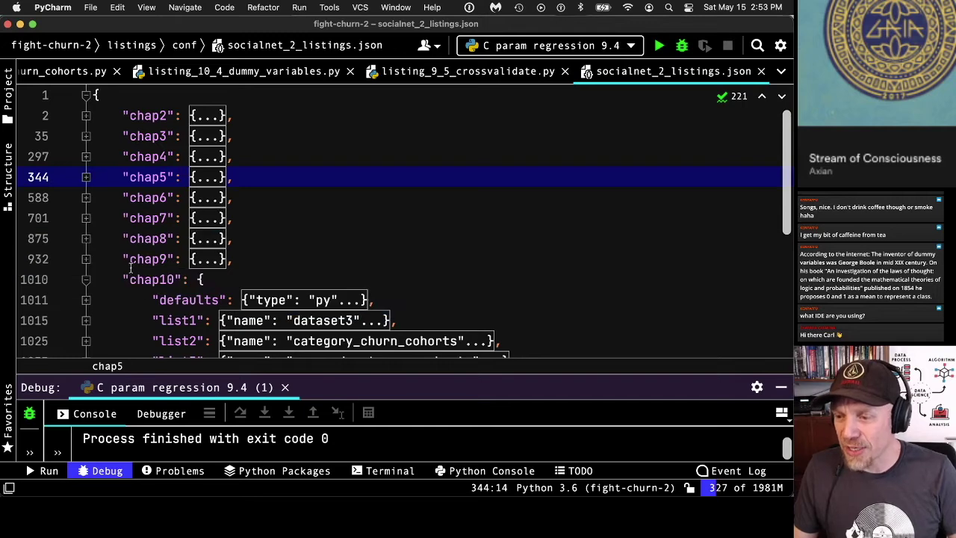
pyautogui.click(86, 279)
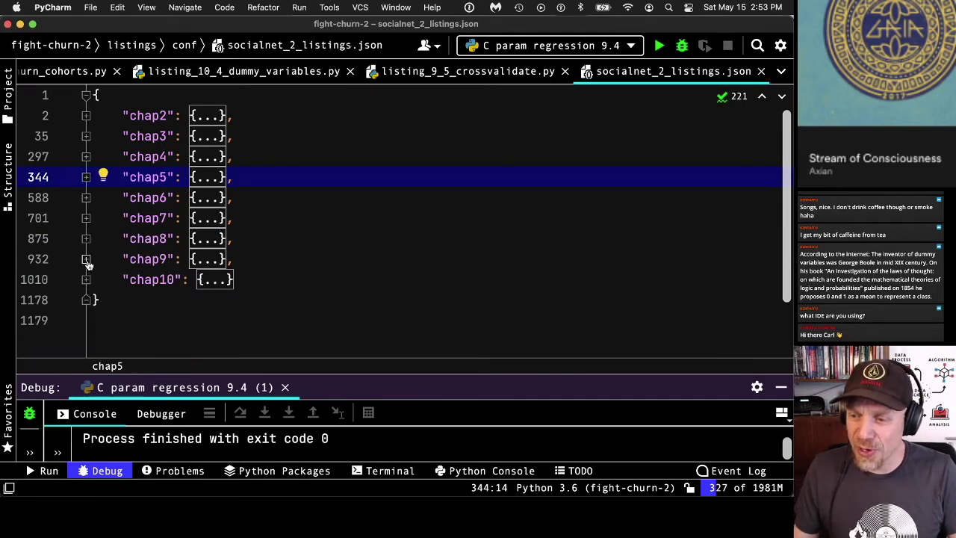
pyautogui.click(86, 260)
pyautogui.scroll(-3, 233, 183)
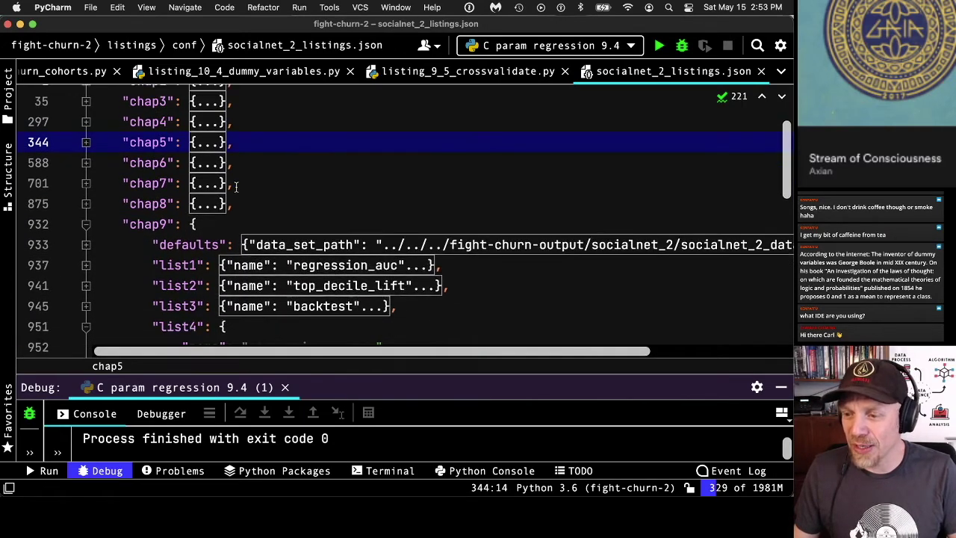
pyautogui.scroll(-5, 236, 187)
pyautogui.scroll(-1, 296, 198)
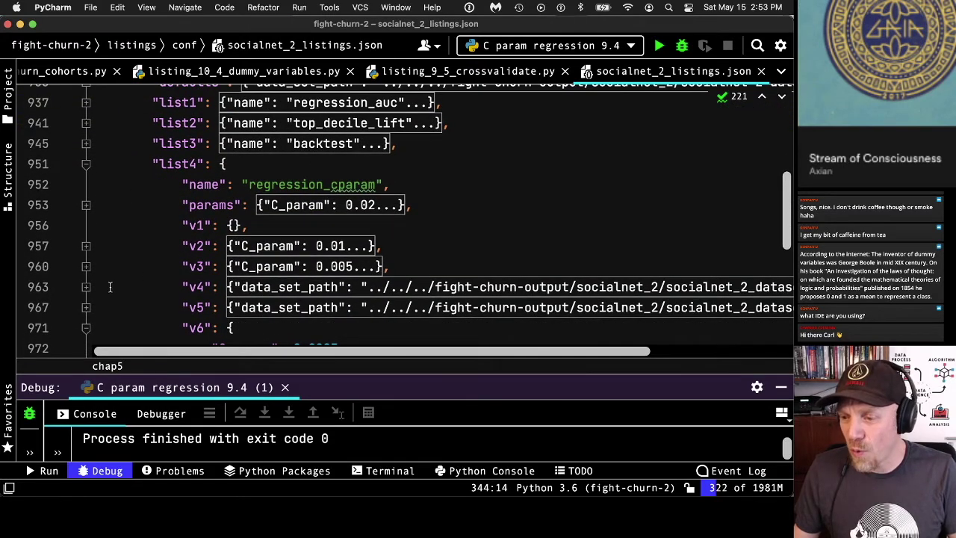
pyautogui.click(85, 287)
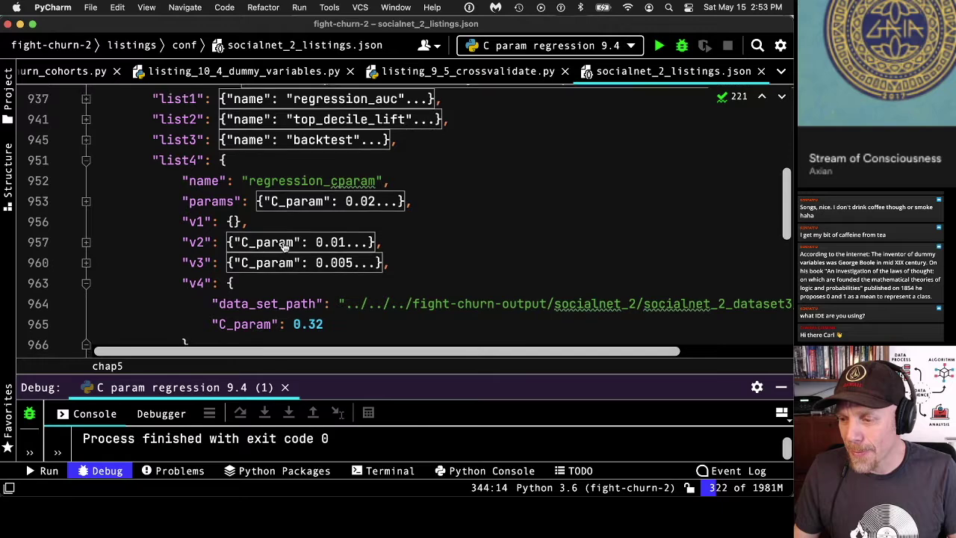
# - Check the dataset file name at the end of the data_set_path in list4's v4 entry
pyautogui.scroll(-3, 284, 243)
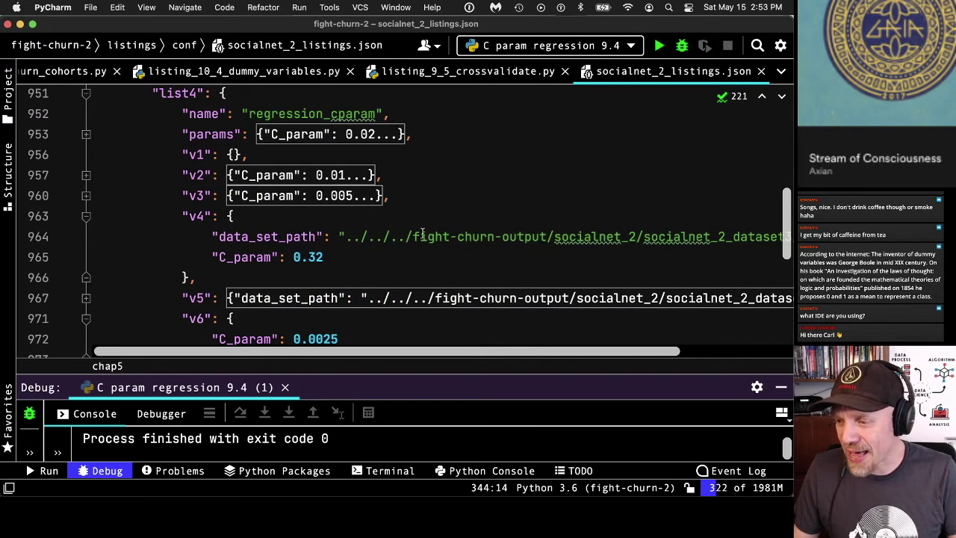
pyautogui.moveTo(493, 354); pyautogui.dragTo(650, 355)
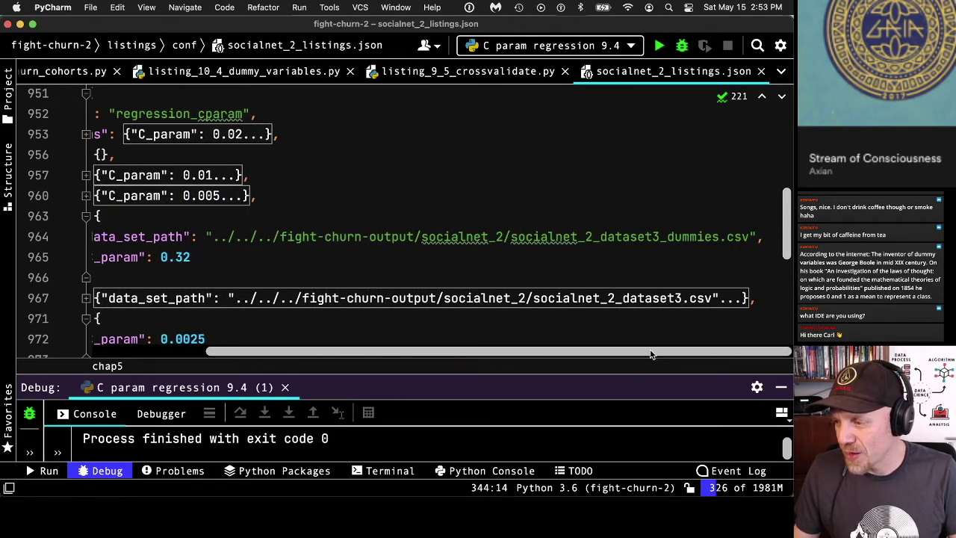
pyautogui.doubleClick(681, 241)
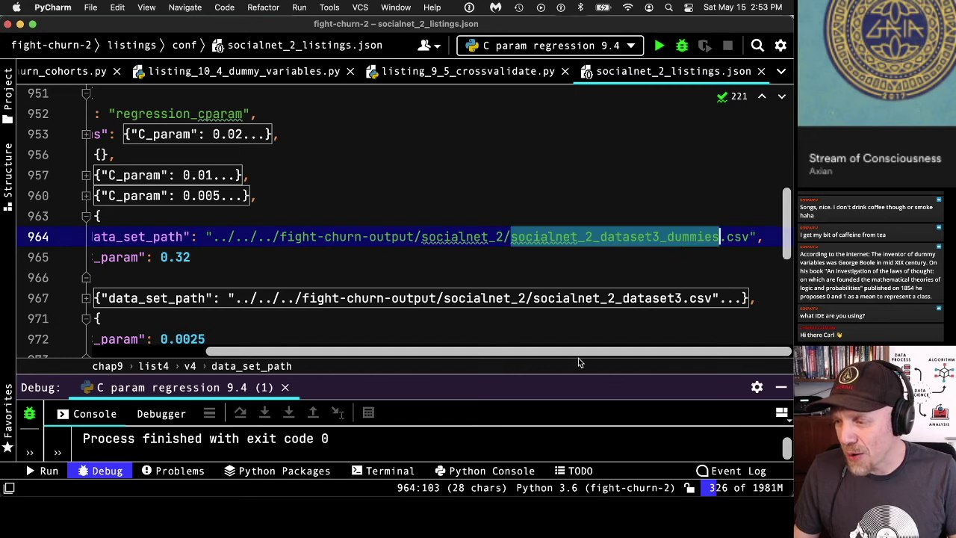
pyautogui.hscroll(-5, 580, 356)
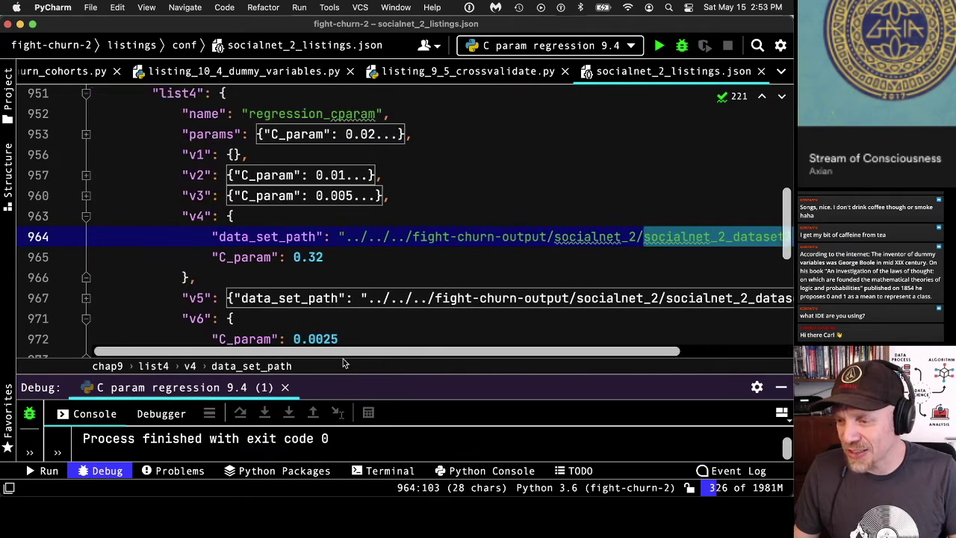
# - Consult the param_C values in the Excel cross-validation sheet, and set C_param in PyCharm's list4 v4 entry to 0.16
pyautogui.doubleClick(321, 258)
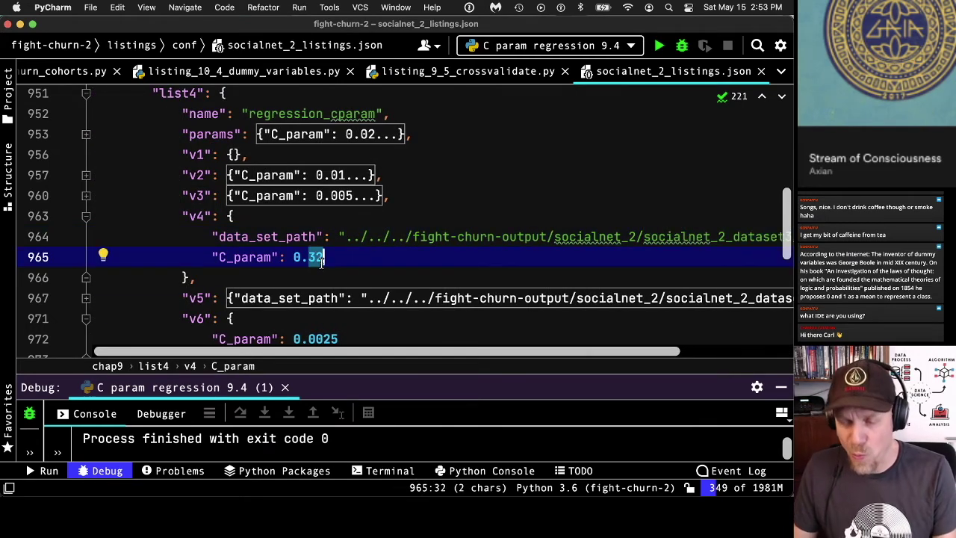
pyautogui.press('super+Tab')
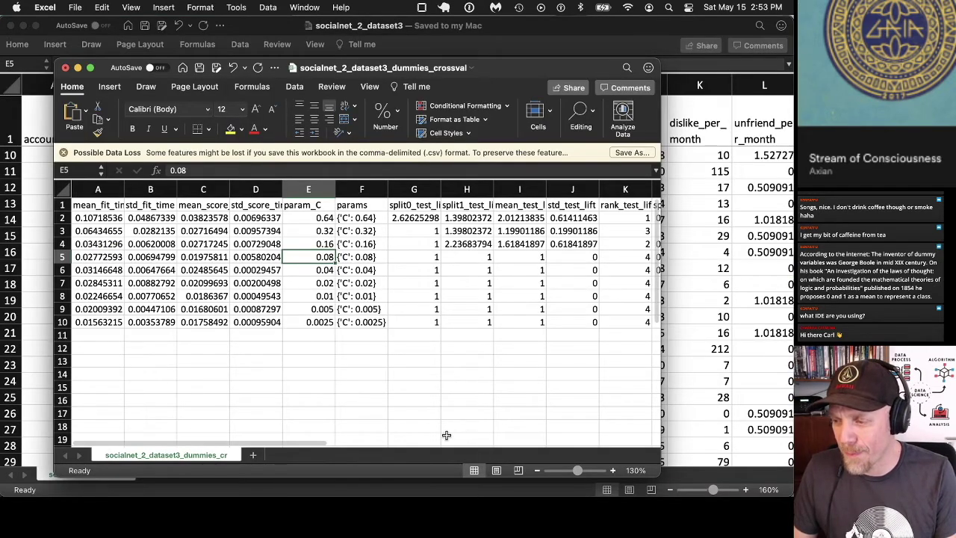
pyautogui.moveTo(224, 439); pyautogui.dragTo(7, 446)
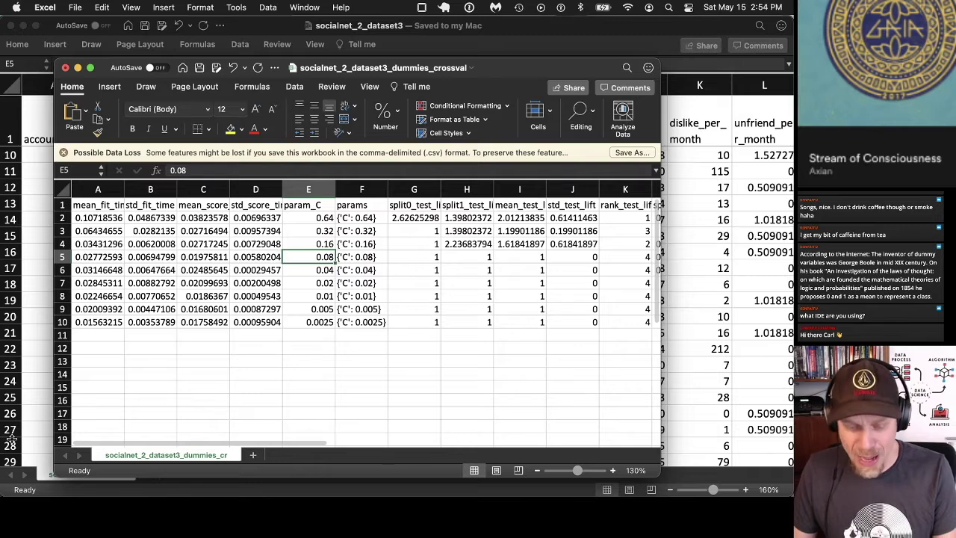
pyautogui.press('super+Tab')
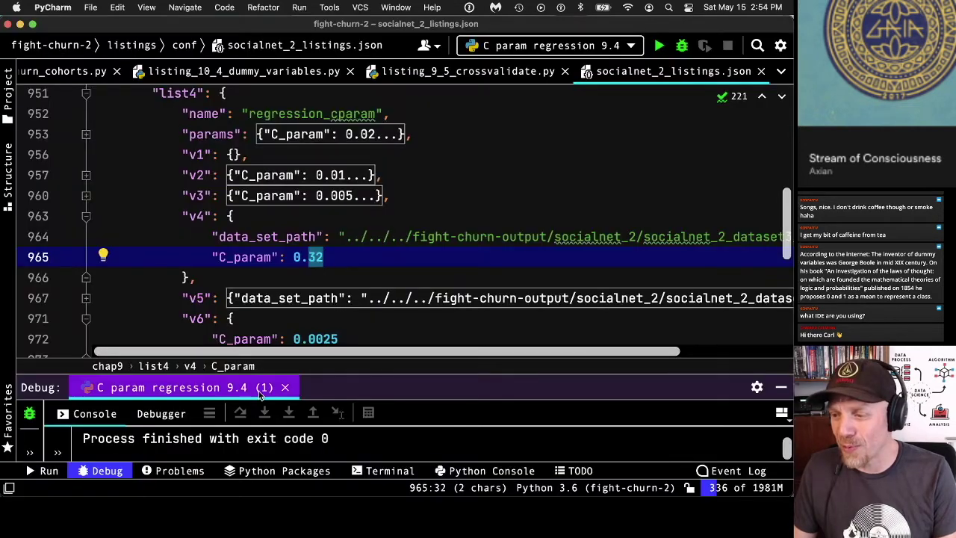
pyautogui.write('16')
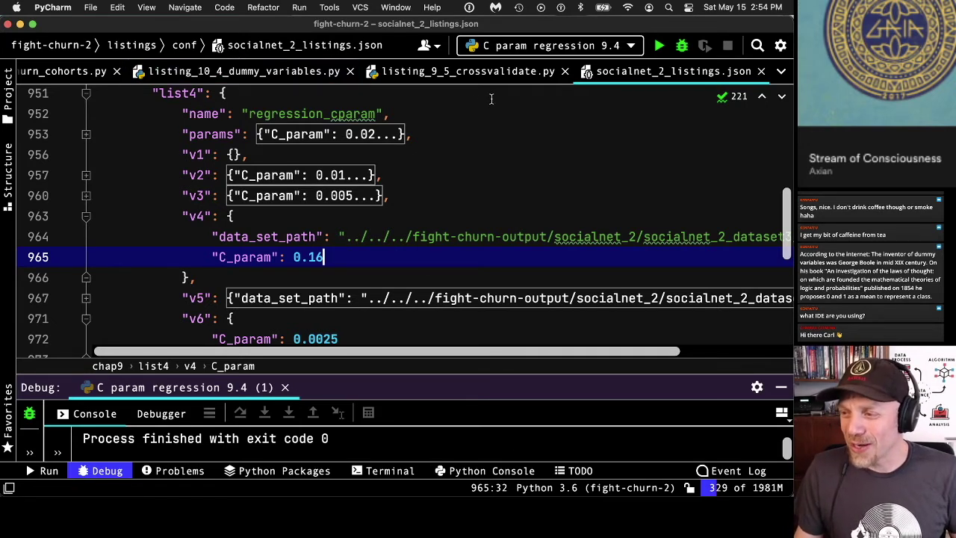
# - Close the listing_10_4_dummy_variables.py file and open listing_9_4_regression_cparam.py from the chap9 folder
pyautogui.click(349, 71)
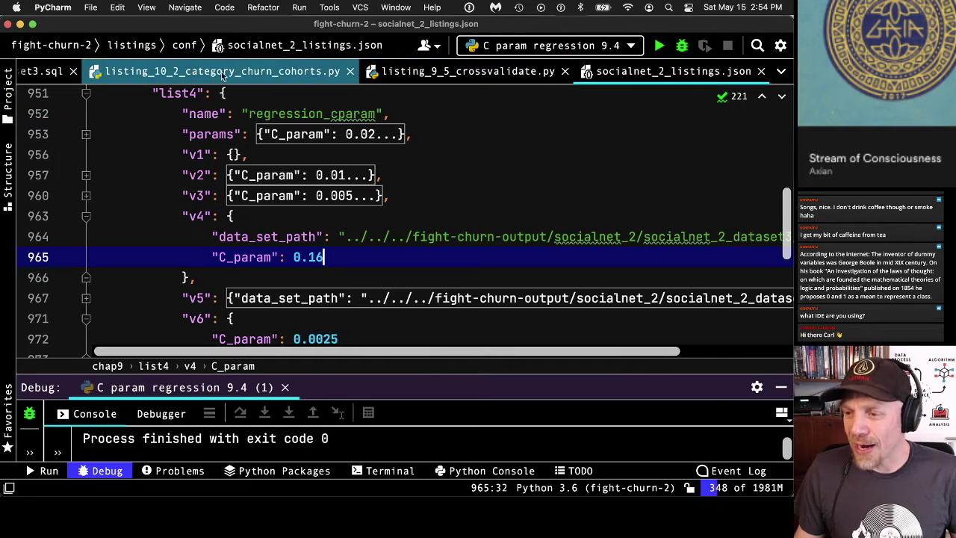
pyautogui.click(7, 96)
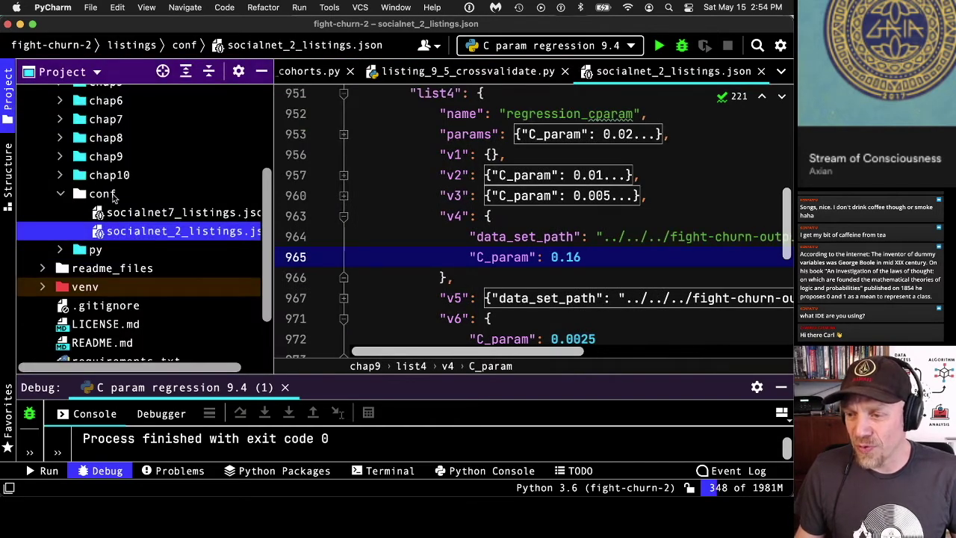
pyautogui.click(62, 156)
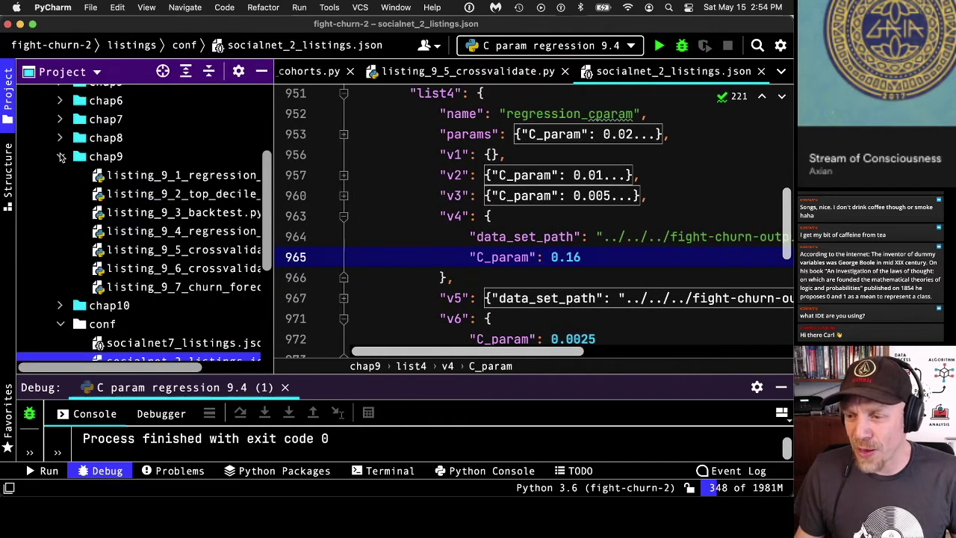
pyautogui.doubleClick(181, 232)
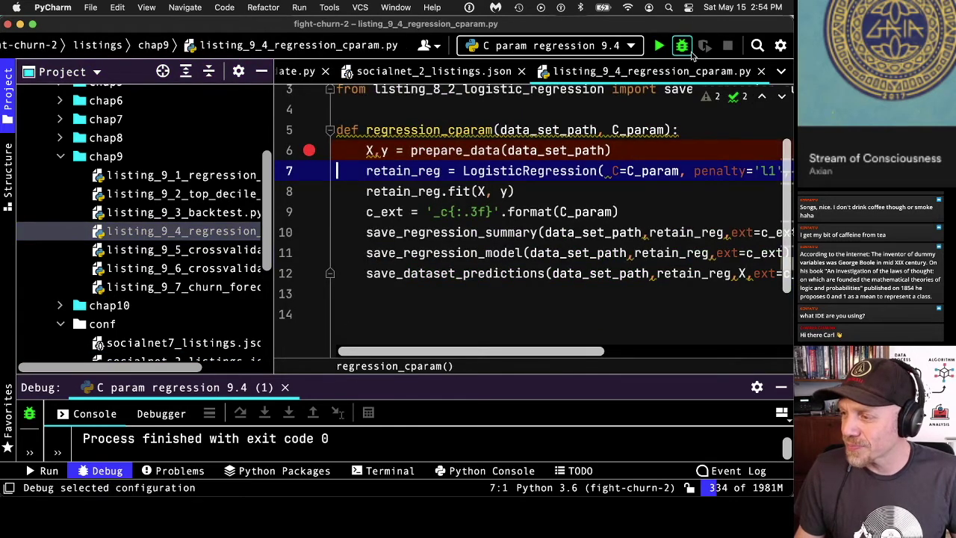
# - Debug the C param regression 9.4 configuration to the line 6 breakpoint, inspect its variables and step over the prepare_data call
pyautogui.click(686, 47)
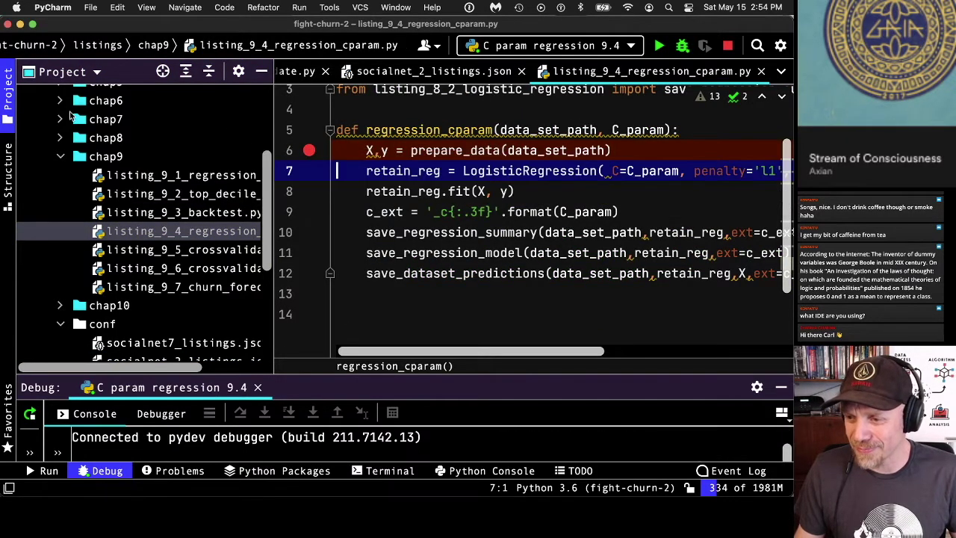
pyautogui.click(7, 110)
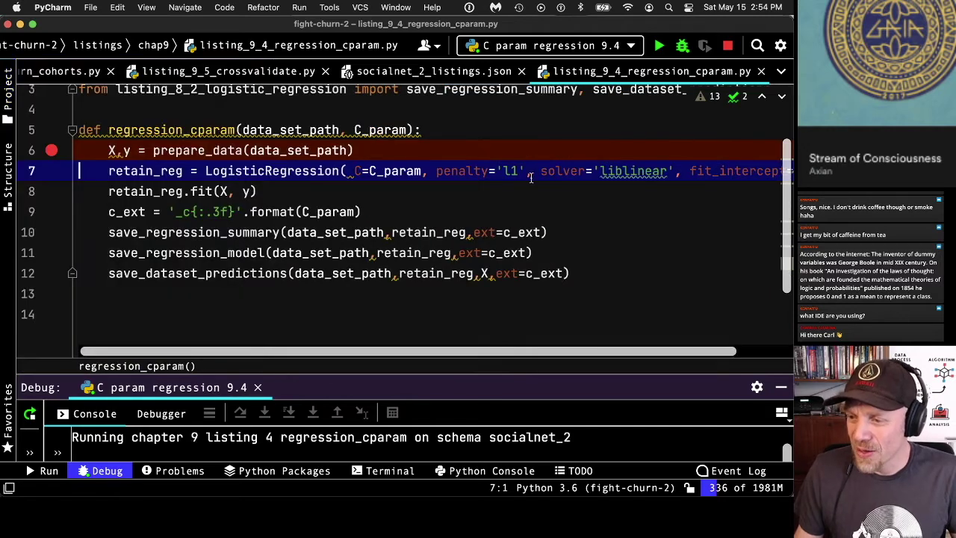
pyautogui.scroll(1, 409, 286)
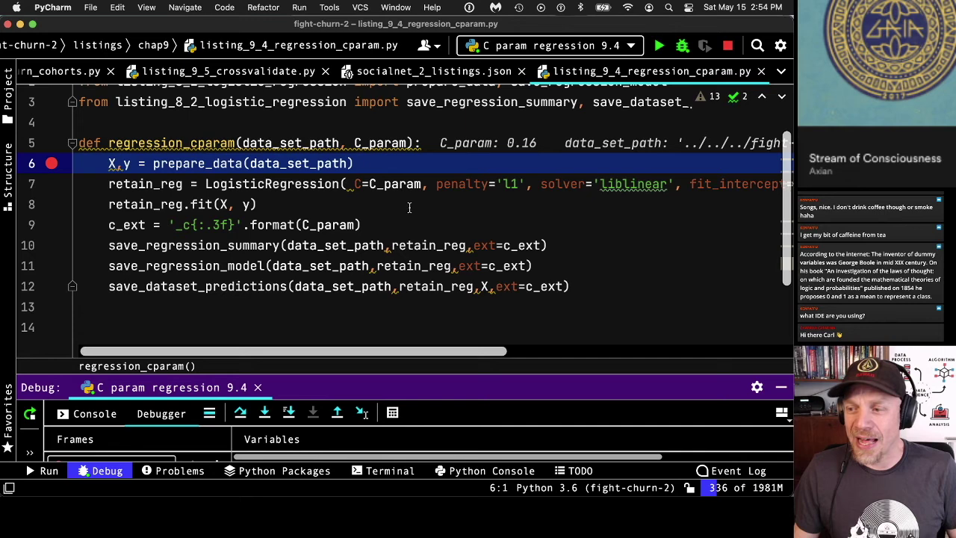
pyautogui.click(378, 142)
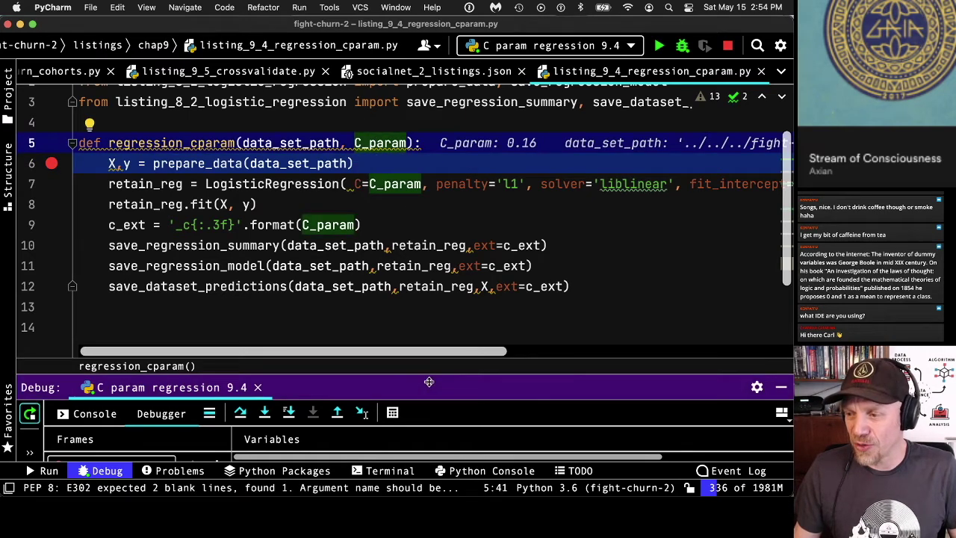
pyautogui.moveTo(427, 384); pyautogui.dragTo(429, 288)
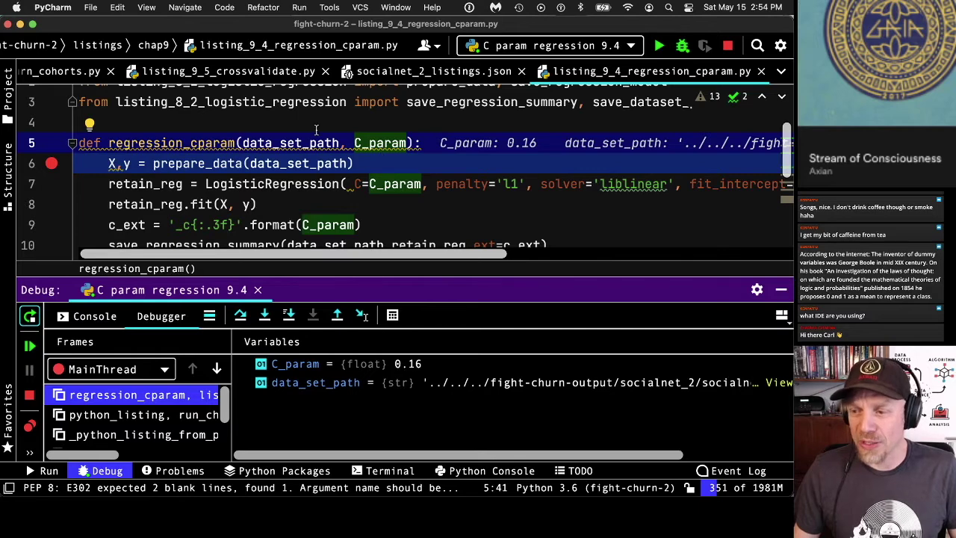
pyautogui.scroll(-2, 316, 130)
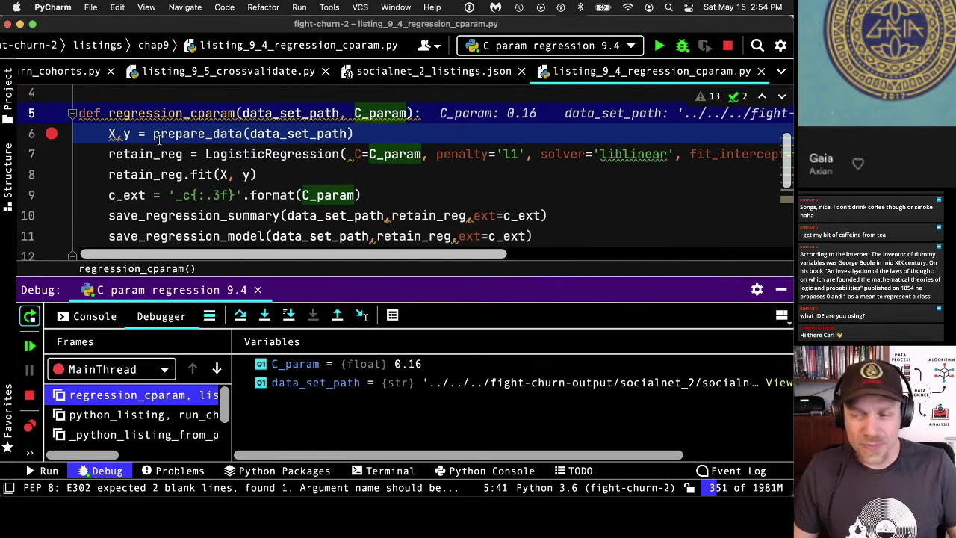
pyautogui.click(241, 314)
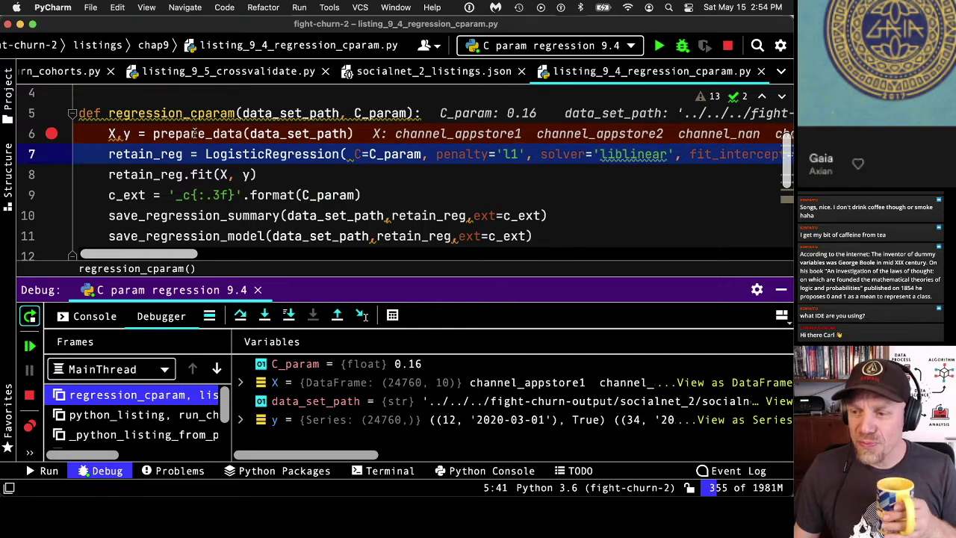
# - Step over the LogisticRegression creation, the retain_reg.fit call and the c_ext formatting, stopping at line 10
pyautogui.click(240, 314)
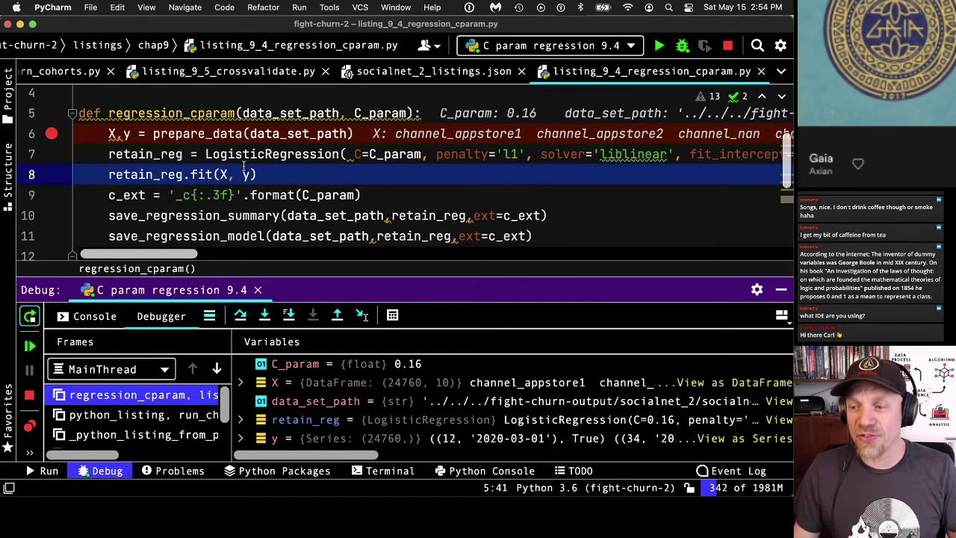
pyautogui.click(241, 315)
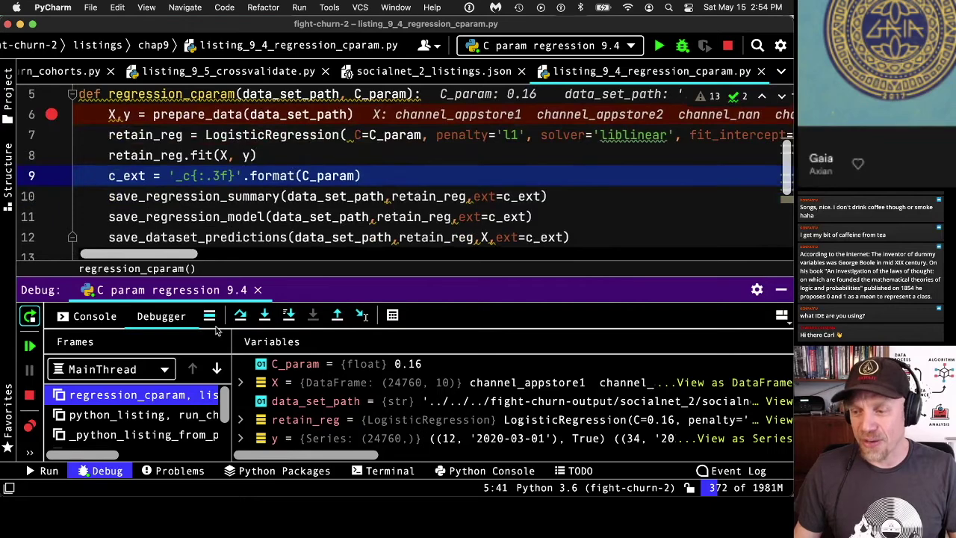
pyautogui.click(240, 316)
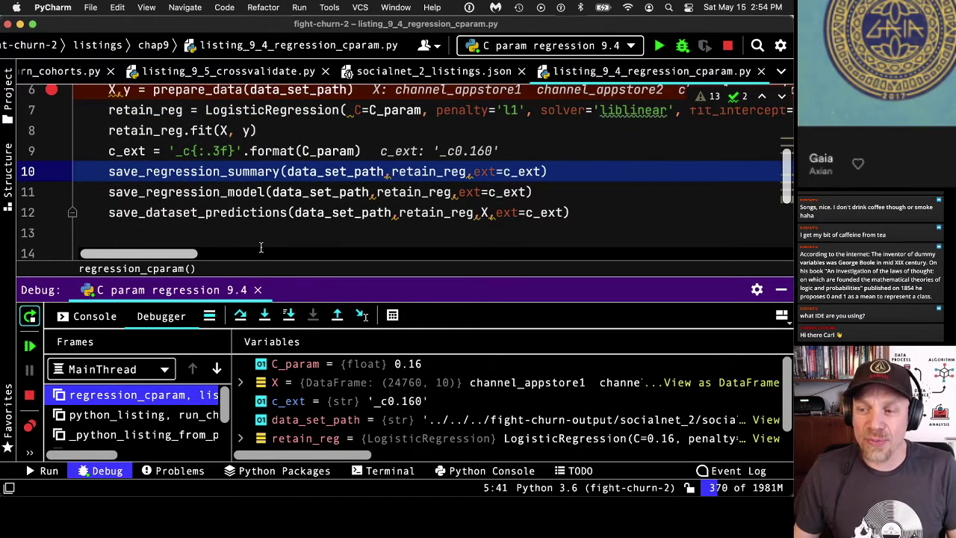
# - Step into save_regression_summary, shrink the debugger pane to show more code, and highlight one_stdev_impact on line 35
pyautogui.click(265, 315)
pyautogui.moveTo(363, 279); pyautogui.dragTo(364, 320)
pyautogui.click(422, 142)
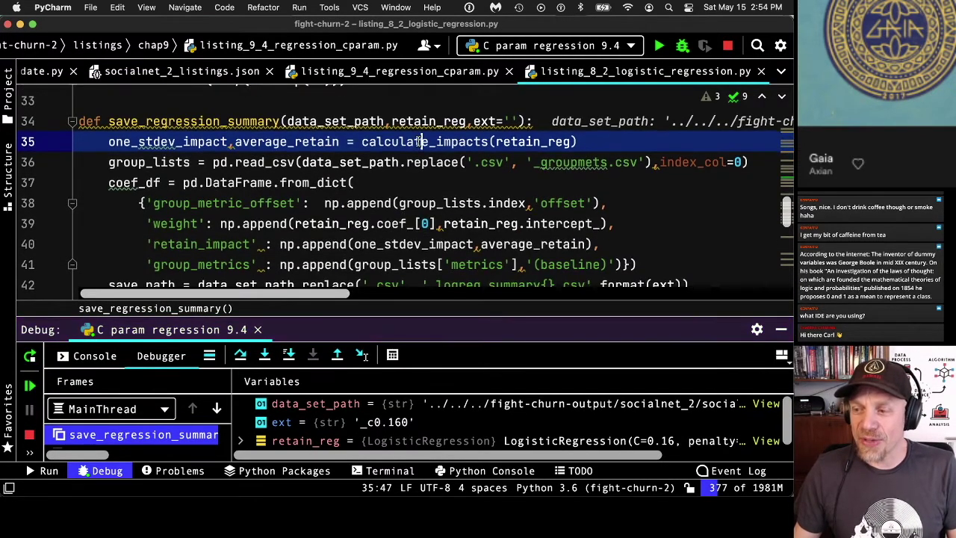
pyautogui.doubleClick(212, 141)
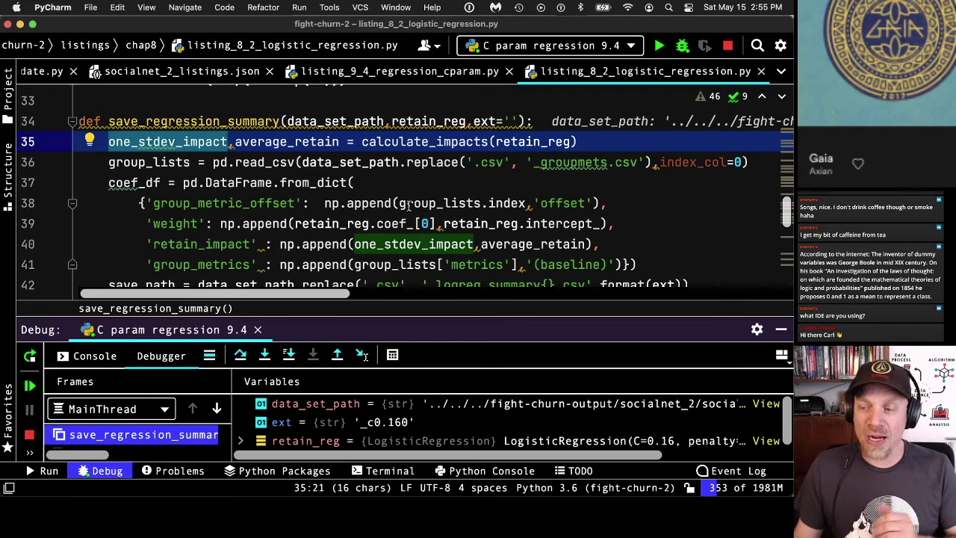
# - Step into calculate_impacts and step over its lines until execution returns to line 35 of save_regression_summary
pyautogui.click(264, 356)
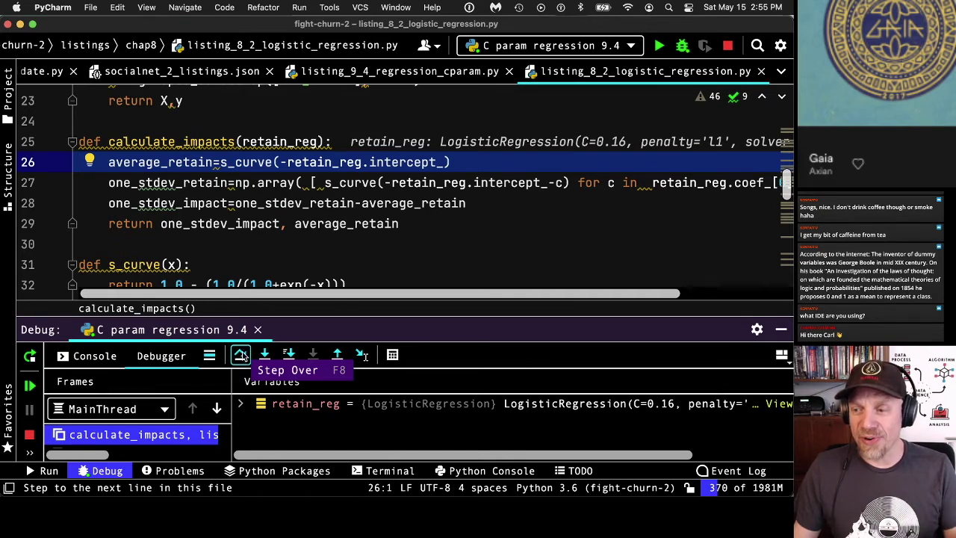
pyautogui.click(241, 355)
pyautogui.click(241, 356)
pyautogui.click(241, 355)
pyautogui.click(242, 355)
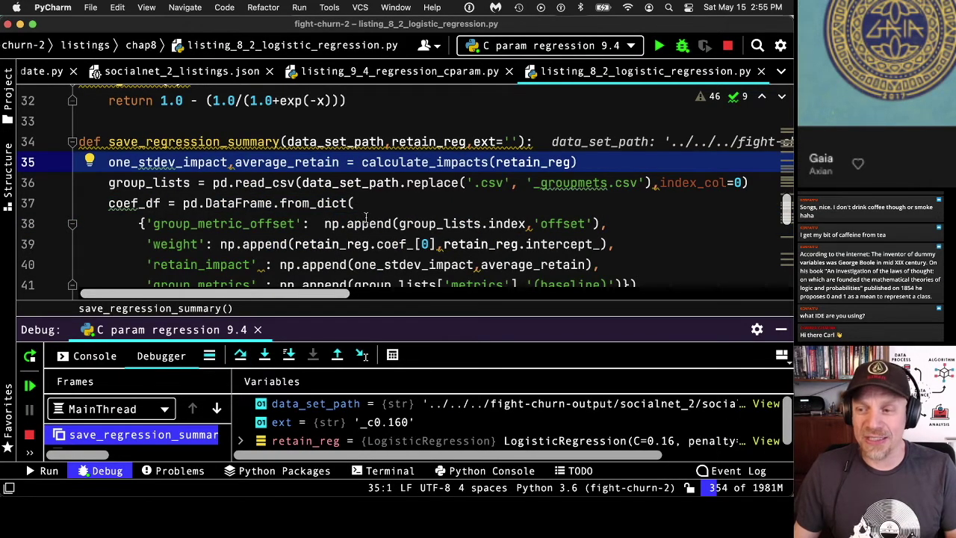
# - Step over the calculate_impacts assignment and the group_lists CSV read to line 37, and review the coef_df definition
pyautogui.scroll(-1, 364, 216)
pyautogui.scroll(-4, 360, 211)
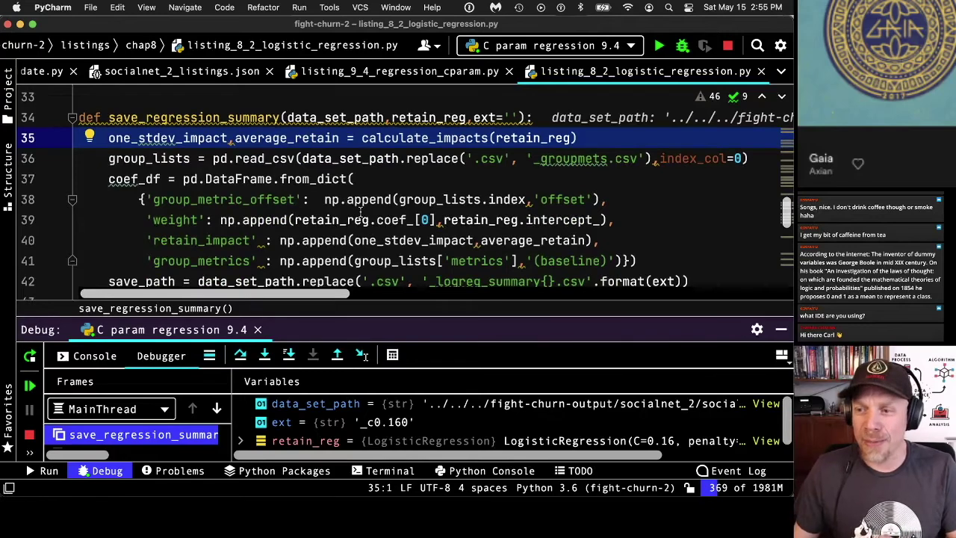
pyautogui.scroll(2, 364, 211)
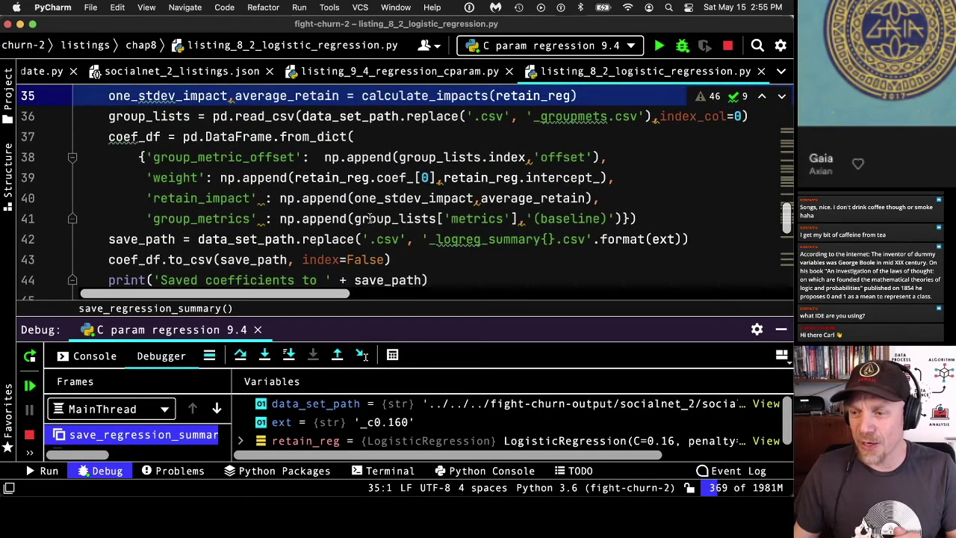
pyautogui.click(240, 355)
pyautogui.click(241, 356)
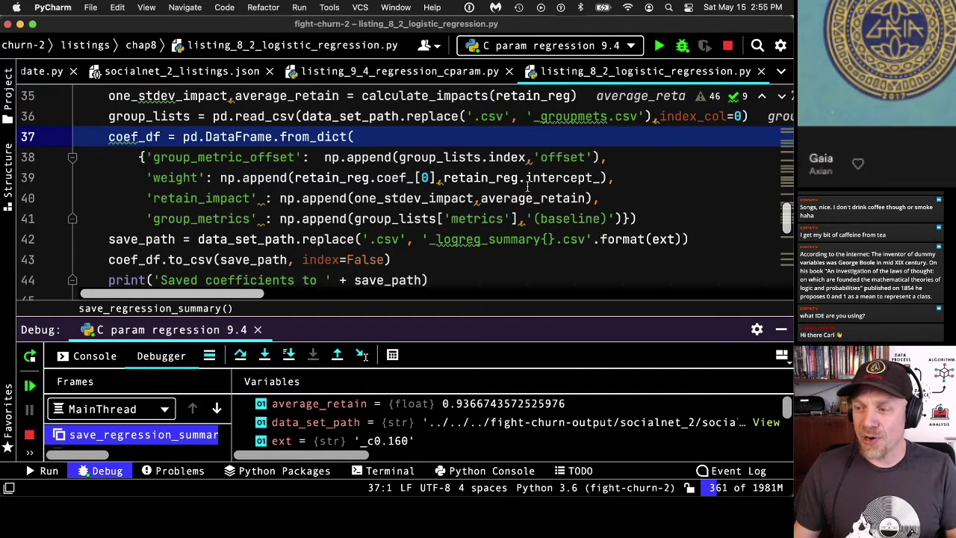
pyautogui.moveTo(324, 156)
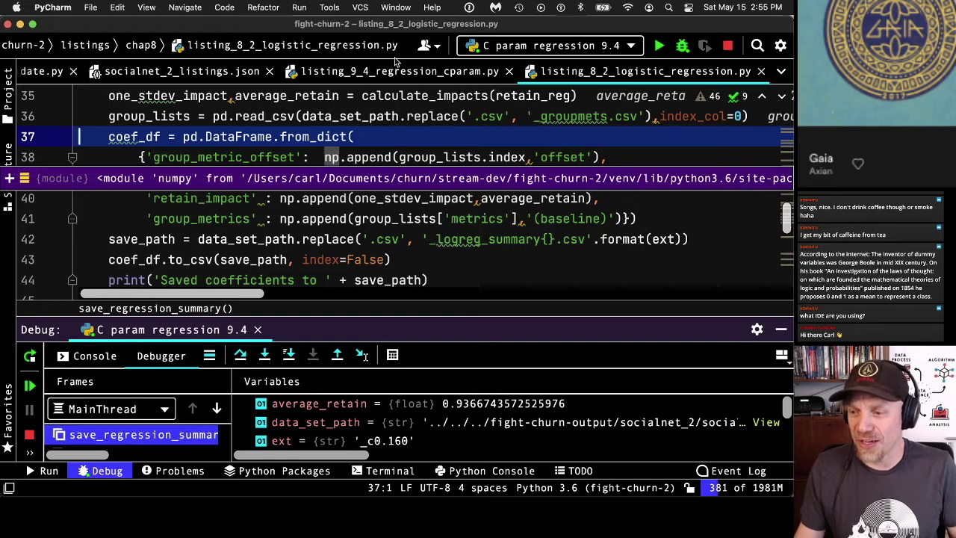
pyautogui.scroll(-1, 409, 163)
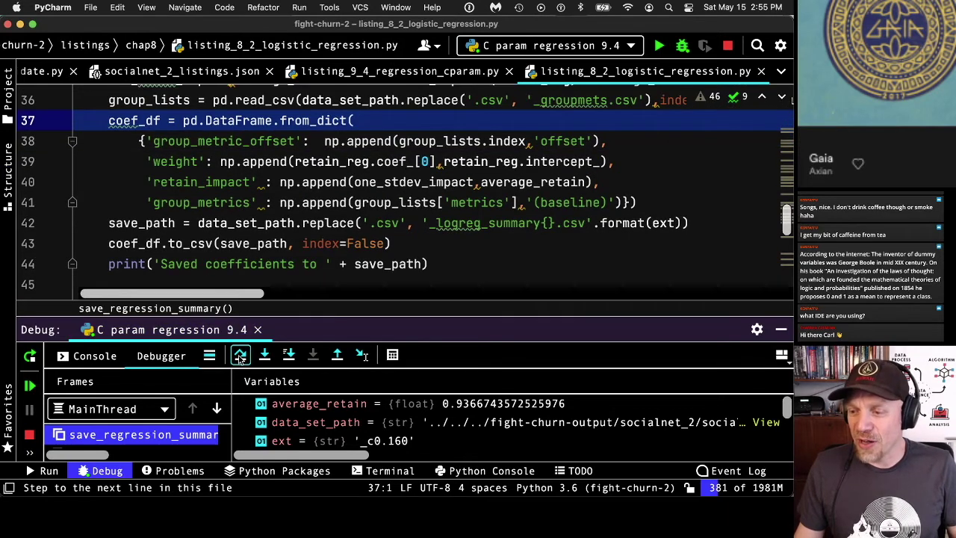
# - Step over building coef_df and saving the coefficients CSV, returning to line 11 of regression_cparam
pyautogui.click(239, 356)
pyautogui.click(240, 356)
pyautogui.click(239, 356)
pyautogui.click(240, 356)
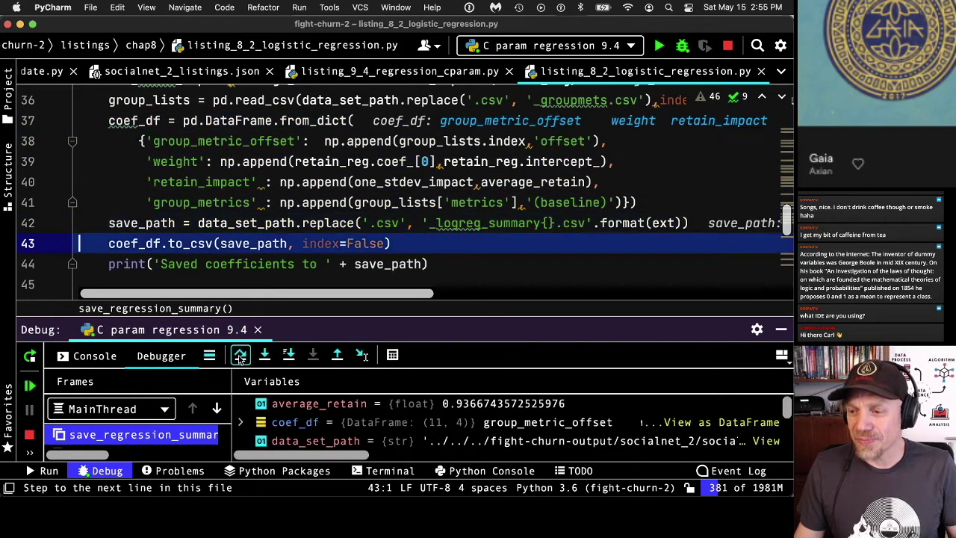
pyautogui.click(240, 356)
pyautogui.click(239, 356)
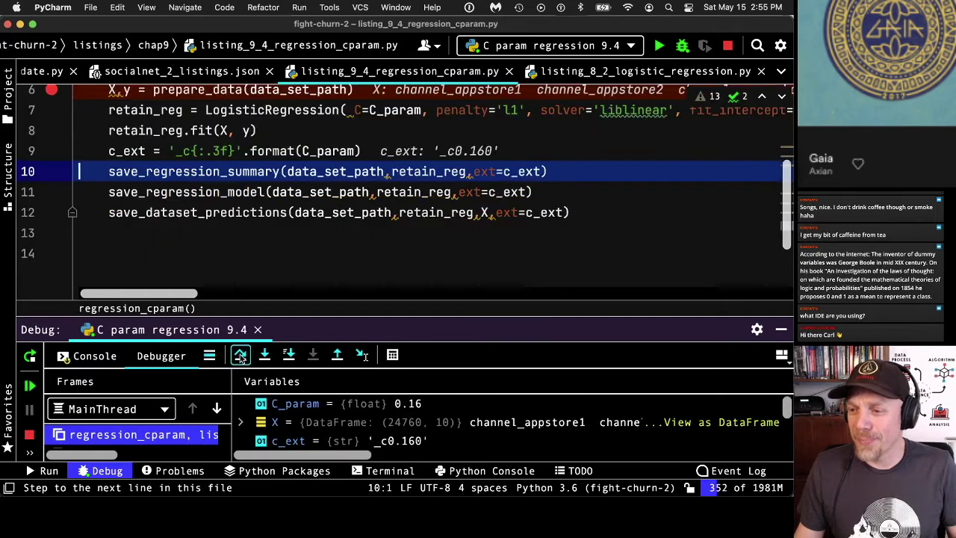
pyautogui.click(240, 356)
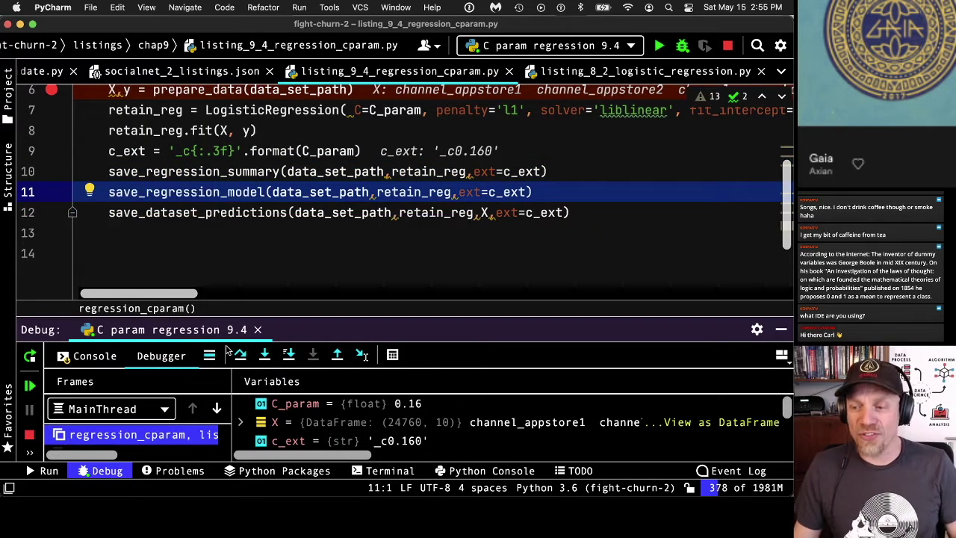
# - Step into save_regression_model, step over the pickle dump and return to regression_cparam, stopping at line 12
pyautogui.click(273, 353)
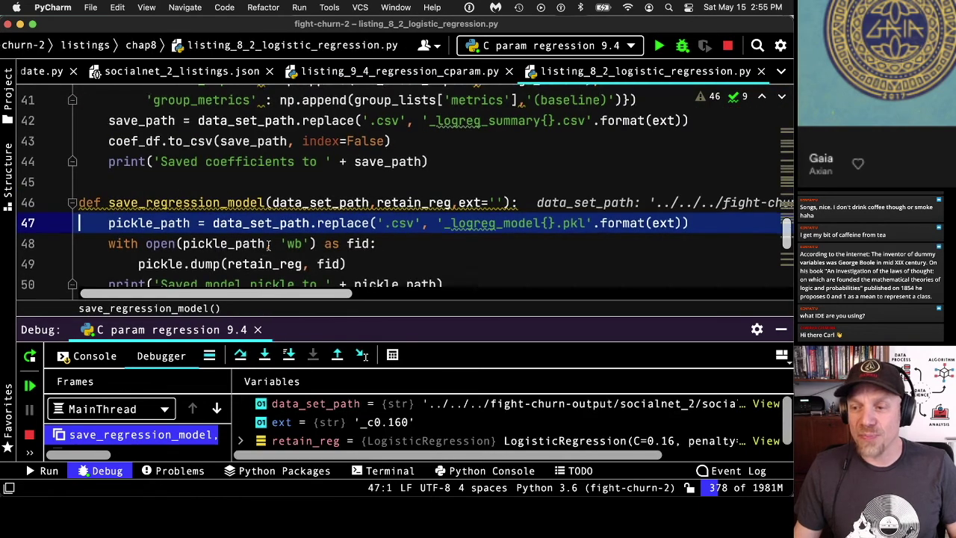
pyautogui.scroll(-2, 269, 246)
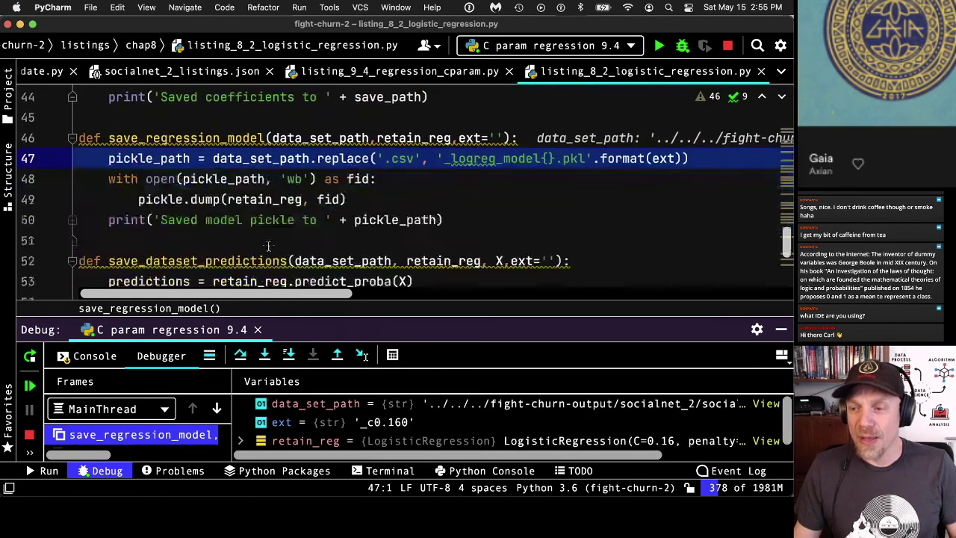
pyautogui.click(241, 355)
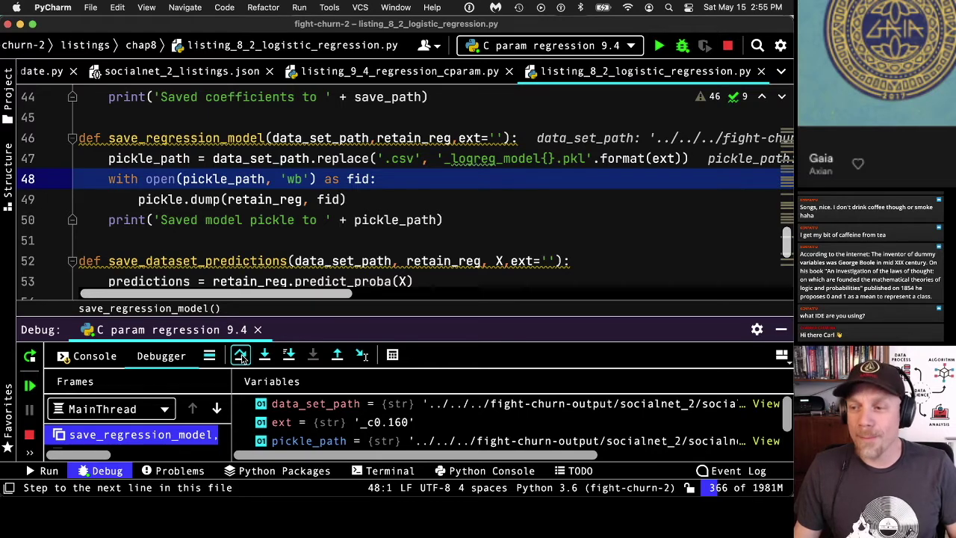
pyautogui.click(241, 355)
pyautogui.click(241, 355)
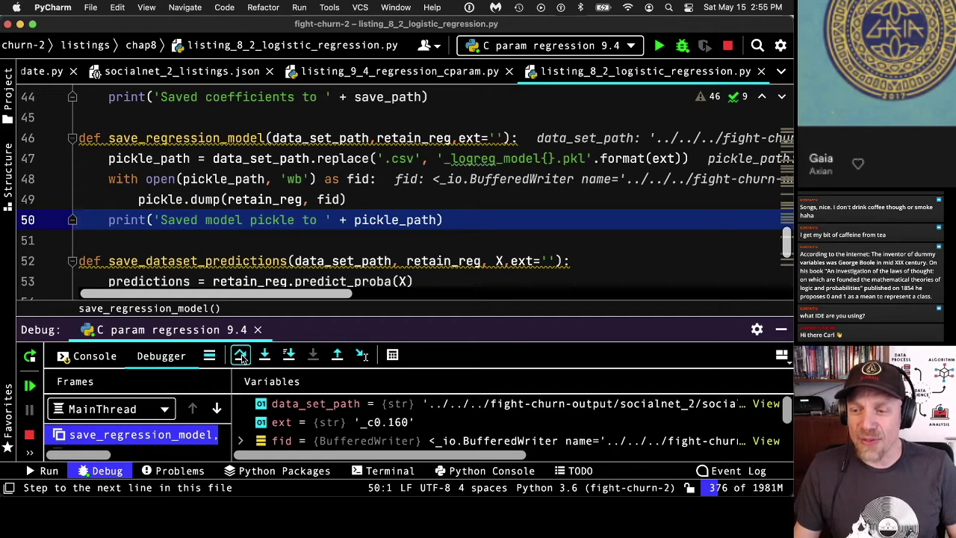
pyautogui.click(240, 356)
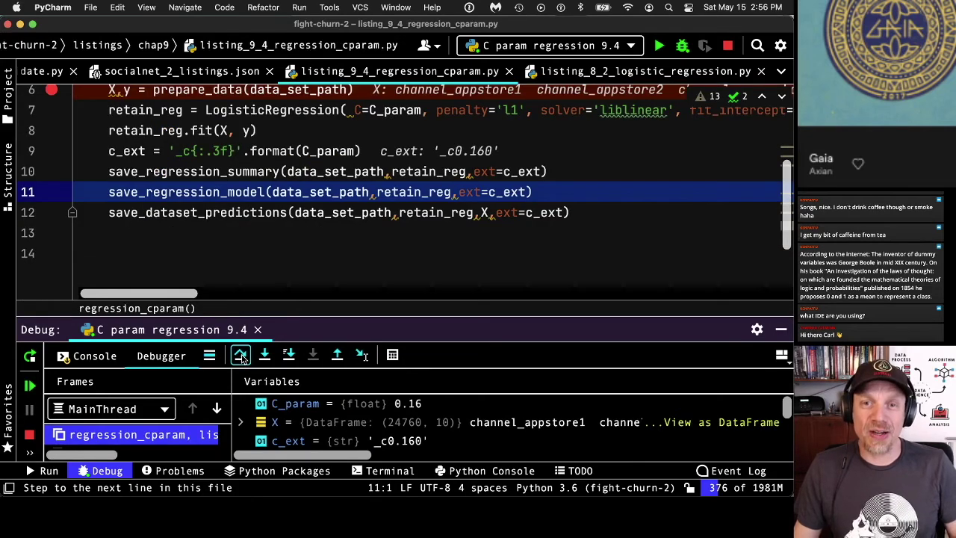
pyautogui.scroll(-1, 362, 218)
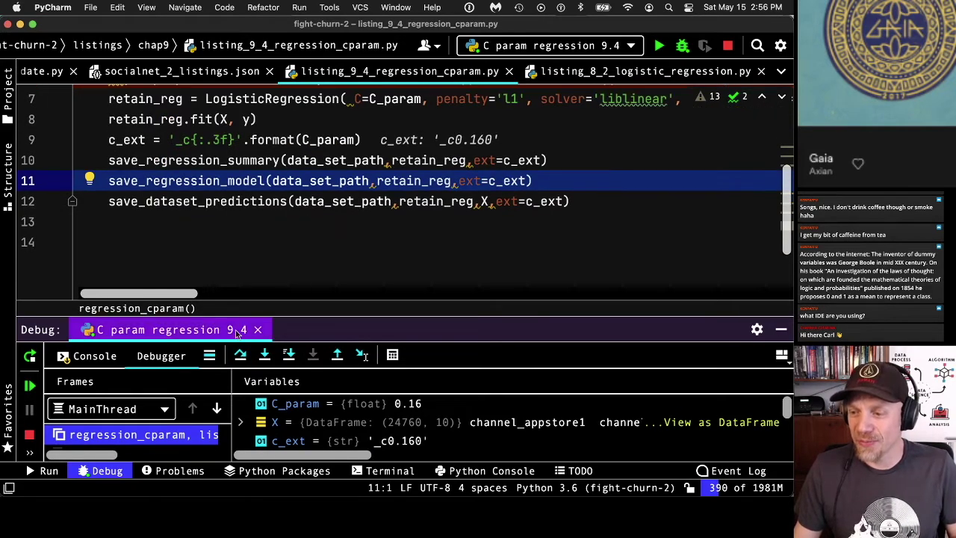
pyautogui.click(241, 356)
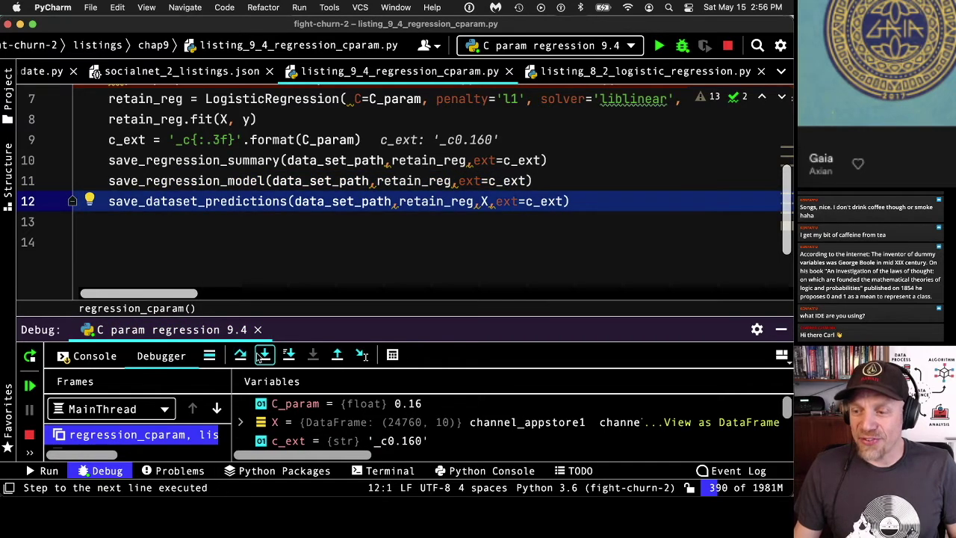
# - Step into save_dataset_predictions, step over the predictions line and inspect the predict_proba method on line 53
pyautogui.click(265, 356)
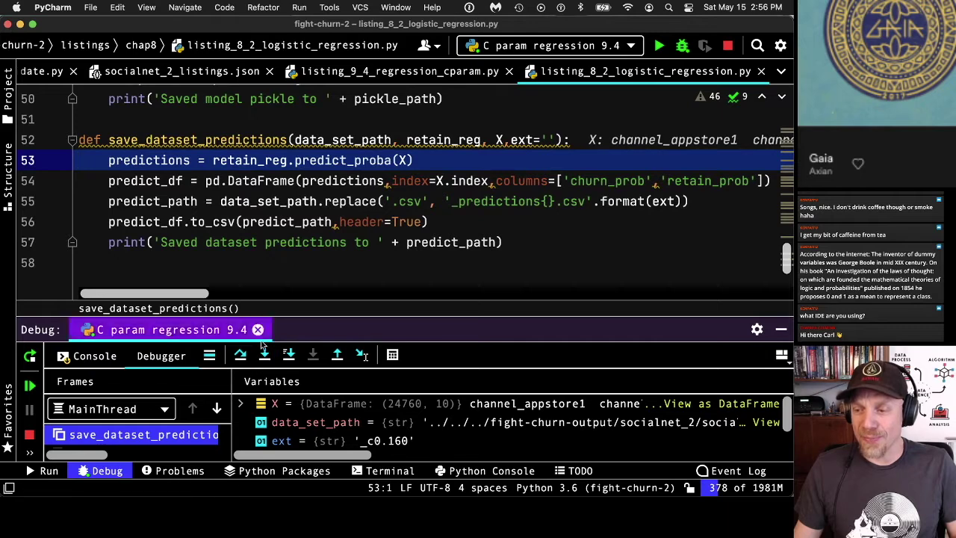
pyautogui.click(239, 355)
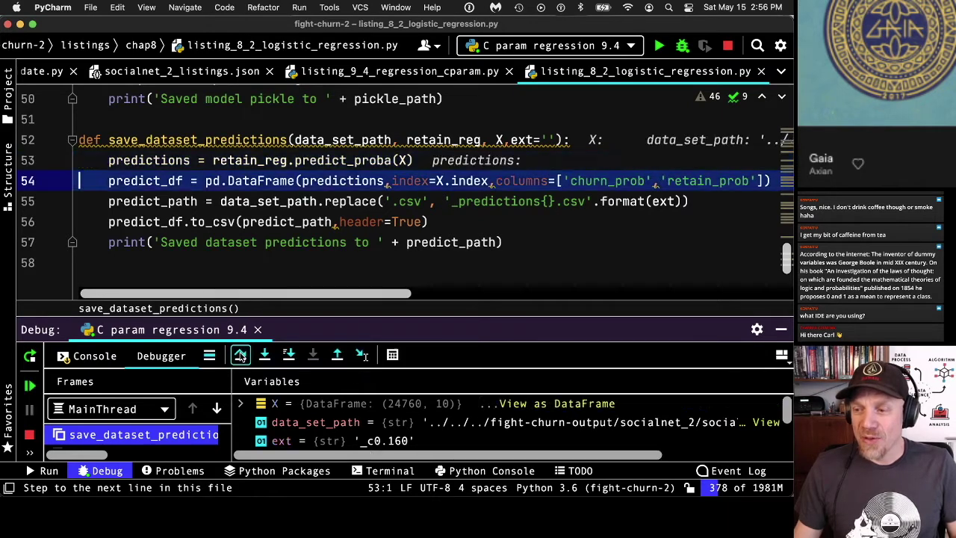
pyautogui.doubleClick(337, 159)
pyautogui.moveTo(337, 159)
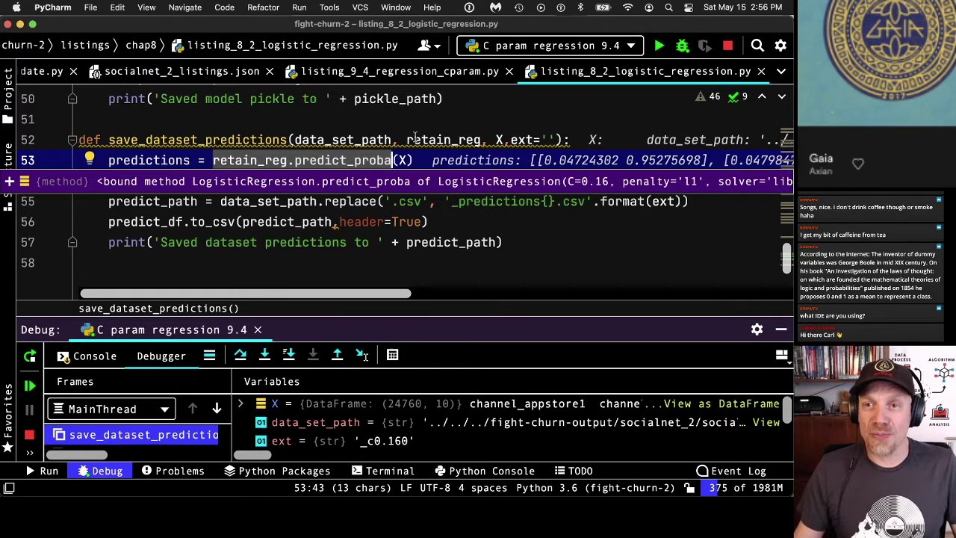
# - Step over building predict_df and saving the predictions CSV, and resume the program to its end
pyautogui.click(242, 356)
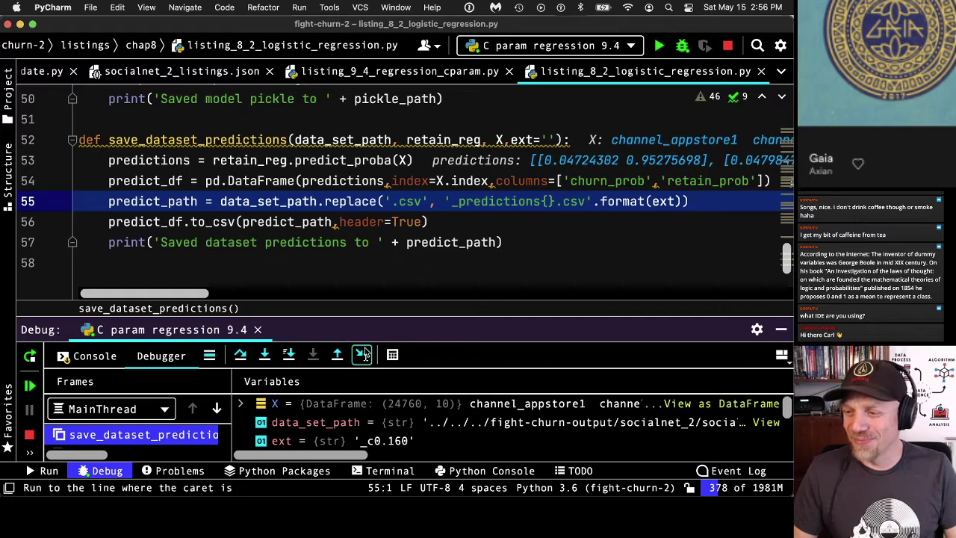
pyautogui.click(242, 355)
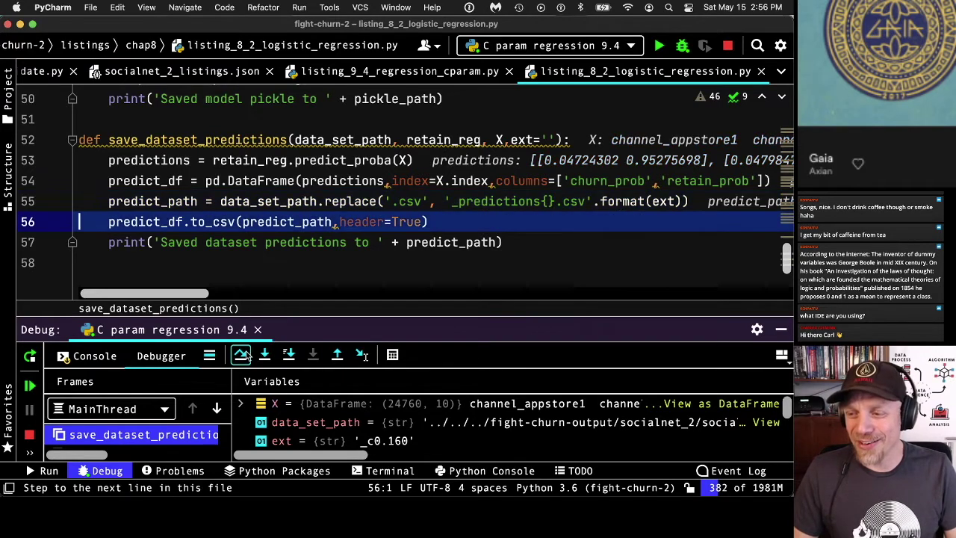
pyautogui.click(241, 355)
pyautogui.click(241, 355)
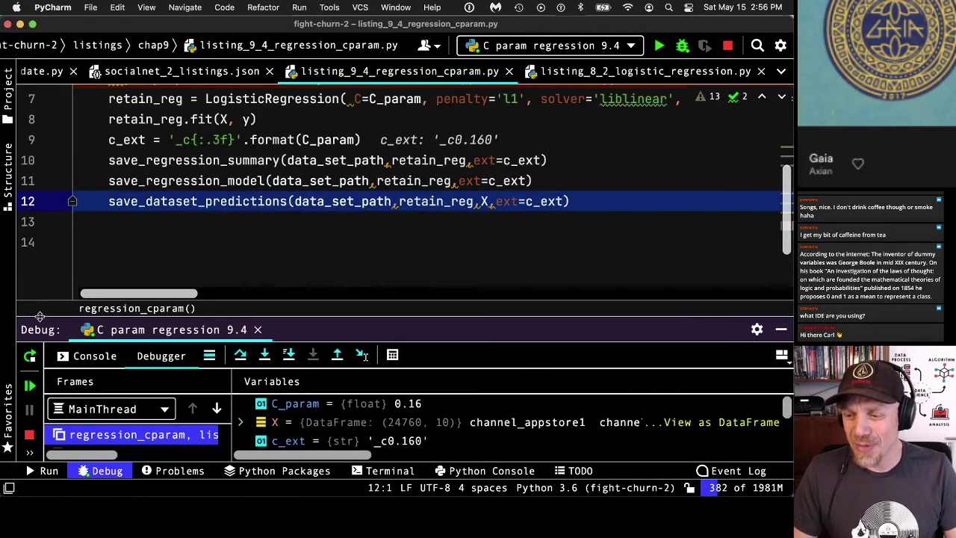
pyautogui.click(30, 385)
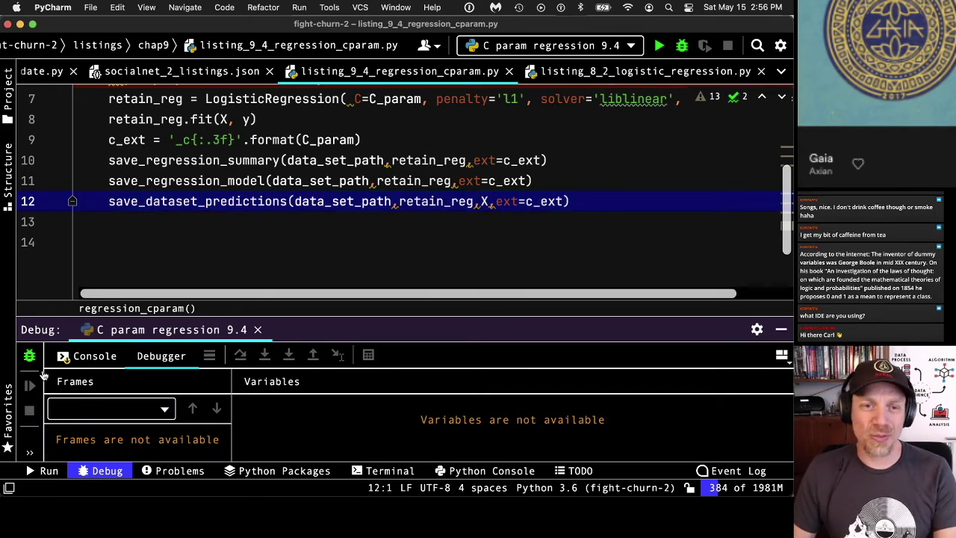
# - Switch to Finder, widen the Name column and open socialnet_2_dataset3_dummies_logreg_summary_c0.160.csv in Excel
pyautogui.press('super+Tab')
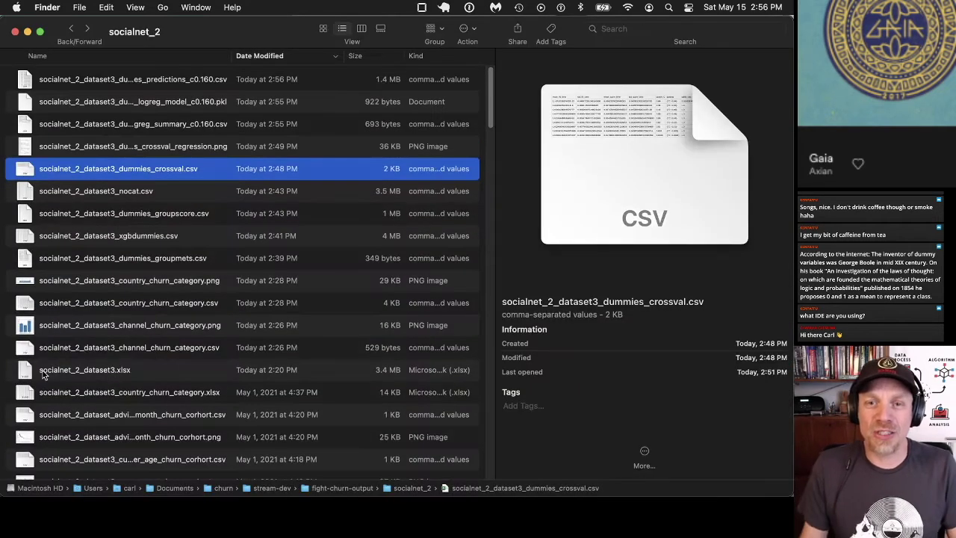
pyautogui.moveTo(232, 57); pyautogui.dragTo(314, 56)
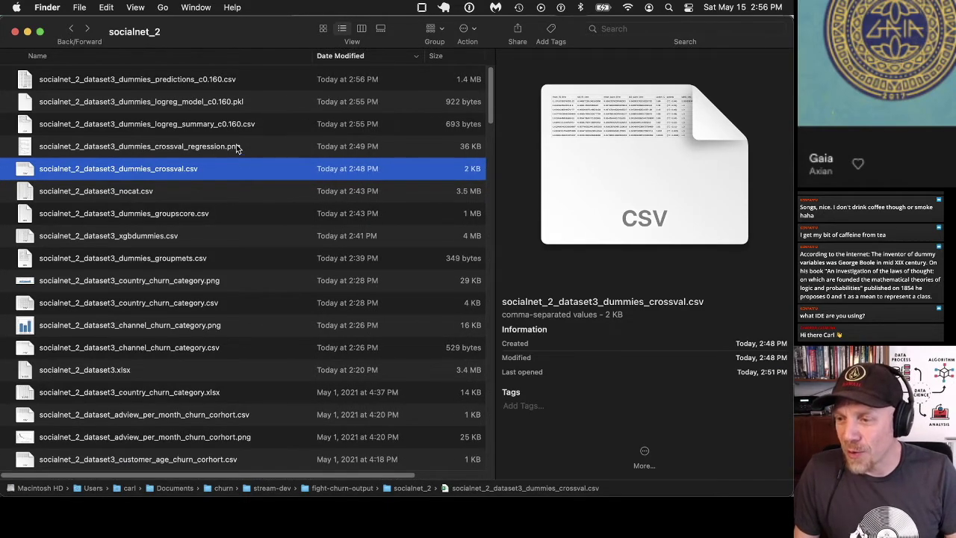
pyautogui.click(170, 124)
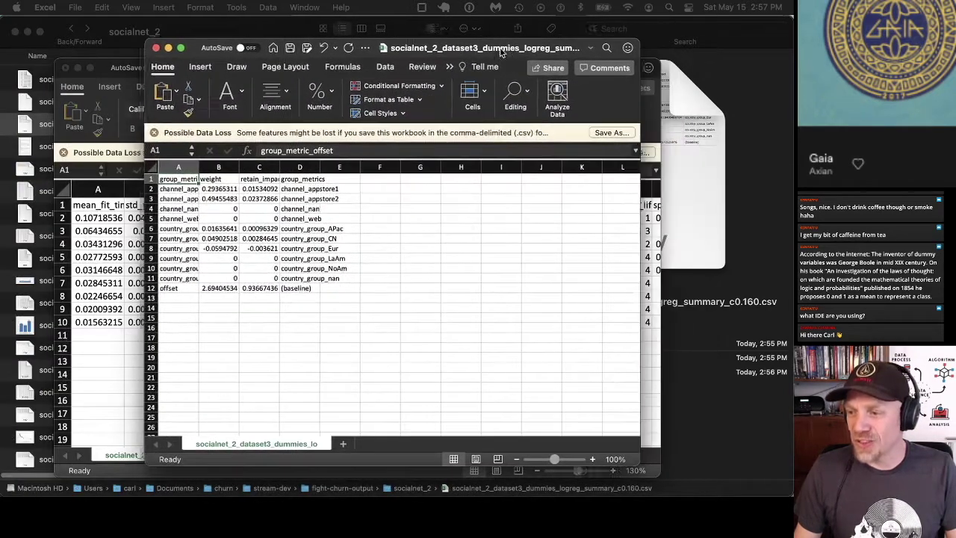
# - At 180% zoom, fit column A of the regression summary to its contents and select the weights in B2:B11
pyautogui.click(589, 459)
pyautogui.click(588, 459)
pyautogui.click(589, 460)
pyautogui.click(588, 459)
pyautogui.click(589, 460)
pyautogui.click(588, 459)
pyautogui.click(589, 460)
pyautogui.click(588, 459)
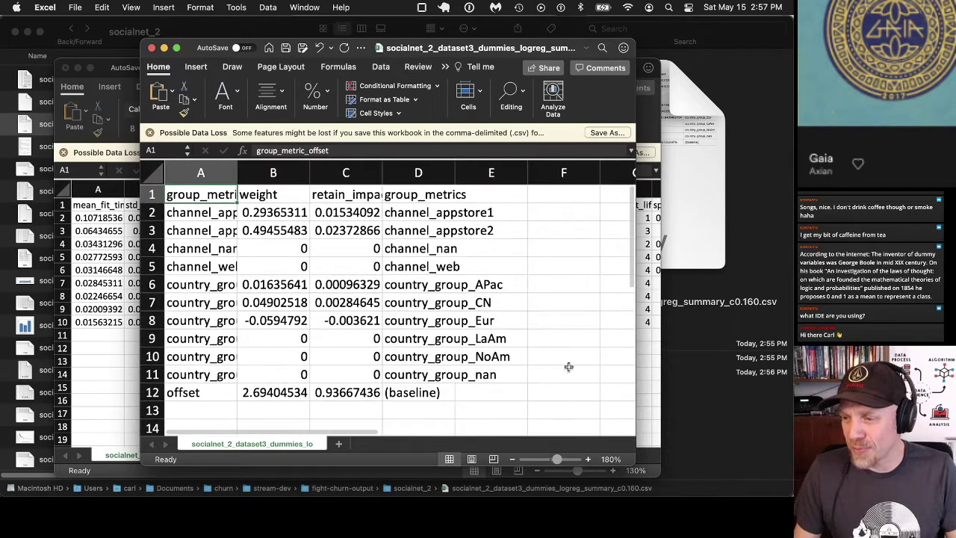
pyautogui.doubleClick(237, 172)
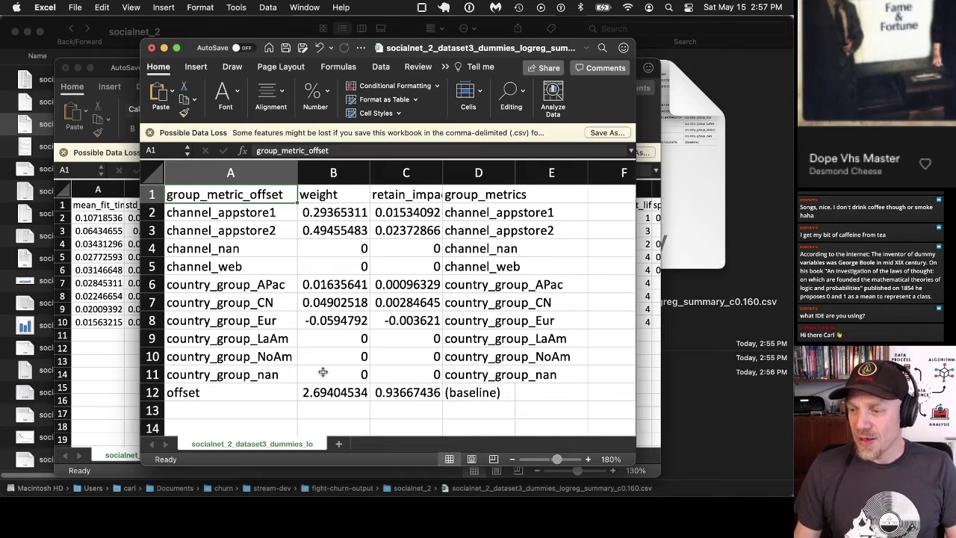
pyautogui.moveTo(326, 372); pyautogui.dragTo(334, 212)
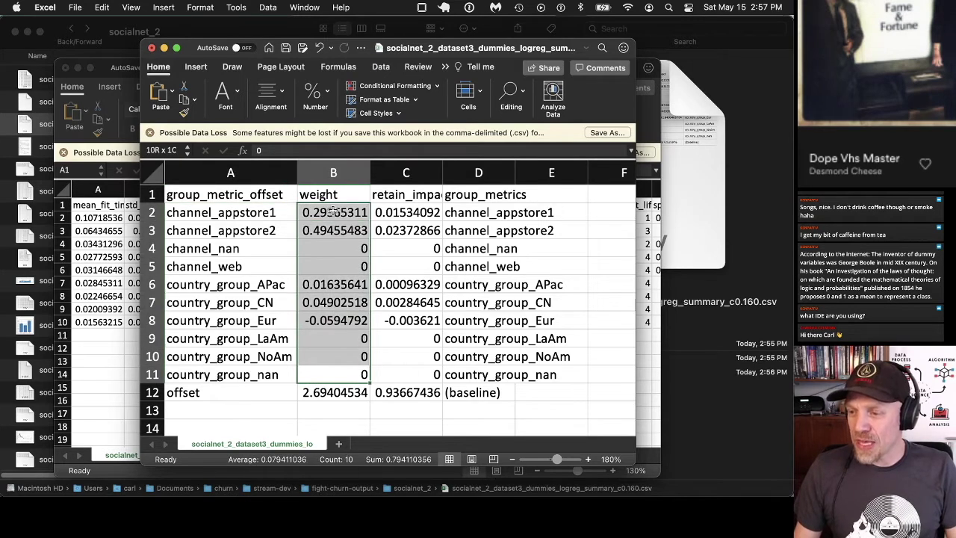
# - Apply the green-yellow-red colour scale to the selected weights B2:B11 and examine the channel weights in B2:B5
pyautogui.click(387, 85)
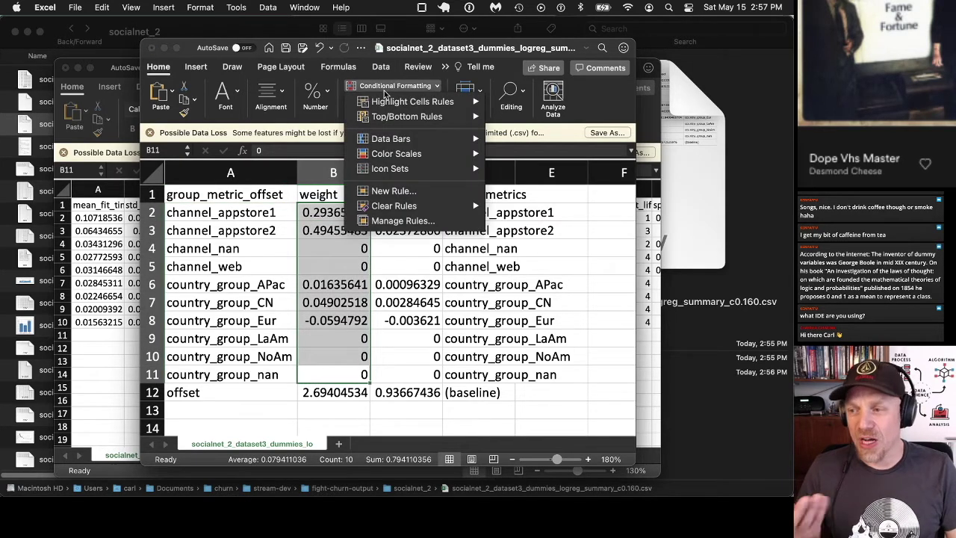
pyautogui.moveTo(379, 163)
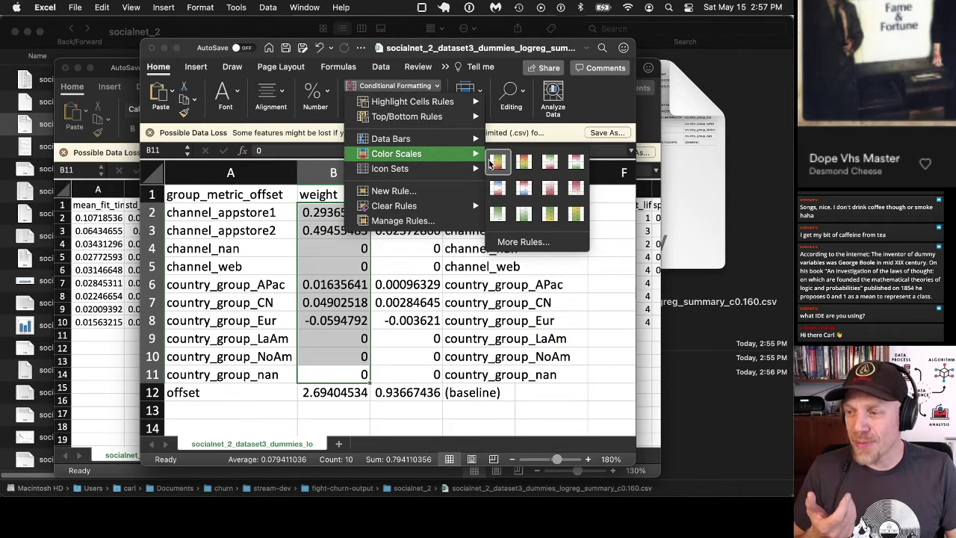
pyautogui.click(497, 163)
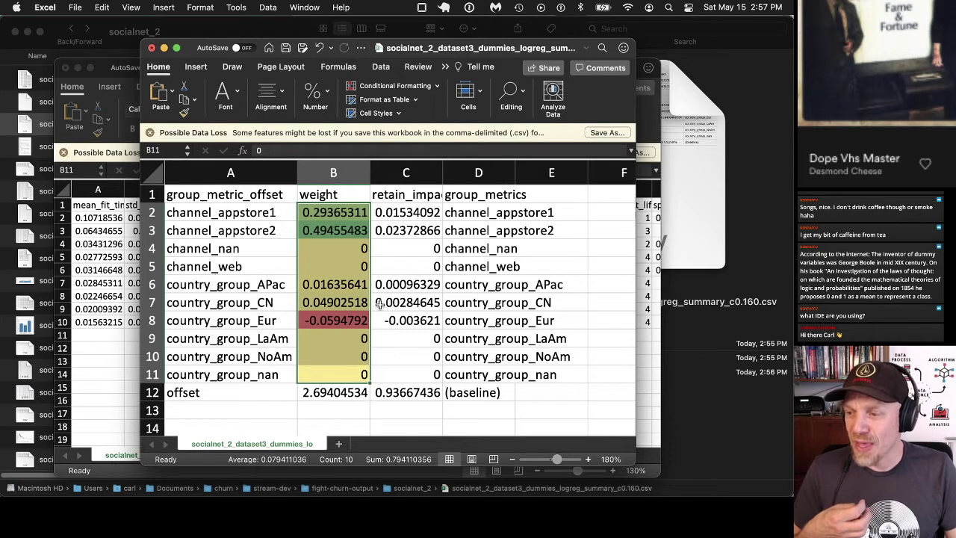
pyautogui.click(320, 231)
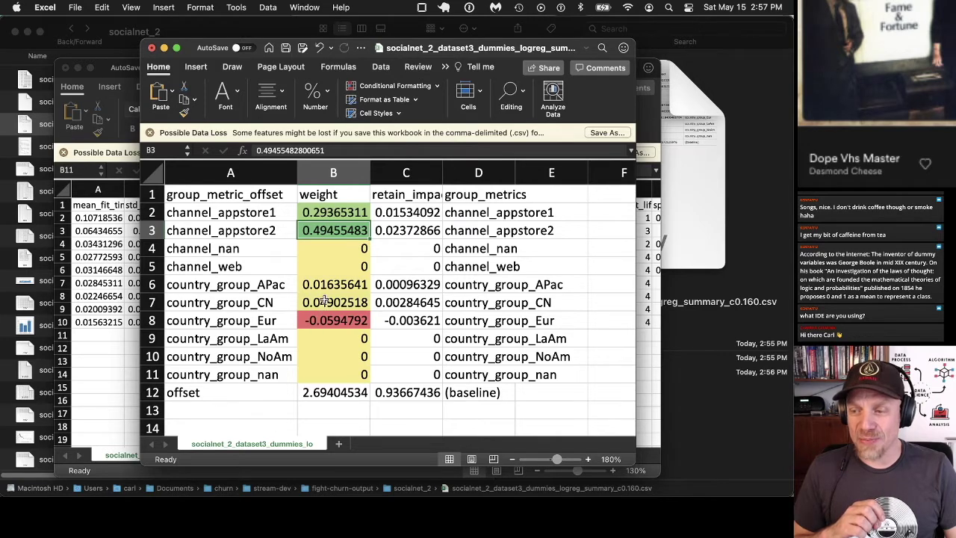
pyautogui.click(259, 230)
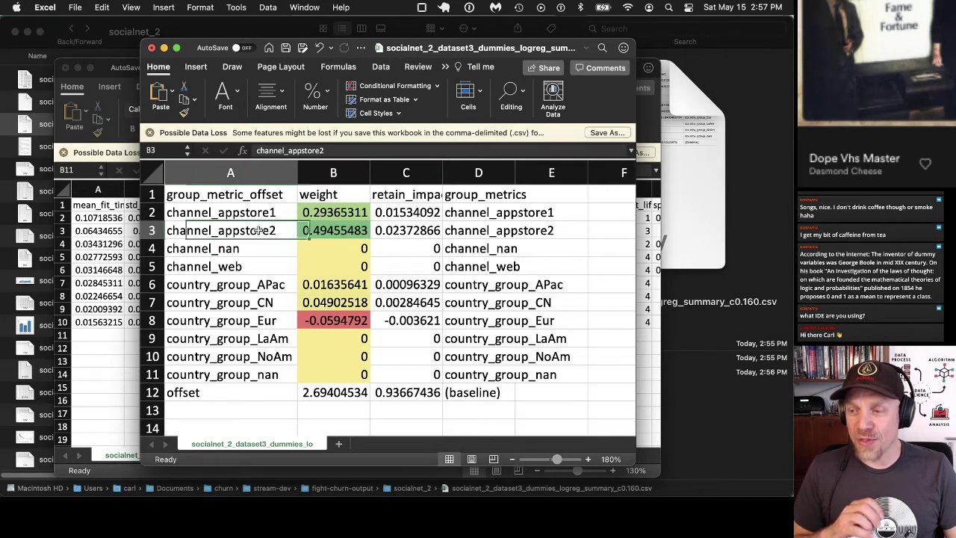
pyautogui.click(328, 231)
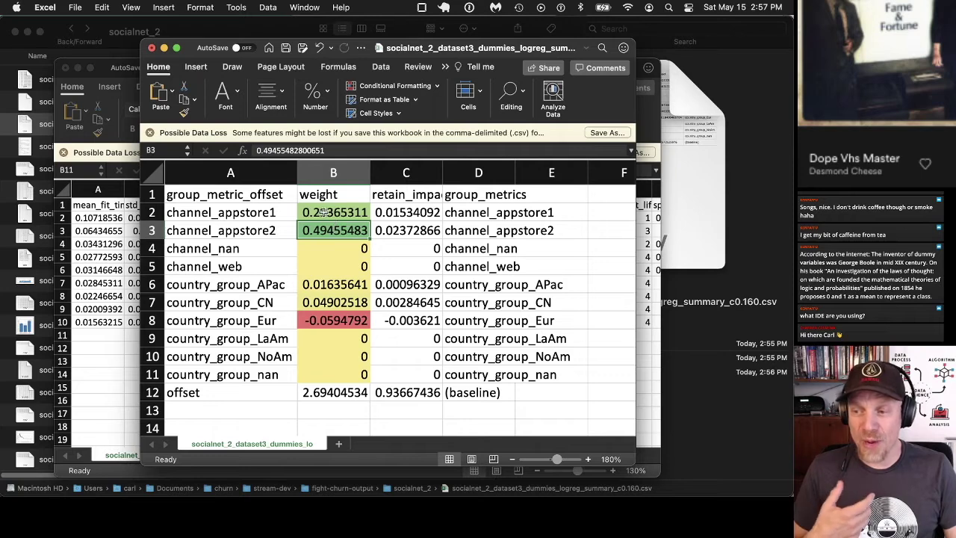
pyautogui.click(321, 212)
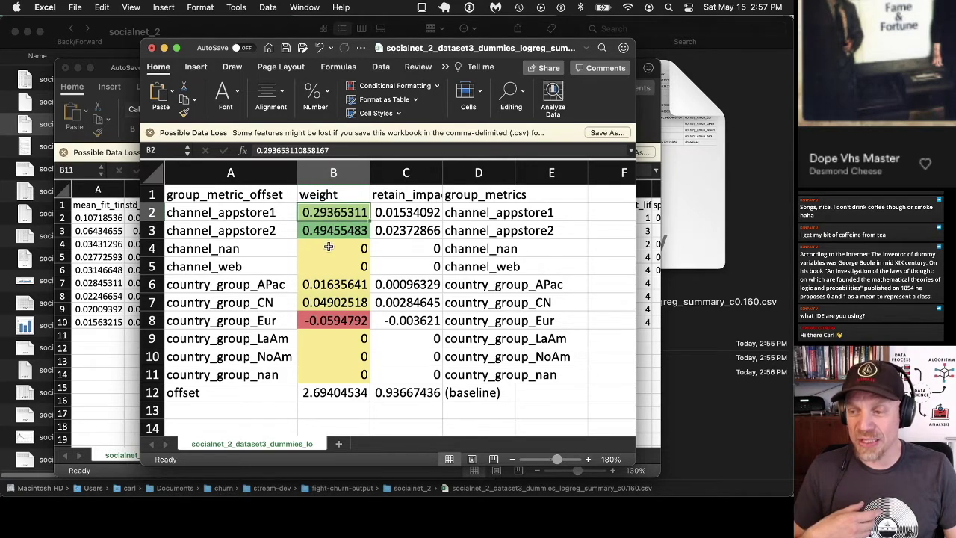
pyautogui.moveTo(330, 263); pyautogui.dragTo(329, 248)
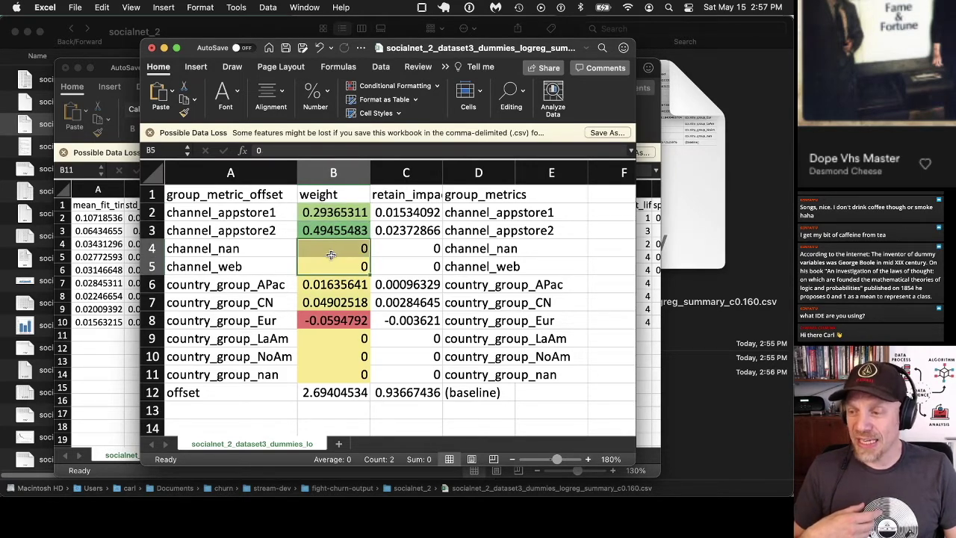
# - Format the retention impacts in C2:C11 as percentages with one decimal place and check the appstore1 and appstore2 rows
pyautogui.moveTo(388, 212); pyautogui.dragTo(377, 369)
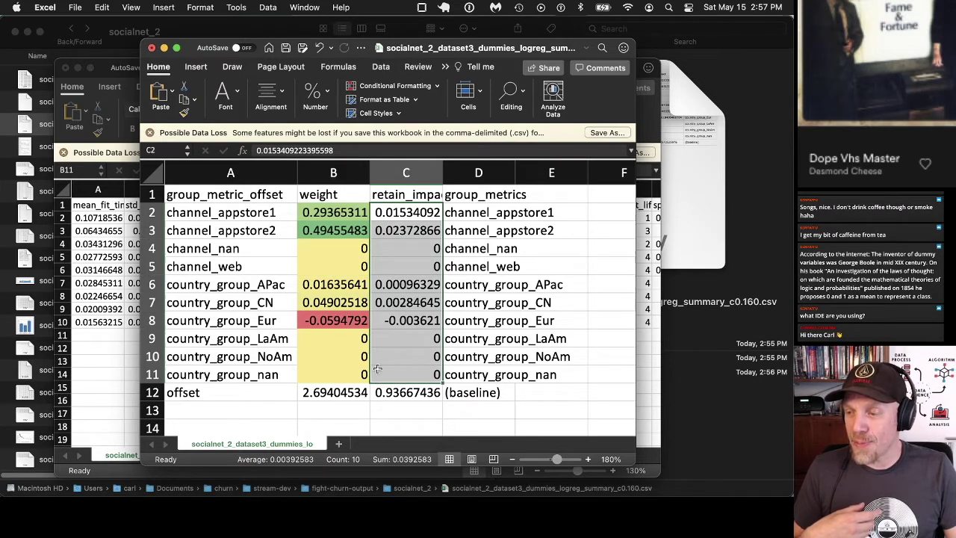
pyautogui.click(314, 93)
pyautogui.click(299, 148)
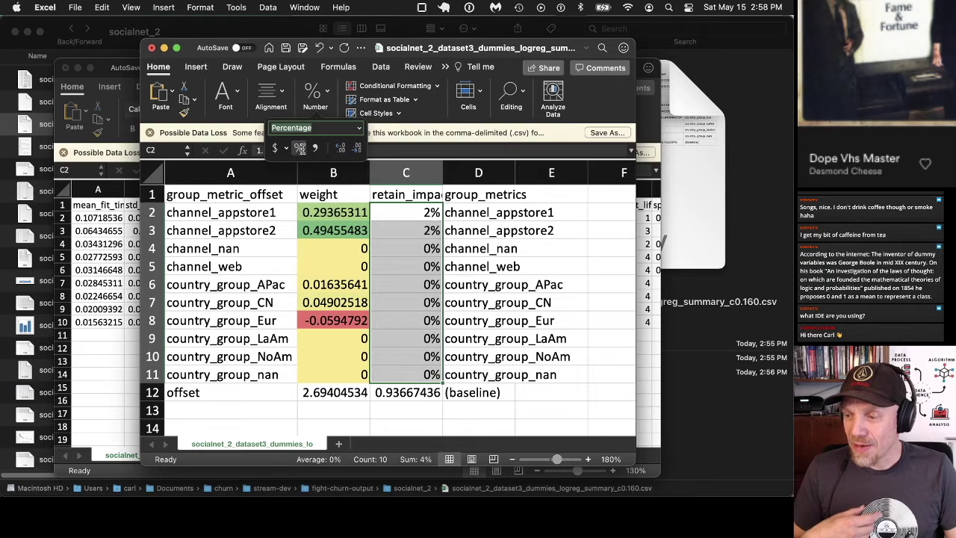
pyautogui.click(341, 148)
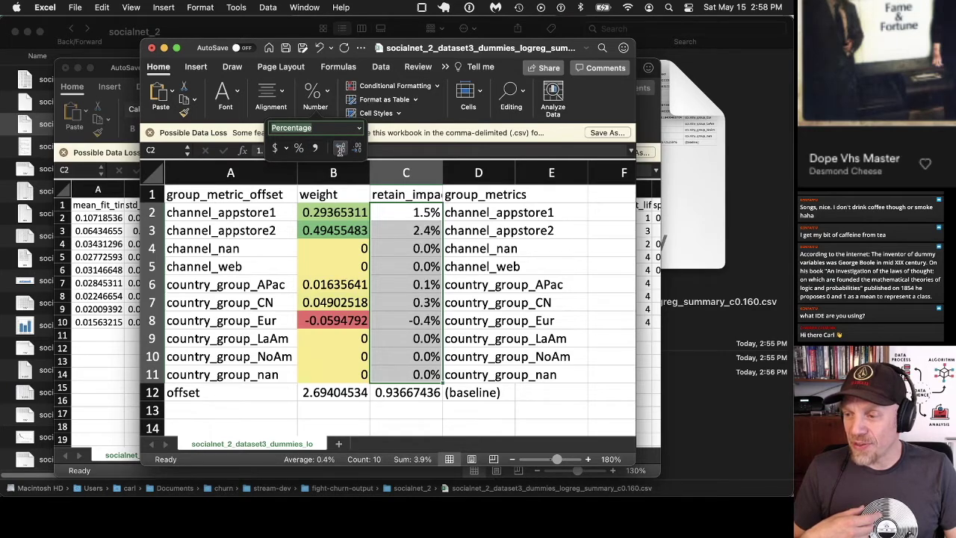
pyautogui.click(418, 224)
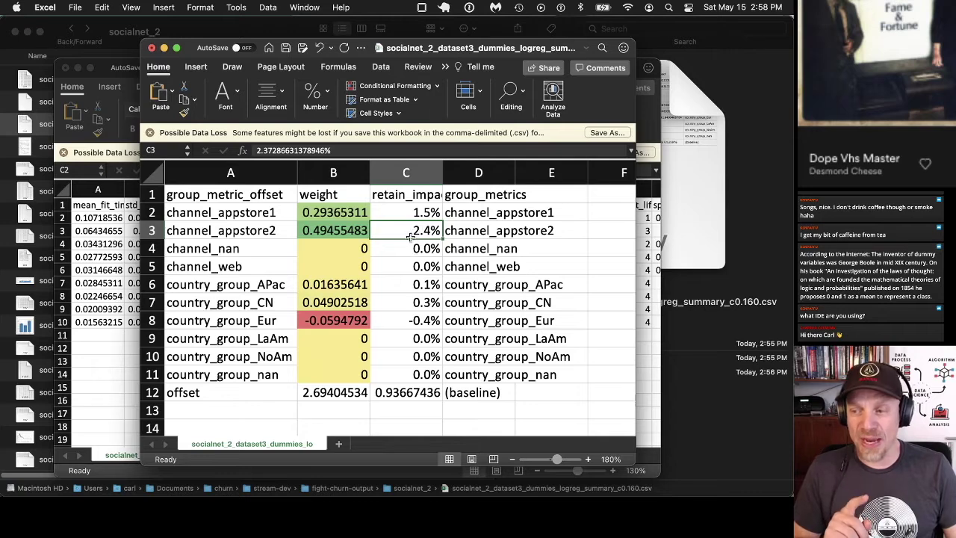
pyautogui.click(230, 229)
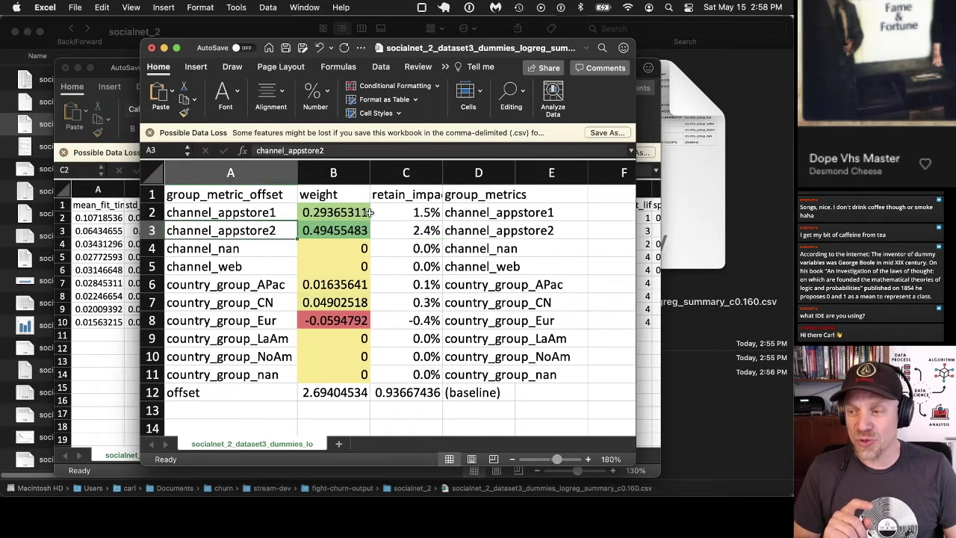
pyautogui.click(415, 214)
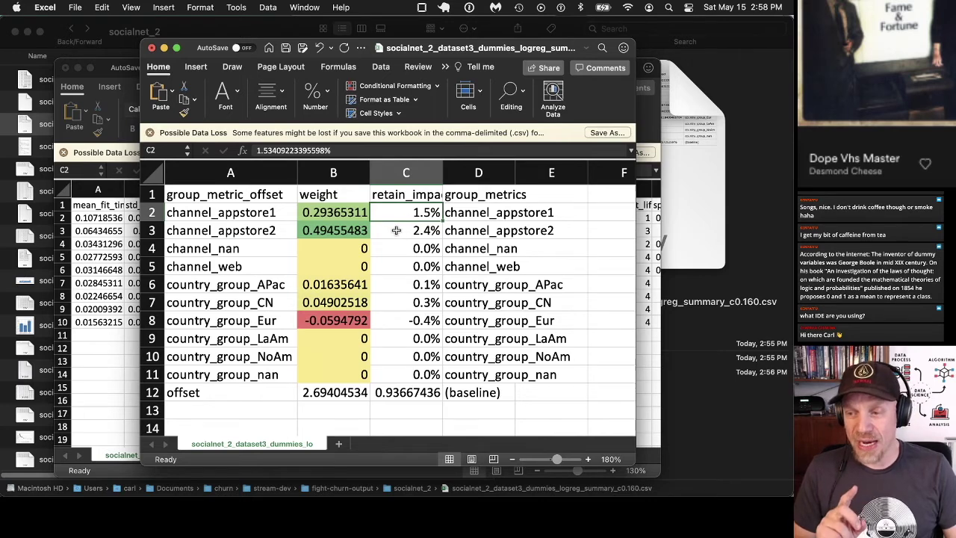
# - Switch to Preview, minimise the country churn and cross-validation charts, and place the channel churn chart beside the Excel summary
pyautogui.moveTo(369, 50); pyautogui.dragTo(272, 46)
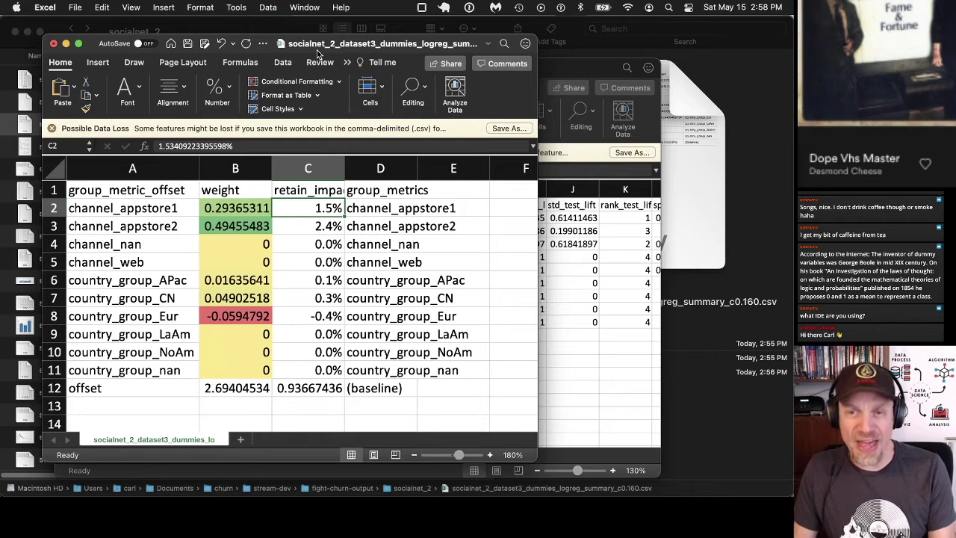
pyautogui.press('super+Tab')
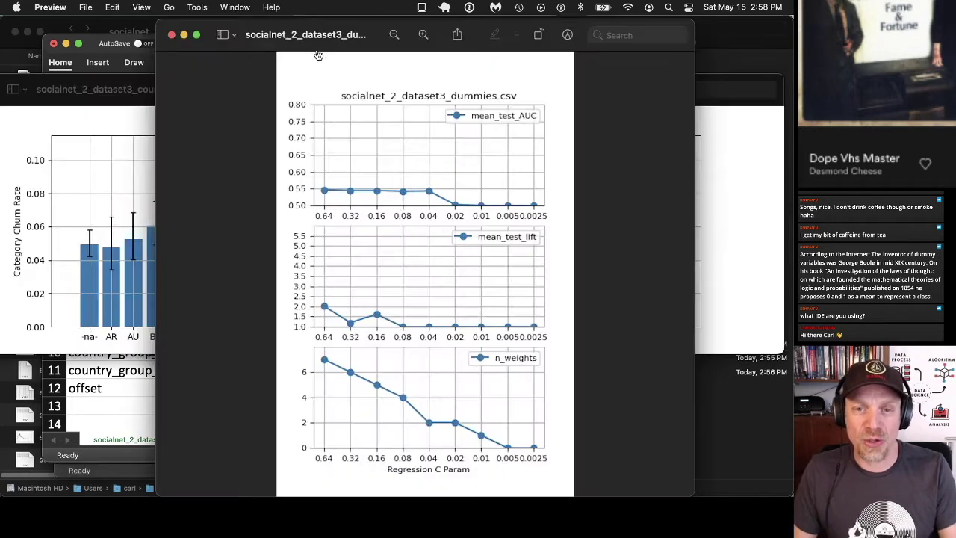
pyautogui.click(74, 132)
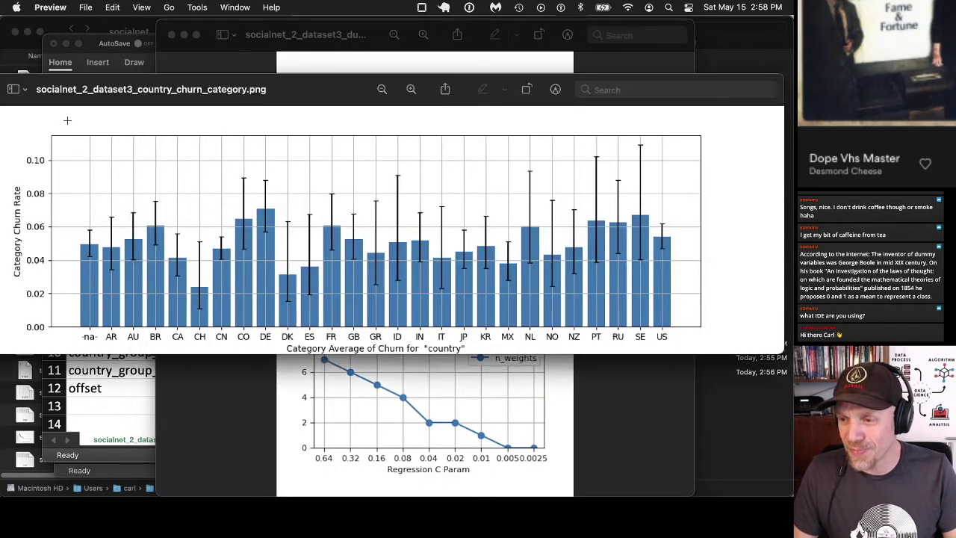
pyautogui.moveTo(53, 83); pyautogui.dragTo(112, 268)
pyautogui.doubleClick(112, 267)
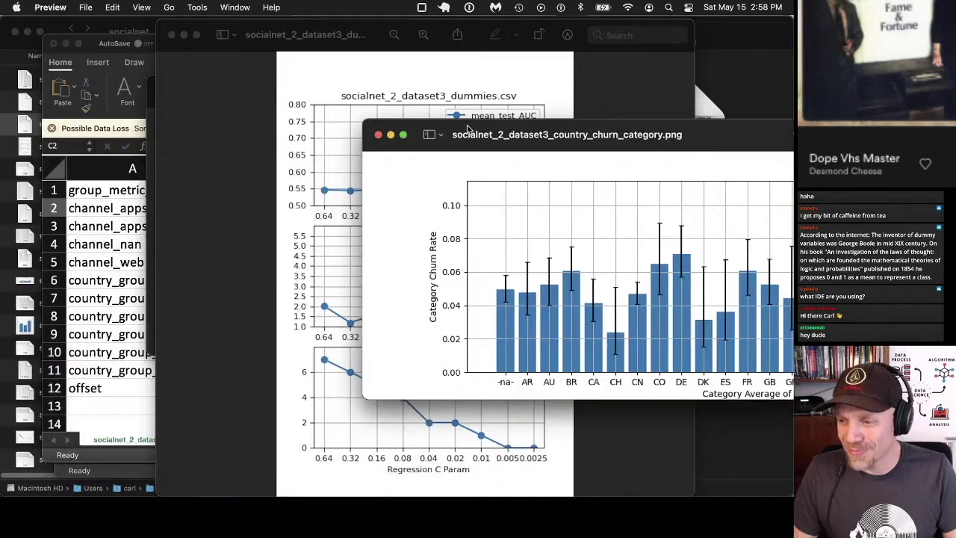
pyautogui.click(148, 252)
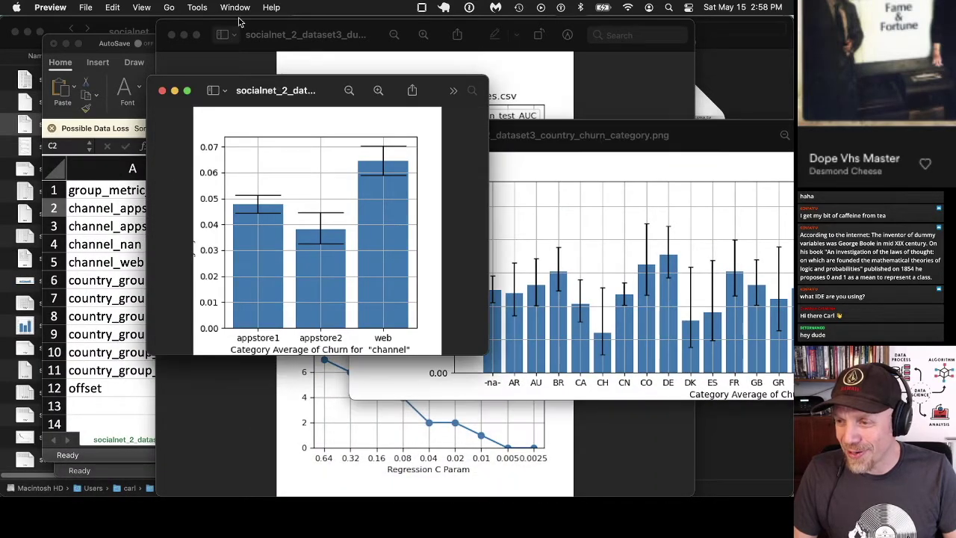
pyautogui.click(555, 162)
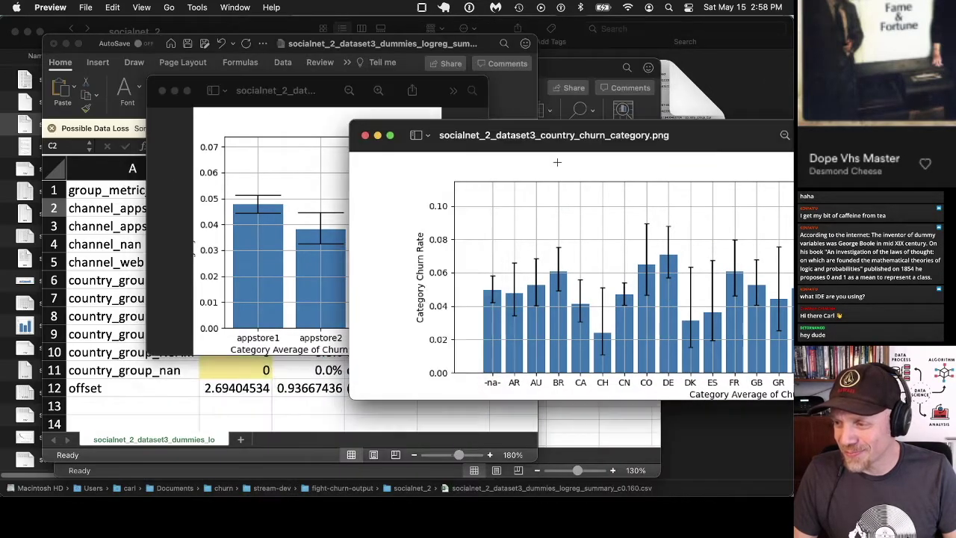
pyautogui.doubleClick(377, 141)
pyautogui.moveTo(283, 92); pyautogui.dragTo(558, 149)
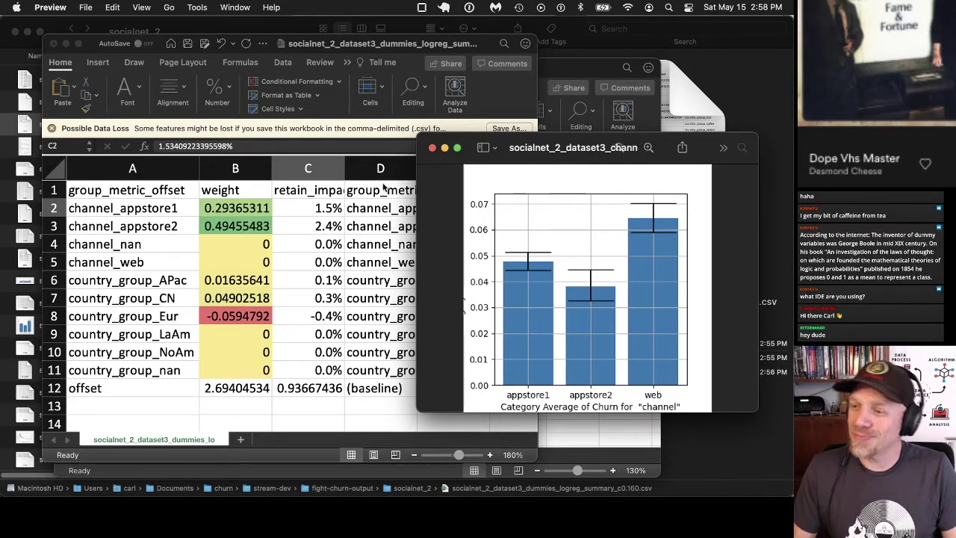
# - Compare the channel weights and retention impacts in the Excel summary with the churn rates in the Preview channel chart
pyautogui.click(295, 227)
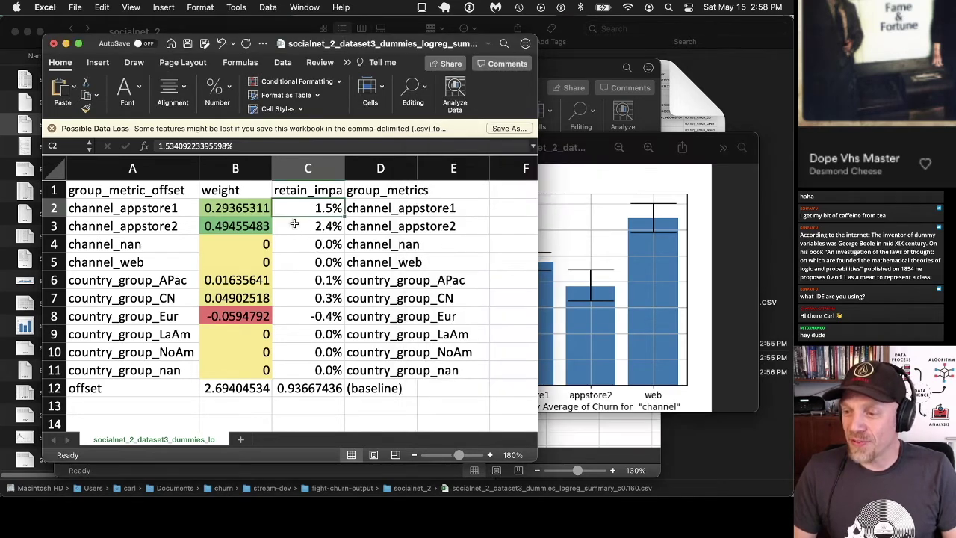
pyautogui.click(295, 225)
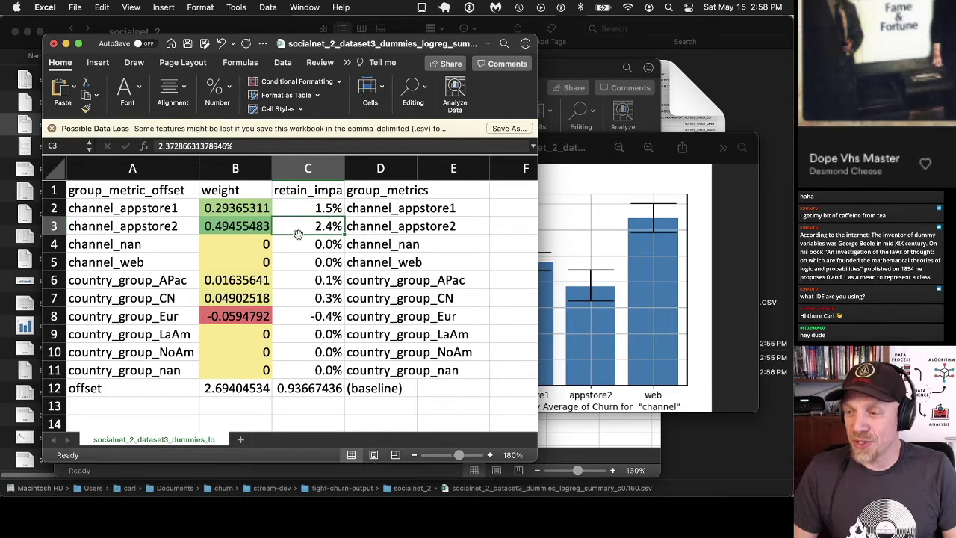
pyautogui.click(227, 256)
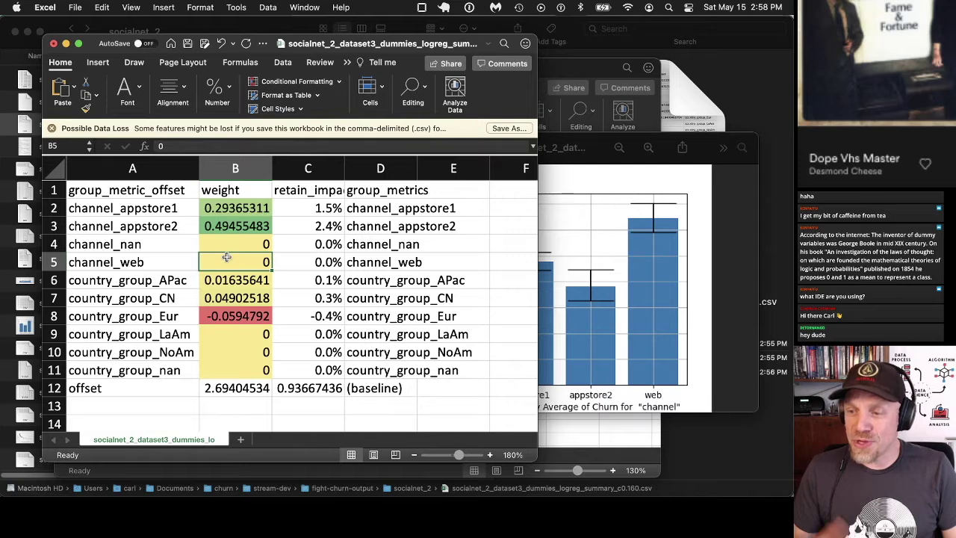
pyautogui.click(556, 295)
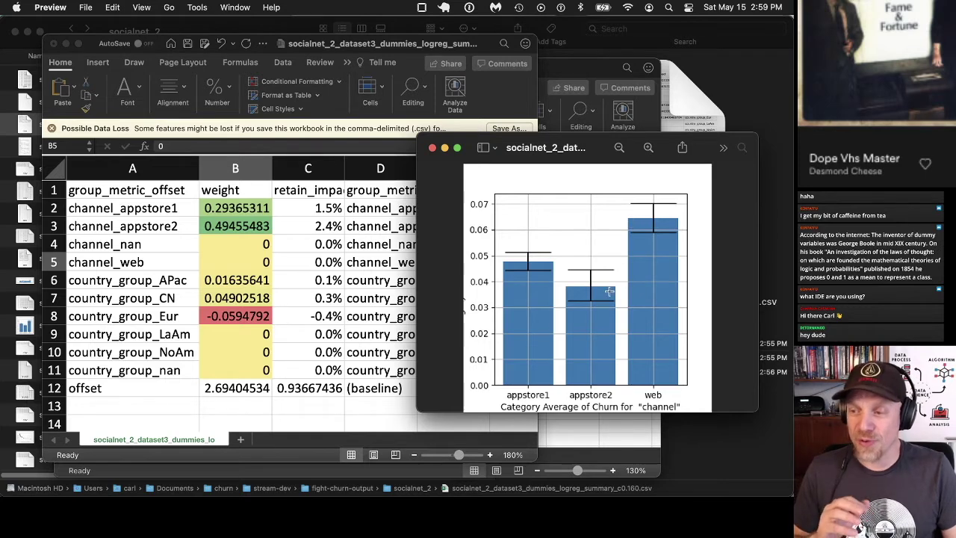
pyautogui.click(329, 226)
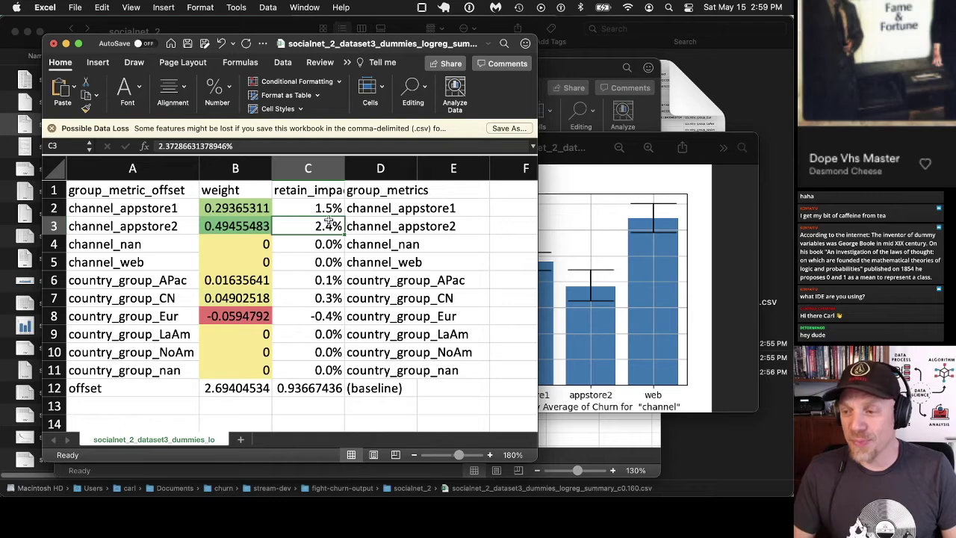
pyautogui.click(330, 204)
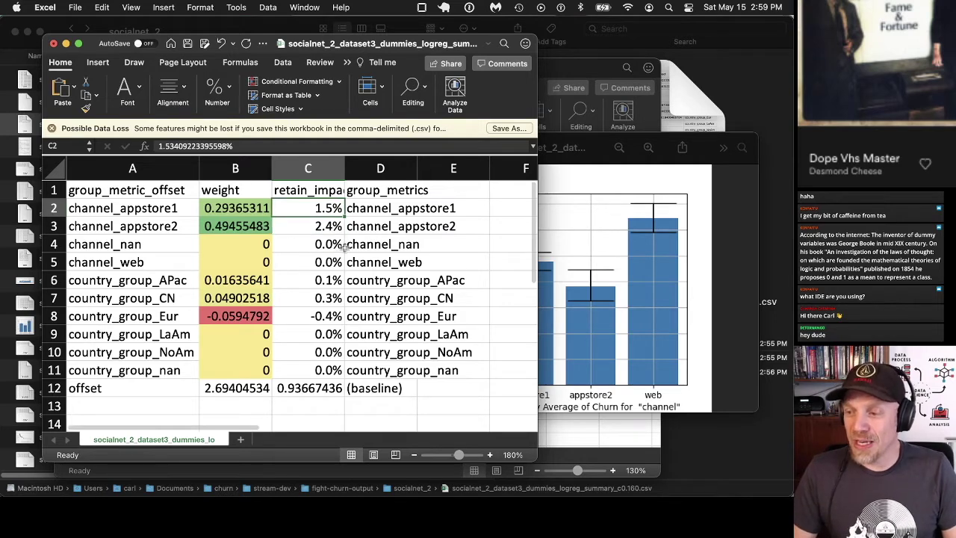
pyautogui.click(614, 306)
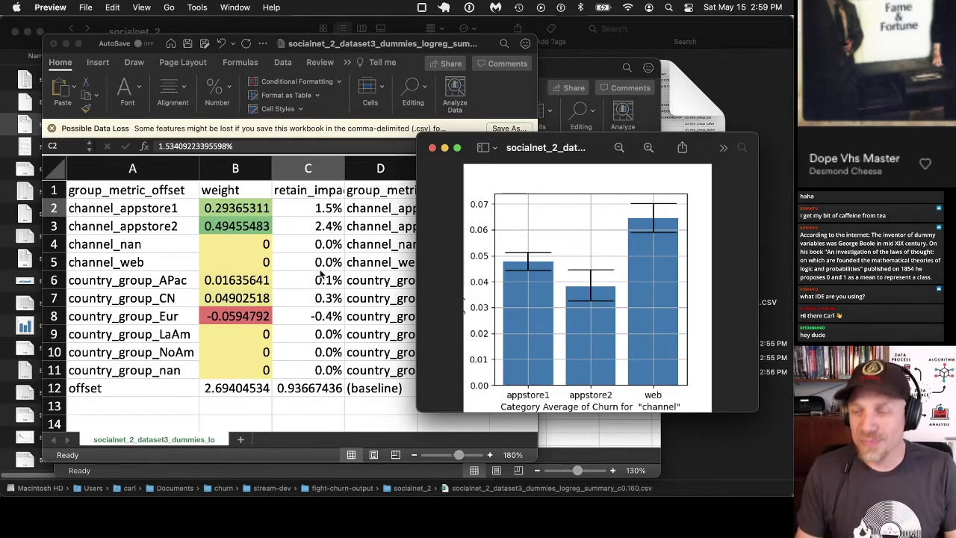
# - Back in Excel, examine the country group weights in B6:B11 and the retention impacts of APac, CN and Eur in C6:C8
pyautogui.click(312, 331)
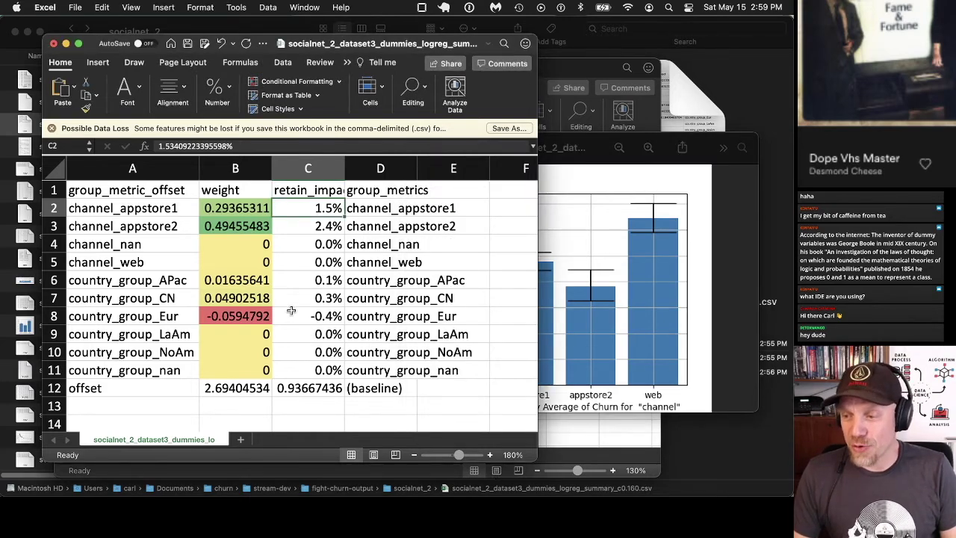
pyautogui.click(214, 279)
pyautogui.moveTo(212, 280); pyautogui.dragTo(211, 298)
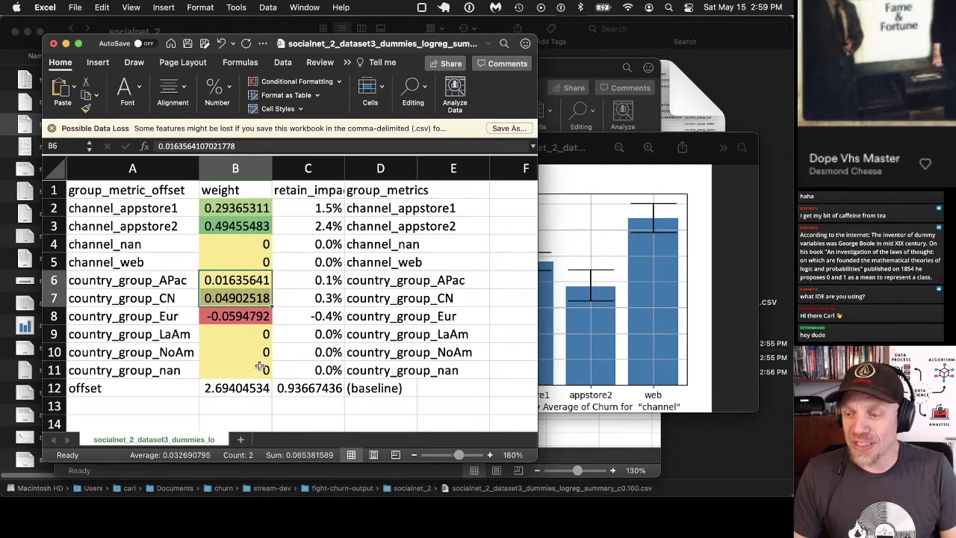
pyautogui.moveTo(250, 371); pyautogui.dragTo(234, 334)
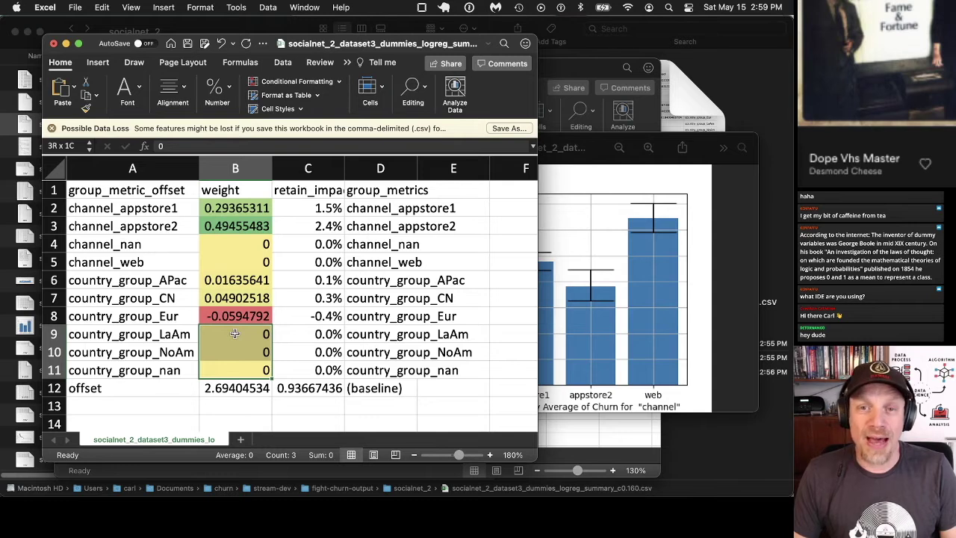
pyautogui.moveTo(234, 334); pyautogui.dragTo(235, 334)
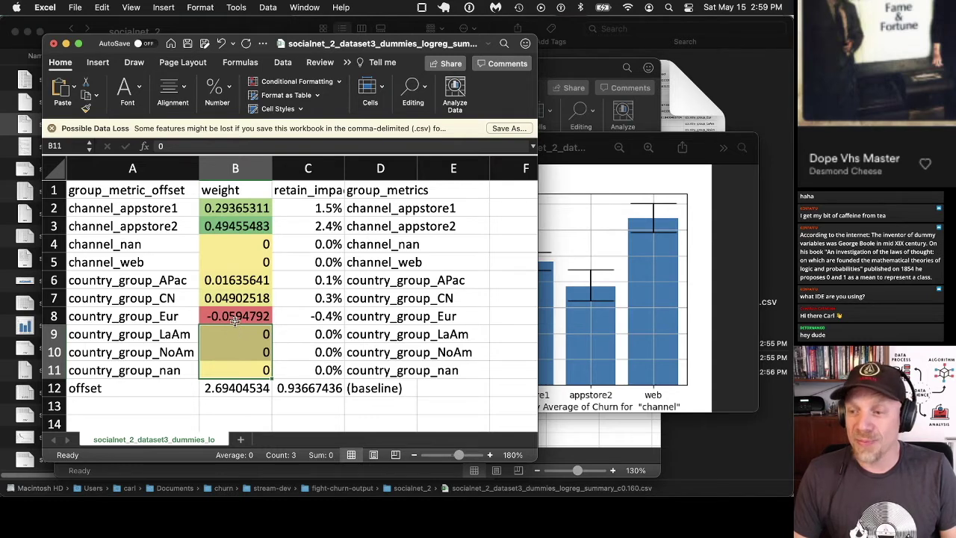
pyautogui.click(233, 279)
pyautogui.moveTo(233, 279); pyautogui.dragTo(229, 313)
pyautogui.moveTo(306, 281); pyautogui.dragTo(310, 311)
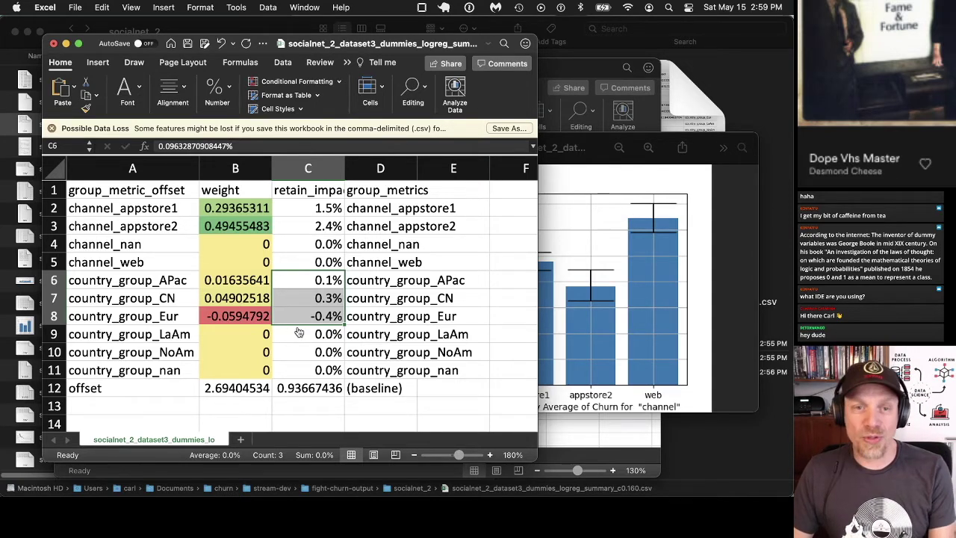
# - Switch to Preview and bring up the full country churn chart to examine the churn rates by country
pyautogui.press('super+Tab')
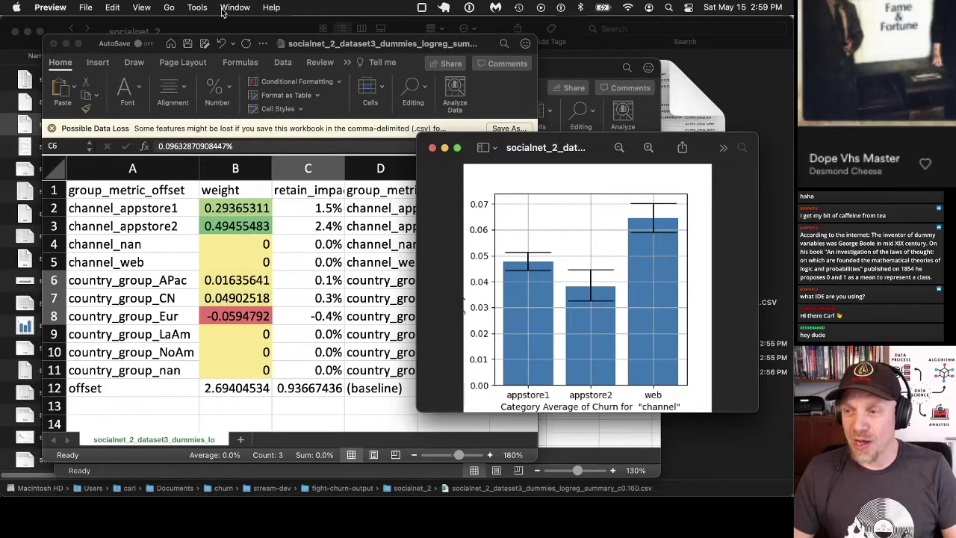
pyautogui.click(224, 9)
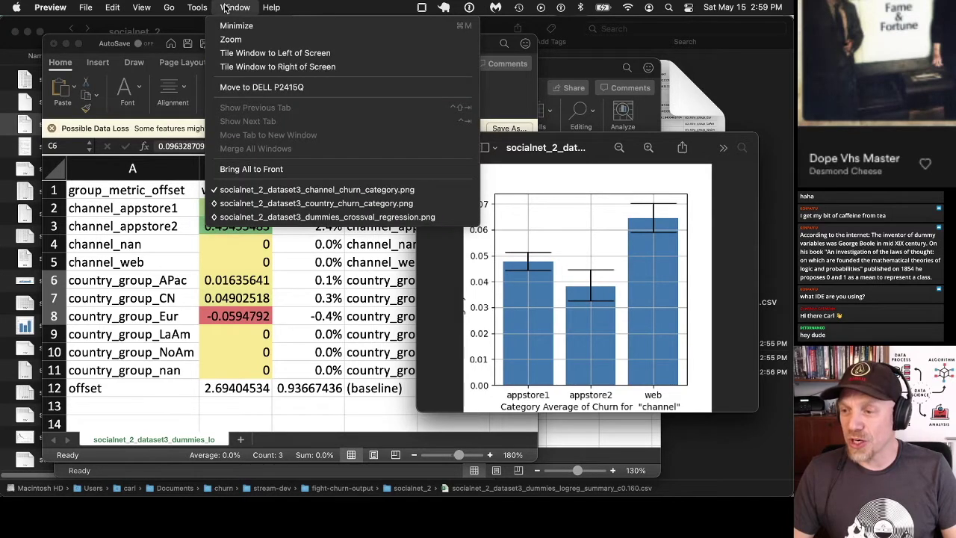
pyautogui.click(288, 203)
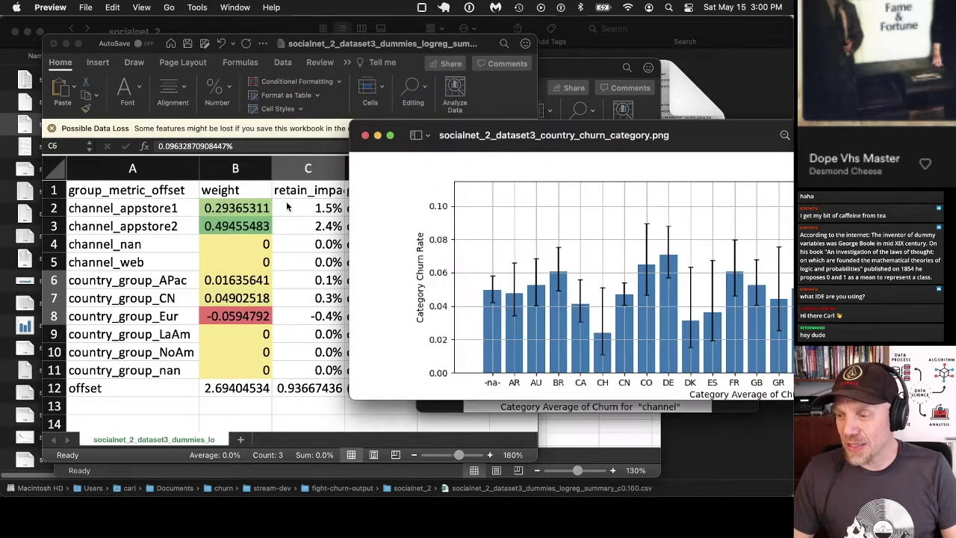
pyautogui.doubleClick(702, 134)
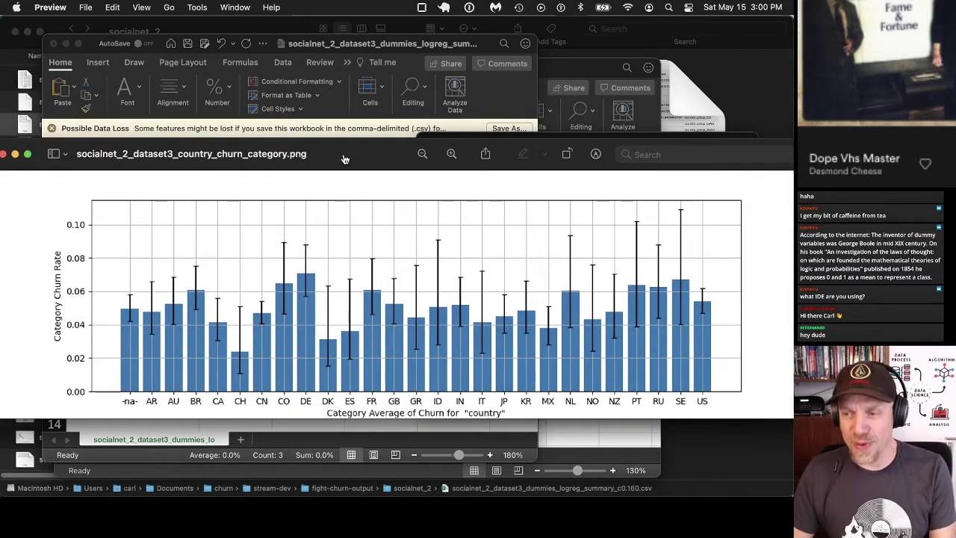
pyautogui.press('super+q')
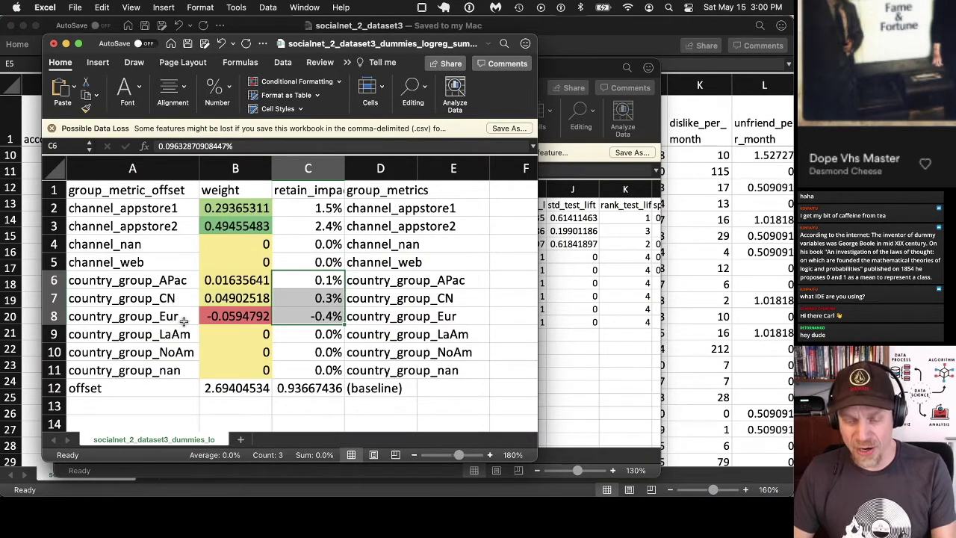
# - In Finder's socialnet_2 folder, look through the dataset3 previews, including the country churn, channel churn and dummies cross-validation regression charts
pyautogui.press('super+q')
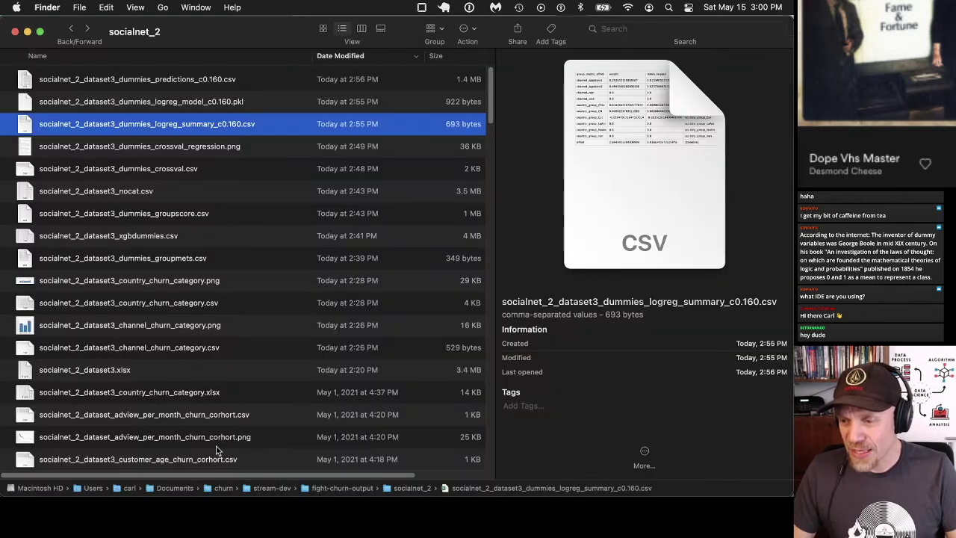
pyautogui.press('Down')
pyautogui.press('Down')
pyautogui.press('Down')
pyautogui.press('Down')
pyautogui.press('Down')
pyautogui.press('Down')
pyautogui.press('Down')
pyautogui.press('Down')
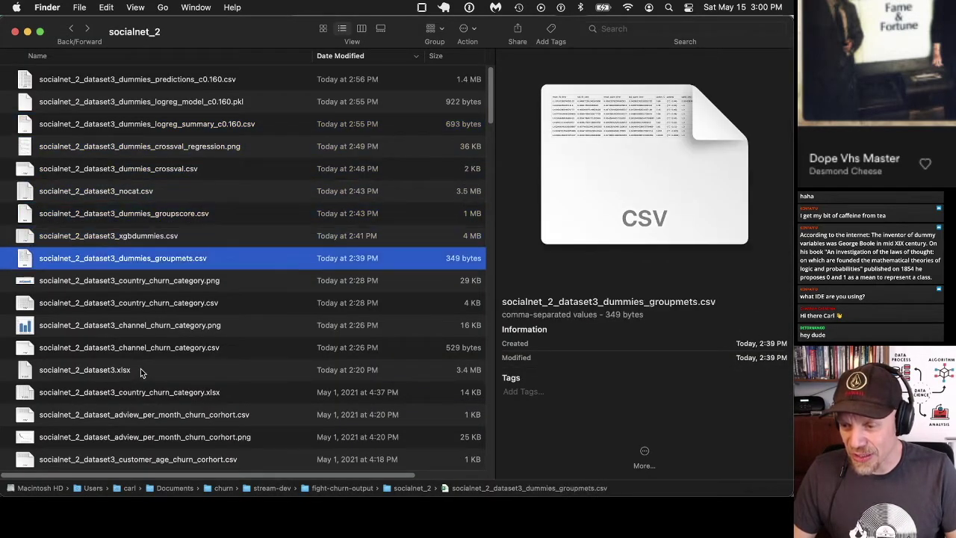
pyautogui.press('Up')
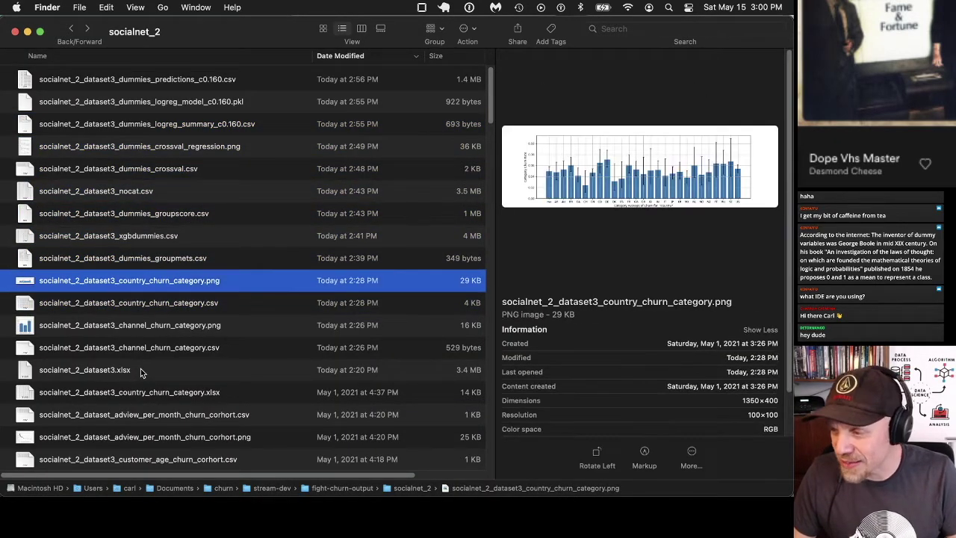
pyautogui.press('Up')
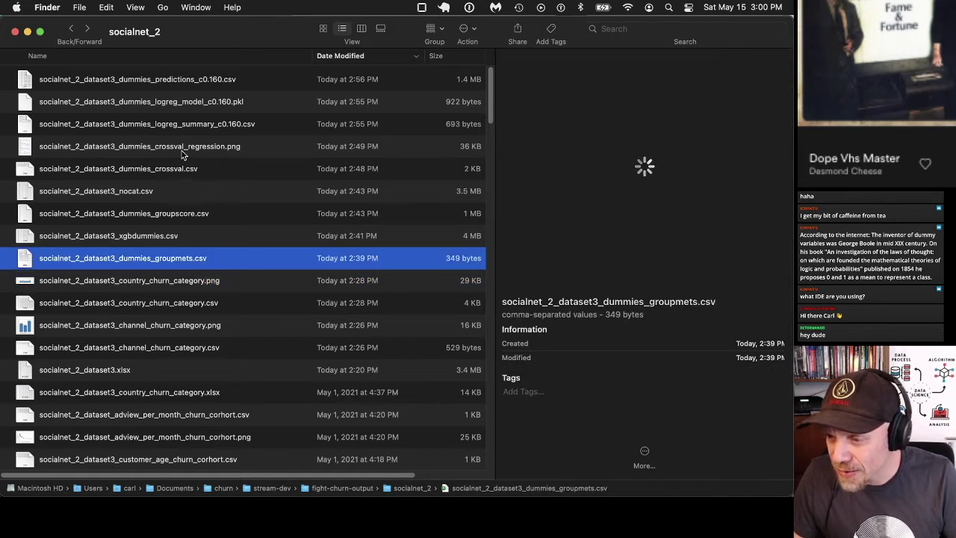
pyautogui.click(142, 325)
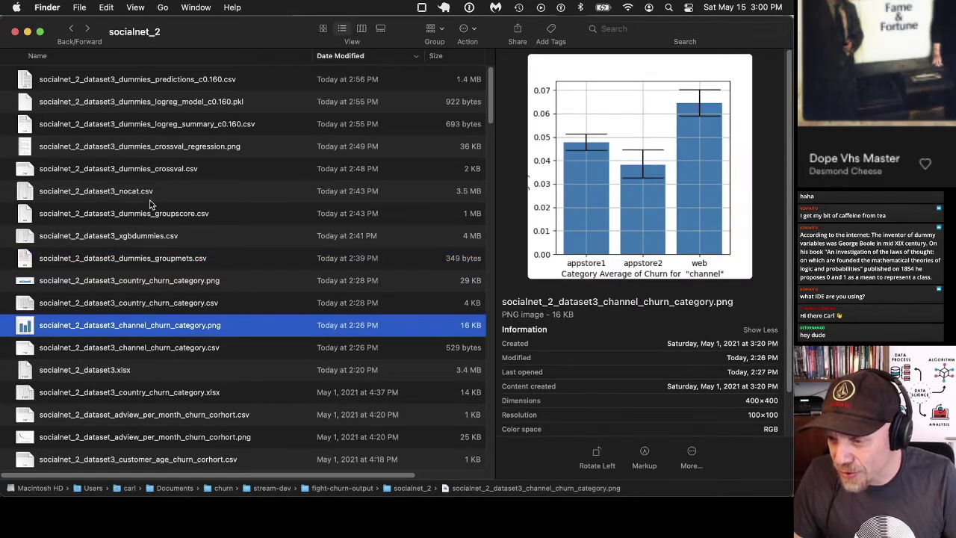
pyautogui.click(181, 149)
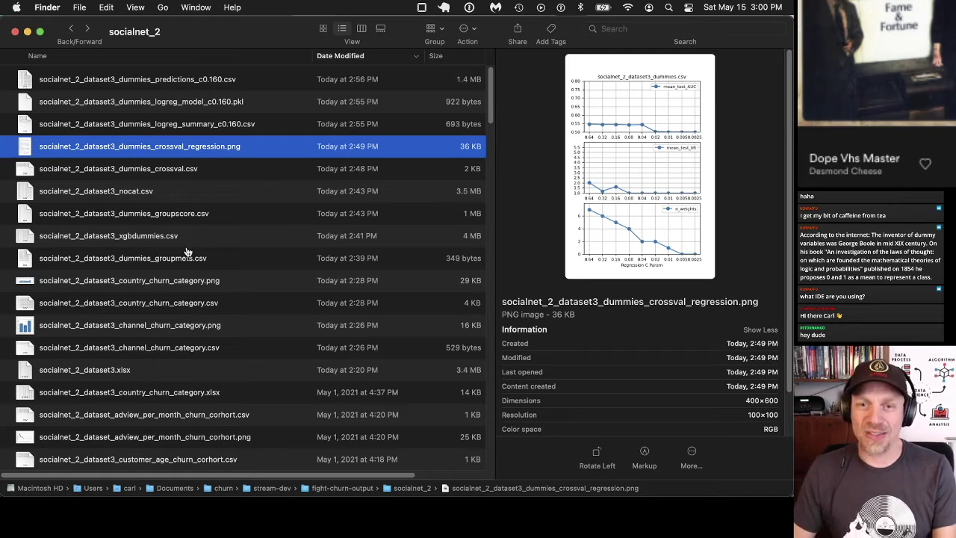
# - Back in Excel, highlight the weights in column B from channel_appstore1 down through the country group rows to review them
pyautogui.press('super+Tab')
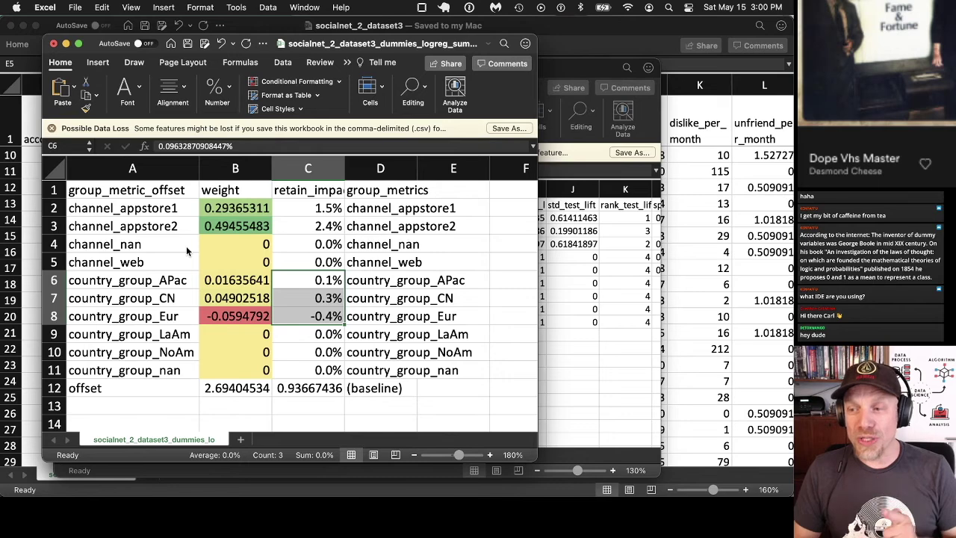
pyautogui.click(228, 208)
pyautogui.moveTo(228, 207); pyautogui.dragTo(219, 357)
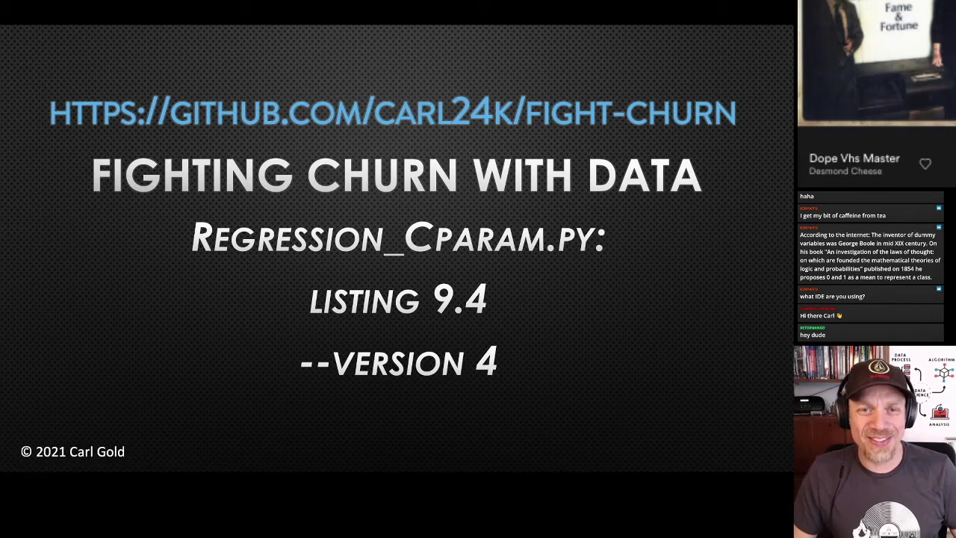
pyautogui.press('Right')
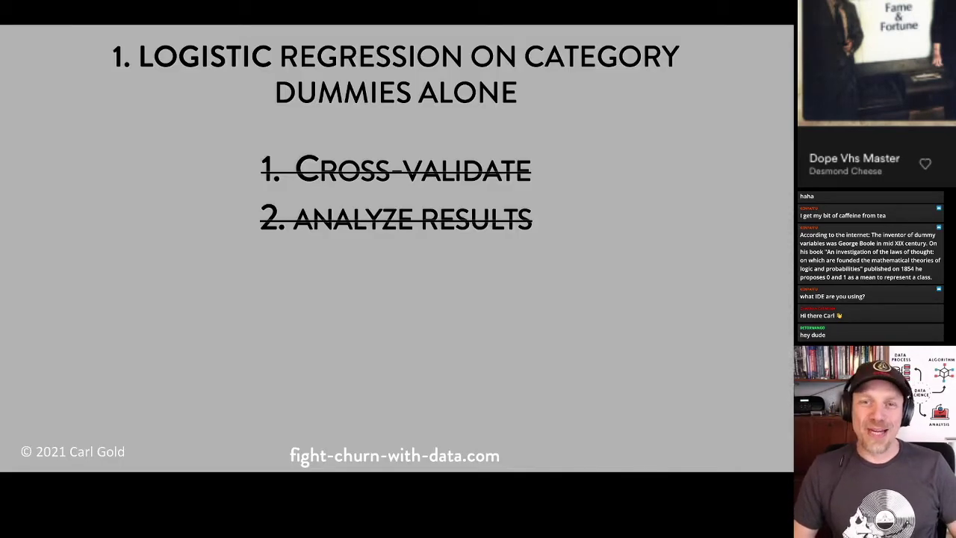
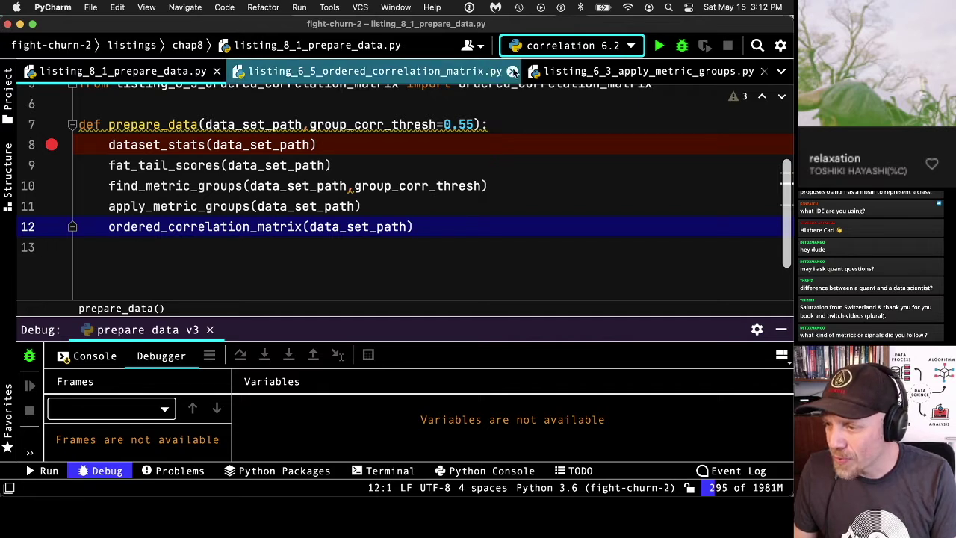
# - Close listing_6_5_ordered_correlation_matrix.py and the other unneeded files, keeping listing_8_1, listing_6_3 and socialnet_2_listings.json open
pyautogui.click(512, 71)
pyautogui.click(716, 71)
pyautogui.click(697, 71)
pyautogui.click(685, 71)
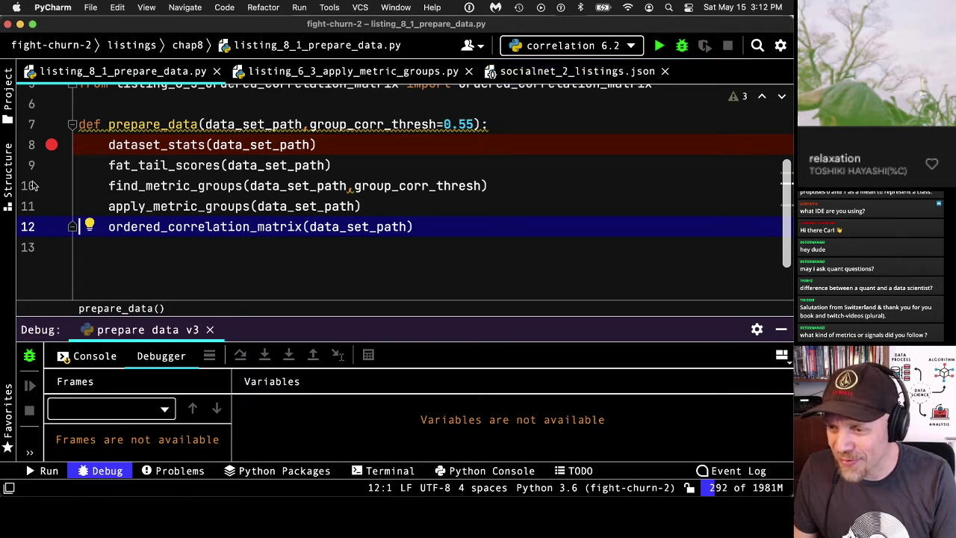
# - Open listing_6_2_dataset_correlation_matrix.py from the chap6 listings folder and hide the project tree
pyautogui.click(10, 125)
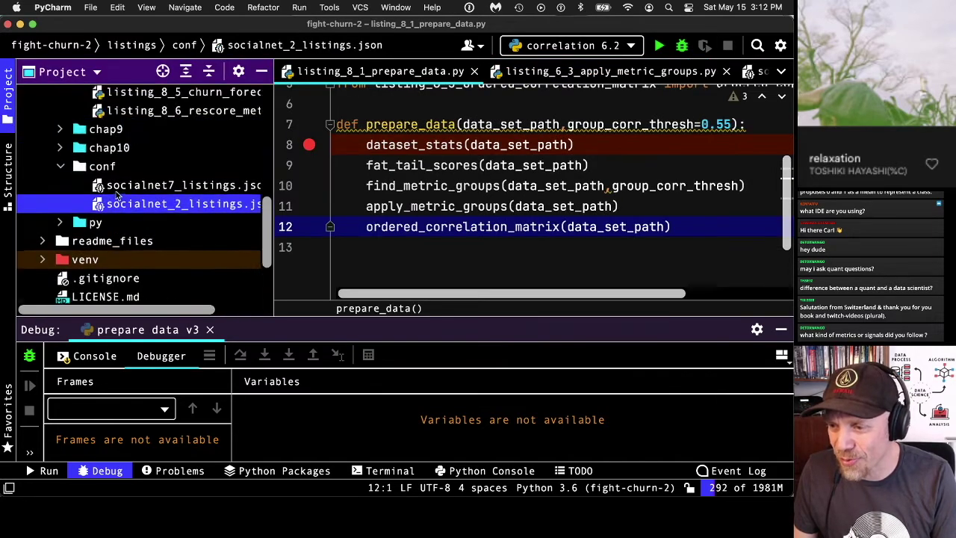
pyautogui.scroll(5, 116, 195)
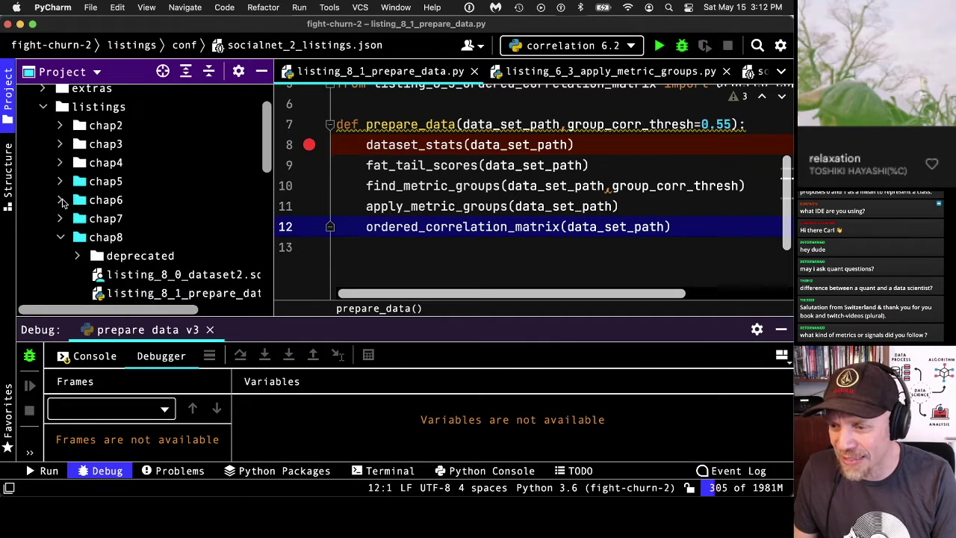
pyautogui.click(60, 200)
pyautogui.doubleClick(120, 237)
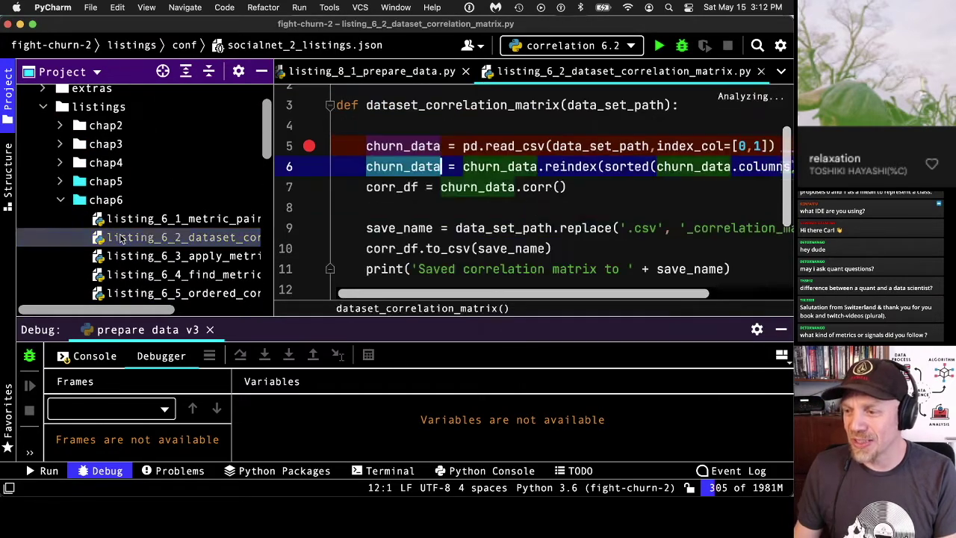
pyautogui.click(10, 120)
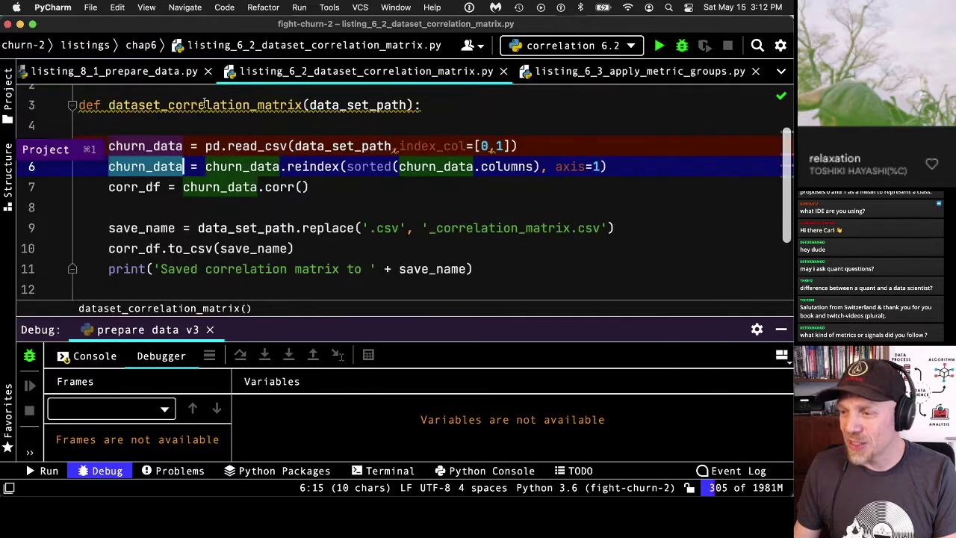
# - Debug the correlation 6.2 configuration, stepping over the read_csv line and out to the calling function in run_churn_listing.py
pyautogui.click(686, 47)
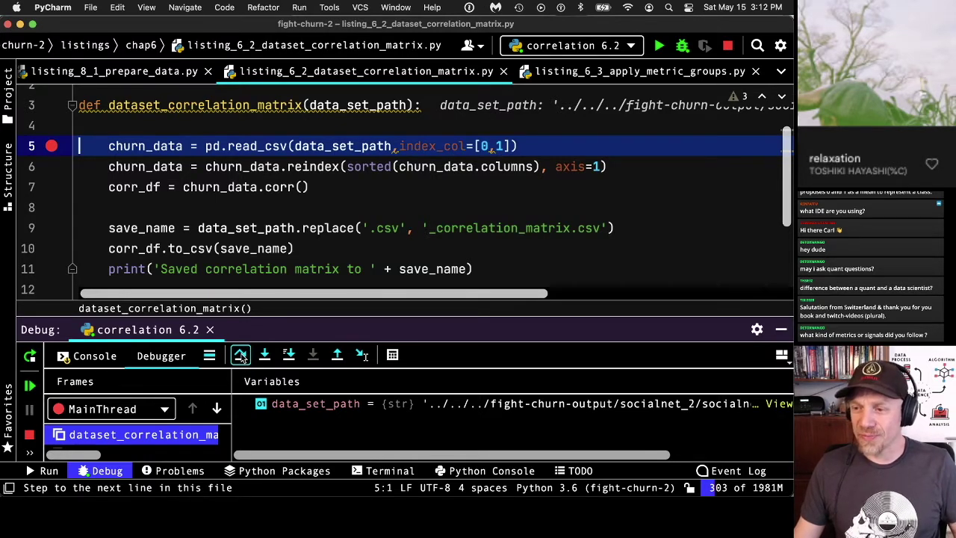
pyautogui.click(241, 355)
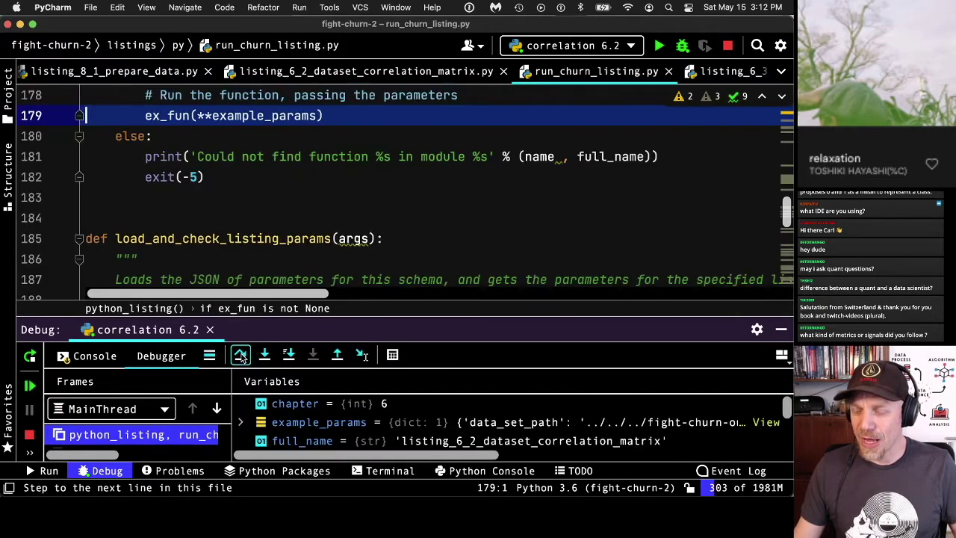
pyautogui.click(335, 357)
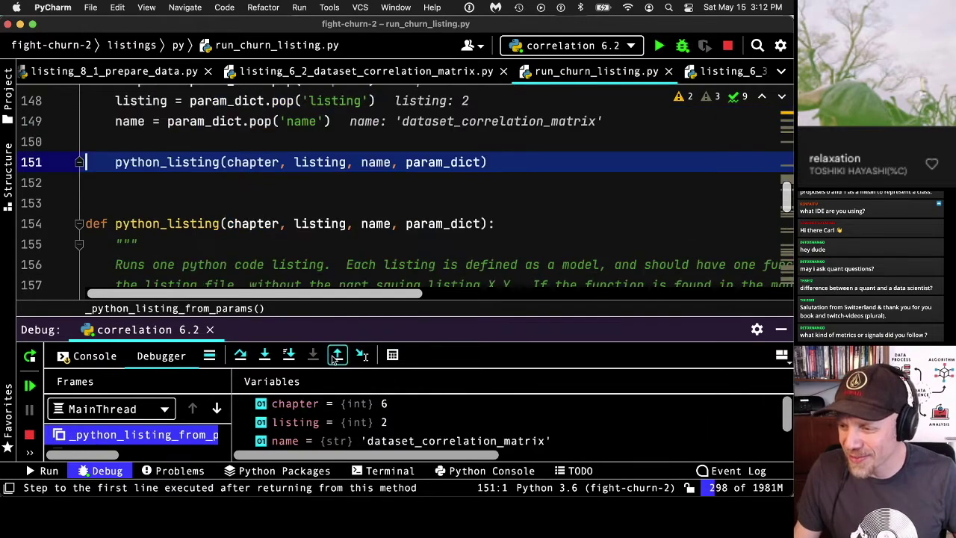
# - Resume the correlation 6.2 debug run, check its console output in the enlarged debug area, and stop the session
pyautogui.moveTo(463, 321); pyautogui.dragTo(478, 235)
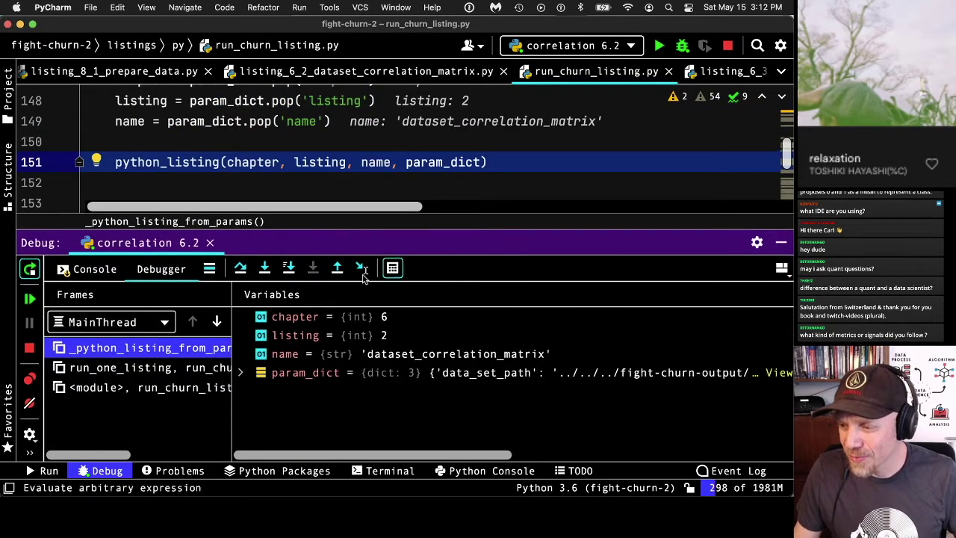
pyautogui.click(93, 269)
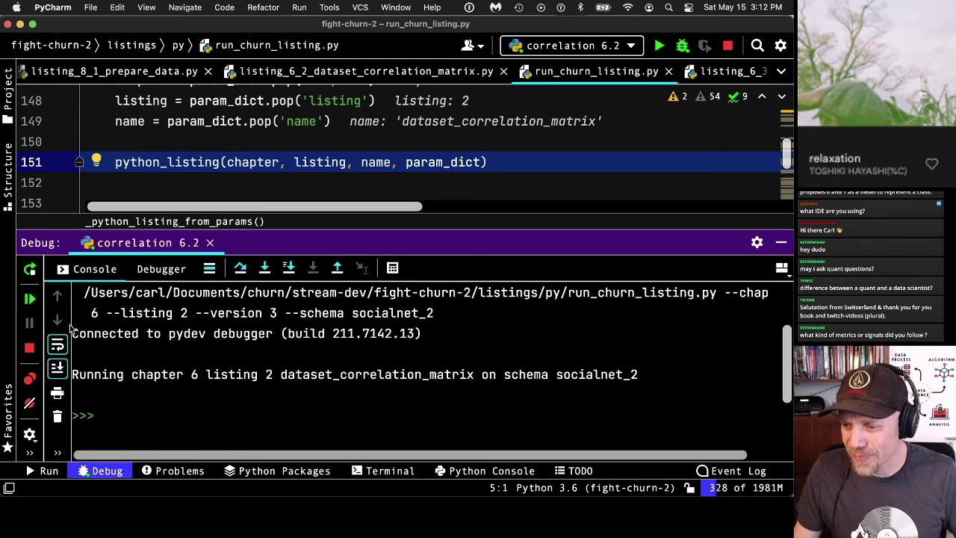
pyautogui.click(30, 298)
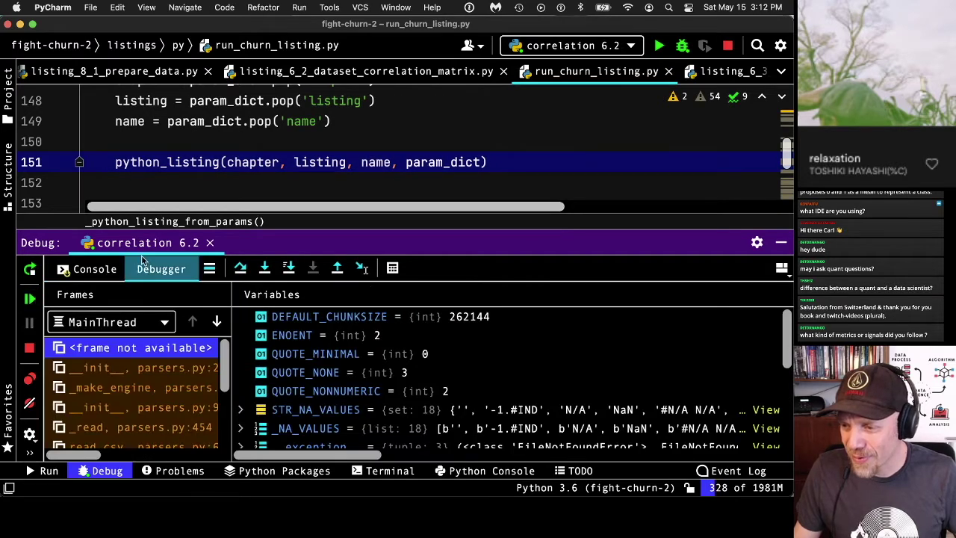
pyautogui.click(119, 273)
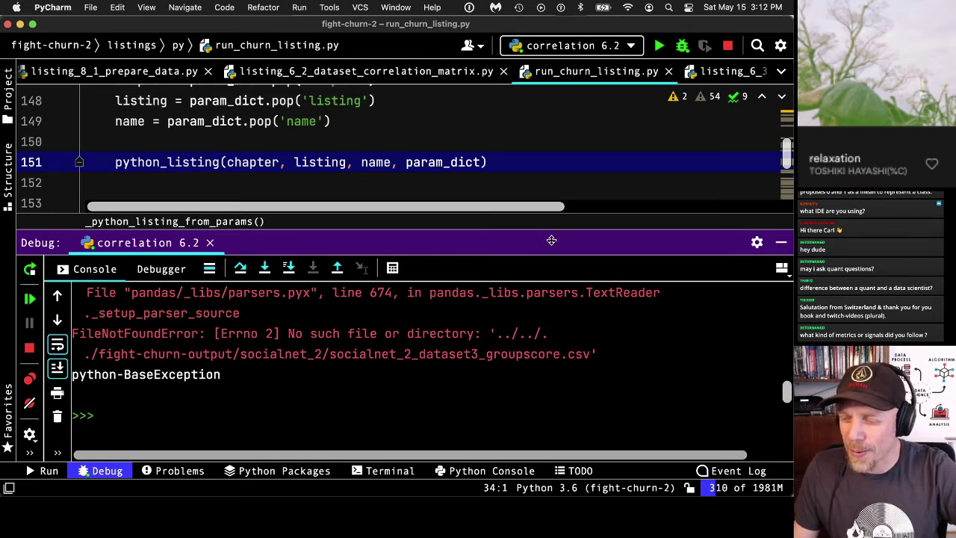
pyautogui.moveTo(559, 241); pyautogui.dragTo(551, 351)
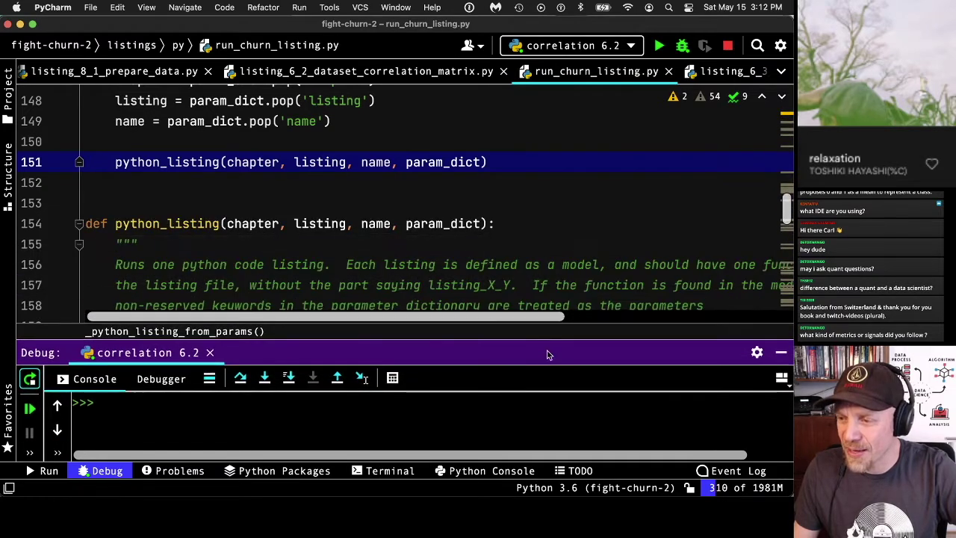
pyautogui.click(729, 46)
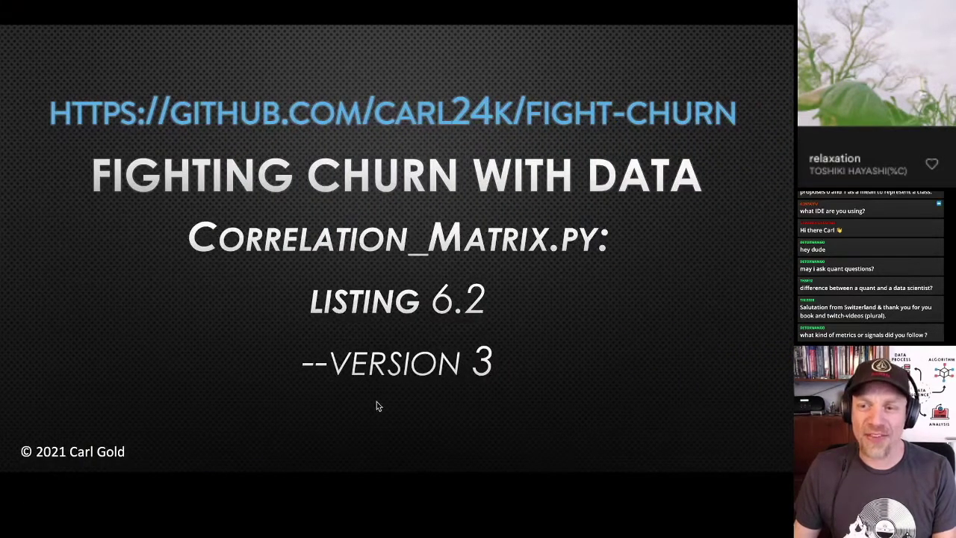
pyautogui.click(435, 354)
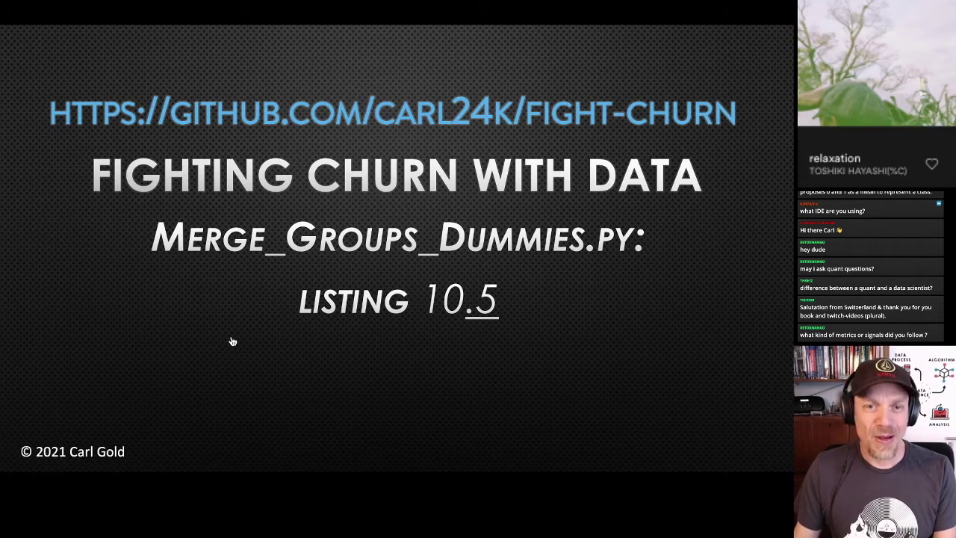
pyautogui.press('Left')
pyautogui.press('Left')
pyautogui.press('Left')
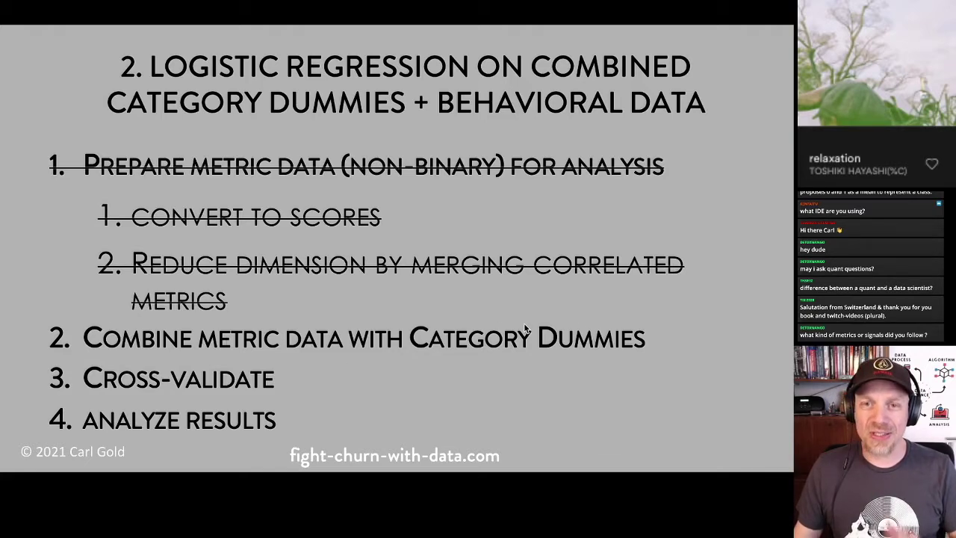
pyautogui.press('Right')
pyautogui.press('Right')
pyautogui.press('Right')
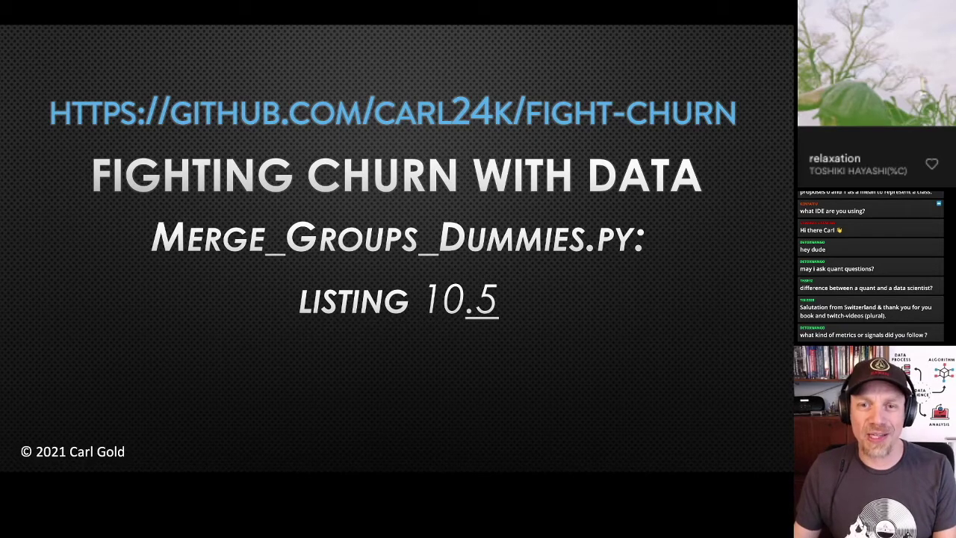
# - Switch to PyCharm, open listing_10_5_merge_groups_dummies.py from the chap10 folder, and set a breakpoint on its dummies_path line
pyautogui.press('super+Tab')
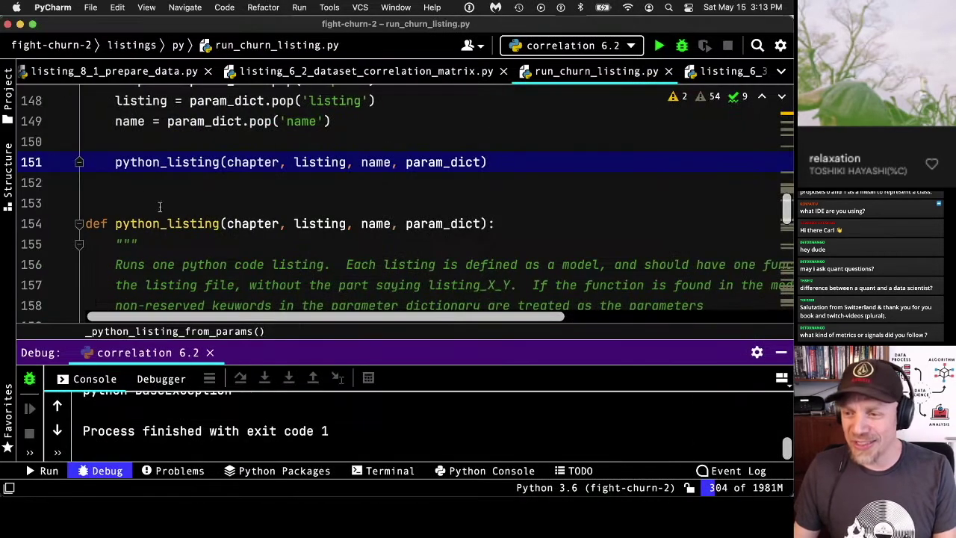
pyautogui.click(8, 97)
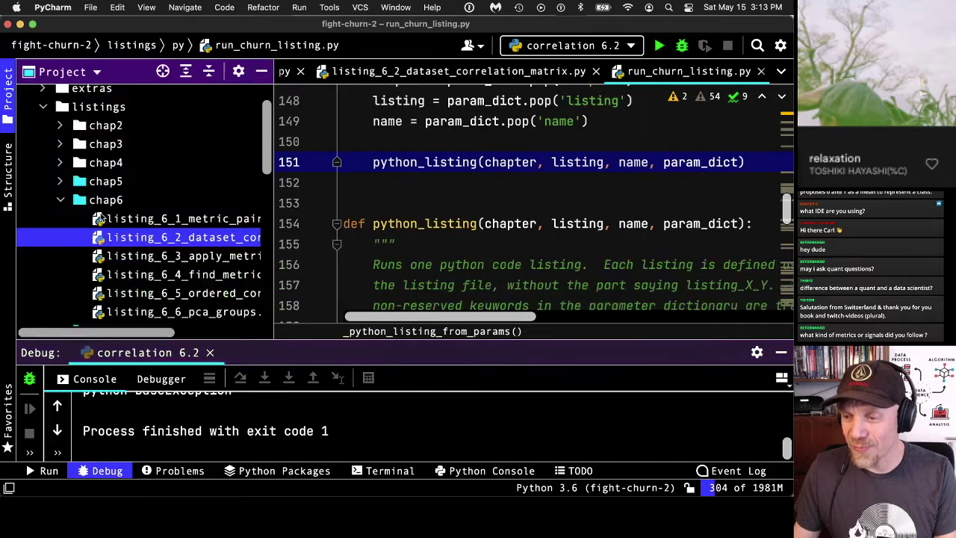
pyautogui.doubleClick(78, 200)
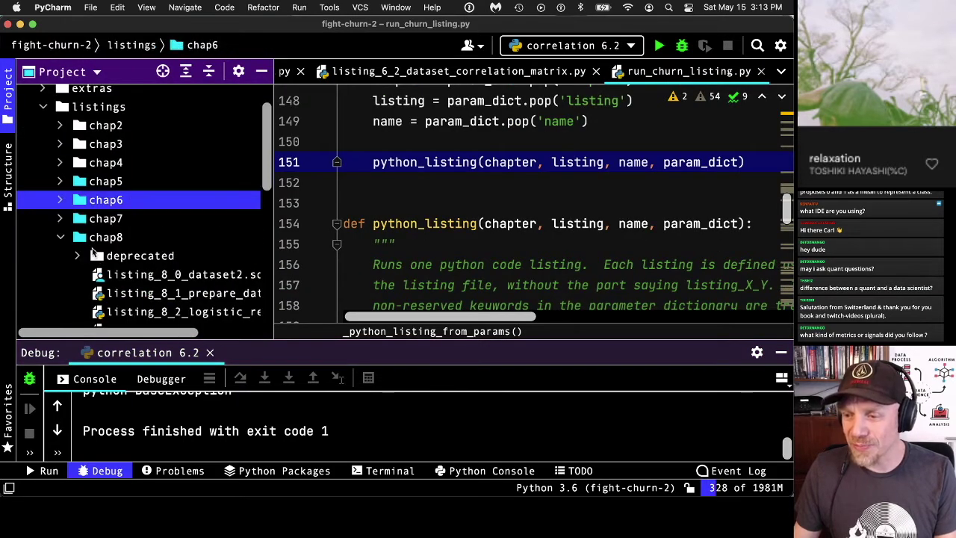
pyautogui.scroll(-5, 149, 276)
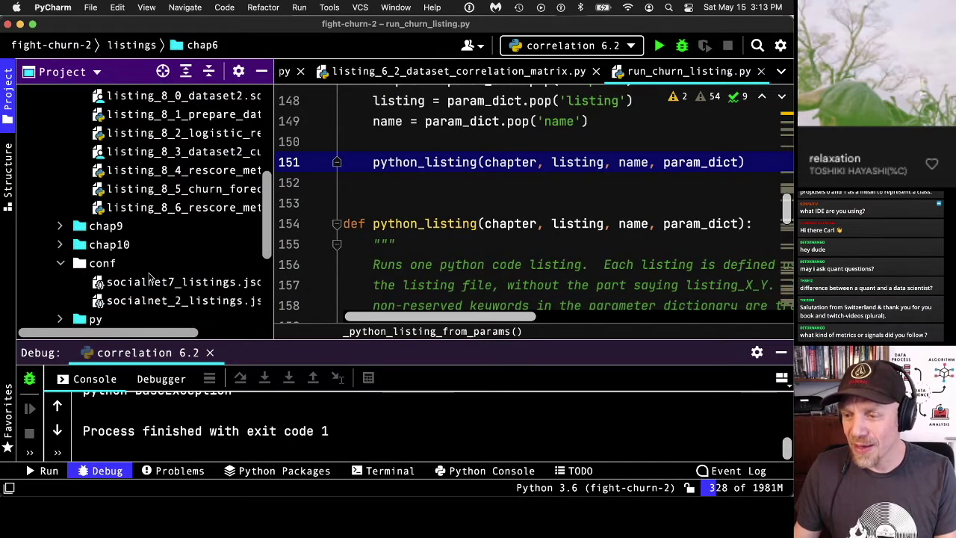
pyautogui.click(60, 244)
pyautogui.scroll(-3, 166, 288)
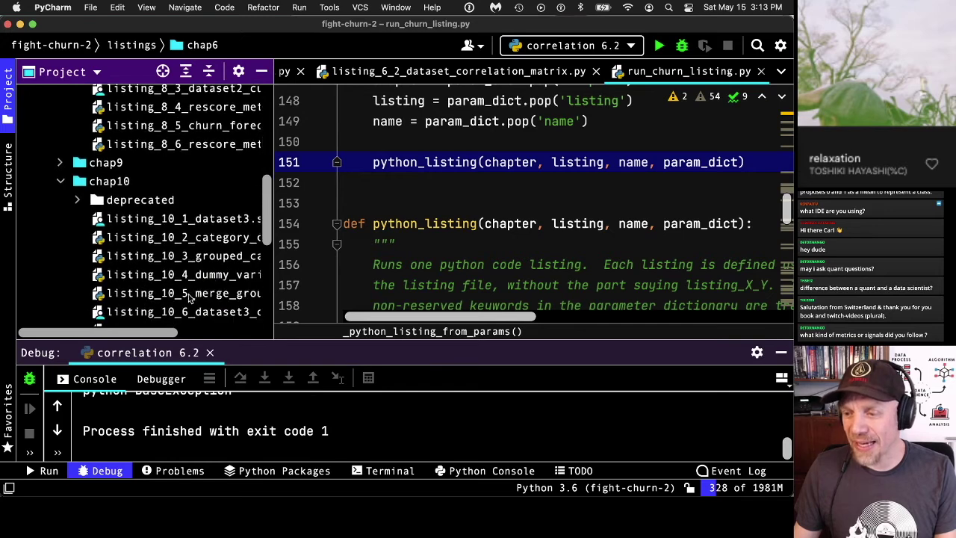
pyautogui.doubleClick(180, 293)
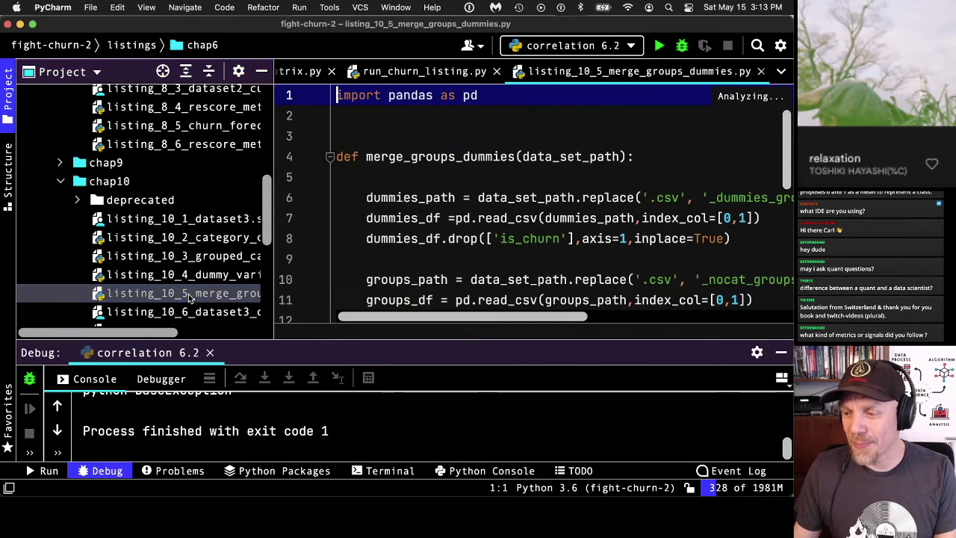
pyautogui.click(319, 198)
pyautogui.click(8, 96)
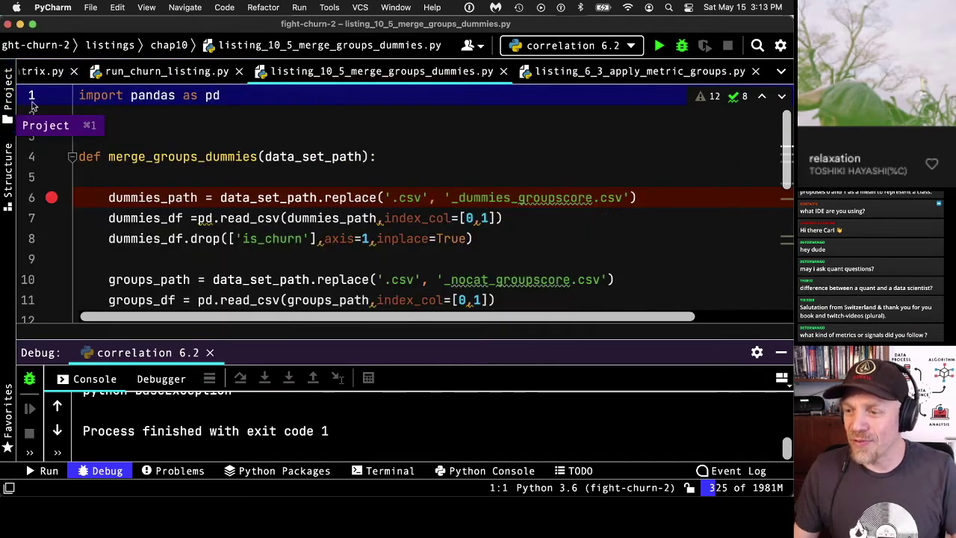
# - Duplicate the C param regression 9.4 run configuration and set the copy's parameters to chapter 10, listing 5
pyautogui.click(619, 47)
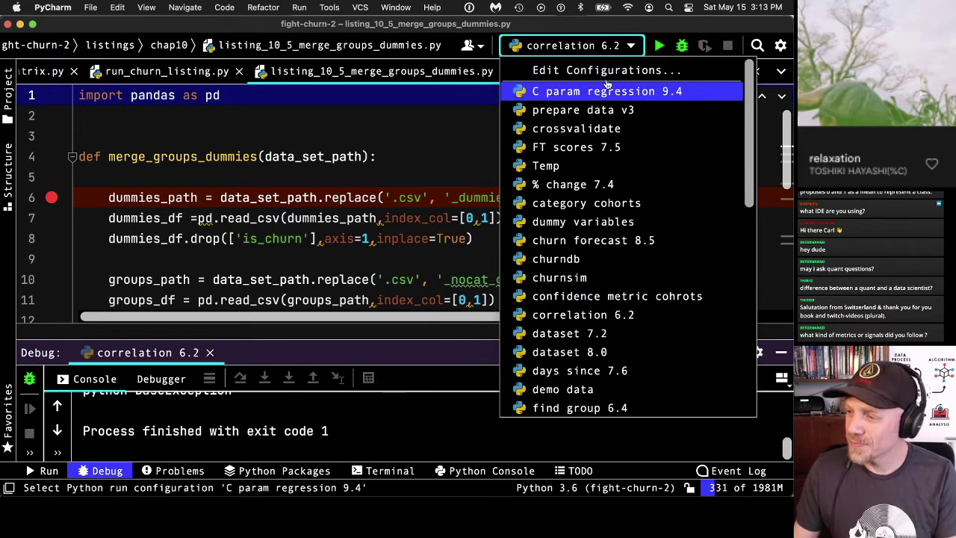
pyautogui.click(606, 70)
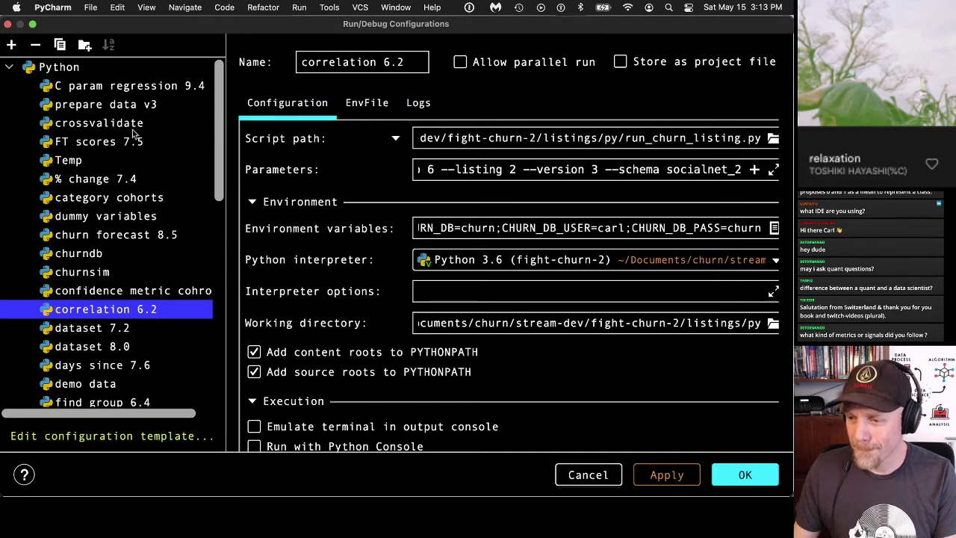
pyautogui.click(124, 86)
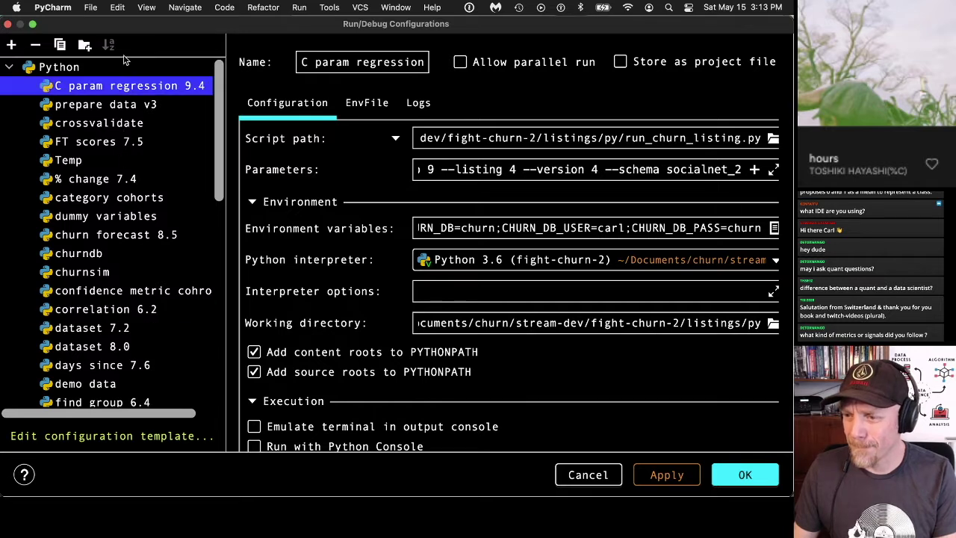
pyautogui.click(59, 45)
pyautogui.doubleClick(426, 170)
pyautogui.press('BackSpace')
pyautogui.write('10')
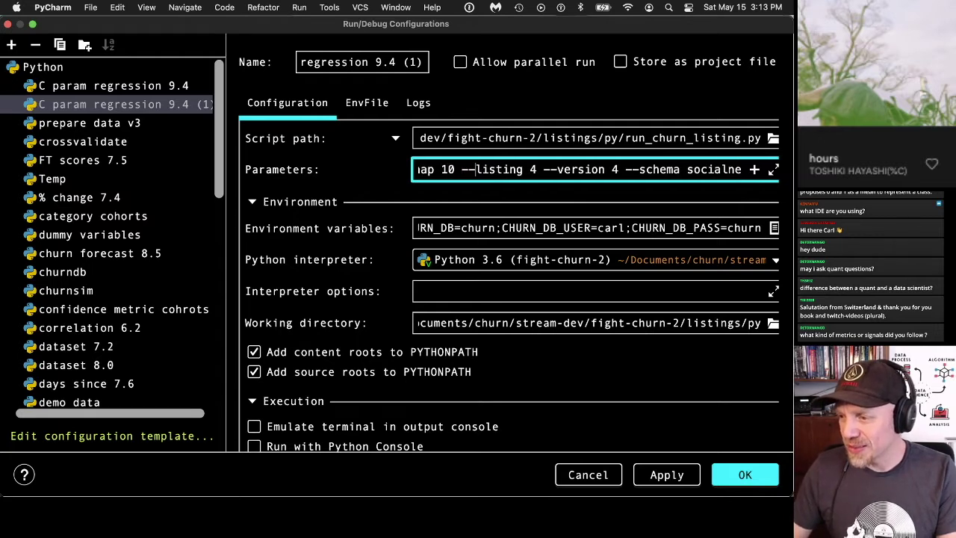
pyautogui.press('BackSpace')
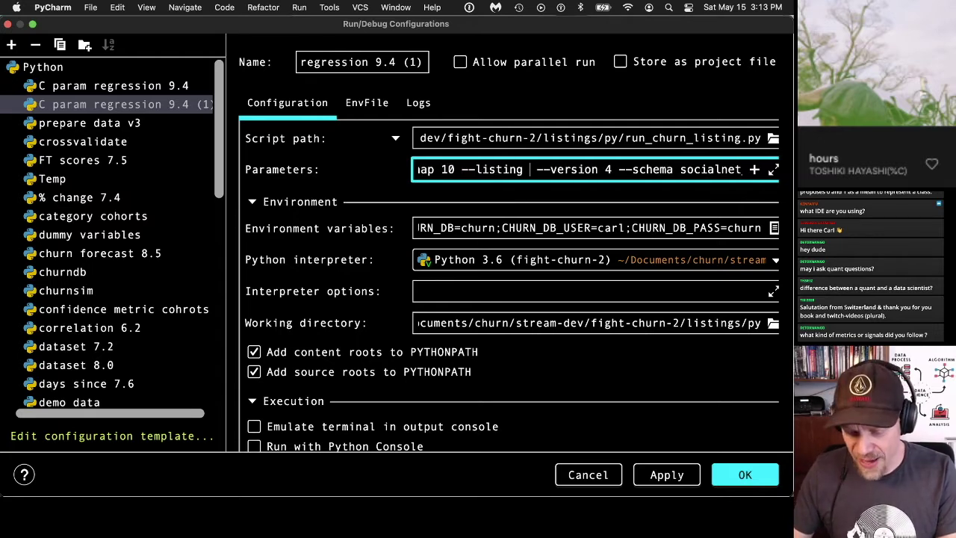
pyautogui.write('5')
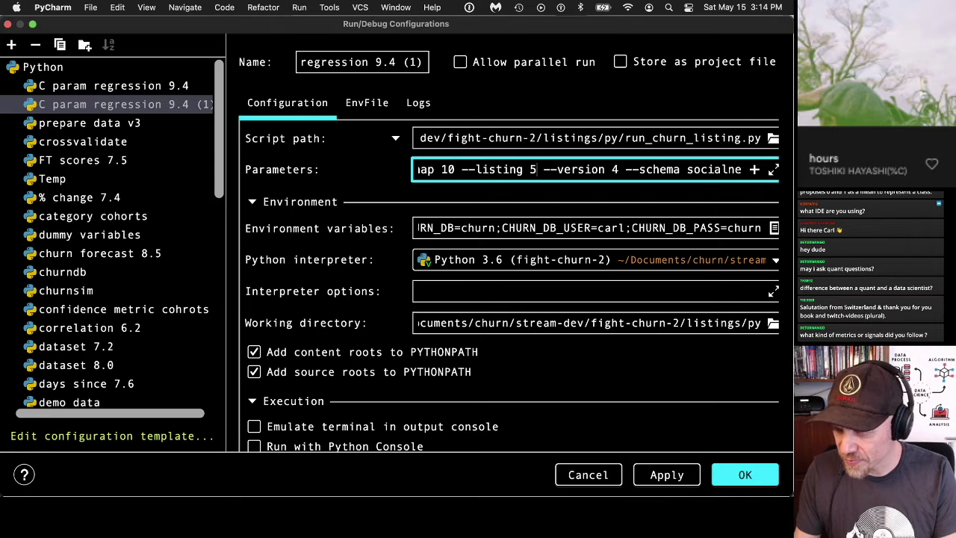
# - Remove the version option from the copied configuration's parameters, leaving --chap 10 --listing 5 --schema socialnet_2, and save it
pyautogui.press('Delete')
pyautogui.press('Delete')
pyautogui.press('Delete')
pyautogui.press('Delete')
pyautogui.press('Delete')
pyautogui.press('Delete')
pyautogui.press('Delete')
pyautogui.press('Delete')
pyautogui.press('Delete')
pyautogui.press('Delete')
pyautogui.press('Delete')
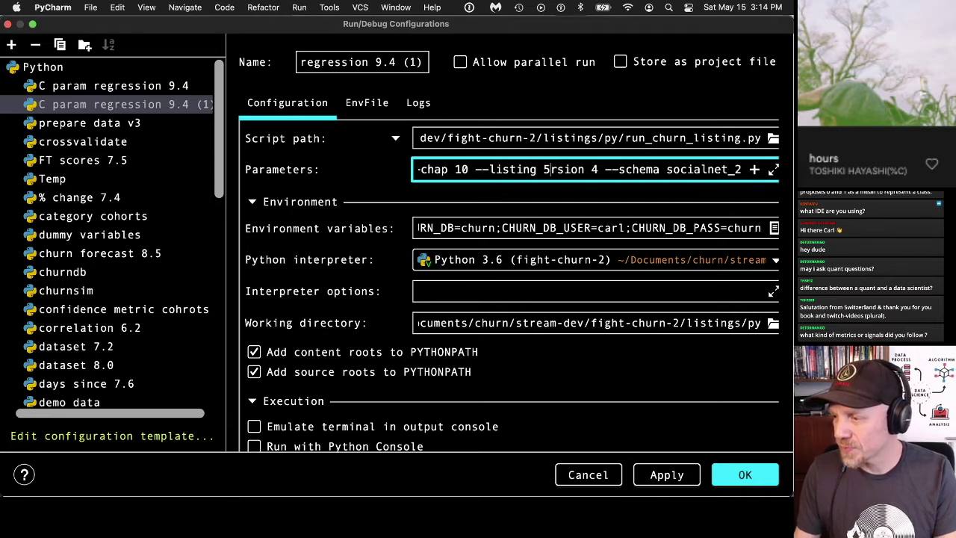
pyautogui.press('Delete')
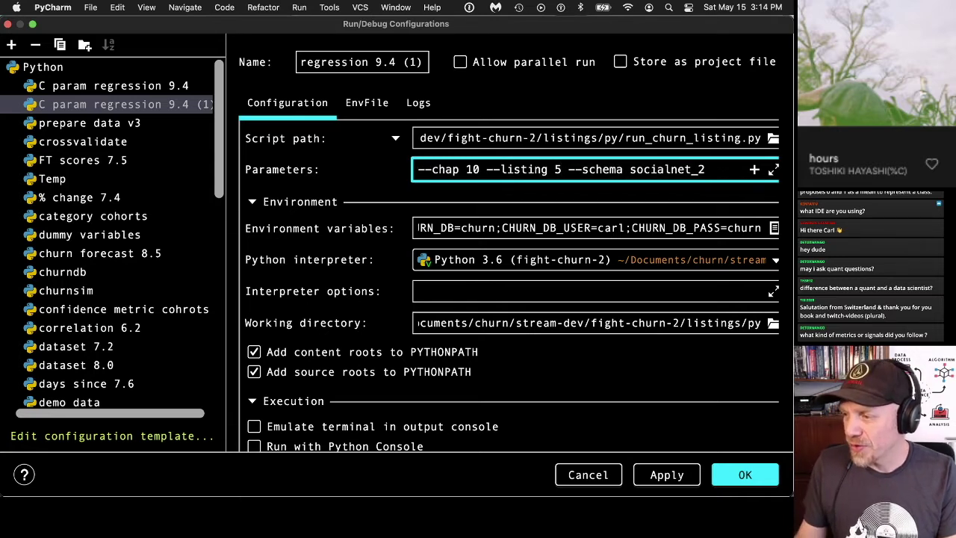
pyautogui.click(742, 474)
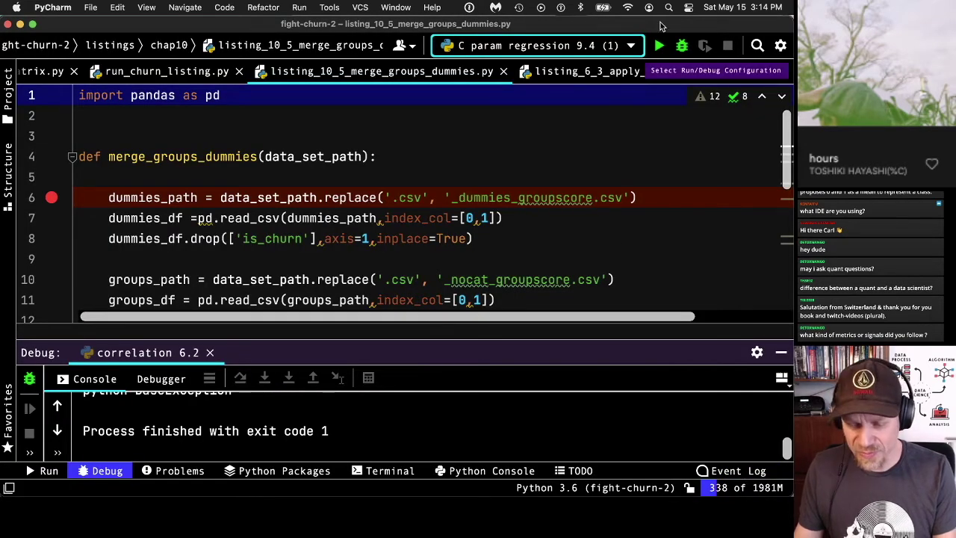
# - Start debugging the C param regression 9.4 (1) configuration and enlarge the code area to show more of merge_groups_dummies
pyautogui.click(683, 46)
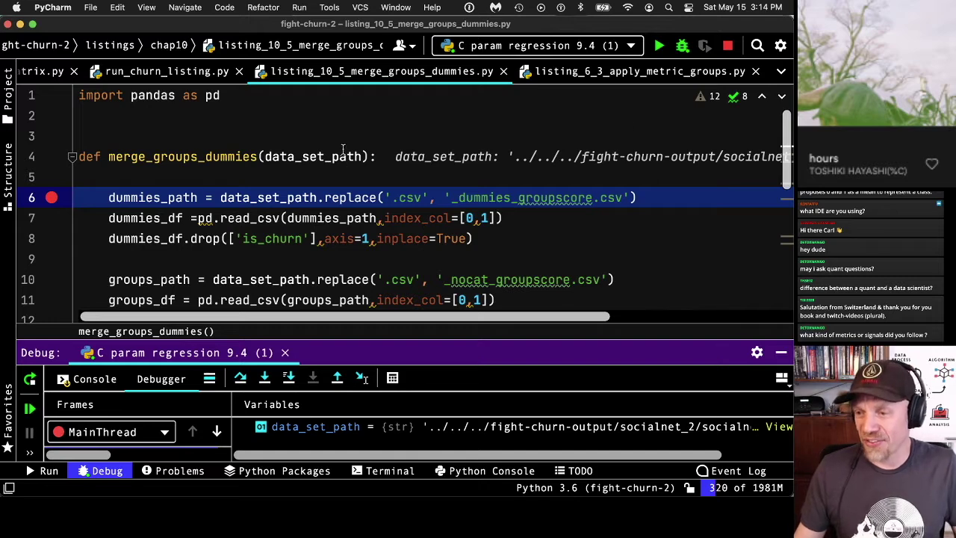
pyautogui.doubleClick(167, 156)
pyautogui.scroll(-1, 339, 148)
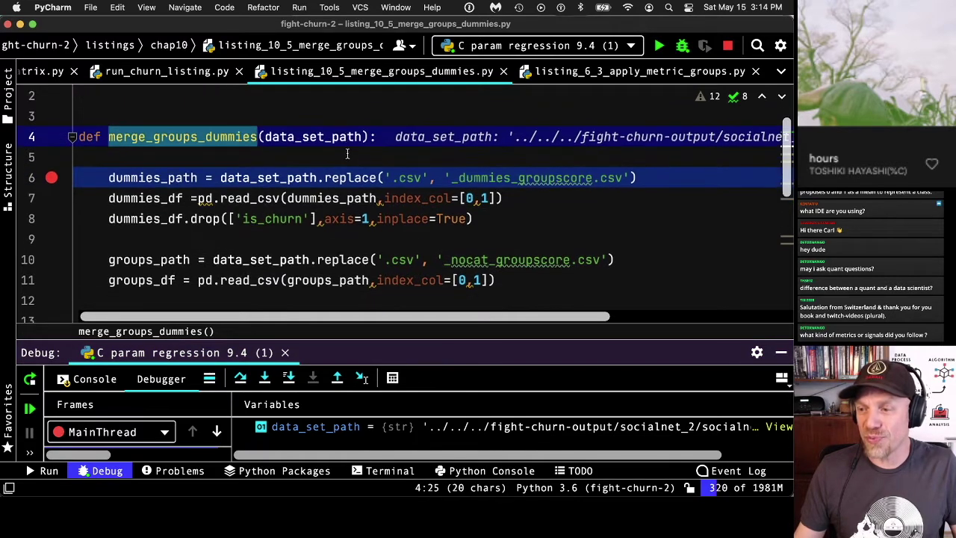
pyautogui.moveTo(491, 350); pyautogui.dragTo(478, 398)
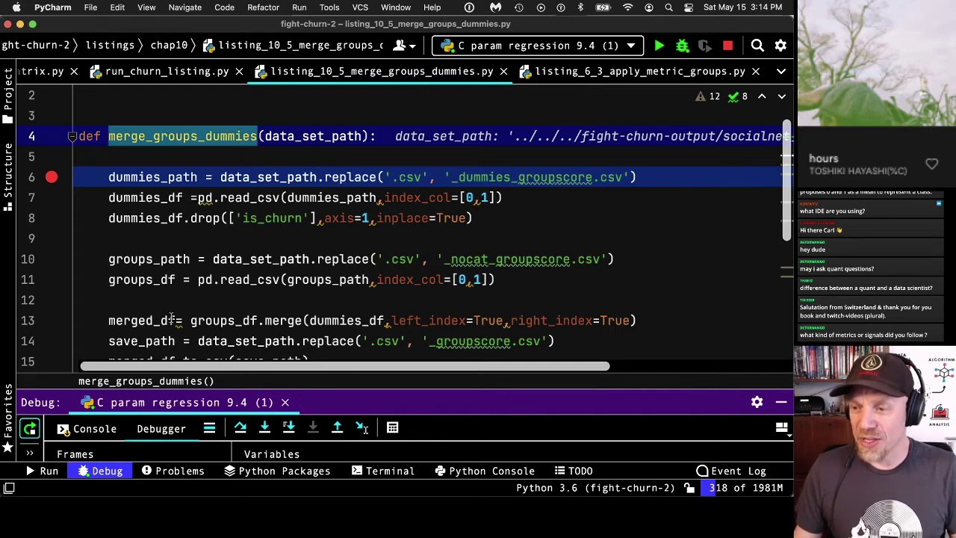
# - Step over the lines that load dummies_df and groups_df, pausing at the merged_df line 13
pyautogui.click(240, 427)
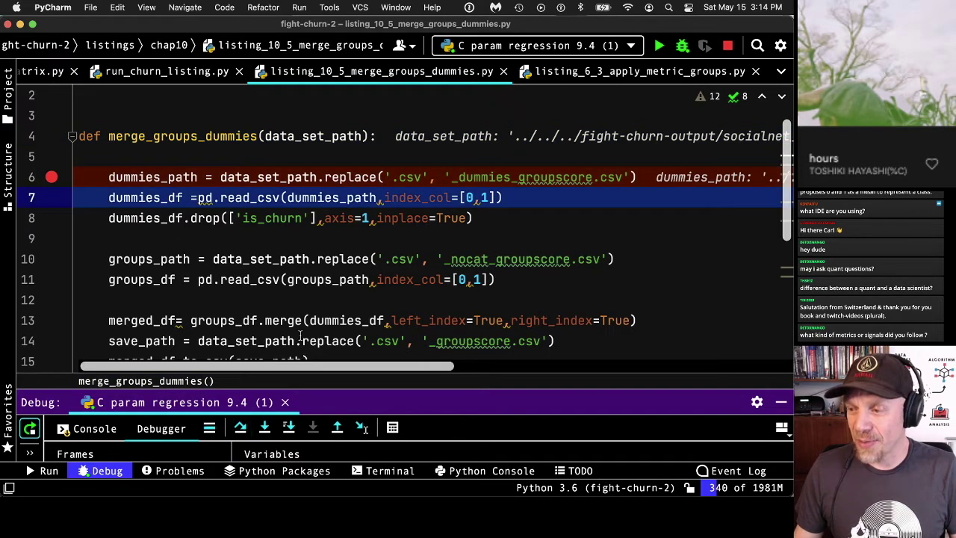
pyautogui.click(239, 427)
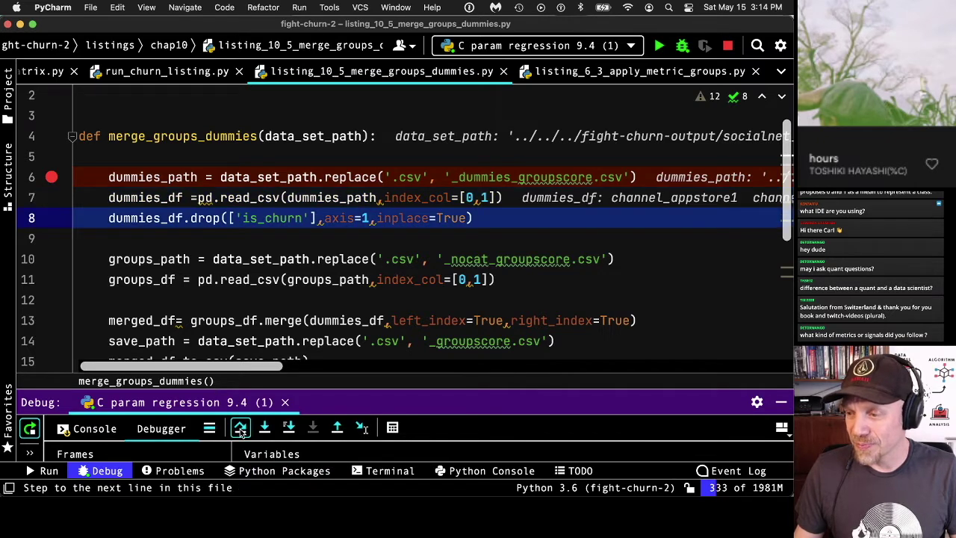
pyautogui.click(240, 427)
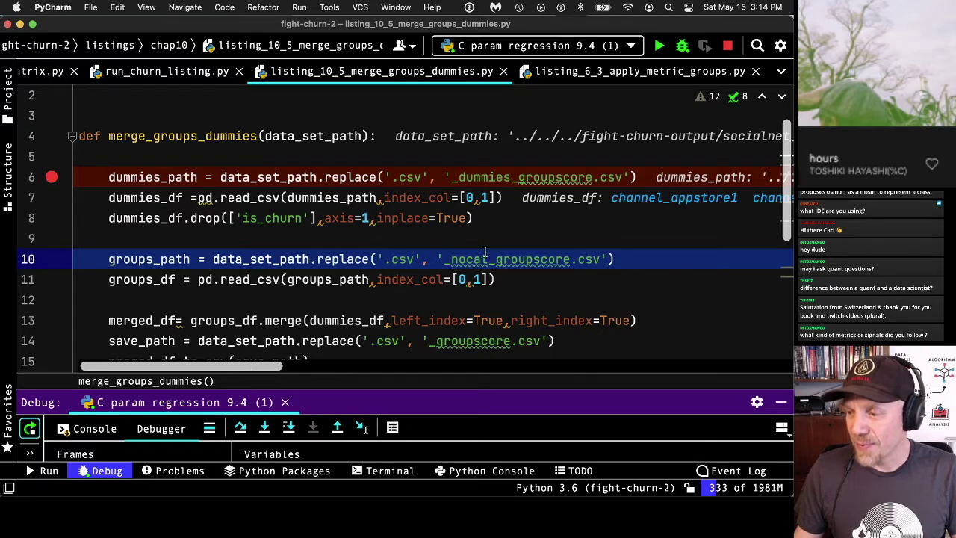
pyautogui.click(242, 427)
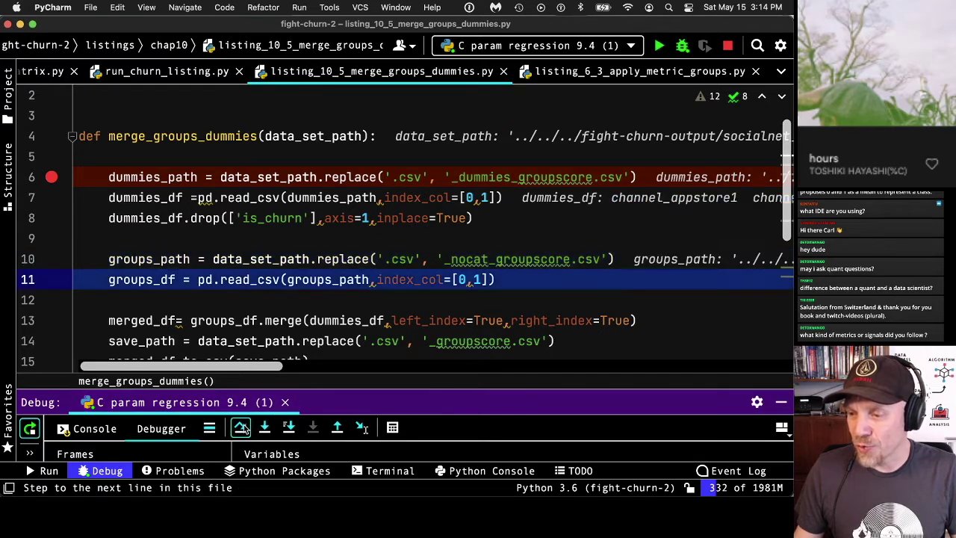
pyautogui.click(242, 427)
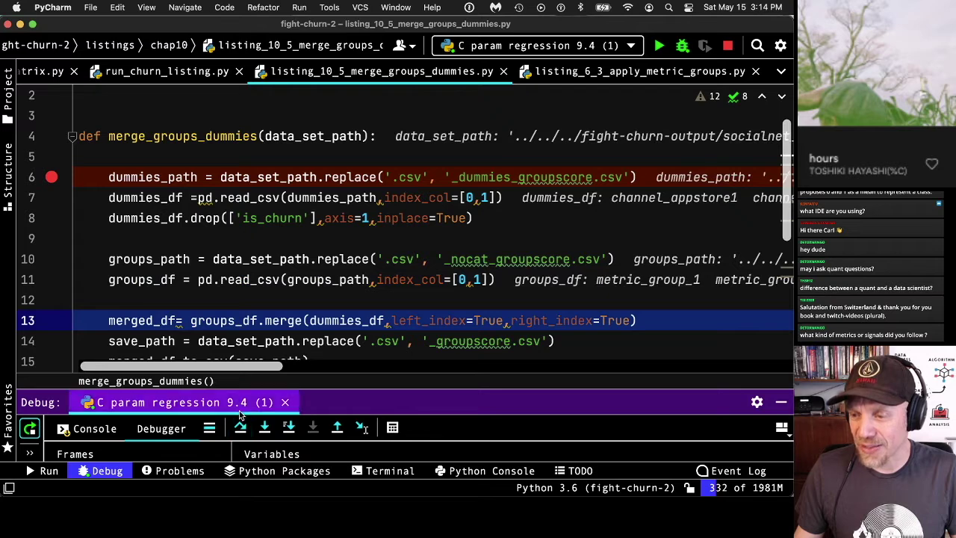
# - Evaluate dummies_df in the debugger, examine its columns as a DataFrame, and close the evaluation
pyautogui.doubleClick(138, 198)
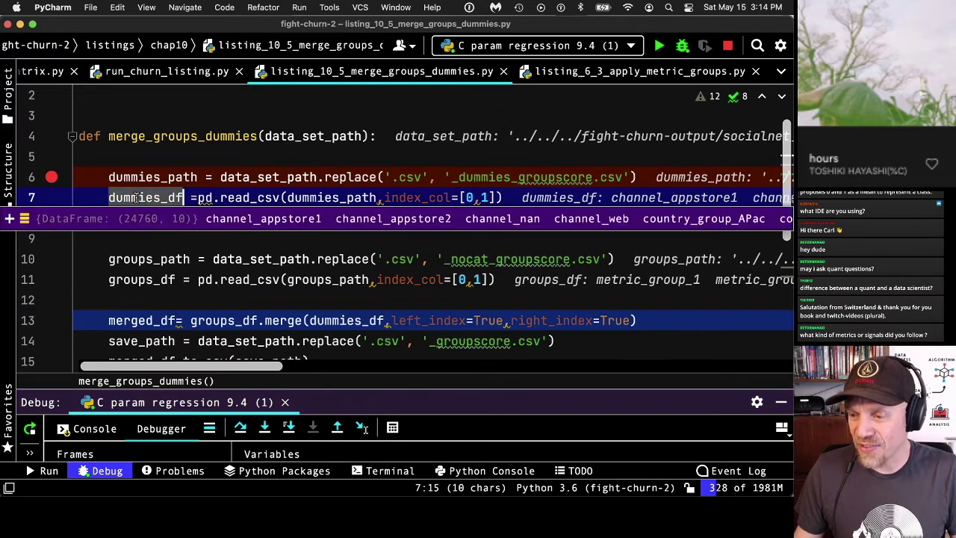
pyautogui.click(389, 429)
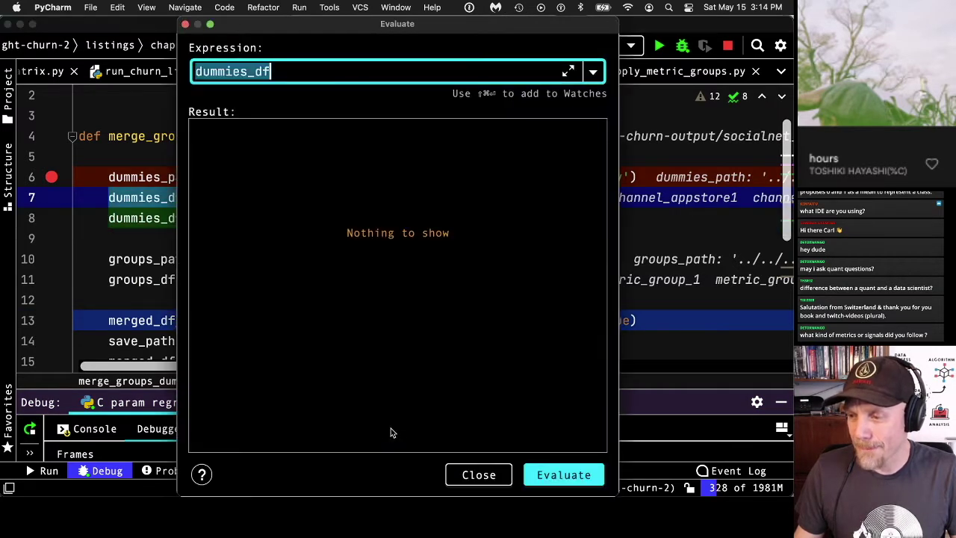
pyautogui.click(532, 469)
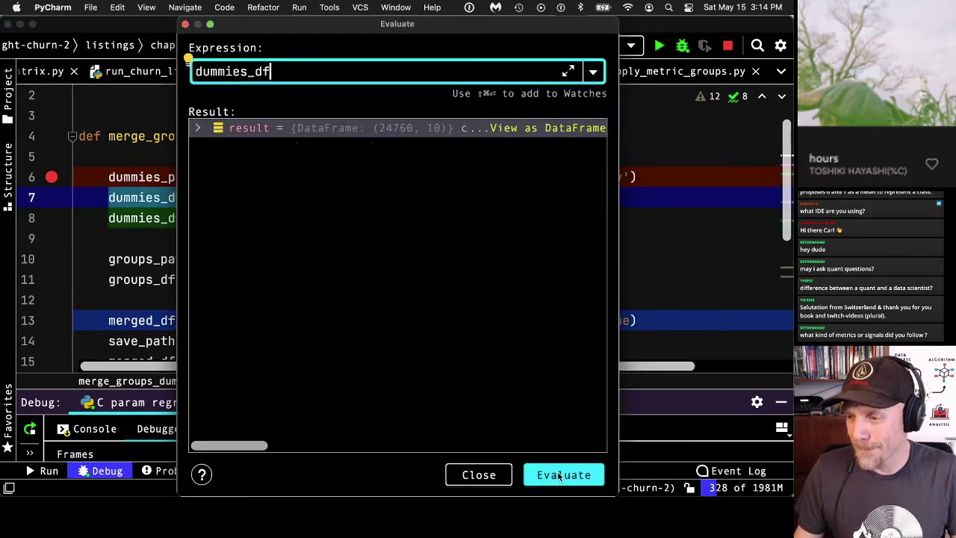
pyautogui.click(554, 129)
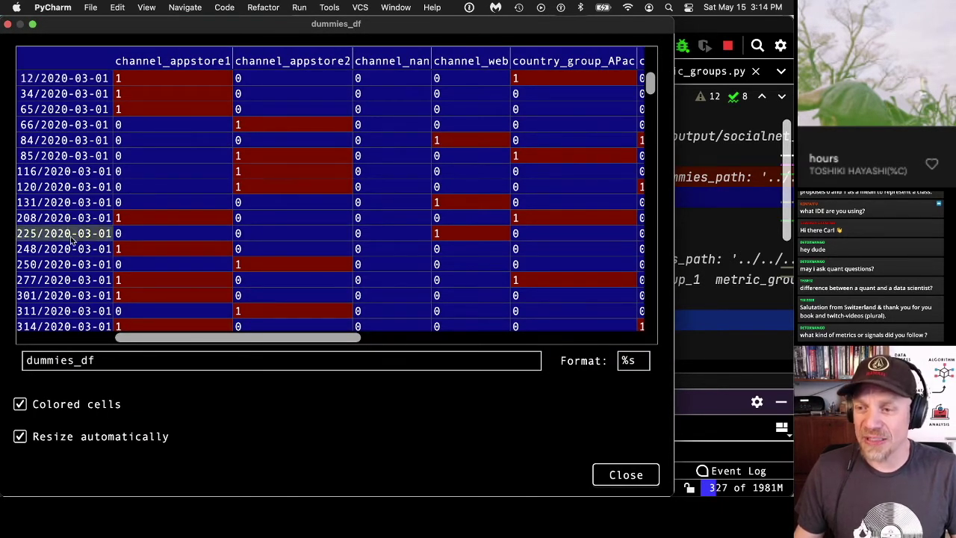
pyautogui.moveTo(214, 338)
pyautogui.mouseDown()
pyautogui.moveTo(484, 344)
pyautogui.moveTo(231, 344)
pyautogui.mouseUp()
pyautogui.click(605, 476)
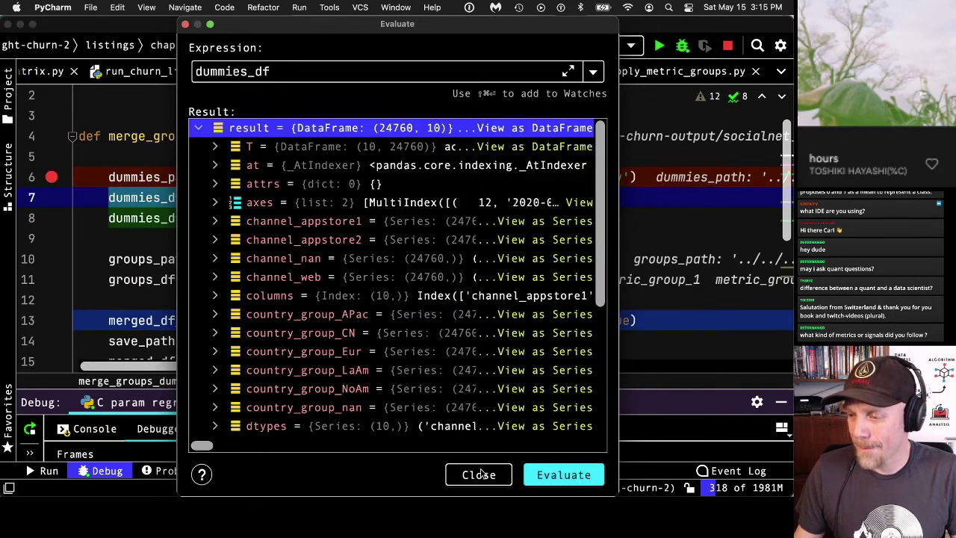
pyautogui.click(479, 474)
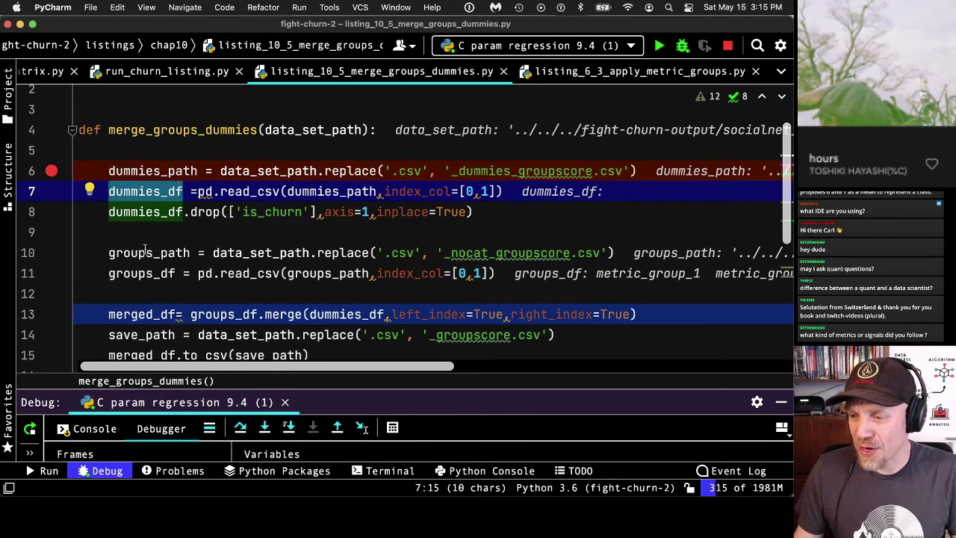
# - Evaluate groups_df in the debugger, examine its metric columns as a DataFrame, and close the table view
pyautogui.doubleClick(139, 274)
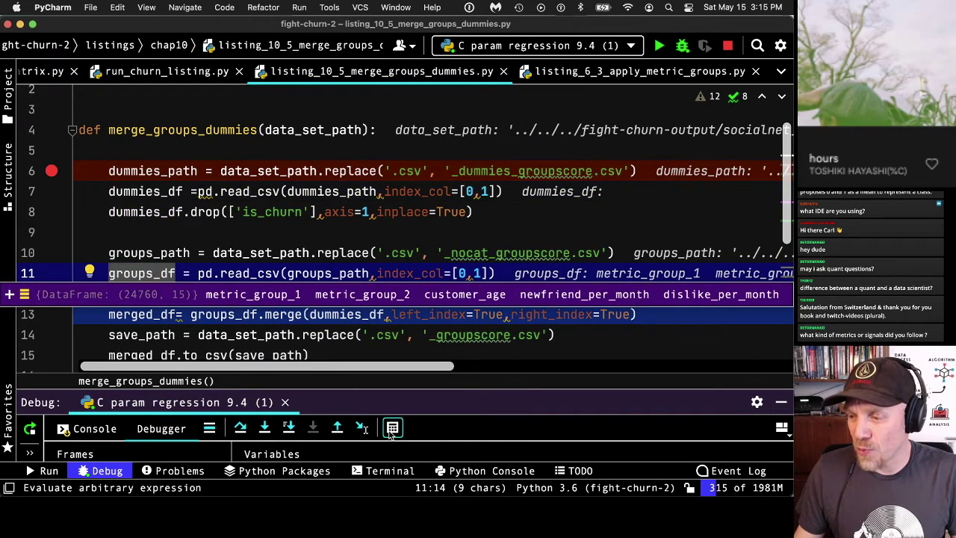
pyautogui.click(392, 428)
pyautogui.click(569, 476)
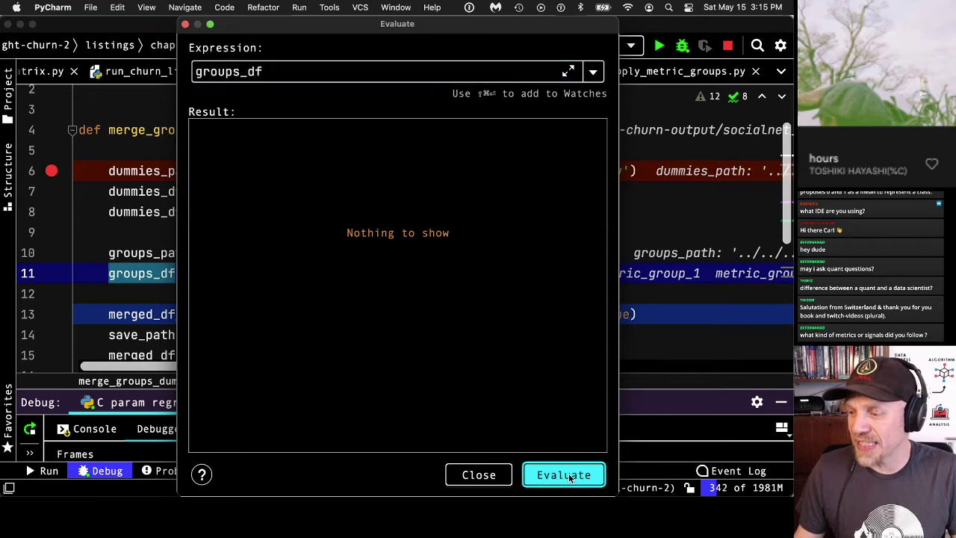
pyautogui.click(582, 130)
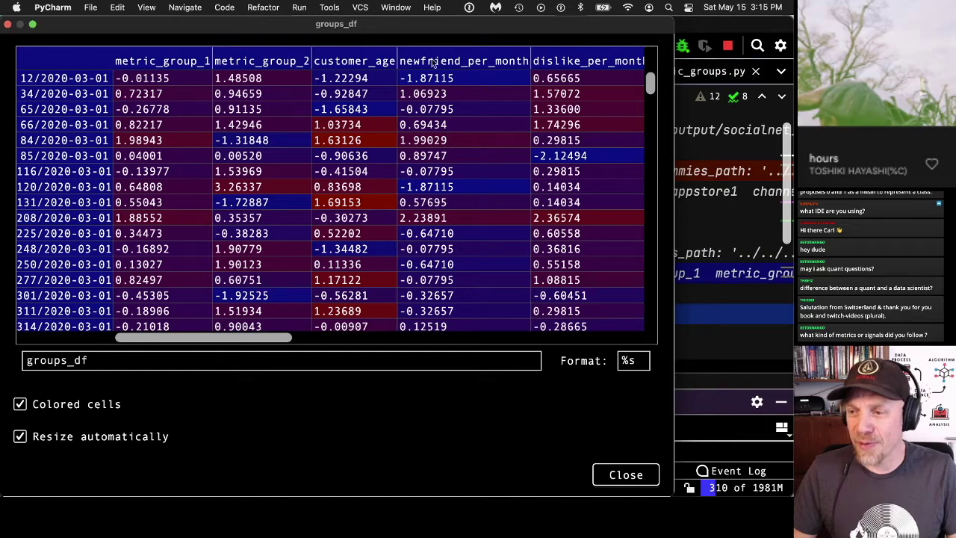
pyautogui.moveTo(155, 334)
pyautogui.mouseDown()
pyautogui.moveTo(261, 336)
pyautogui.moveTo(153, 336)
pyautogui.mouseUp()
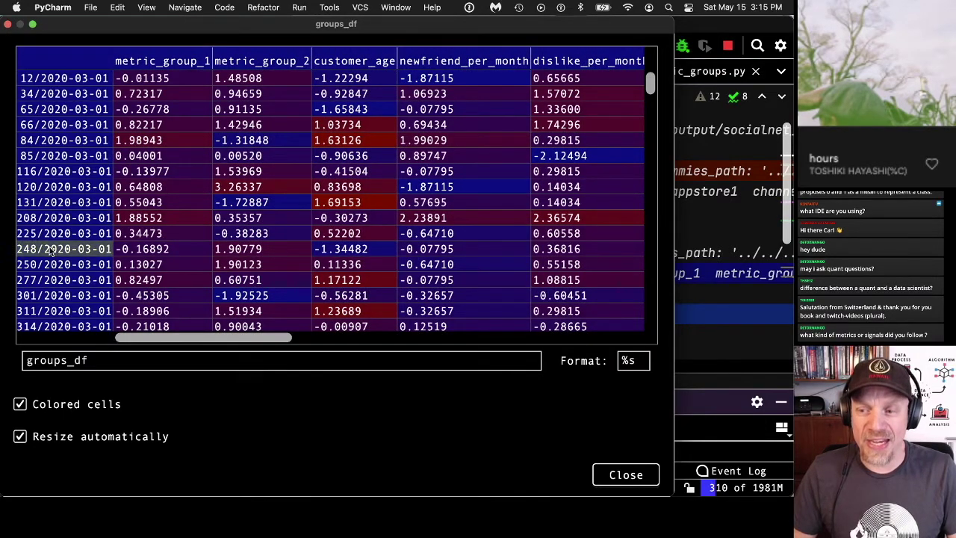
pyautogui.click(8, 24)
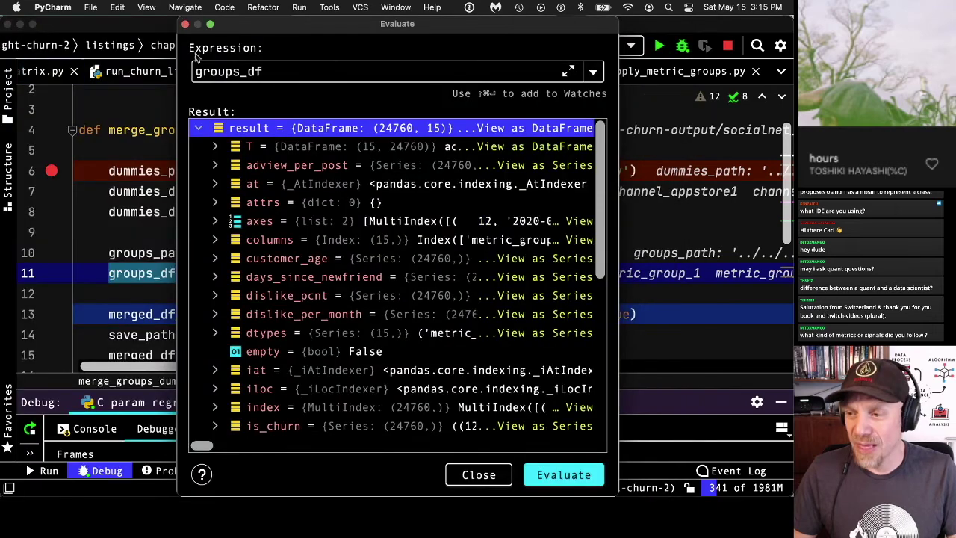
# - Close the groups_df evaluation and step over the line 13 merge of groups_df with dummies_df
pyautogui.click(185, 24)
pyautogui.scroll(-5, 302, 221)
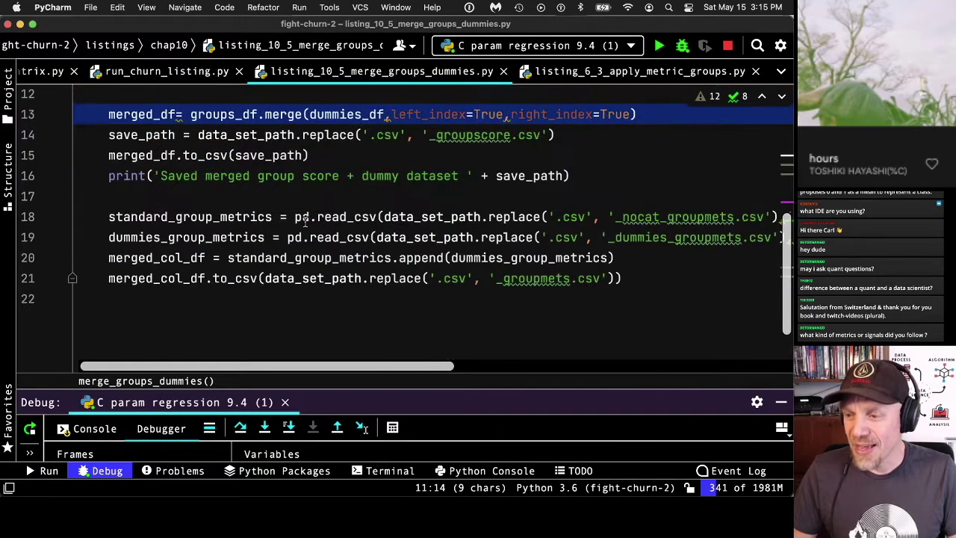
pyautogui.scroll(1, 303, 215)
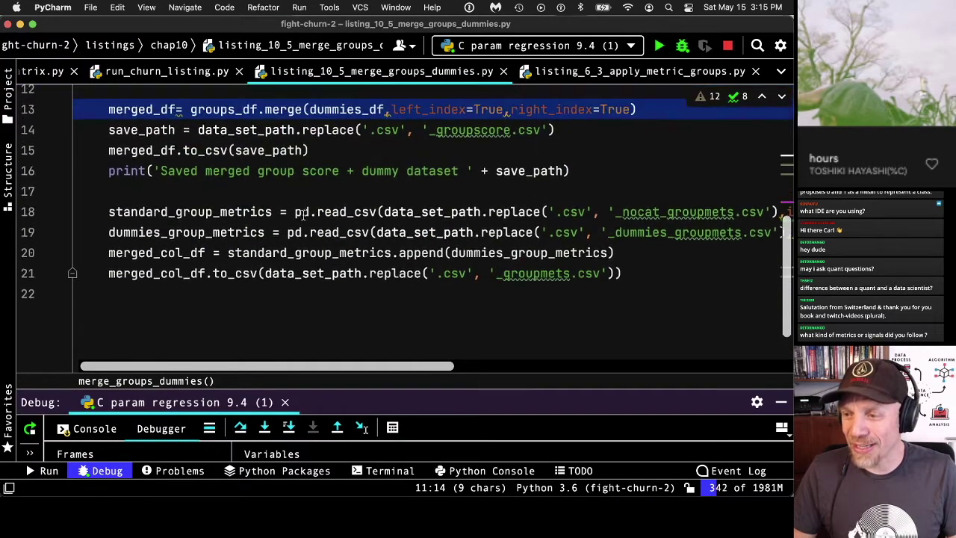
pyautogui.click(239, 427)
pyautogui.scroll(1, 385, 192)
pyautogui.scroll(1, 359, 172)
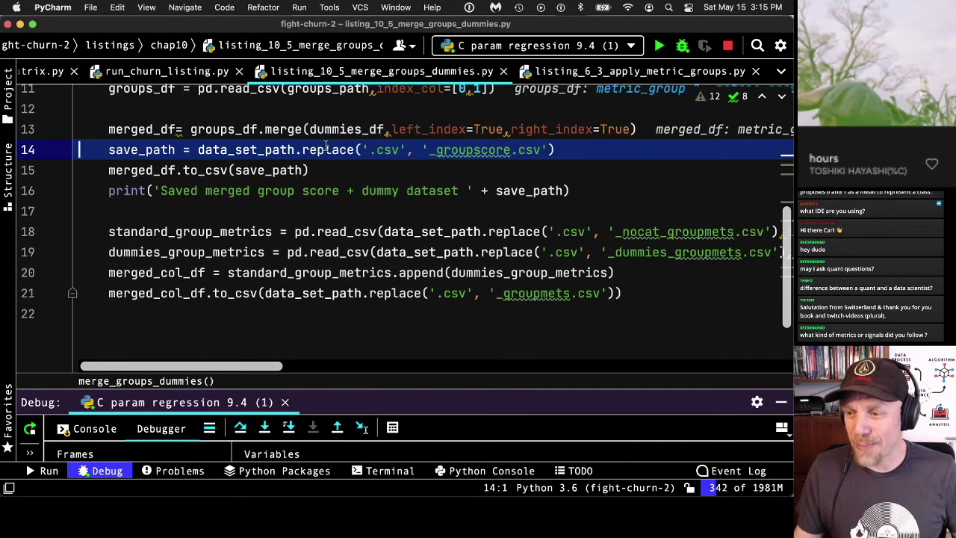
# - Examine the merge call on line 13, covering groups_df, the merge method, dummies_df and the left_index and right_index arguments
pyautogui.click(217, 129)
pyautogui.doubleClick(303, 129)
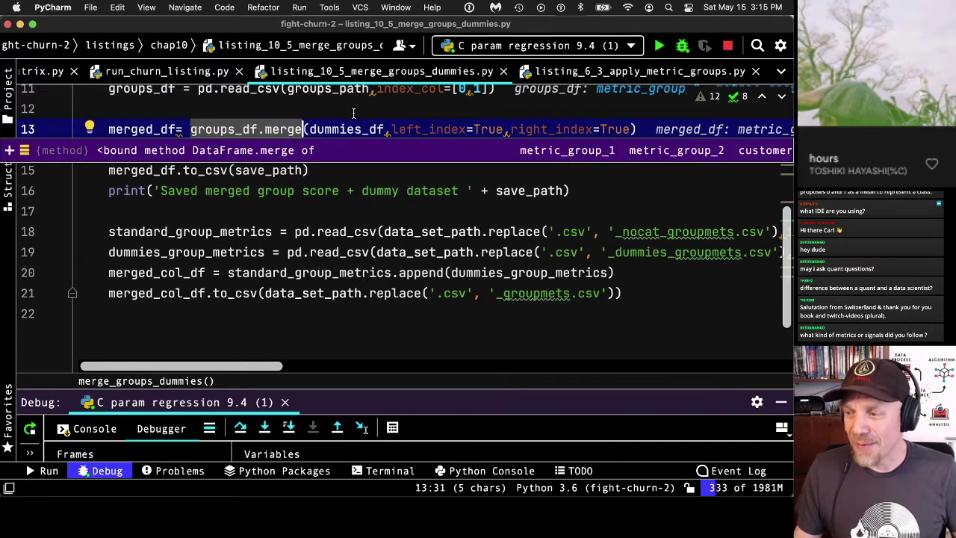
pyautogui.hotkey('alt', 'Up')
pyautogui.hotkey('alt', 'Up')
pyautogui.hotkey('alt', 'Up')
pyautogui.hotkey('alt', 'Up')
pyautogui.hotkey('alt', 'Up')
pyautogui.doubleClick(253, 129)
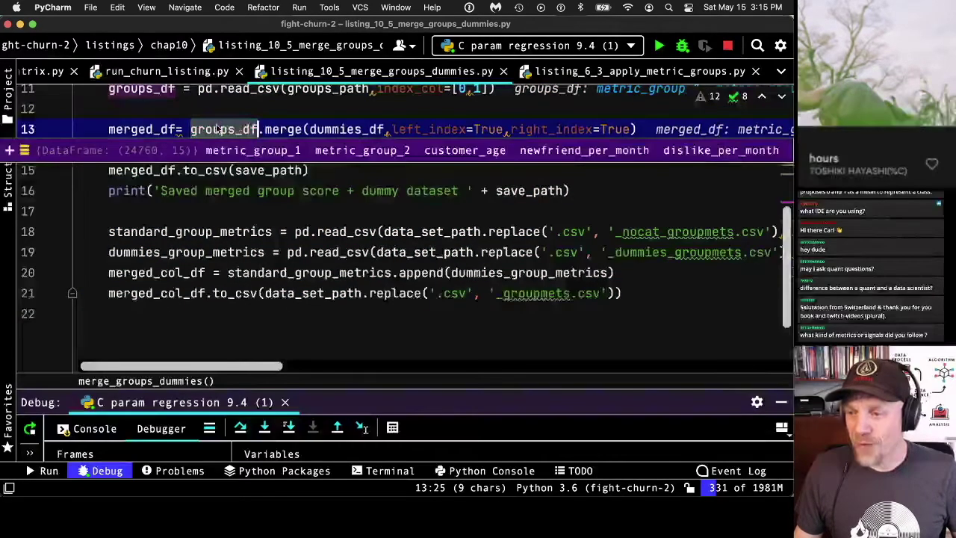
pyautogui.doubleClick(281, 130)
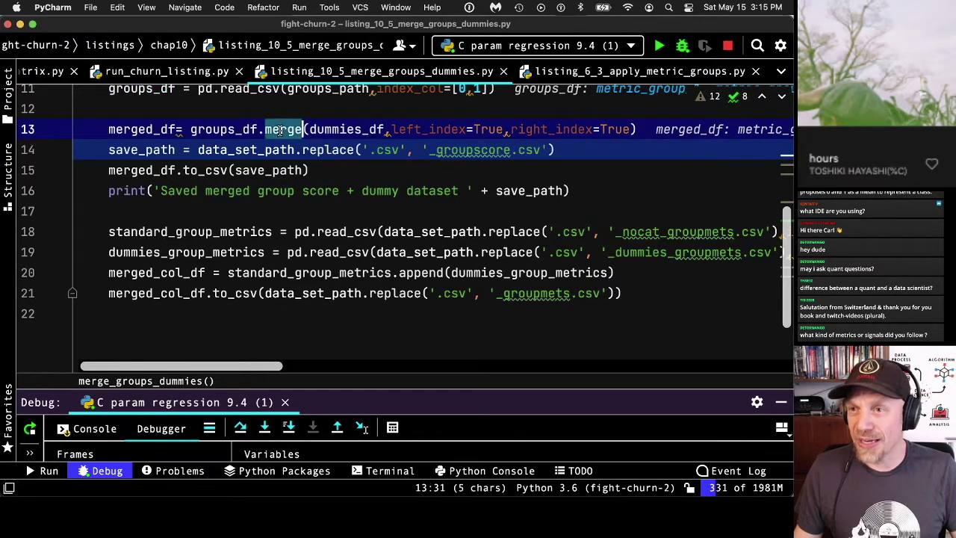
pyautogui.doubleClick(337, 130)
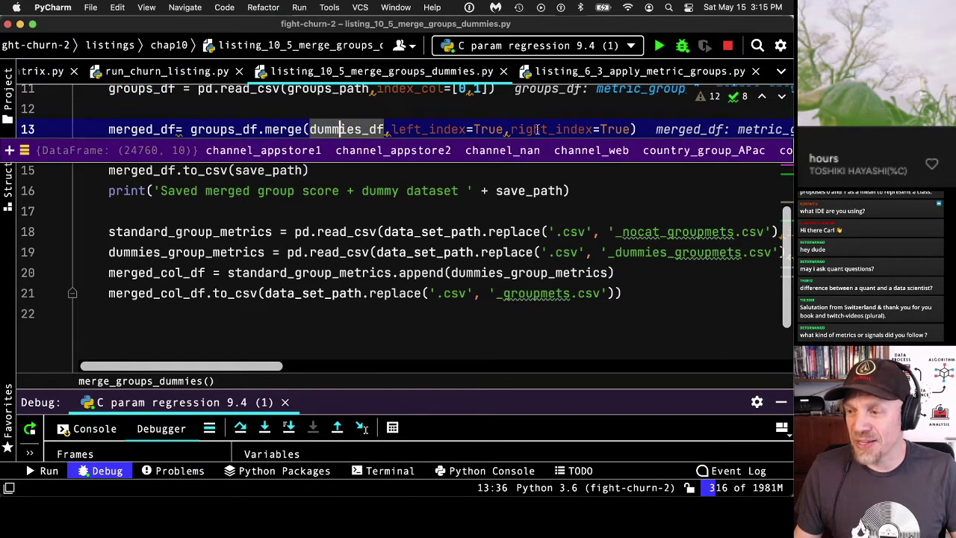
pyautogui.click(422, 129)
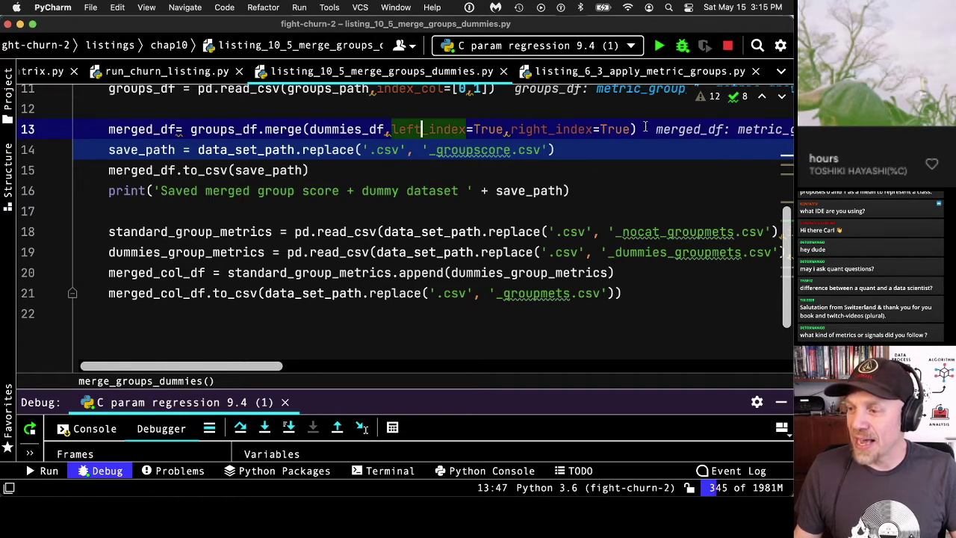
pyautogui.moveTo(634, 130); pyautogui.dragTo(389, 129)
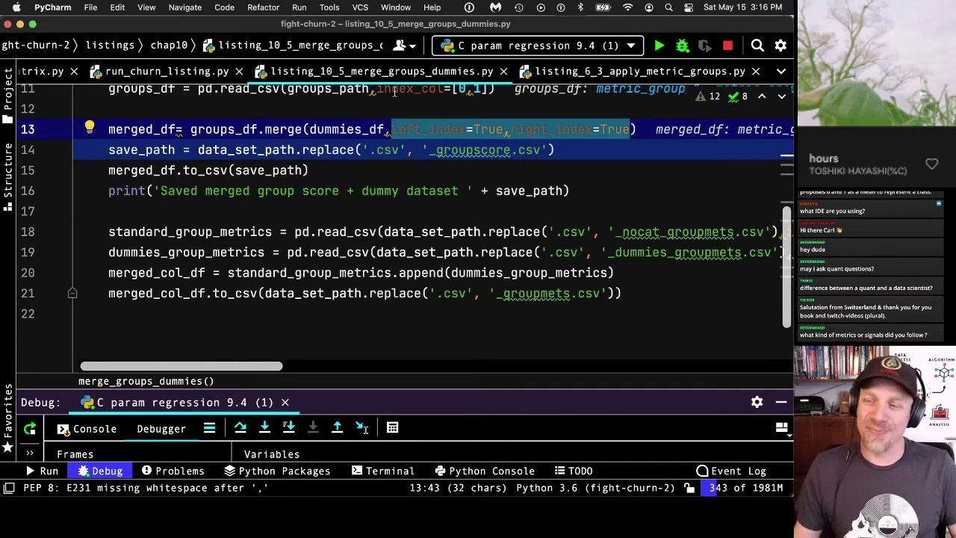
# - Step over the save_path assignment on line 14, preview merged_df's value and enlarge the debugger area
pyautogui.click(239, 427)
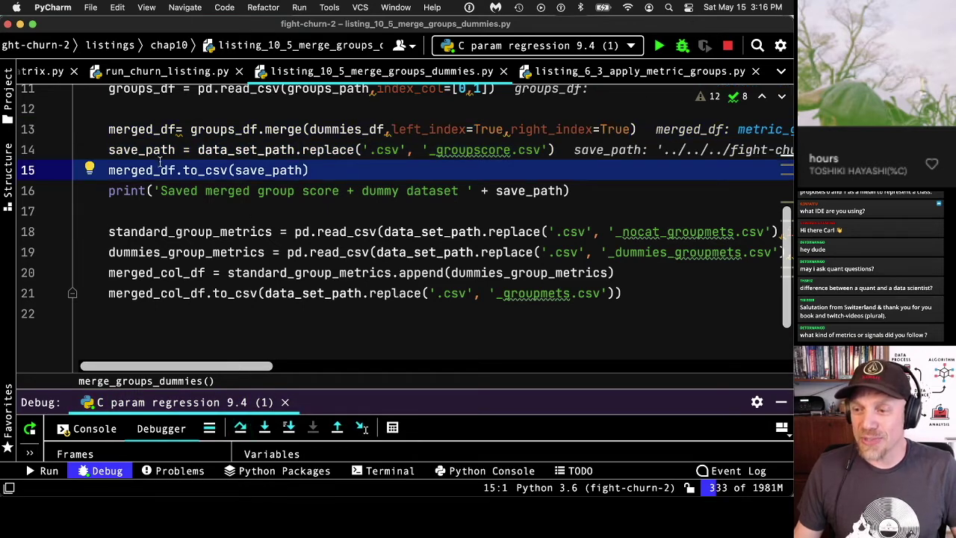
pyautogui.click(130, 129)
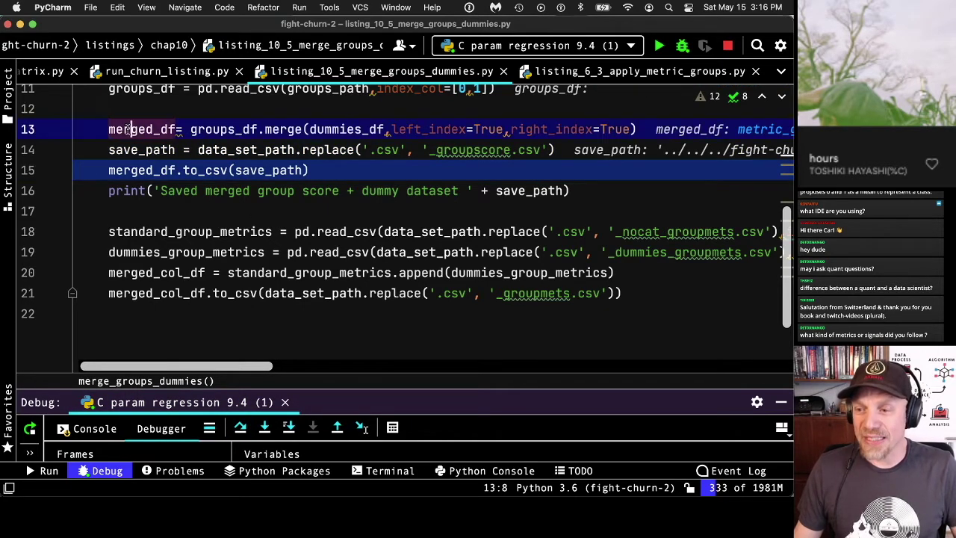
pyautogui.moveTo(131, 129)
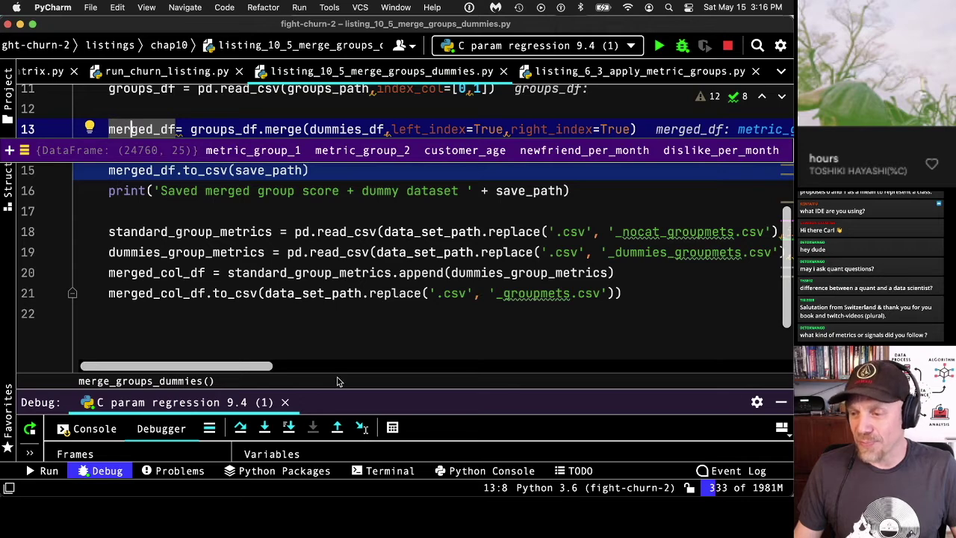
pyautogui.moveTo(339, 391); pyautogui.dragTo(339, 348)
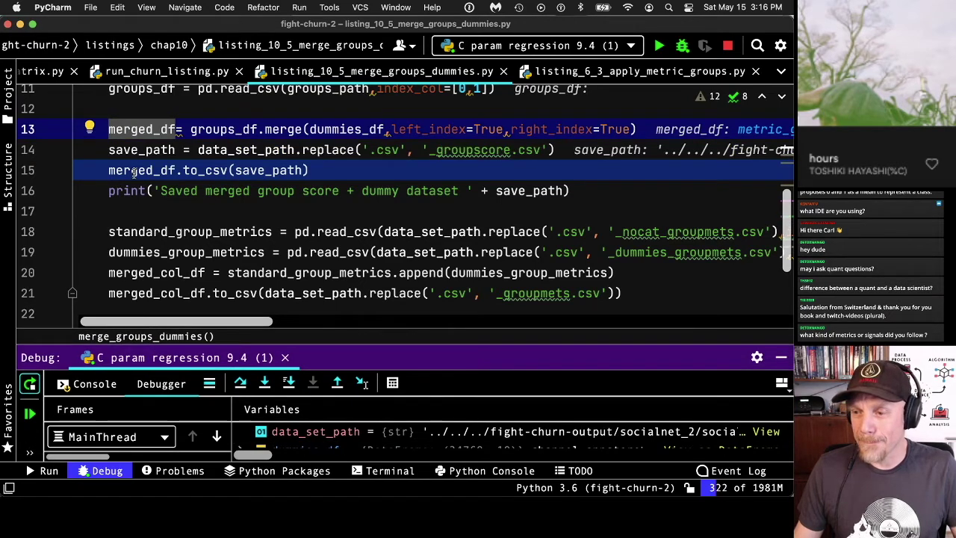
# - Evaluate merged_df in the debugger, examine its metric and channel dummy columns as a DataFrame, and close the evaluation
pyautogui.doubleClick(134, 171)
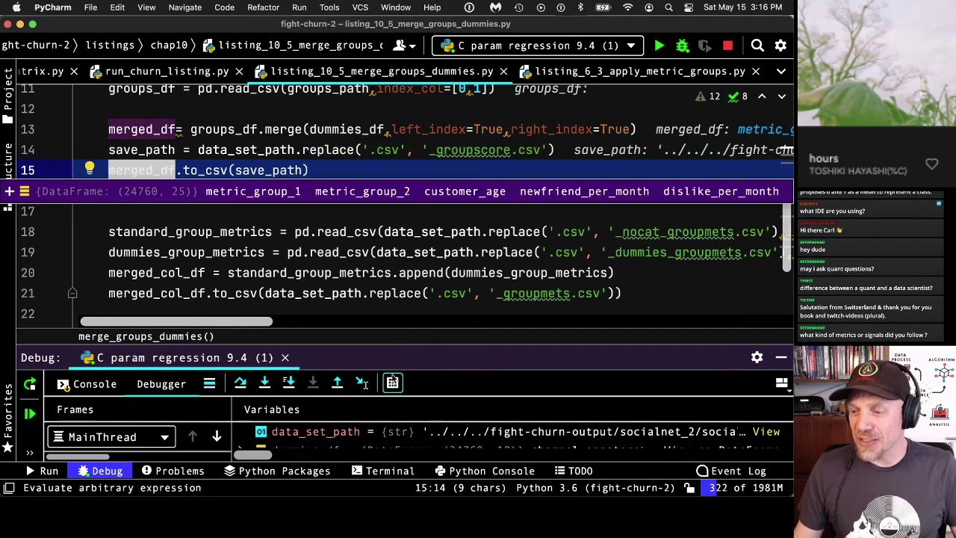
pyautogui.click(393, 382)
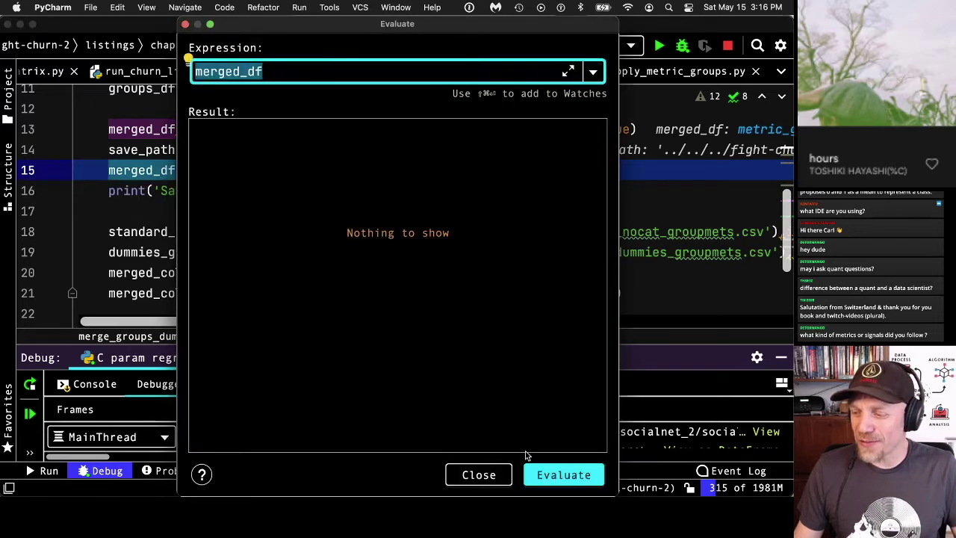
pyautogui.click(563, 474)
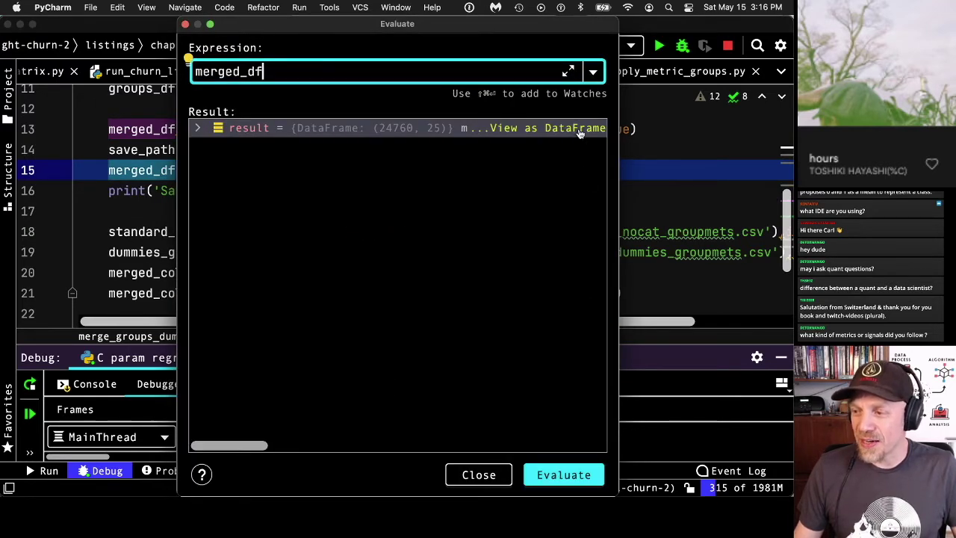
pyautogui.click(579, 132)
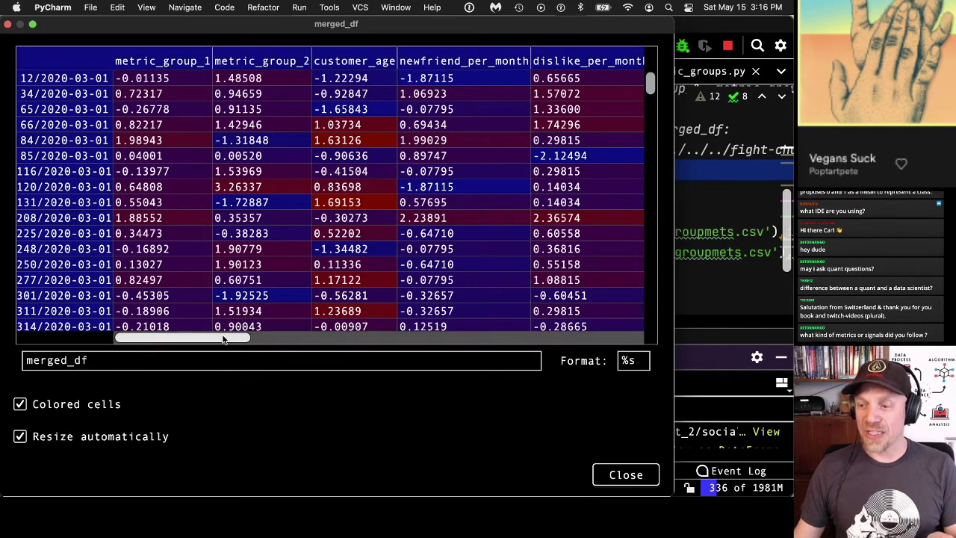
pyautogui.moveTo(222, 339); pyautogui.dragTo(586, 341)
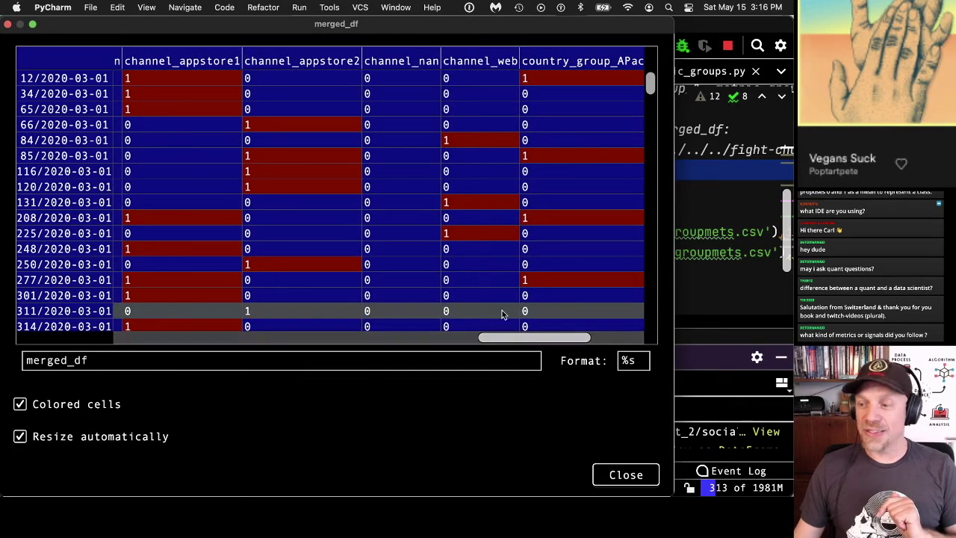
pyautogui.click(640, 475)
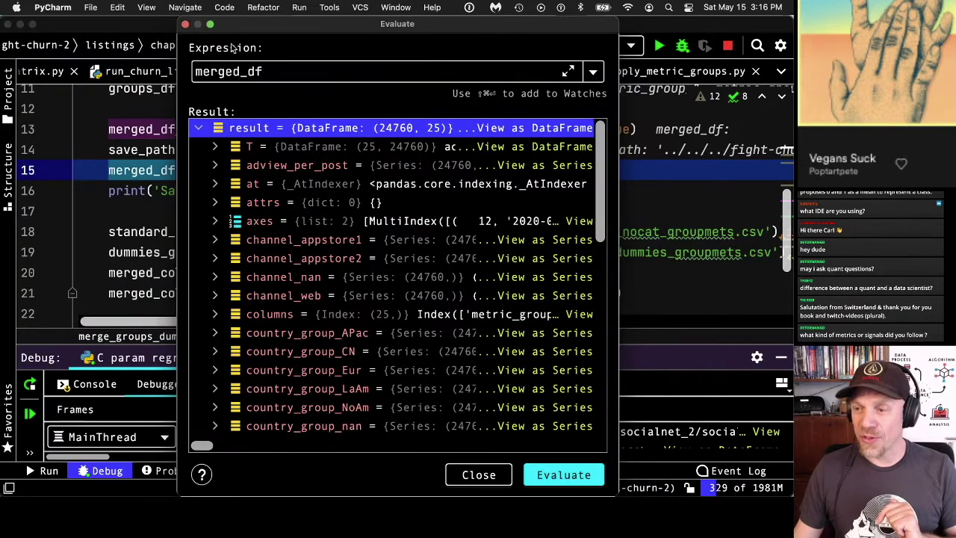
pyautogui.click(186, 24)
# - Step over the lines from saving merged_df through building merged_col_df, and resume the program from line 21 to completion
pyautogui.scroll(-1, 281, 193)
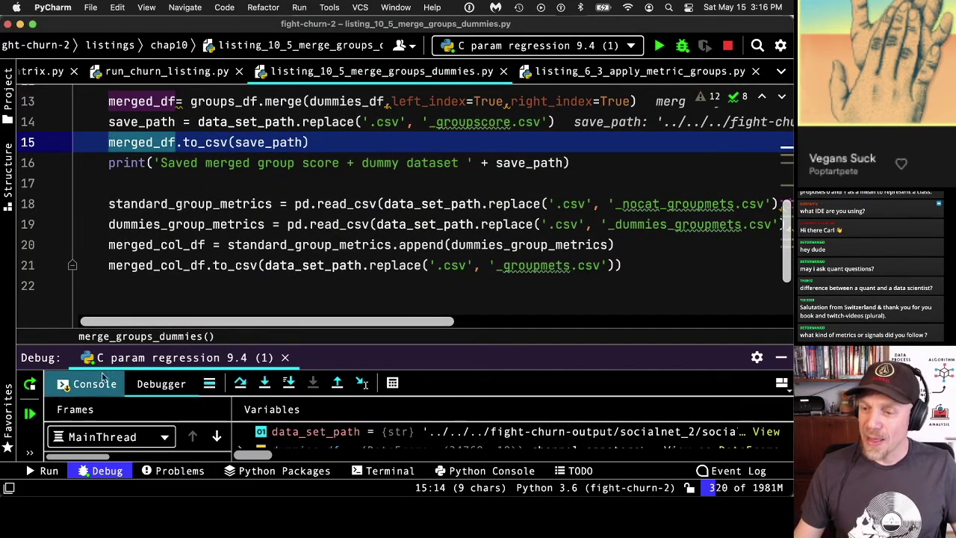
pyautogui.click(240, 383)
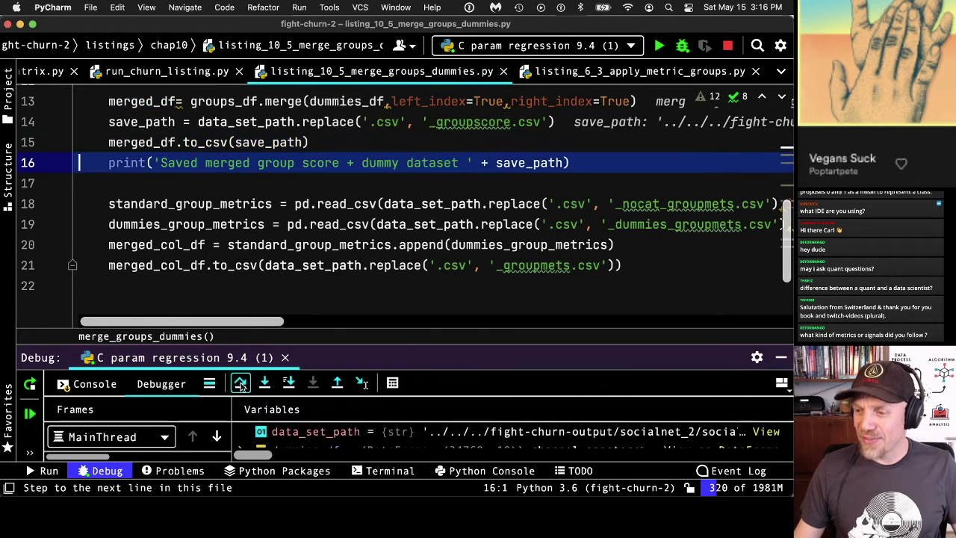
pyautogui.click(239, 383)
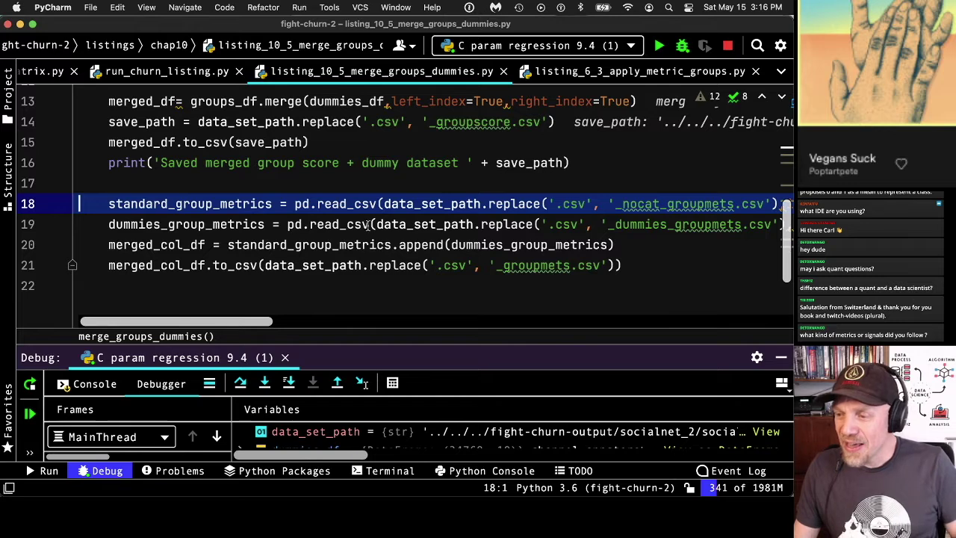
pyautogui.click(240, 383)
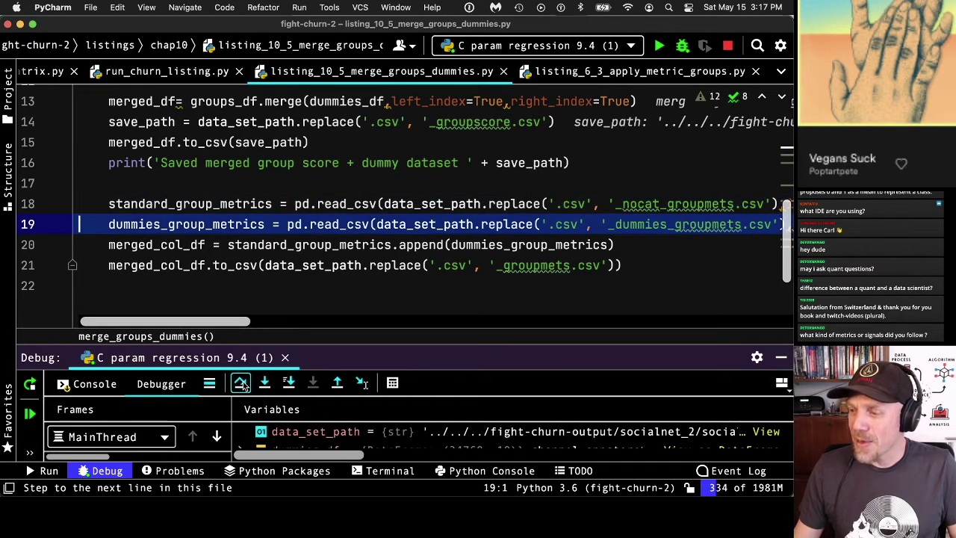
pyautogui.click(240, 383)
pyautogui.click(241, 384)
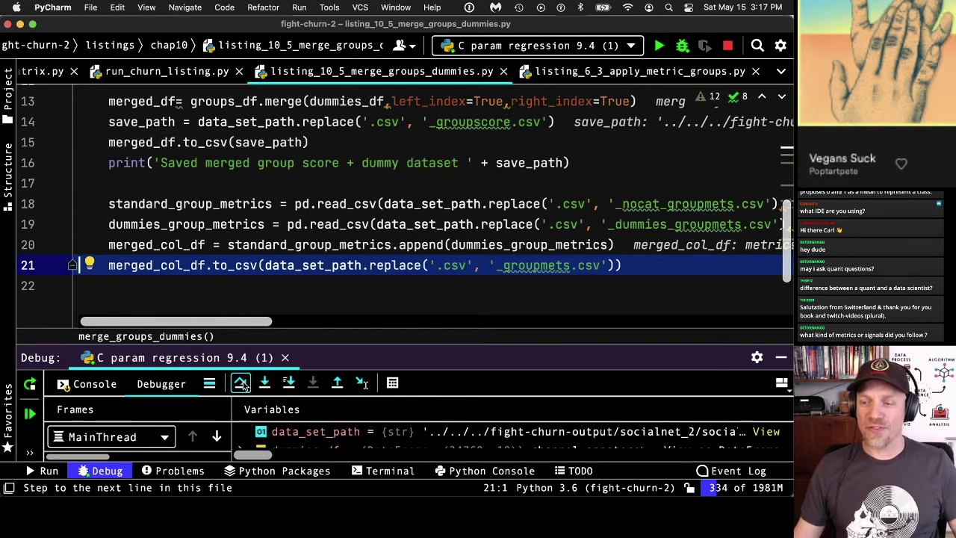
pyautogui.click(30, 413)
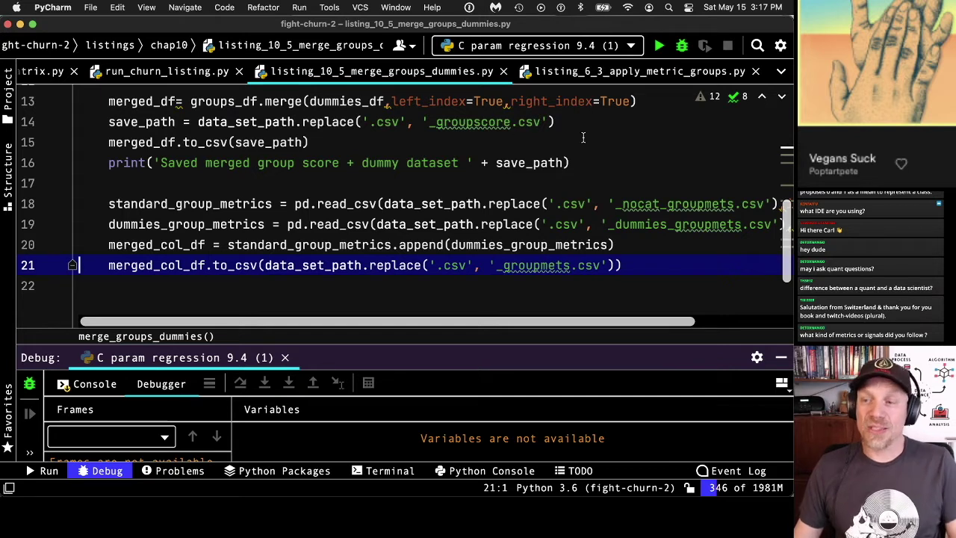
# - Select the correlation 6.2 run configuration and start debugging it
pyautogui.moveTo(505, 118)
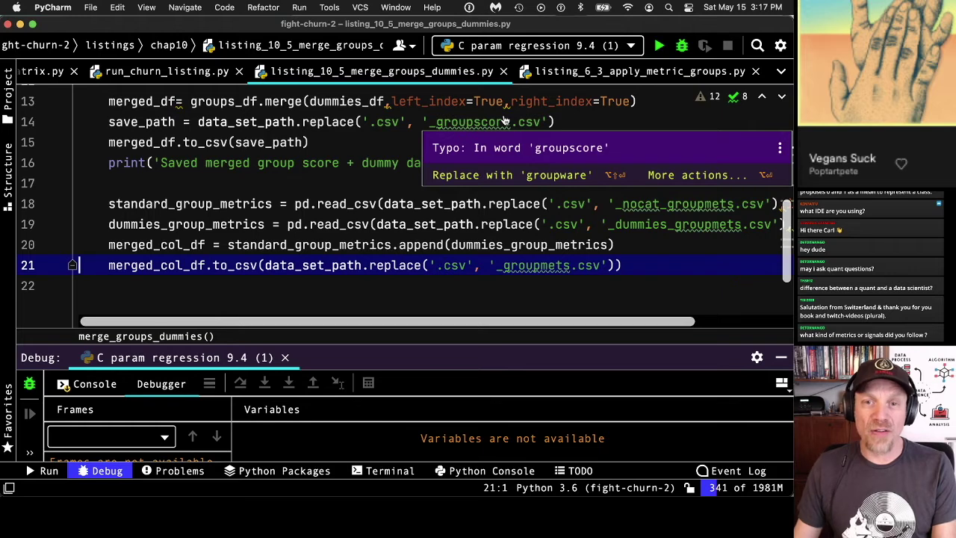
pyautogui.click(601, 48)
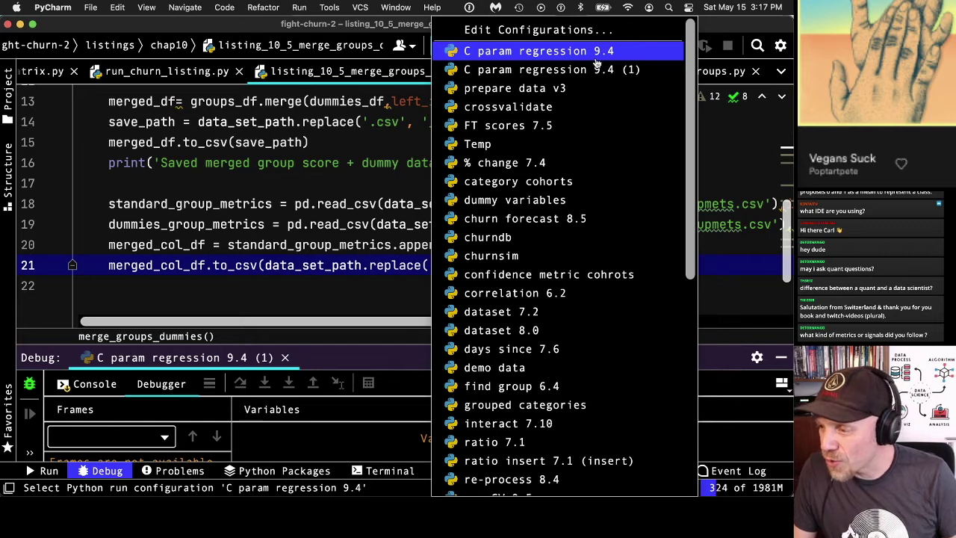
pyautogui.press('Escape')
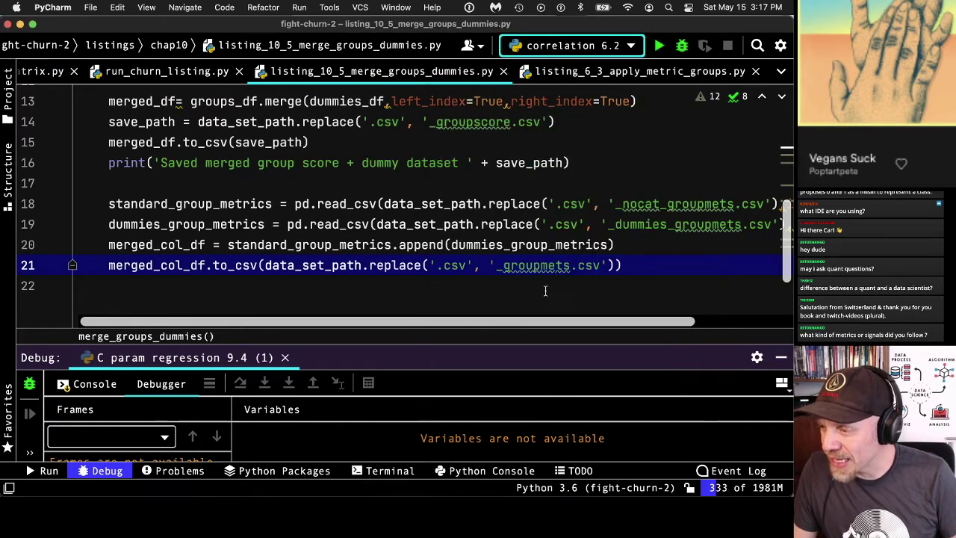
pyautogui.click(681, 46)
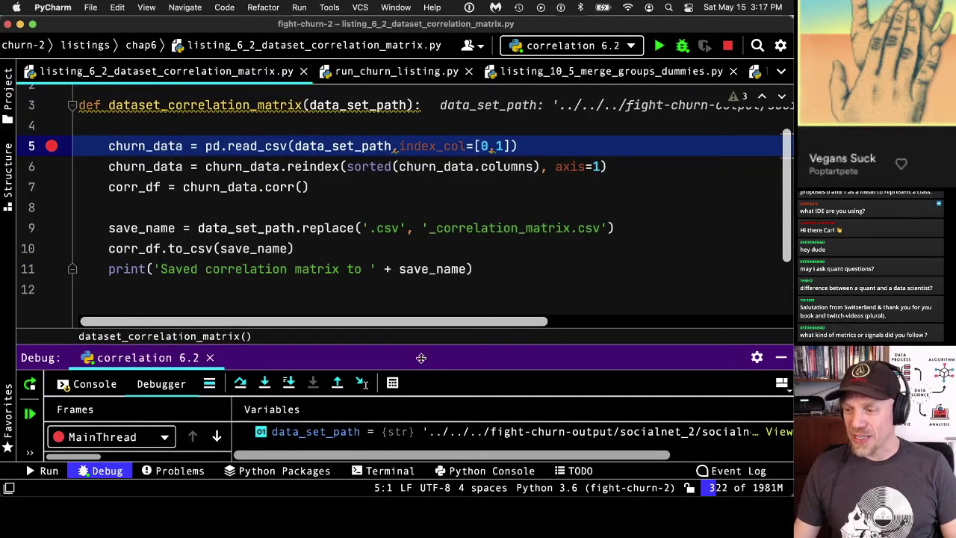
# - Enlarge the debugger area to read the full data_set_path value, and shrink it again to show more code
pyautogui.moveTo(422, 357); pyautogui.dragTo(442, 280)
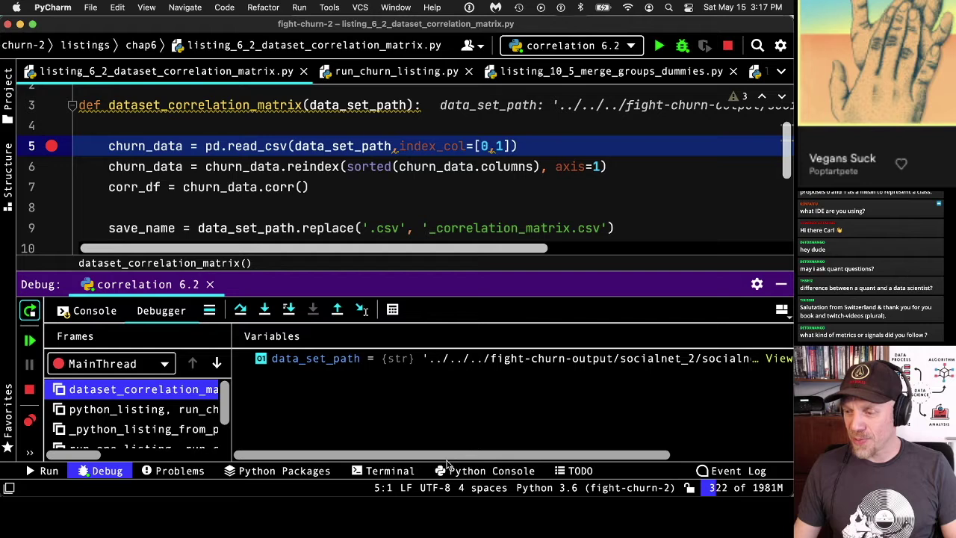
pyautogui.moveTo(446, 455); pyautogui.dragTo(609, 457)
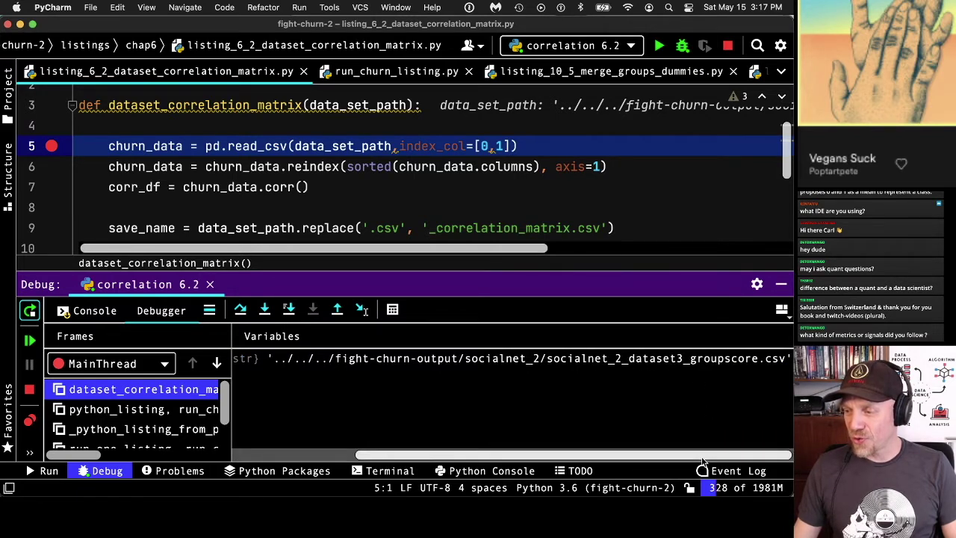
pyautogui.moveTo(702, 454); pyautogui.dragTo(413, 442)
pyautogui.moveTo(446, 277); pyautogui.dragTo(418, 390)
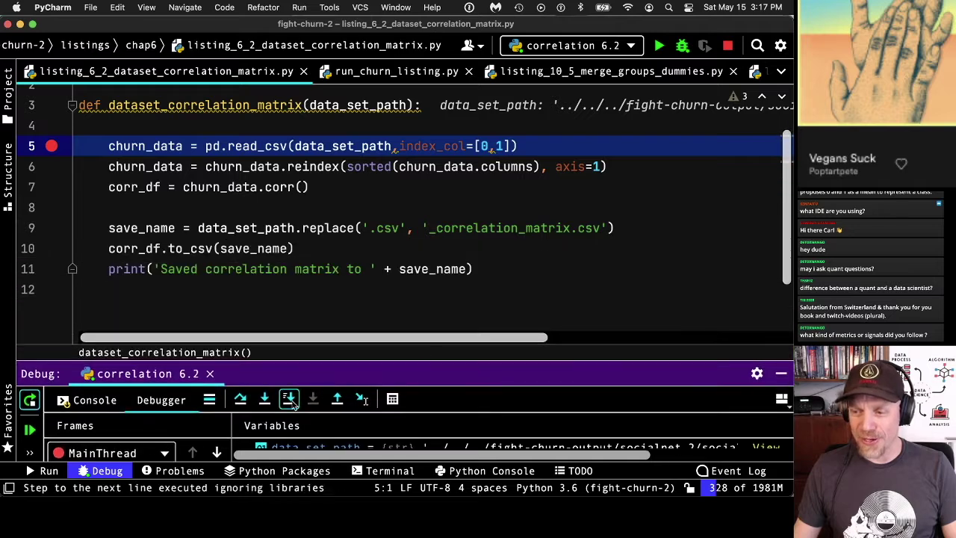
# - Step over the lines that load and reindex churn_data, pausing at line 7 and highlighting its corr call
pyautogui.click(241, 399)
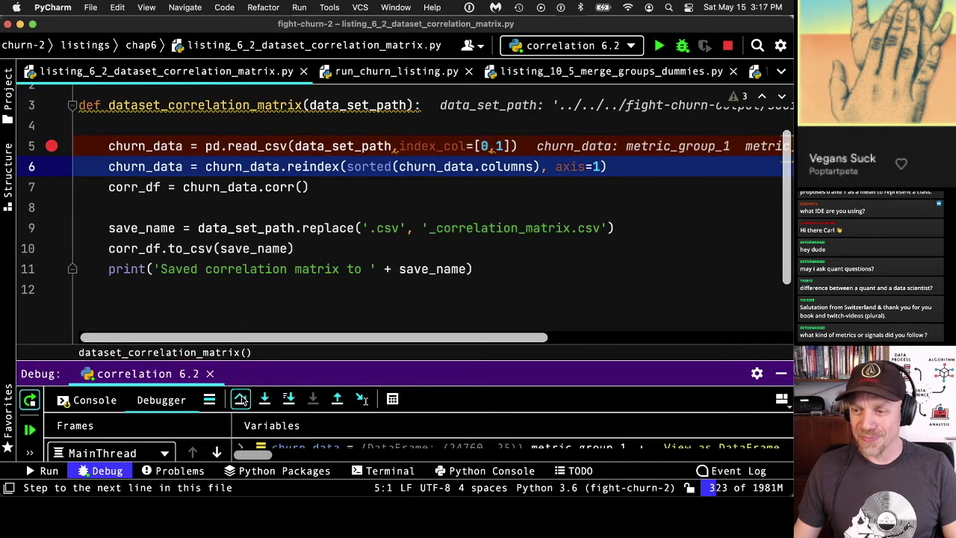
pyautogui.doubleClick(137, 146)
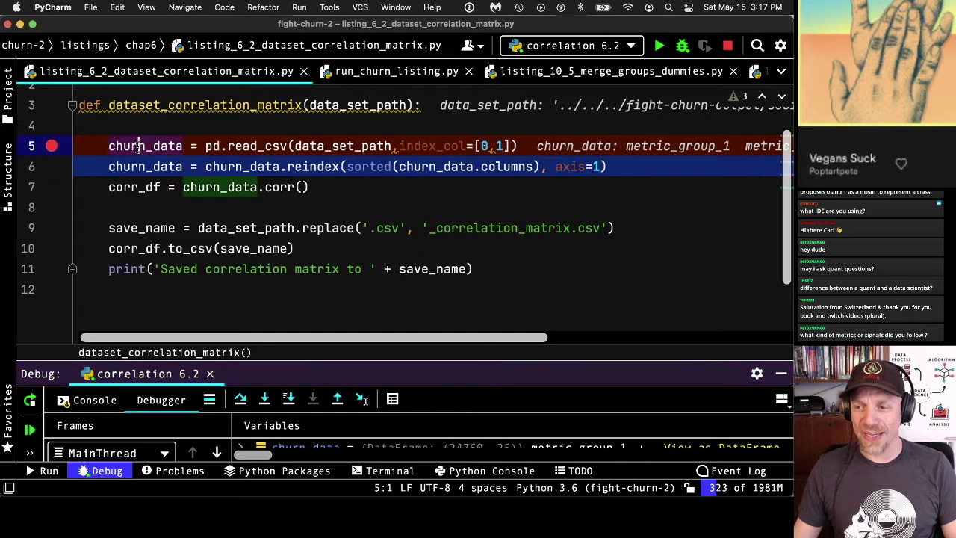
pyautogui.click(210, 207)
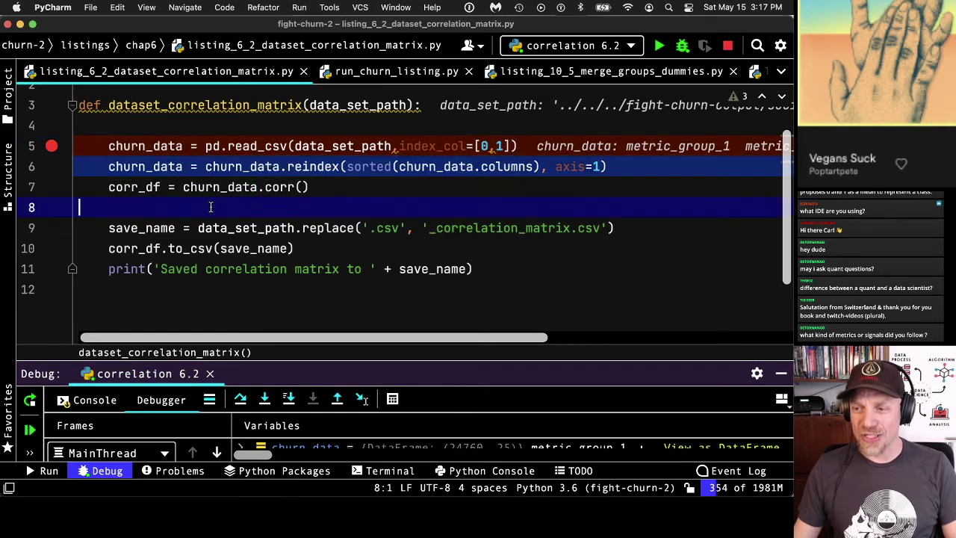
pyautogui.click(242, 400)
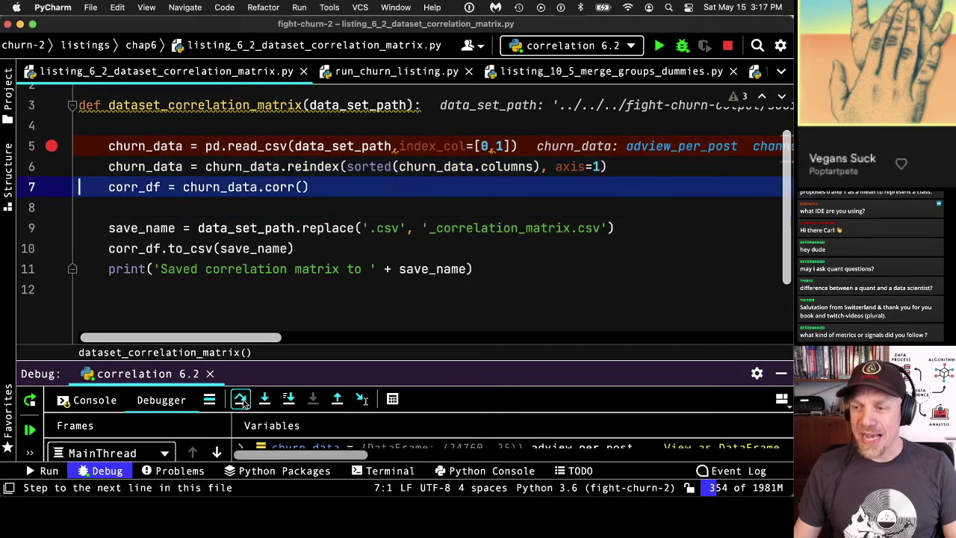
pyautogui.doubleClick(281, 187)
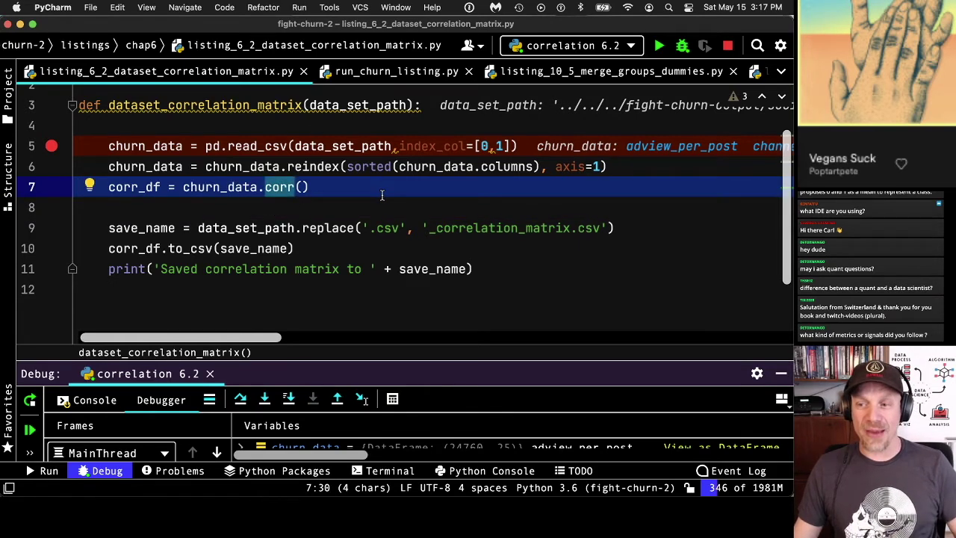
pyautogui.scroll(2, 382, 194)
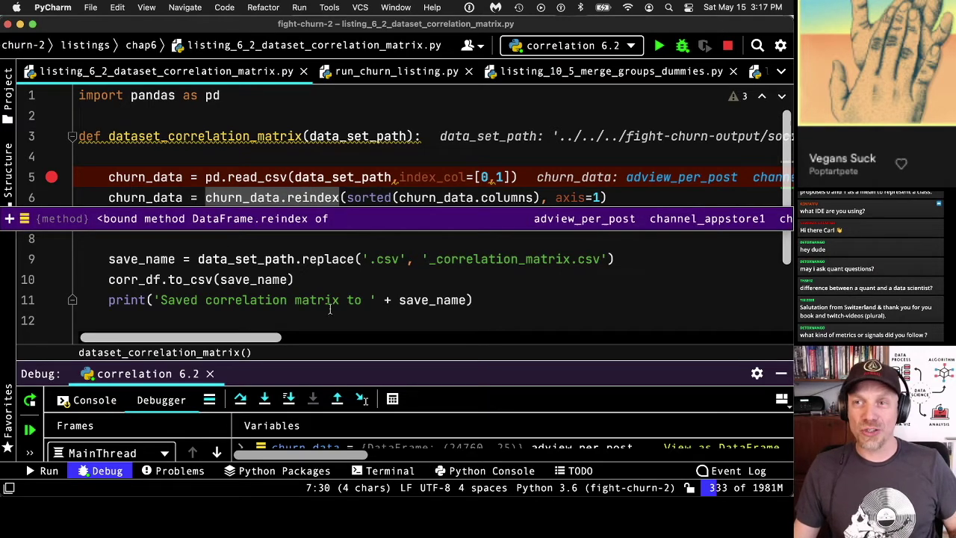
# - Step over the remaining lines of the dataset_correlation_matrix function in the debugger and resume the program until it finishes
pyautogui.click(240, 399)
pyautogui.doubleClick(139, 218)
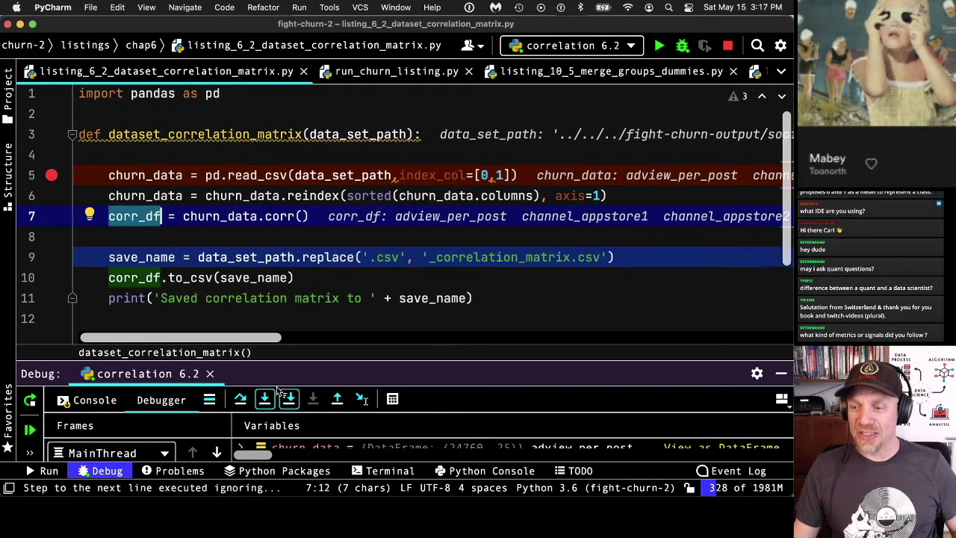
pyautogui.click(240, 399)
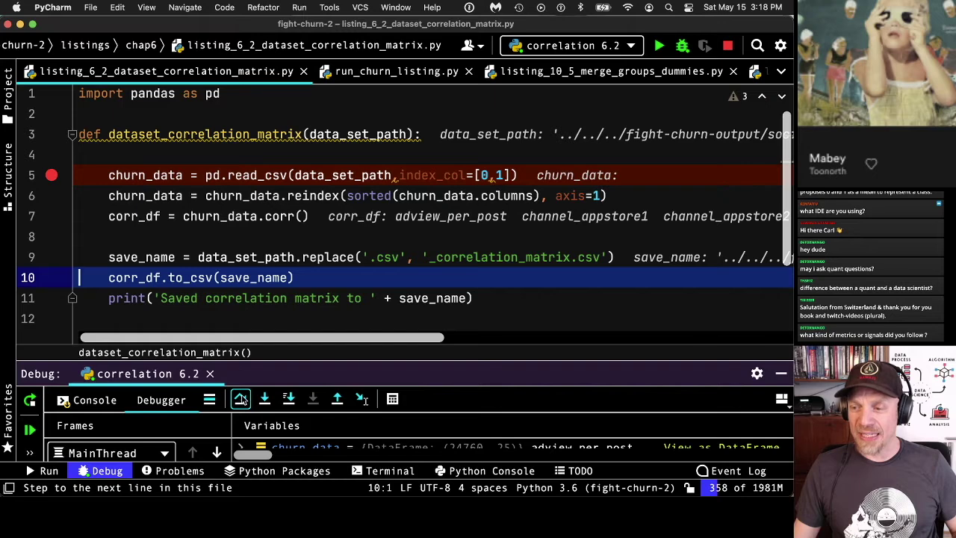
pyautogui.click(240, 399)
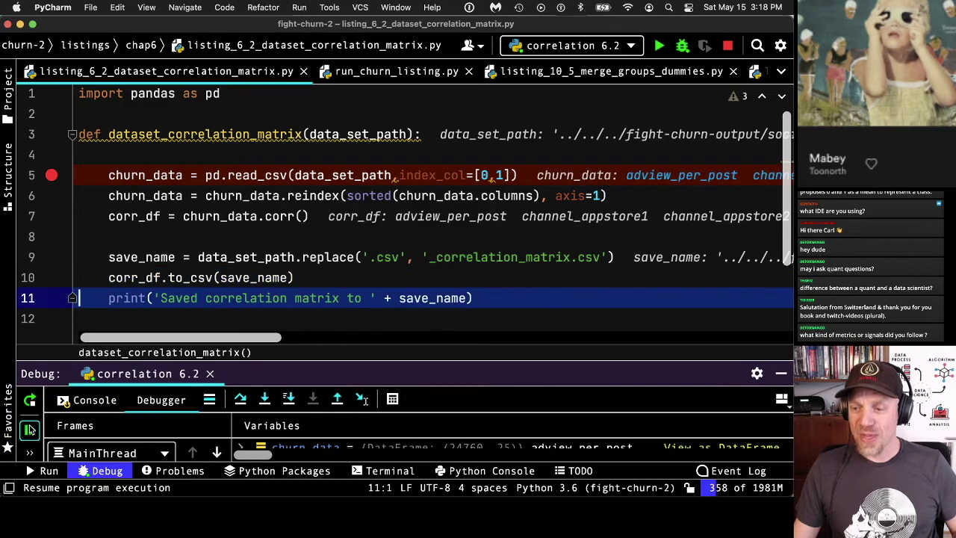
pyautogui.click(29, 428)
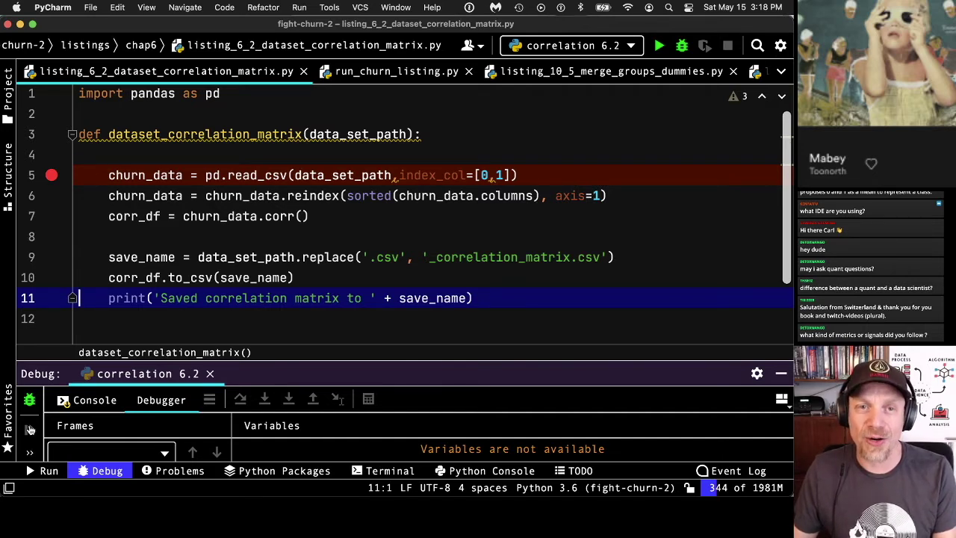
# - Switch to Finder, open socialnet_2_dataset3_groupscore_correlation_matrix.csv in Excel and widen its window
pyautogui.press('super+Tab')
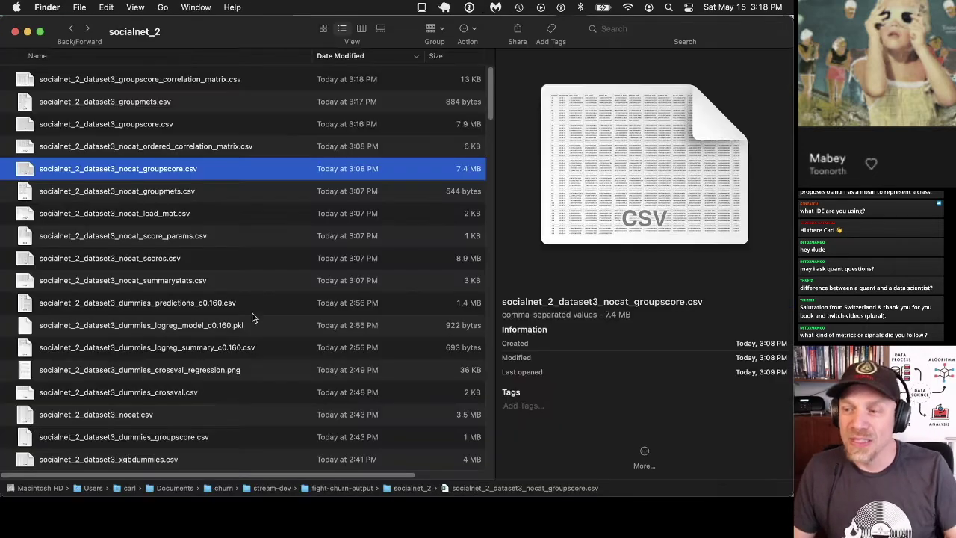
pyautogui.doubleClick(180, 80)
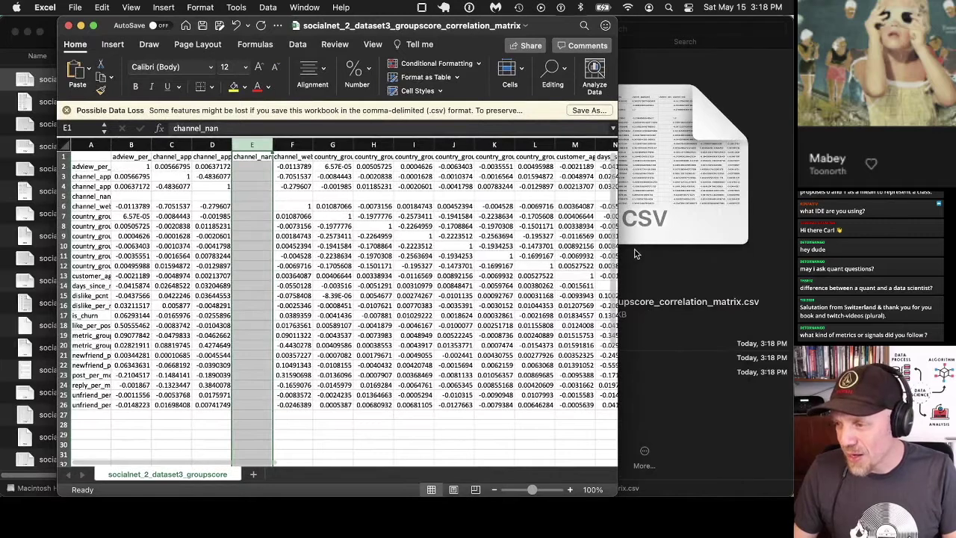
pyautogui.moveTo(619, 257); pyautogui.dragTo(793, 257)
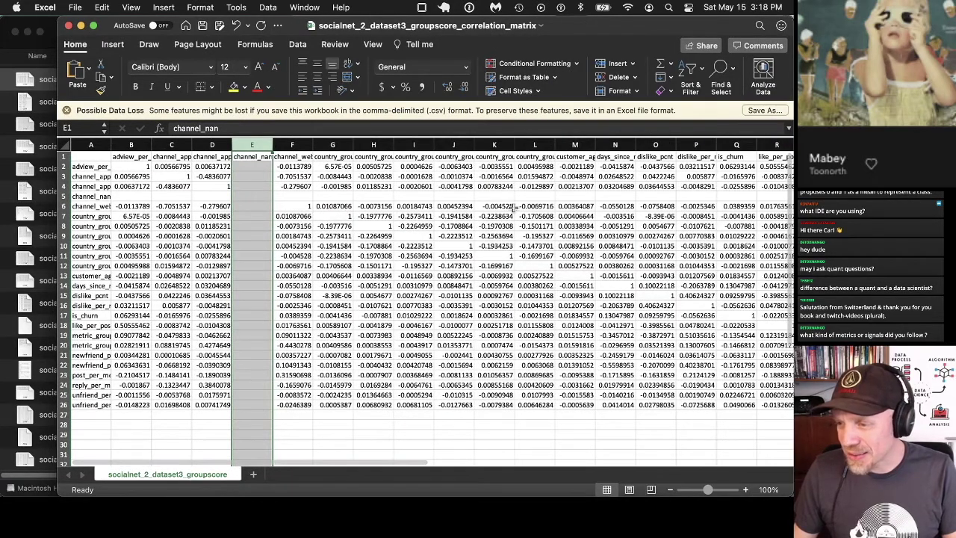
# - Delete the empty channel_nan column E and the matching channel_nan row 5 from the correlation matrix
pyautogui.rightClick(254, 140)
pyautogui.click(290, 222)
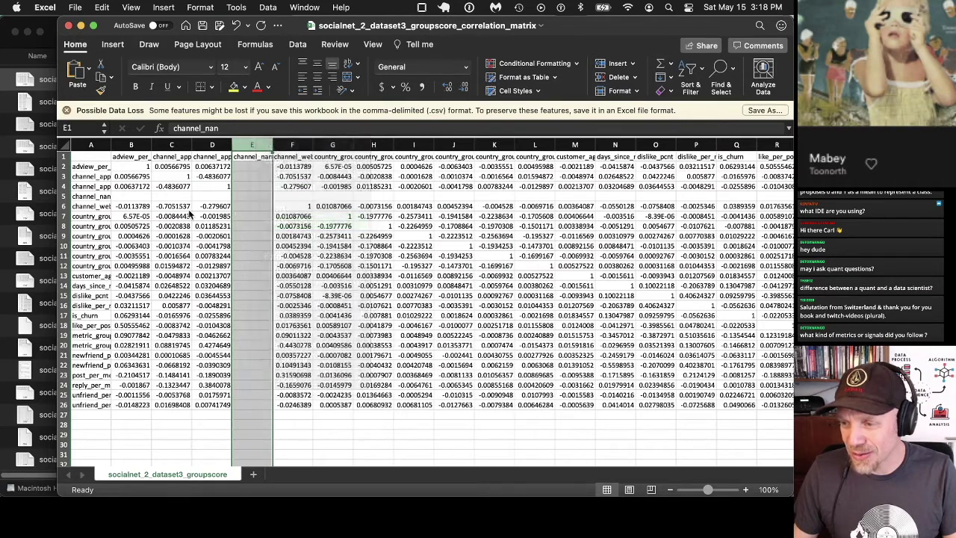
pyautogui.click(64, 195)
pyautogui.rightClick(64, 196)
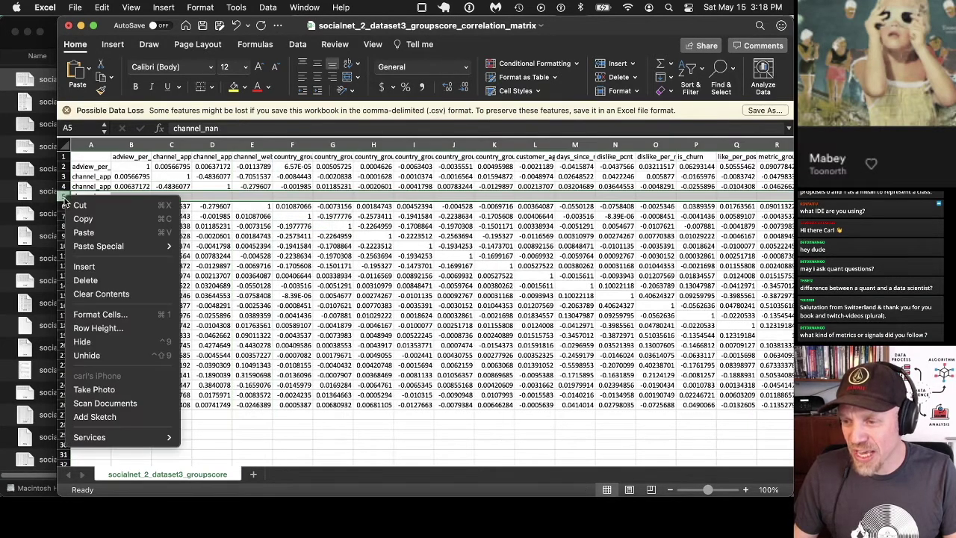
pyautogui.click(85, 280)
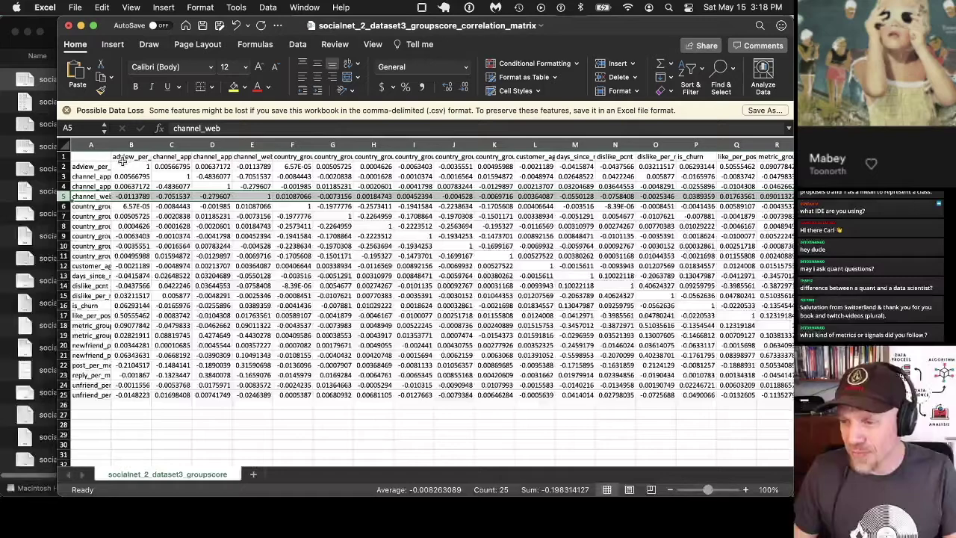
# - Enlarge the sheet to 120% and apply the Number format to all correlation values in B2:Y25
pyautogui.click(747, 490)
pyautogui.click(747, 489)
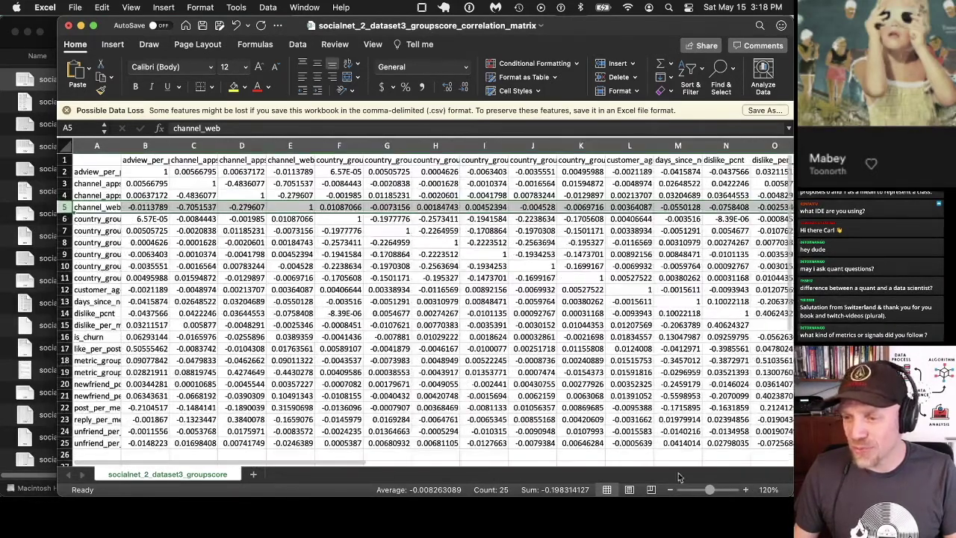
pyautogui.click(149, 171)
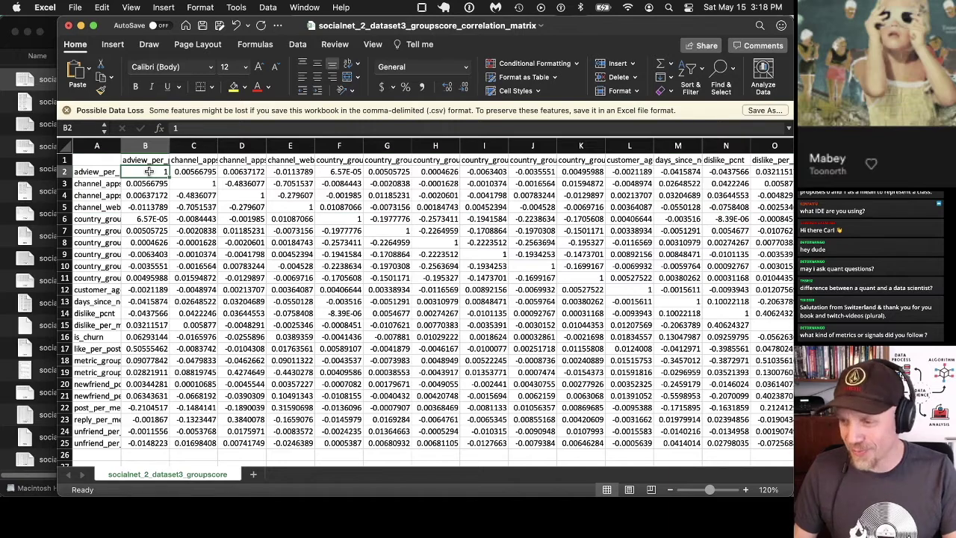
pyautogui.press('super+shift+Down')
pyautogui.press('super+shift+Right')
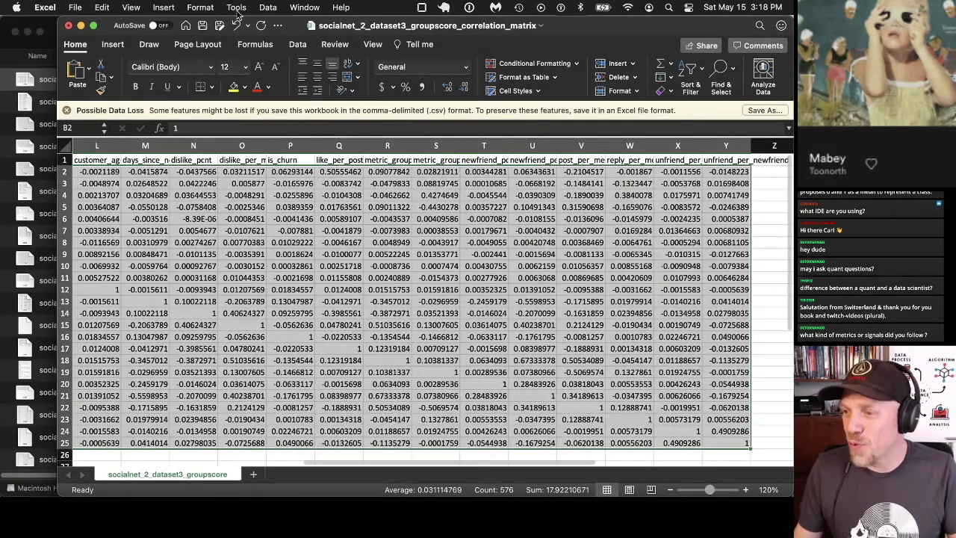
pyautogui.click(466, 66)
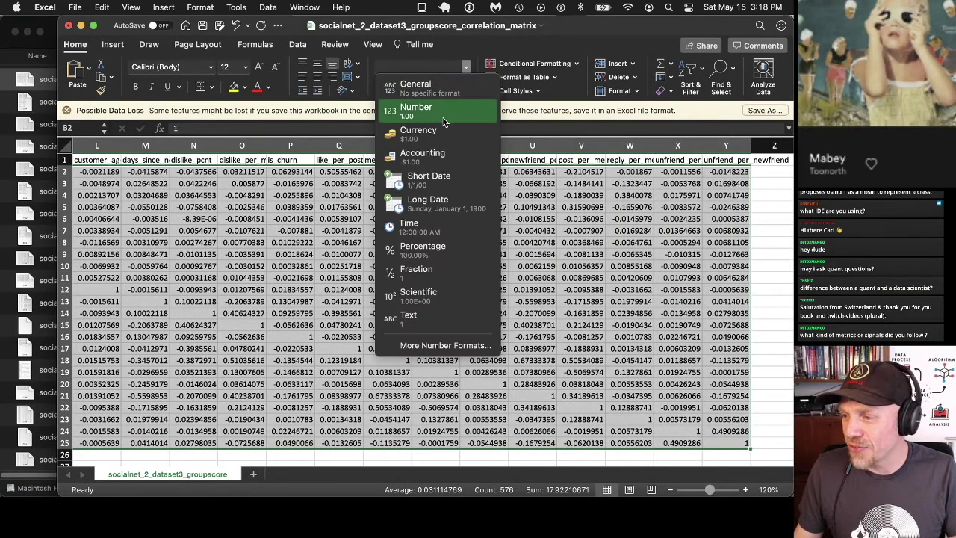
pyautogui.click(416, 109)
# - Apply a three-color conditional scale with red for high, yellow for middle and green for low correlations, and enlarge the workbook window
pyautogui.click(493, 64)
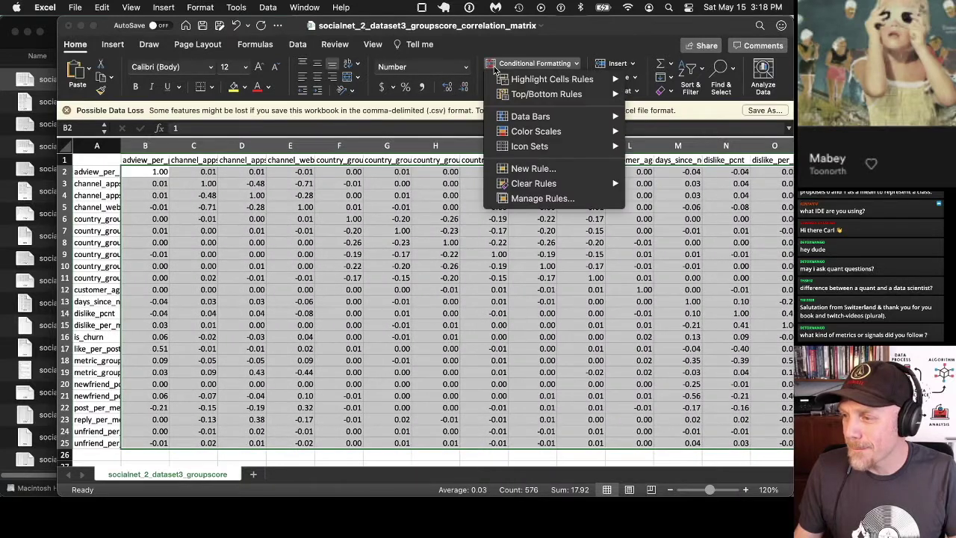
pyautogui.moveTo(514, 131)
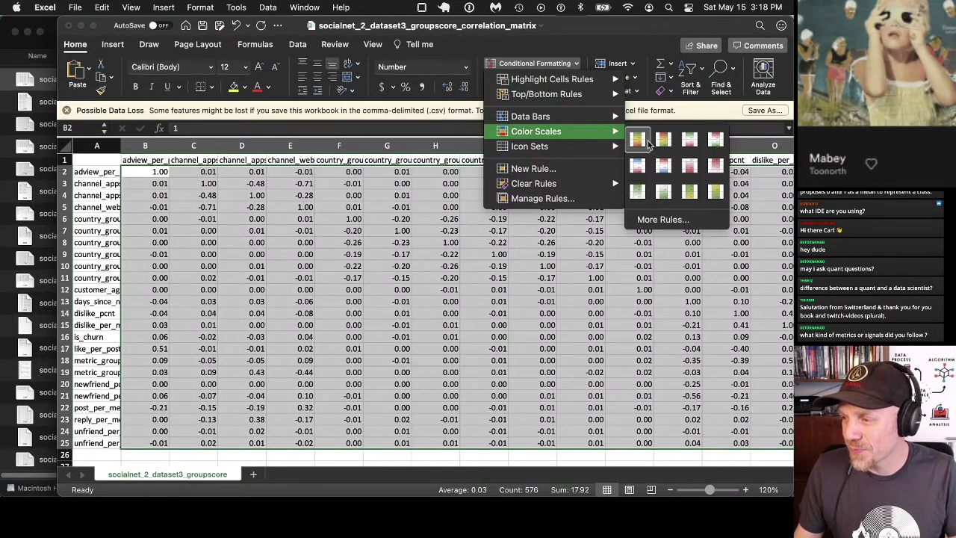
pyautogui.click(658, 140)
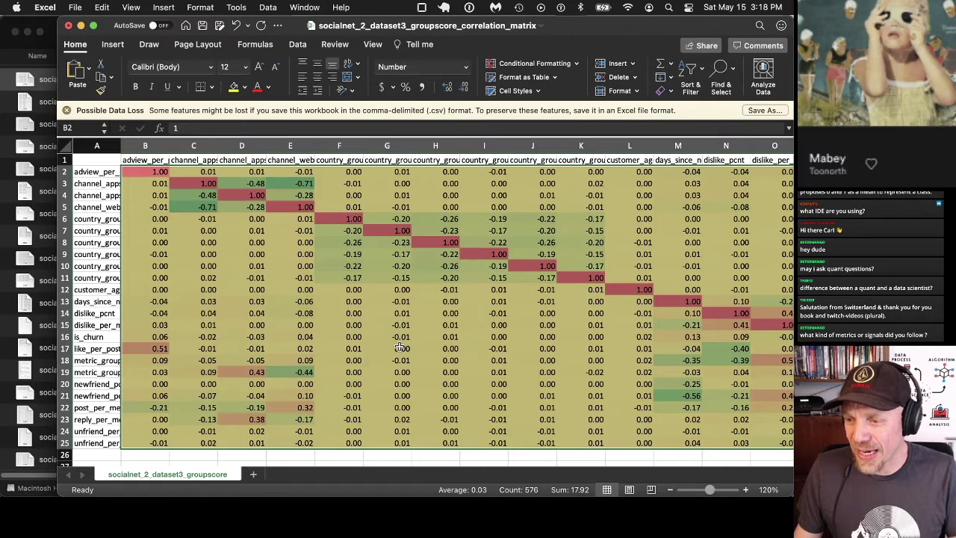
pyautogui.click(93, 27)
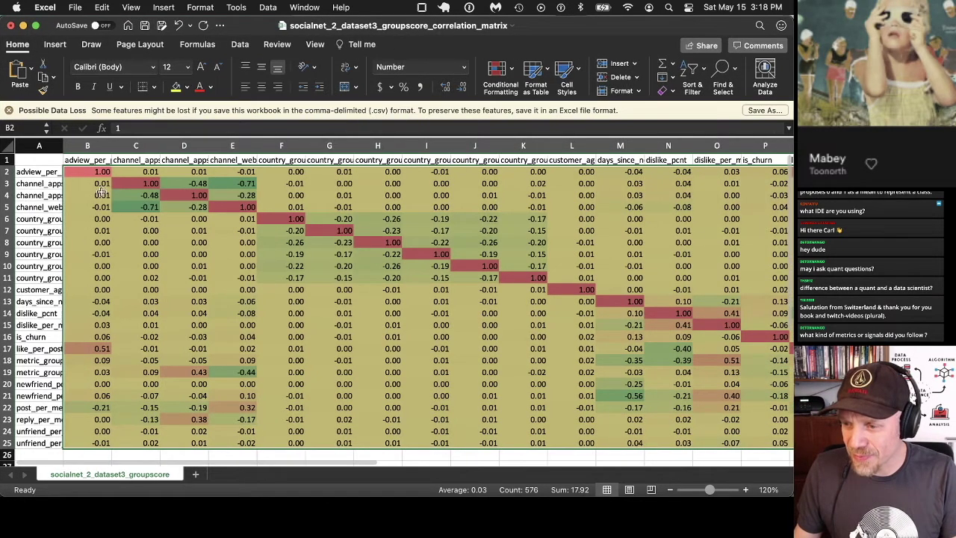
pyautogui.click(94, 177)
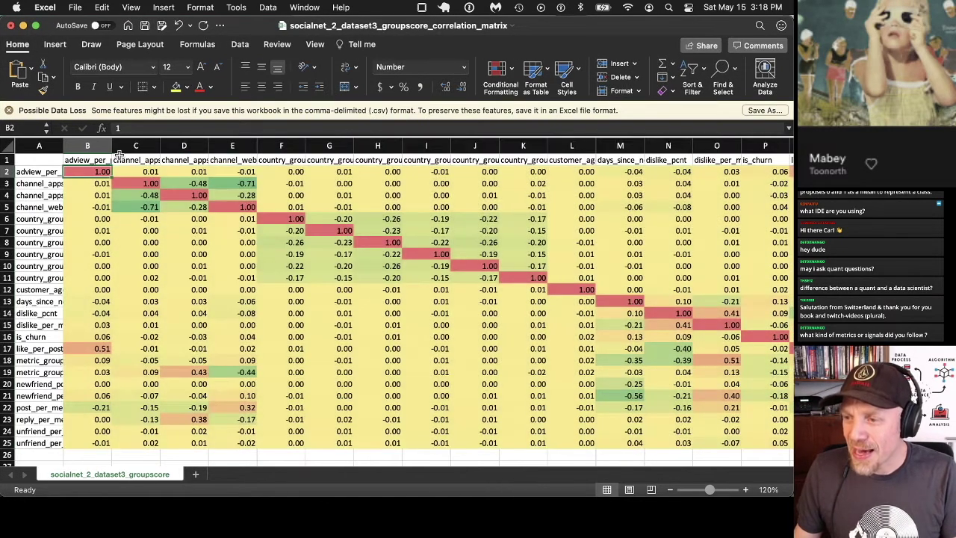
# - Freeze the header row and label column at cell B2 and magnify the sheet to 150%
pyautogui.click(315, 45)
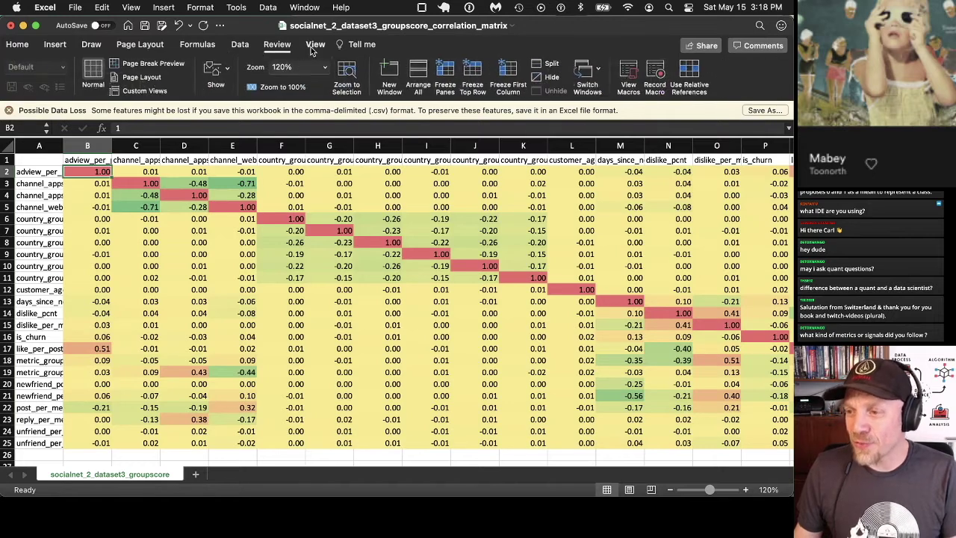
pyautogui.click(446, 74)
pyautogui.click(745, 489)
pyautogui.click(745, 490)
pyautogui.click(745, 489)
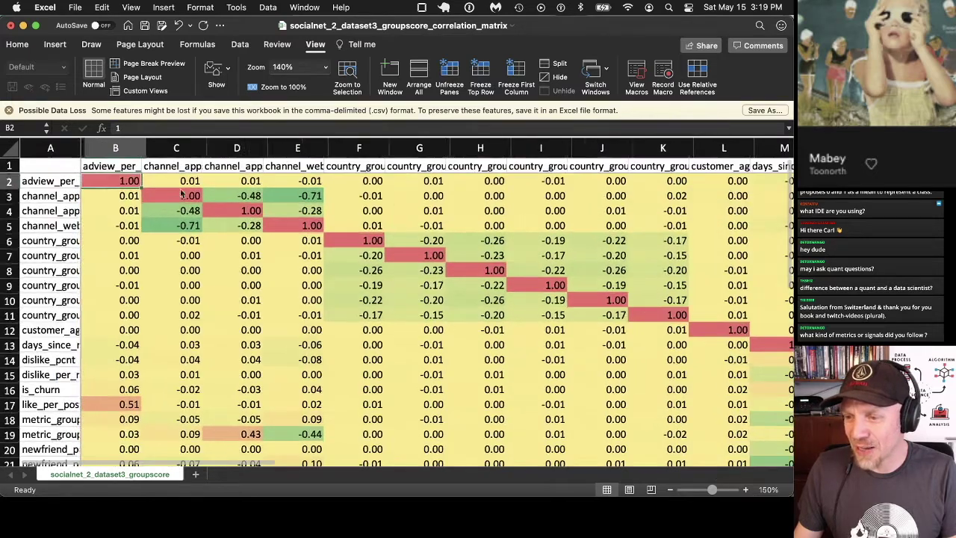
# - Widen label column A and wrap the header text in row 1
pyautogui.moveTo(80, 148); pyautogui.dragTo(103, 148)
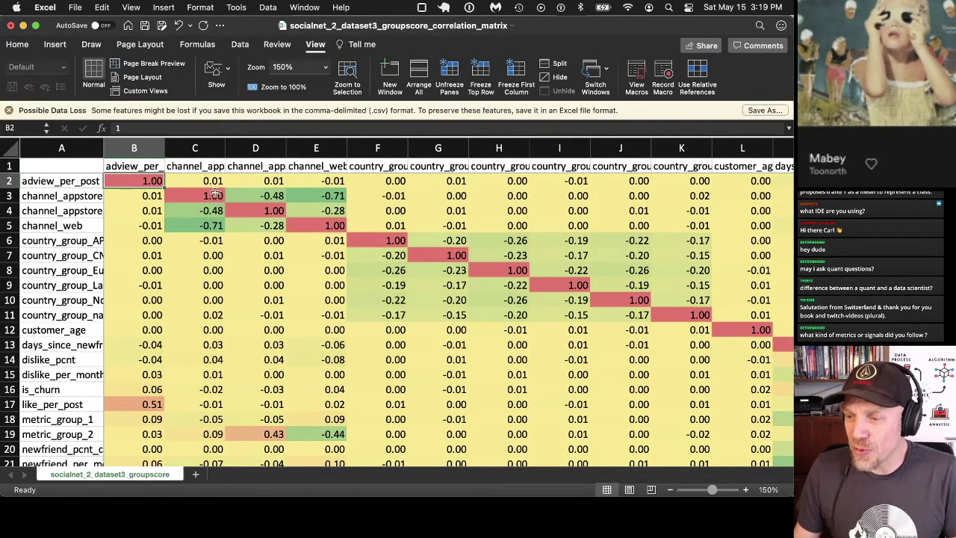
pyautogui.click(10, 165)
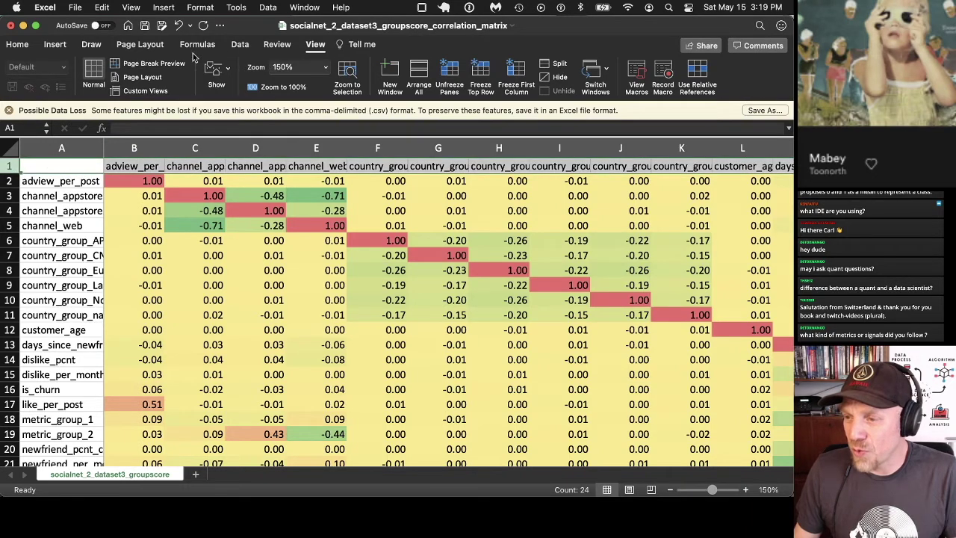
pyautogui.click(15, 44)
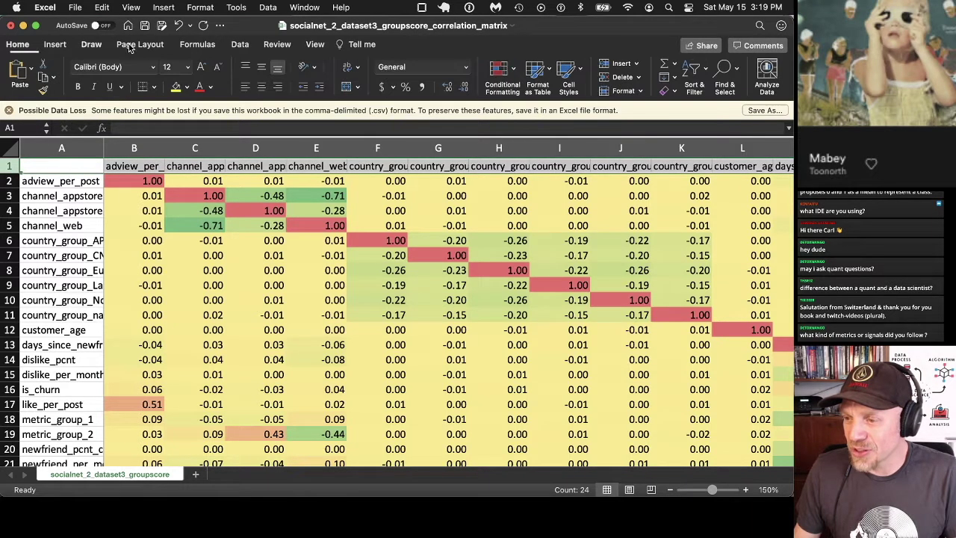
pyautogui.click(301, 69)
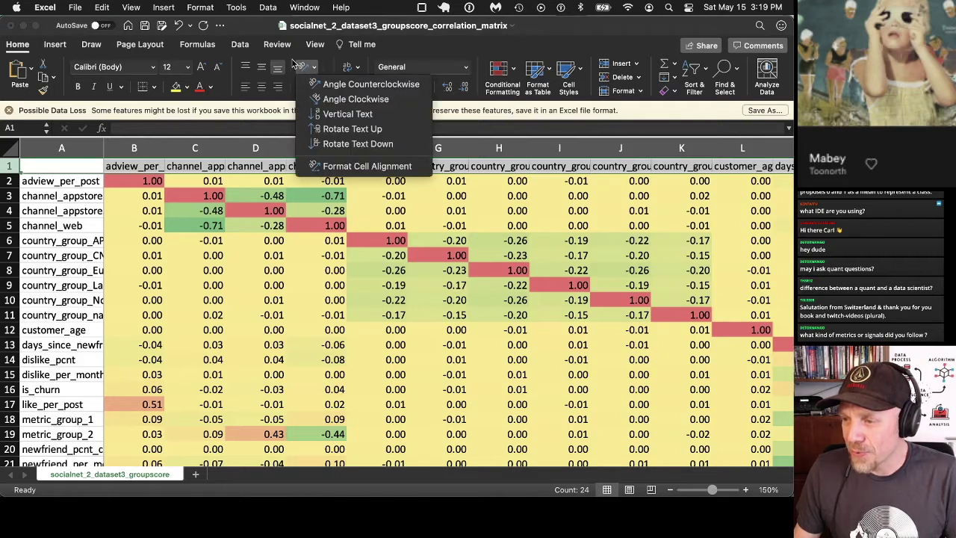
pyautogui.click(310, 69)
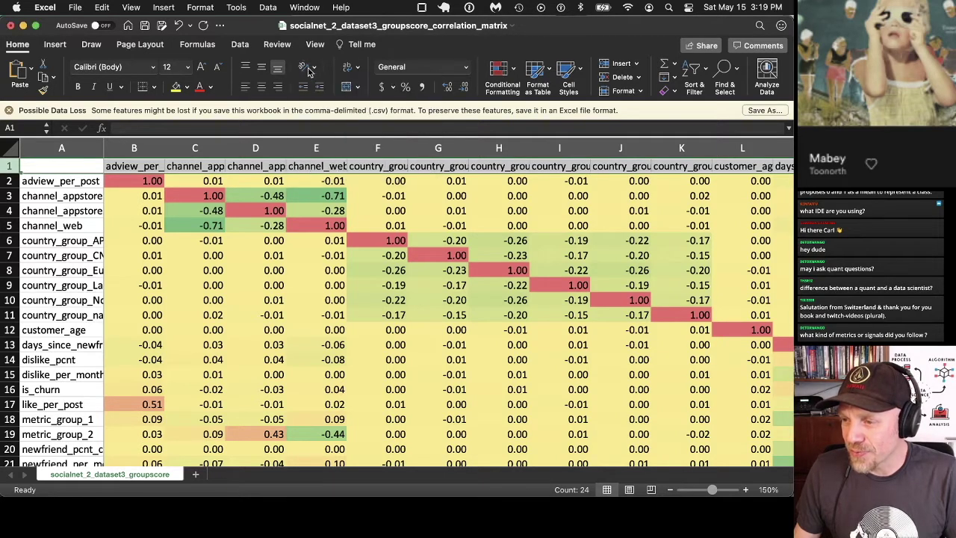
pyautogui.click(348, 67)
# - Examine the correlations within the channel block C3:E5 and within the country group block F6:K11
pyautogui.moveTo(180, 225); pyautogui.dragTo(309, 258)
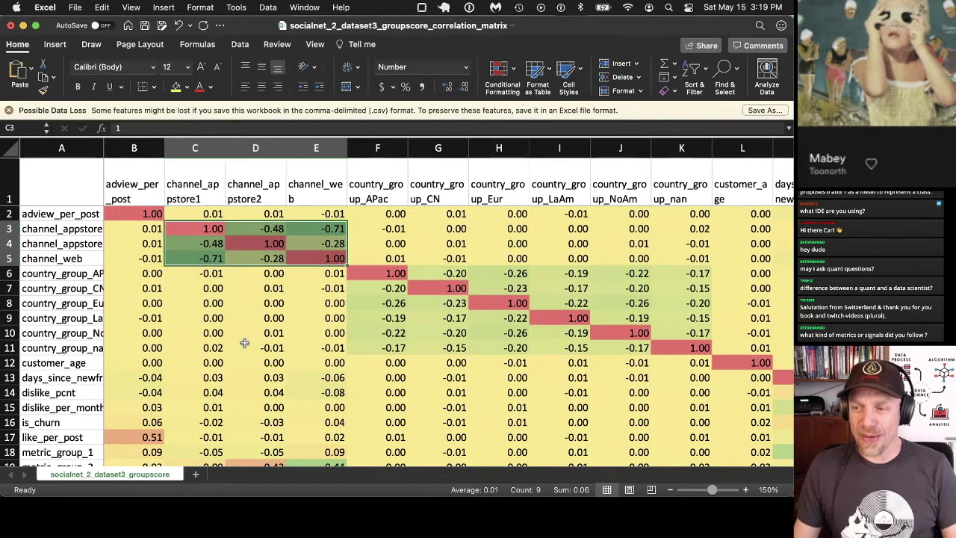
pyautogui.click(213, 259)
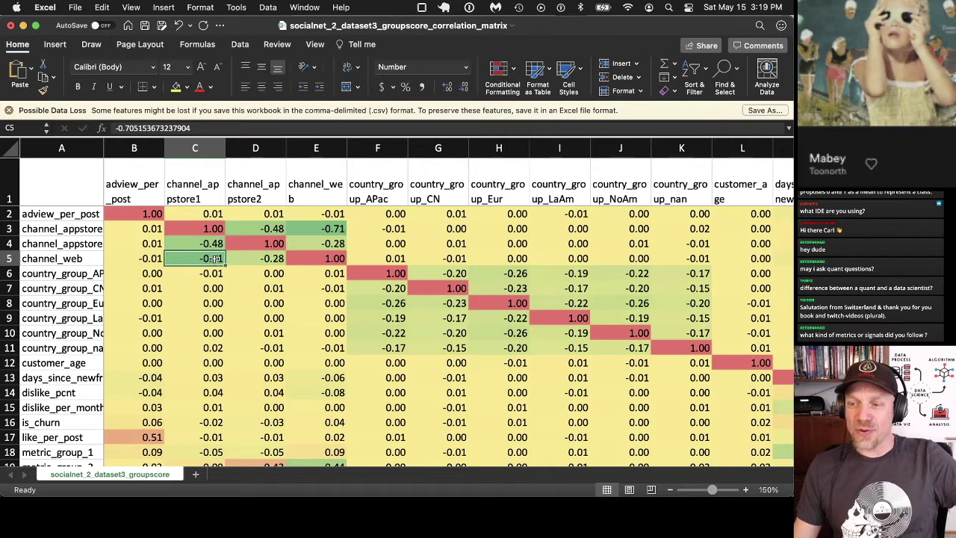
pyautogui.click(68, 257)
pyautogui.click(193, 243)
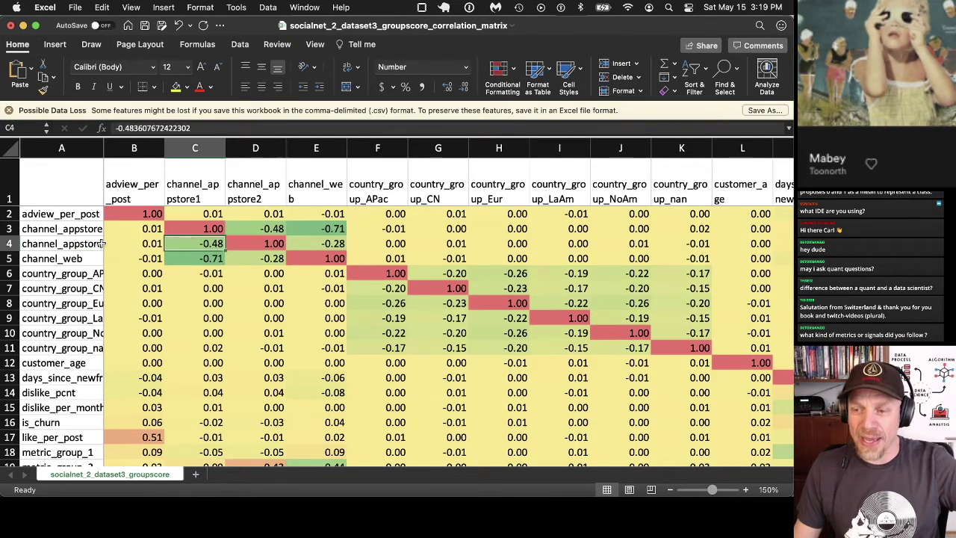
pyautogui.click(69, 244)
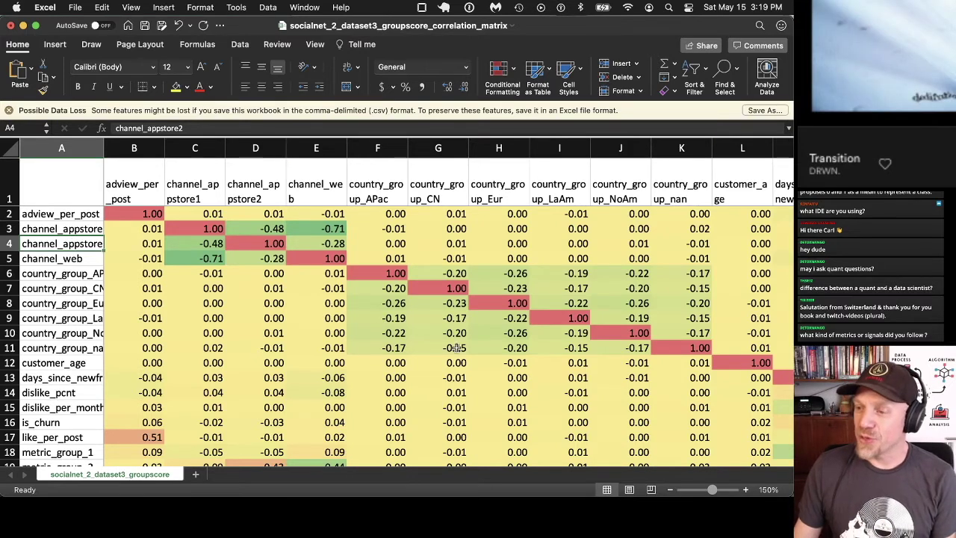
pyautogui.click(381, 270)
pyautogui.moveTo(380, 270); pyautogui.dragTo(681, 344)
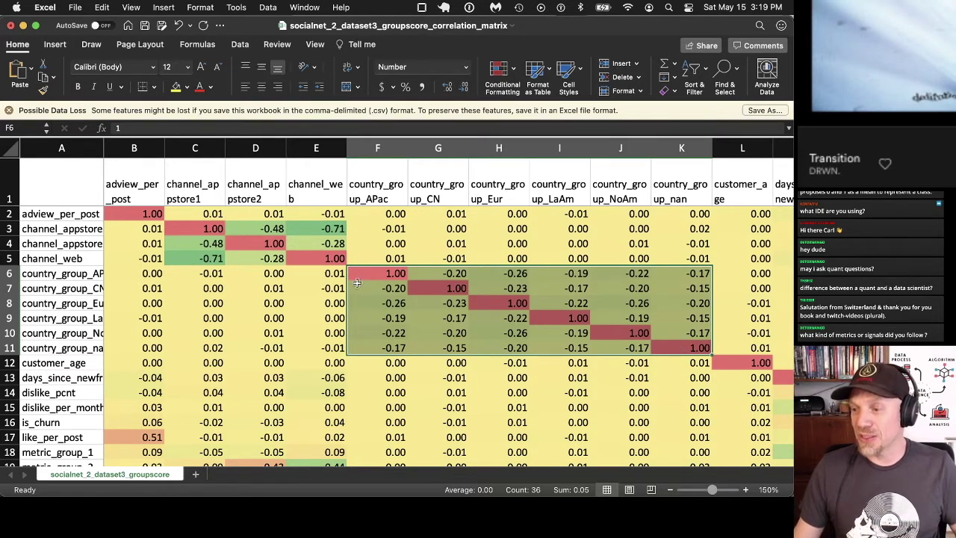
pyautogui.click(452, 243)
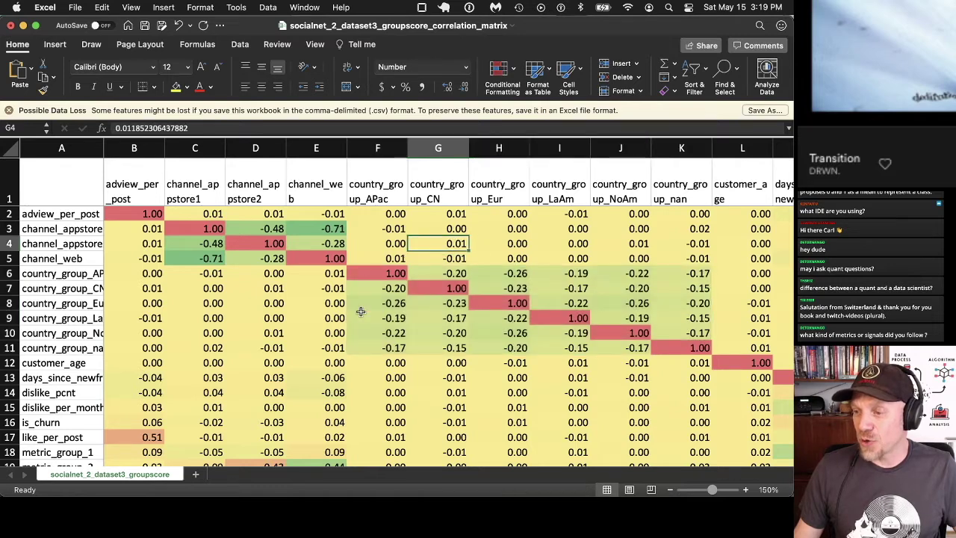
pyautogui.click(380, 273)
pyautogui.moveTo(380, 273); pyautogui.dragTo(699, 341)
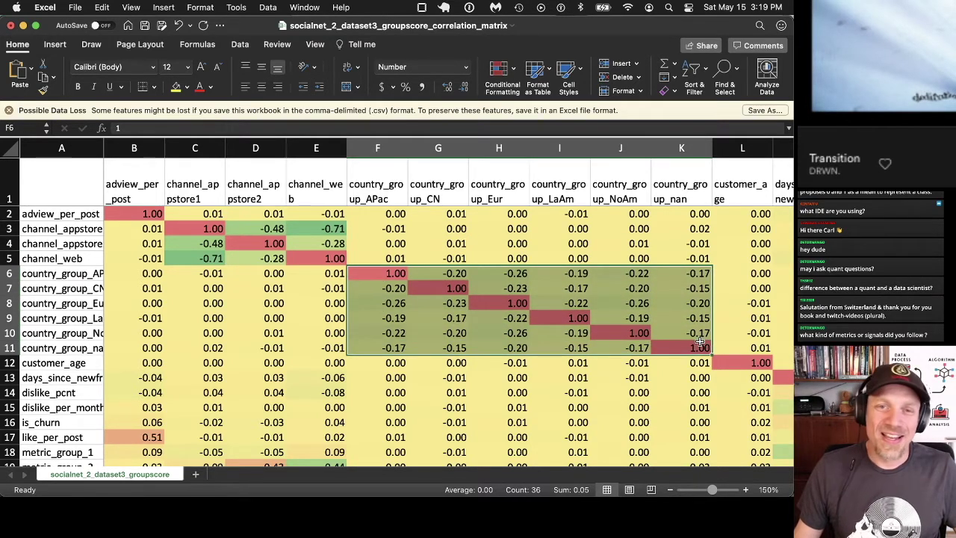
# - Examine the correlations of dislike_per_month with dislike_pcnt and metric_group_1, and of metric_group_1 with newfriend_per_month and post_per_message
pyautogui.click(305, 363)
pyautogui.moveTo(183, 229); pyautogui.dragTo(315, 257)
pyautogui.scroll(-5, 513, 316)
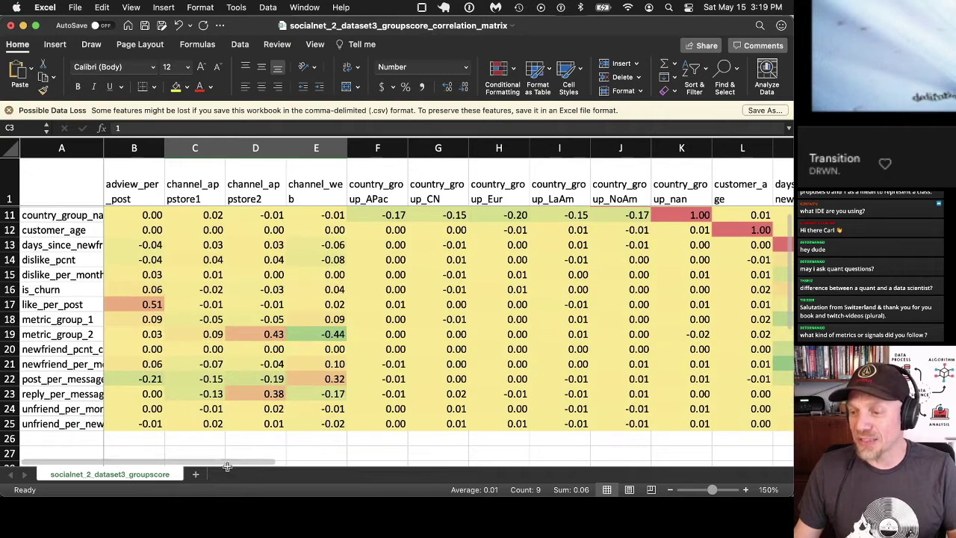
pyautogui.moveTo(228, 464); pyautogui.dragTo(480, 453)
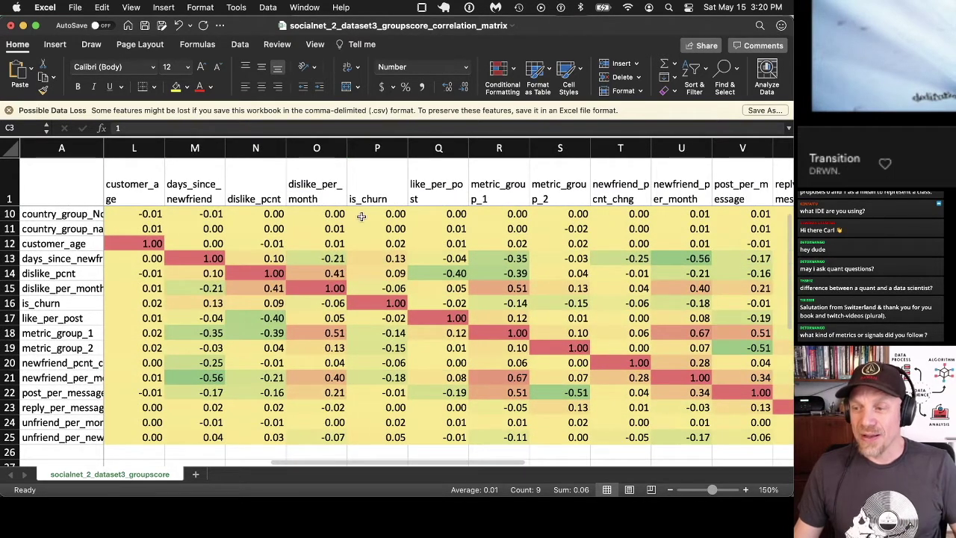
pyautogui.click(323, 185)
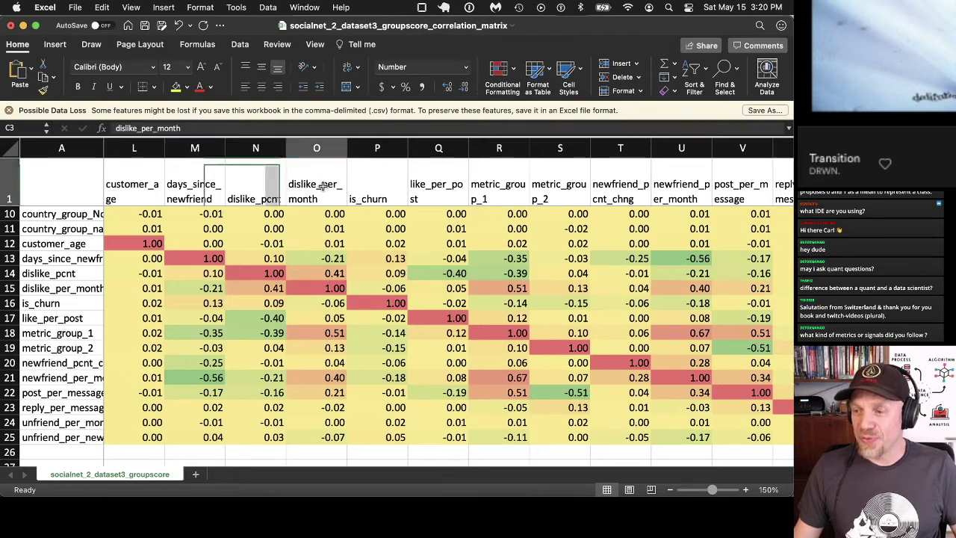
pyautogui.click(325, 273)
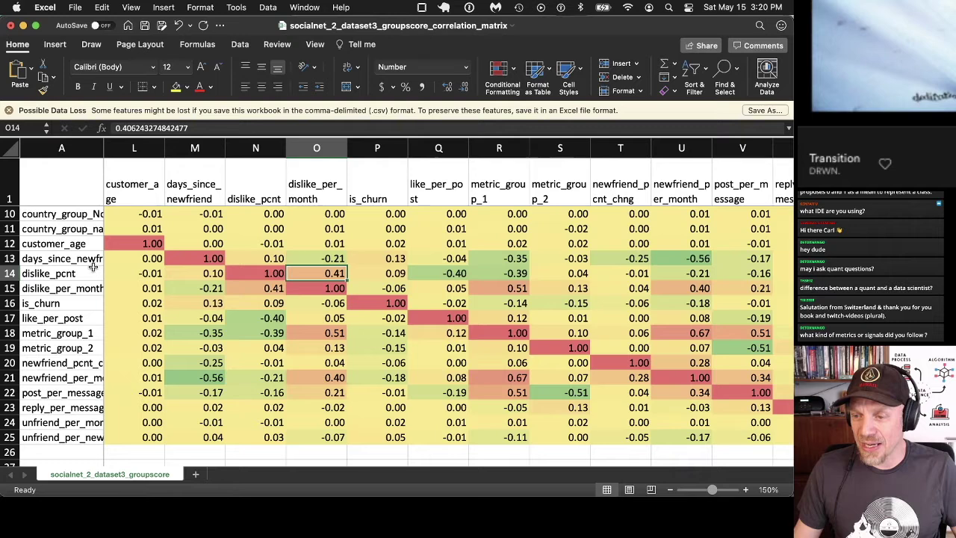
pyautogui.click(68, 273)
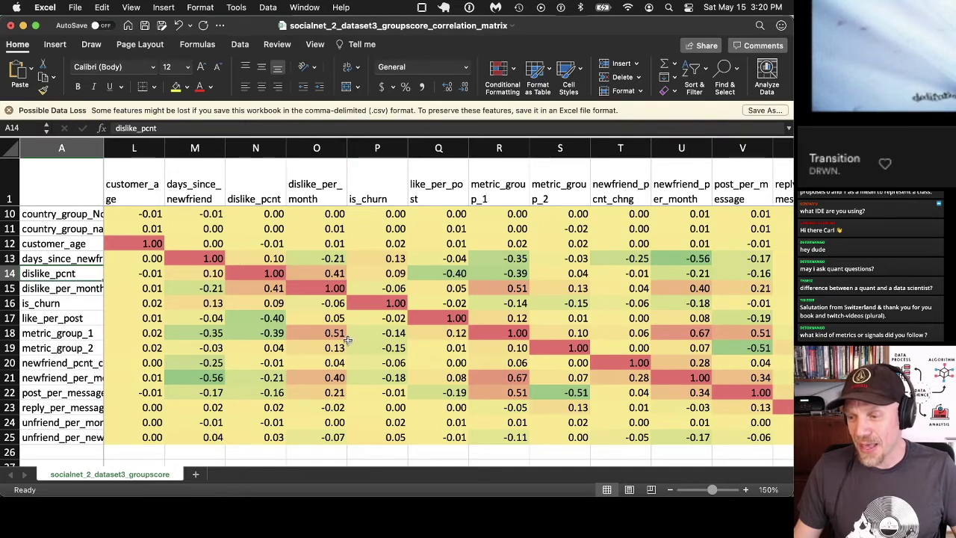
pyautogui.click(307, 332)
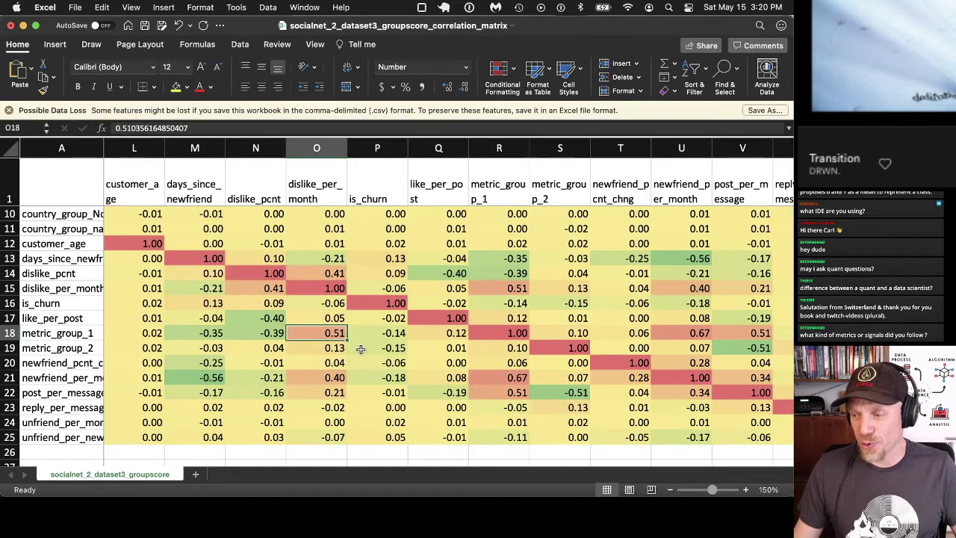
pyautogui.click(502, 187)
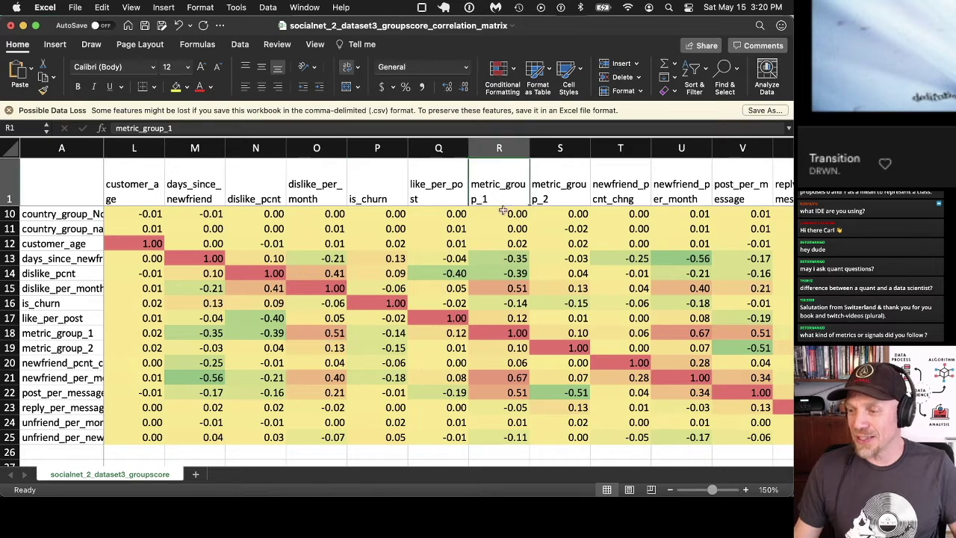
pyautogui.moveTo(500, 381)
pyautogui.mouseDown()
pyautogui.moveTo(497, 410)
pyautogui.moveTo(497, 392)
pyautogui.mouseUp()
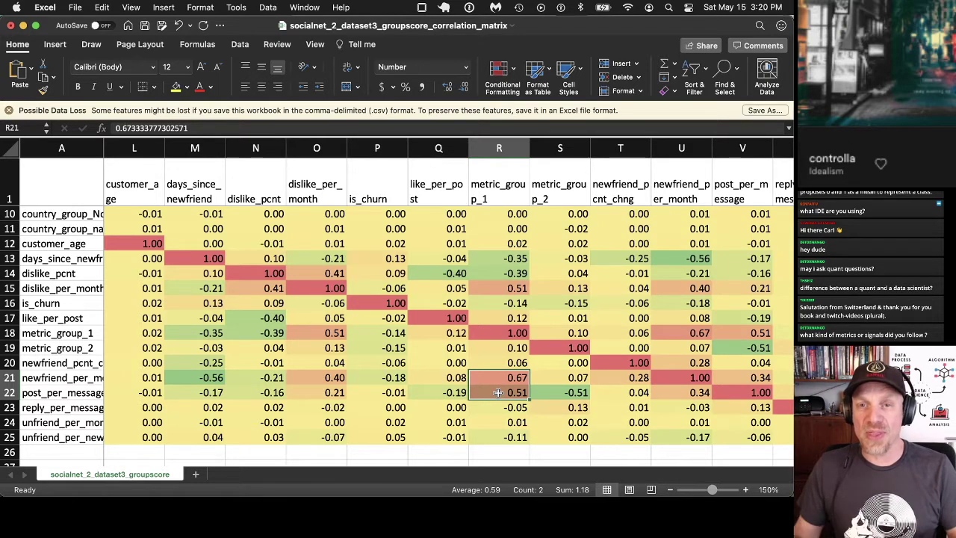
# - Examine how the three channel columns correlate with the metrics, focusing on channel_appstore2 against metric_group_2
pyautogui.moveTo(396, 462); pyautogui.dragTo(280, 468)
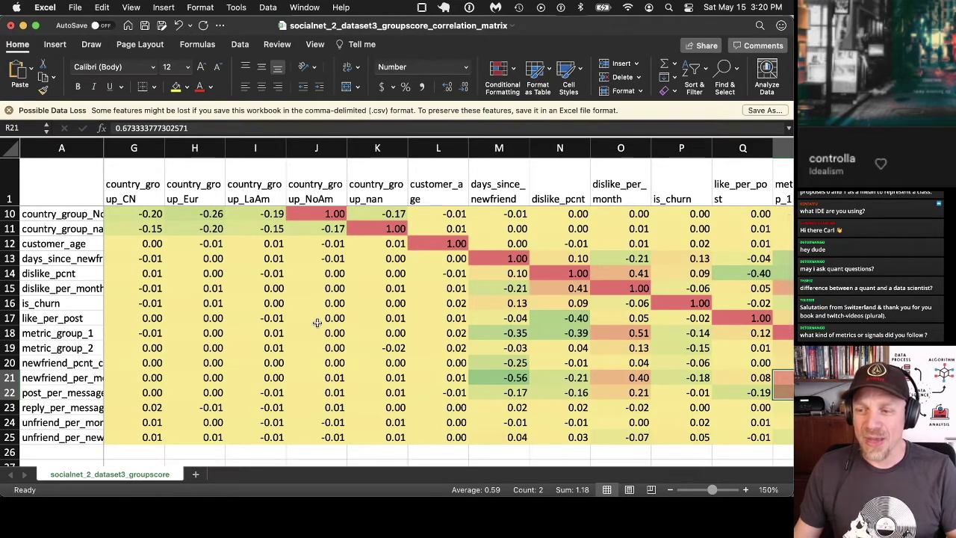
pyautogui.hscroll(-3, 323, 462)
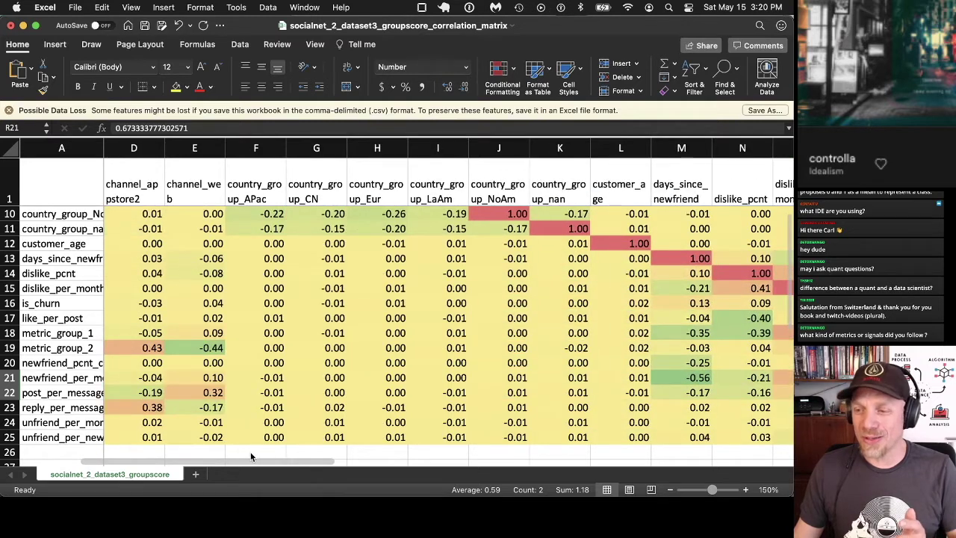
pyautogui.click(252, 452)
pyautogui.hscroll(-2, 278, 465)
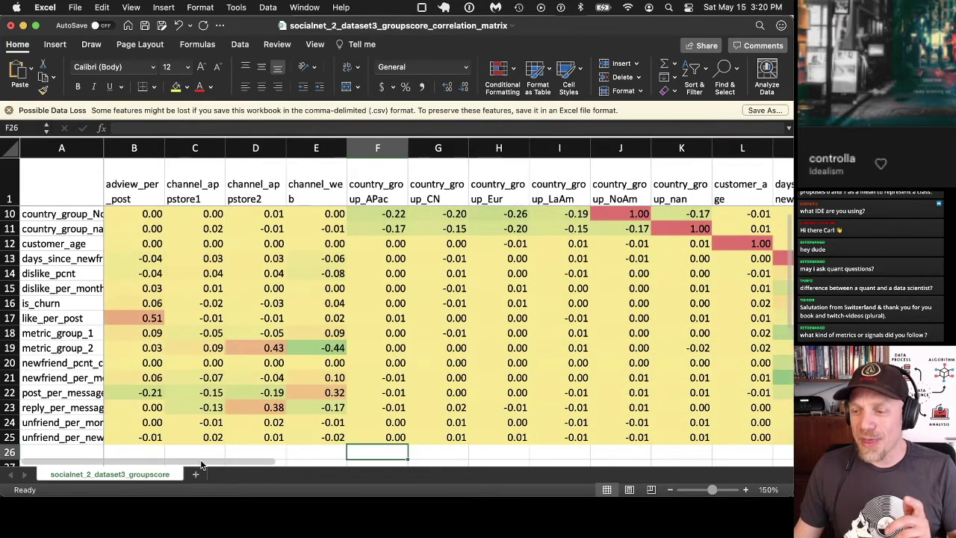
pyautogui.scroll(8, 315, 338)
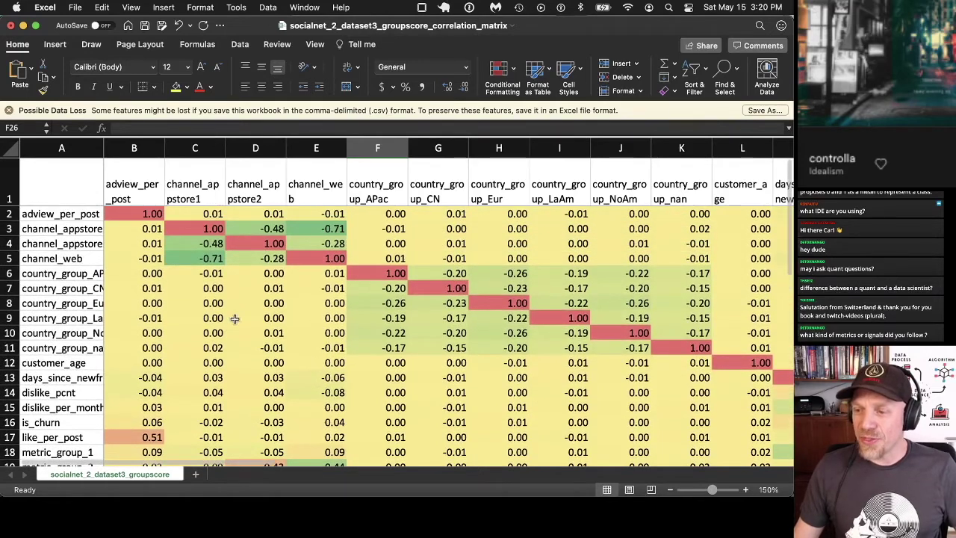
pyautogui.moveTo(185, 183); pyautogui.dragTo(302, 185)
pyautogui.scroll(-5, 256, 241)
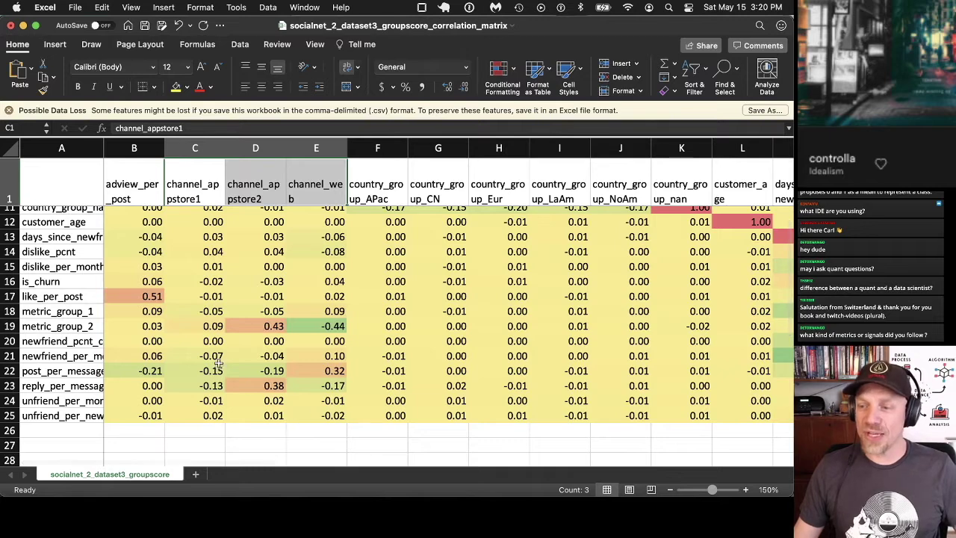
pyautogui.click(257, 322)
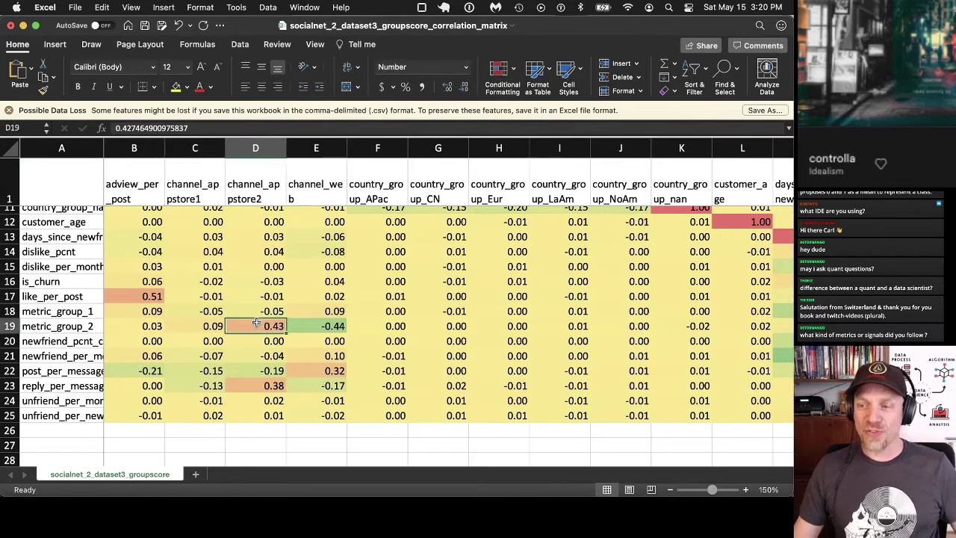
pyautogui.click(263, 178)
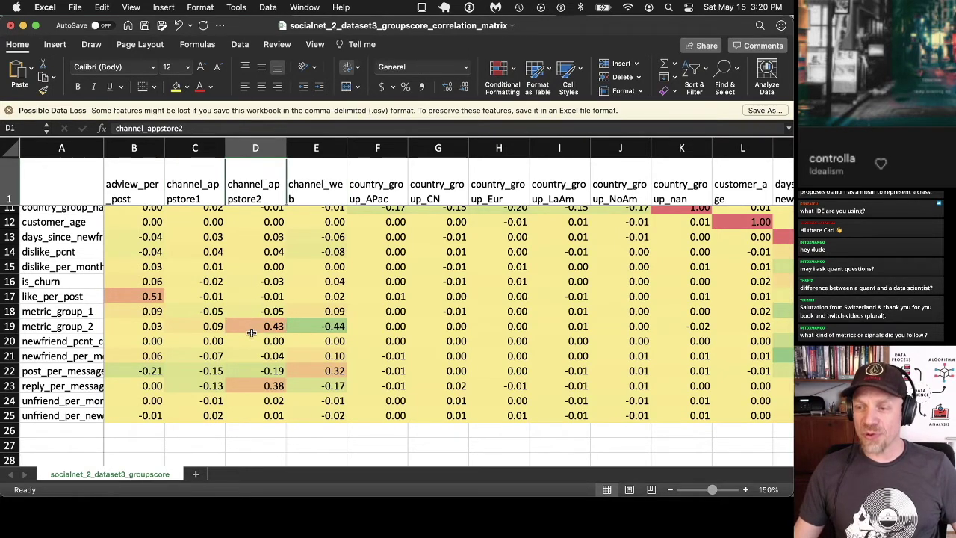
pyautogui.click(258, 326)
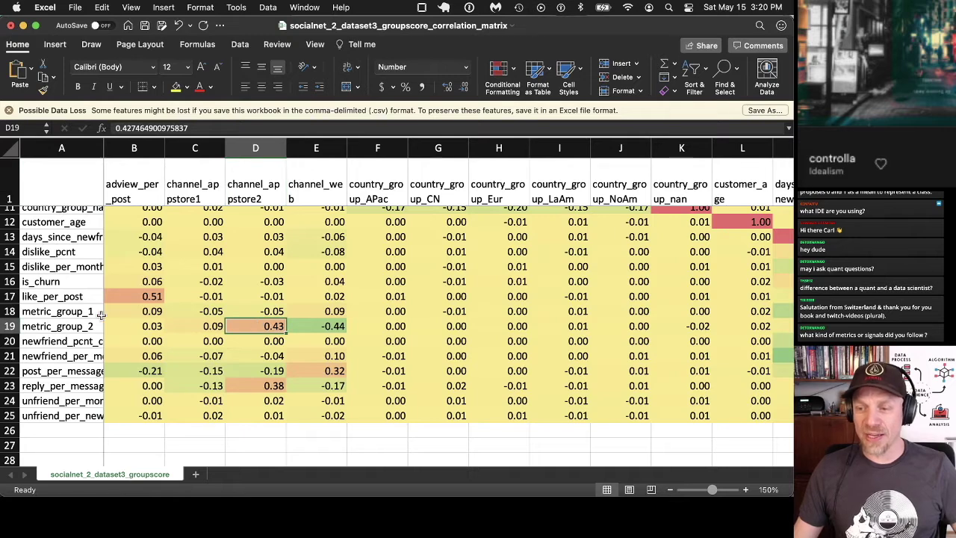
pyautogui.click(68, 325)
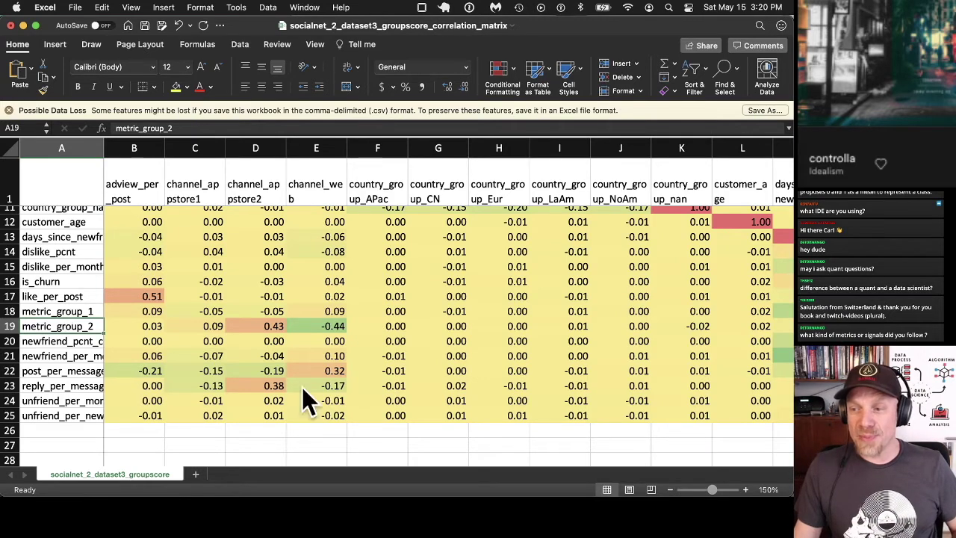
# - Compare the correlations of channel_appstore2 with metric_group_2 and reply_per_message, and of channel_web with post_per_message
pyautogui.click(256, 187)
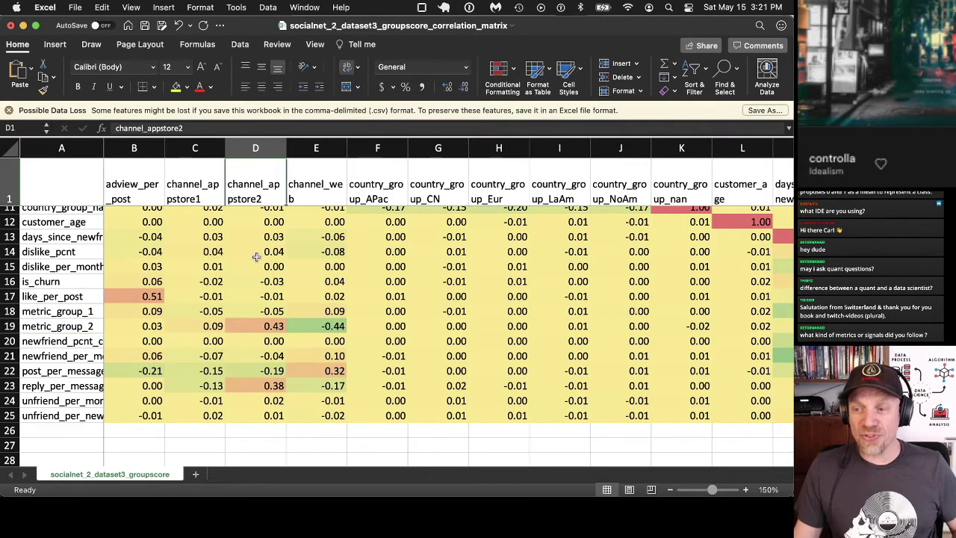
pyautogui.click(256, 313)
pyautogui.click(256, 326)
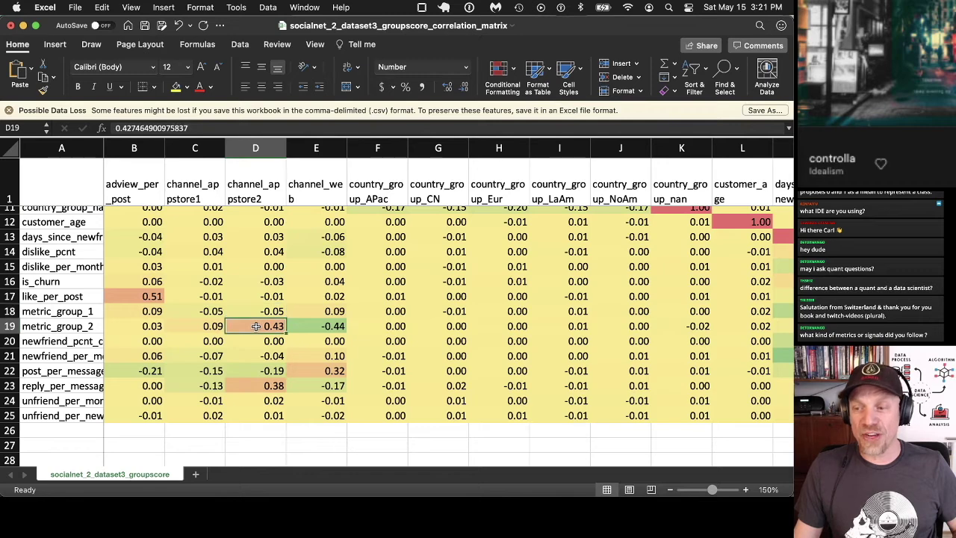
pyautogui.click(263, 386)
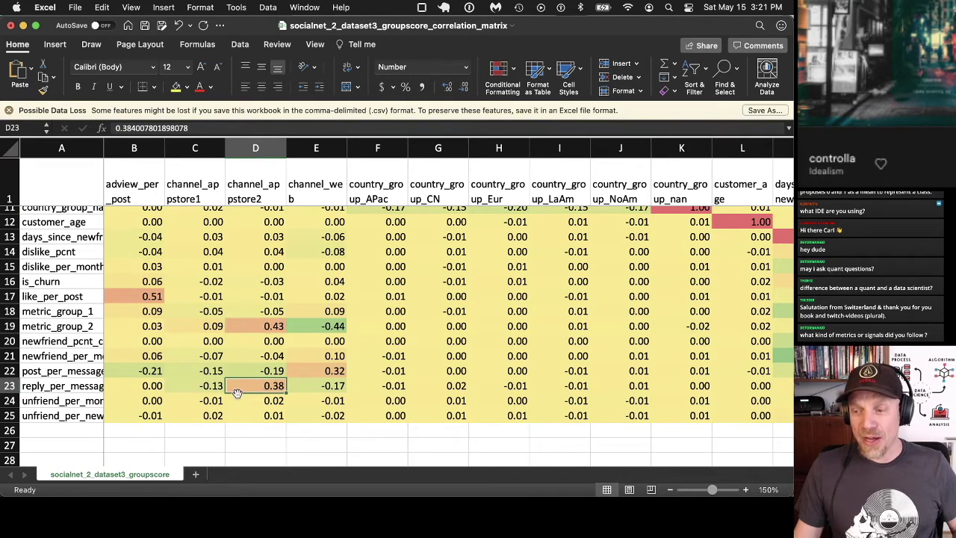
pyautogui.click(67, 388)
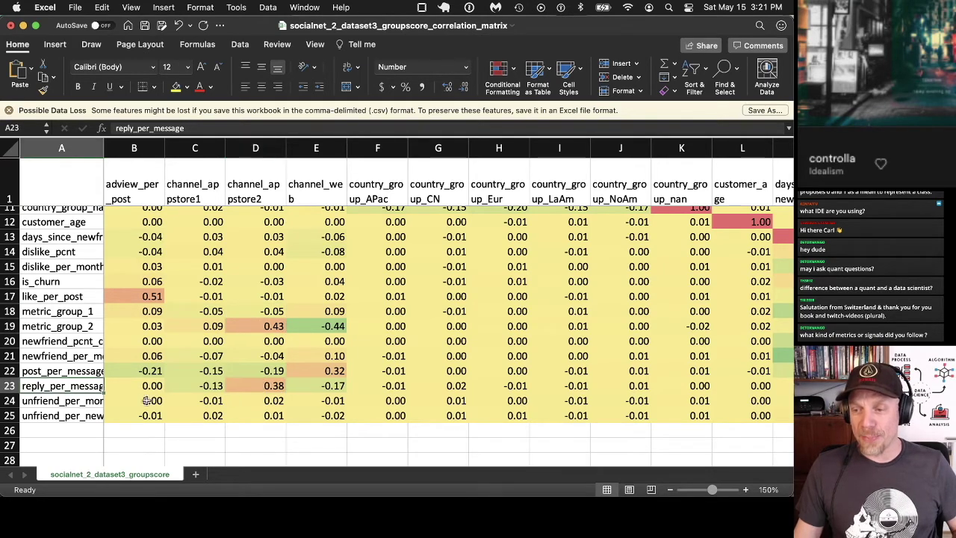
pyautogui.click(256, 387)
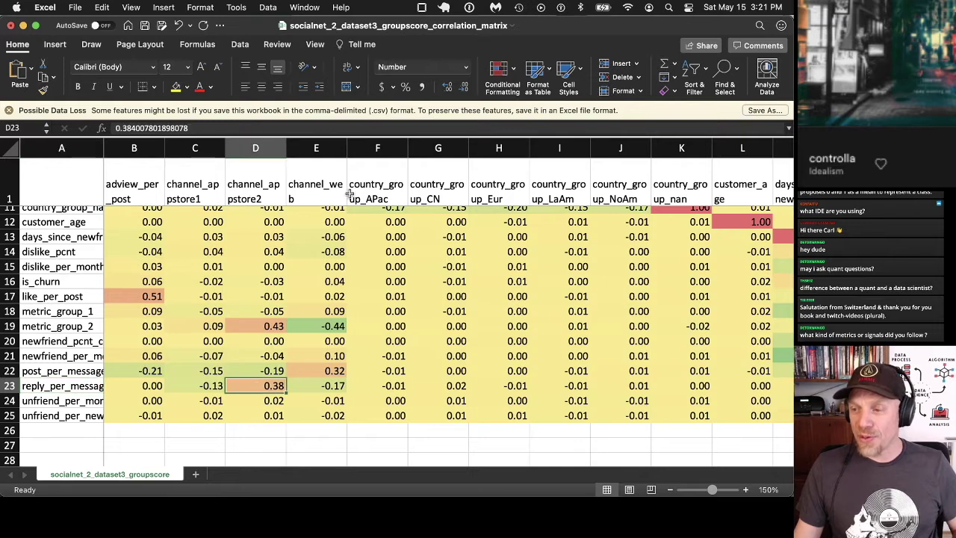
pyautogui.click(292, 176)
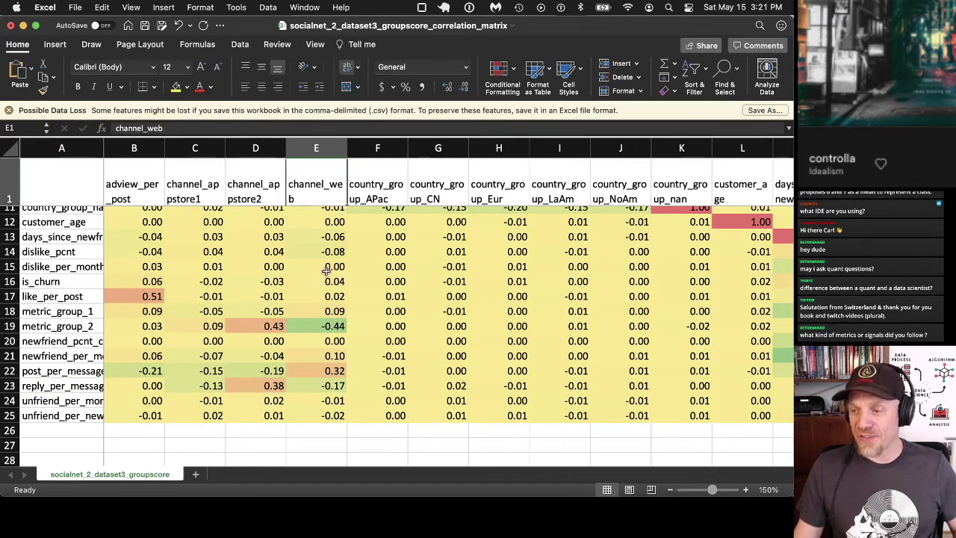
pyautogui.click(327, 372)
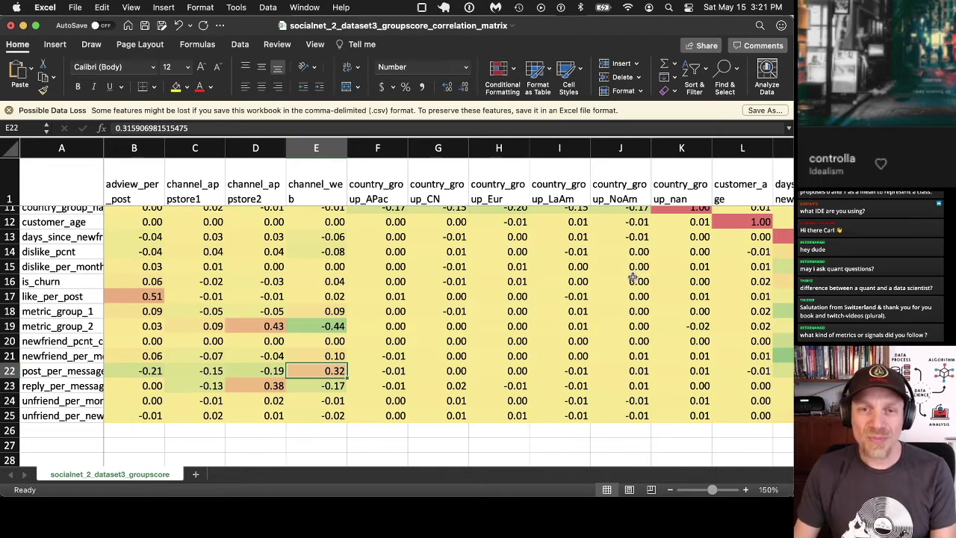
pyautogui.hotkey('ctrl', 'Right')
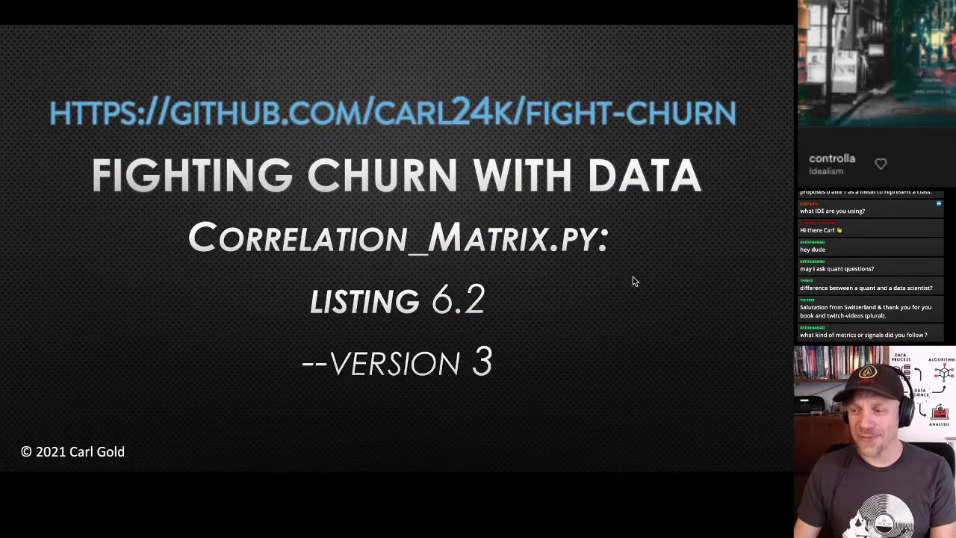
pyautogui.press('Right')
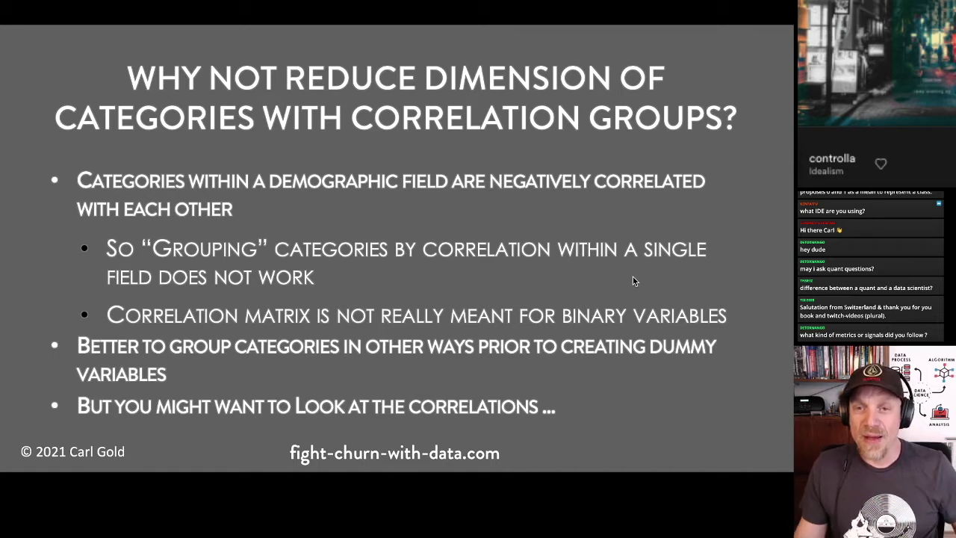
pyautogui.press('Right')
pyautogui.press('Right')
pyautogui.press('Right')
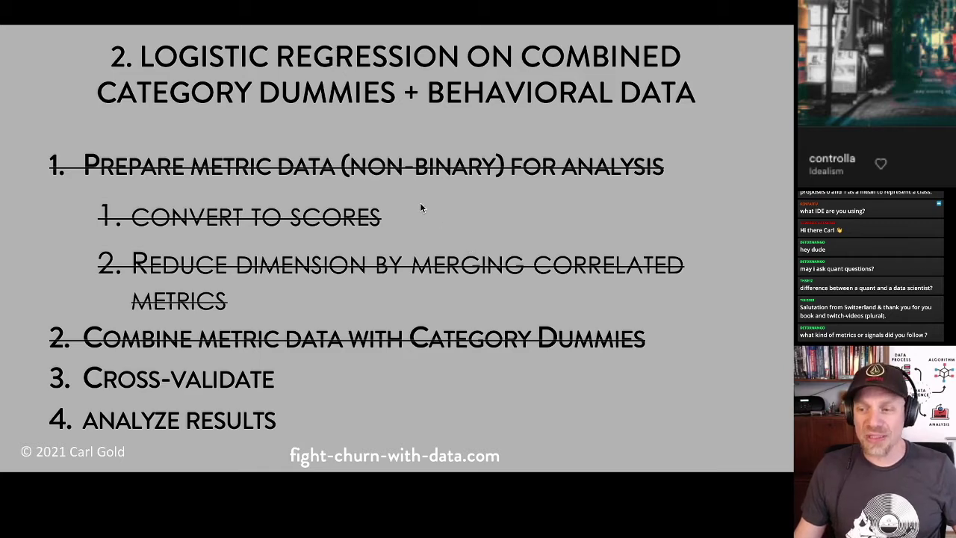
pyautogui.press('Right')
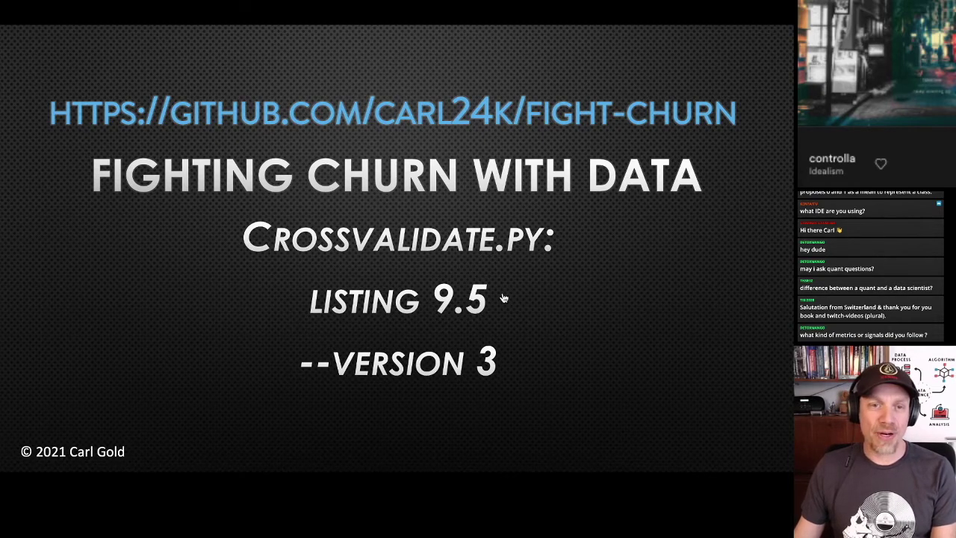
# - Switch to PyCharm and set the version parameter of the crossvalidate run configuration to 3
pyautogui.hotkey('ctrl', 'Left')
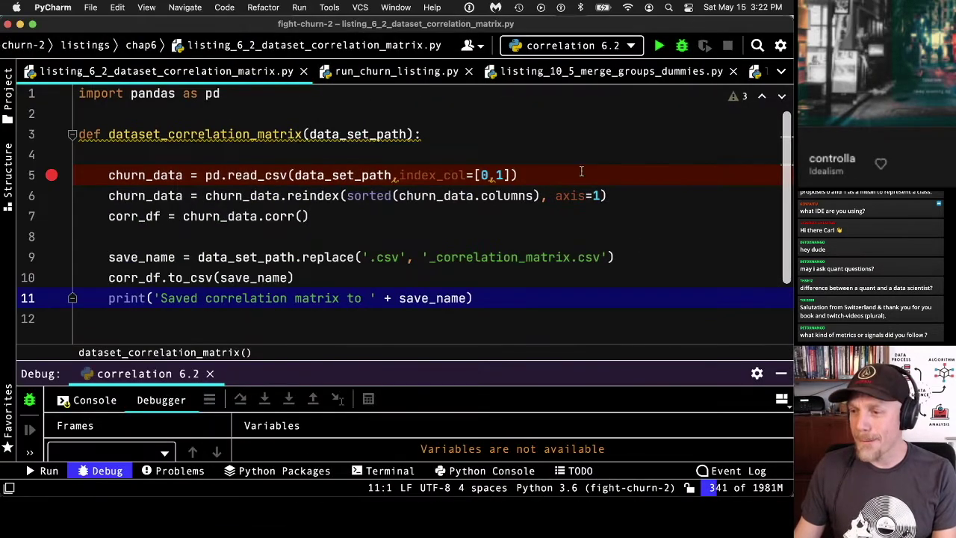
pyautogui.click(595, 45)
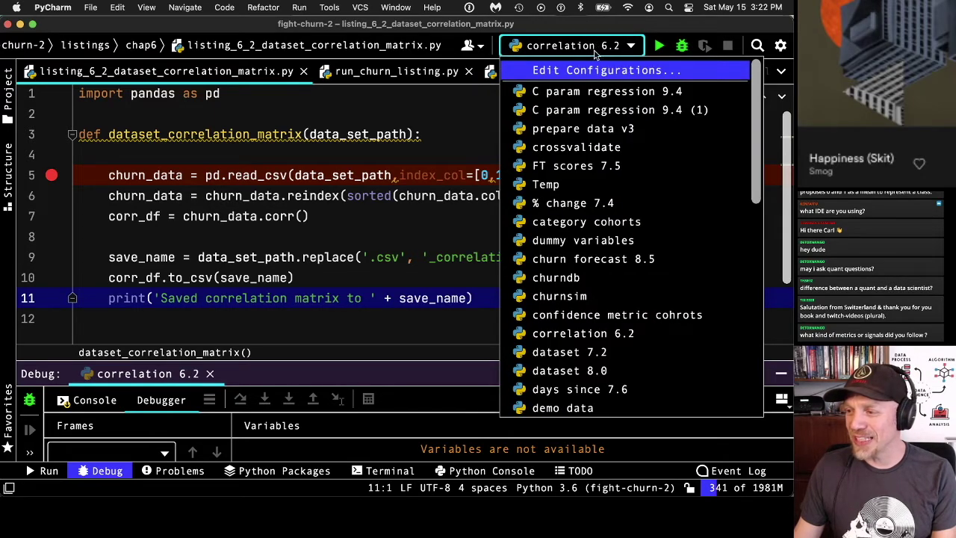
pyautogui.click(595, 69)
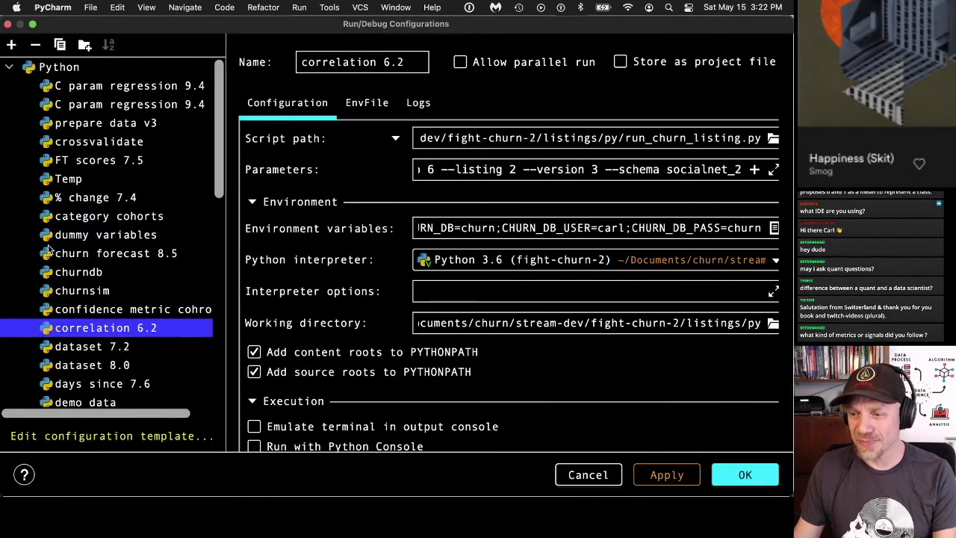
pyautogui.click(83, 142)
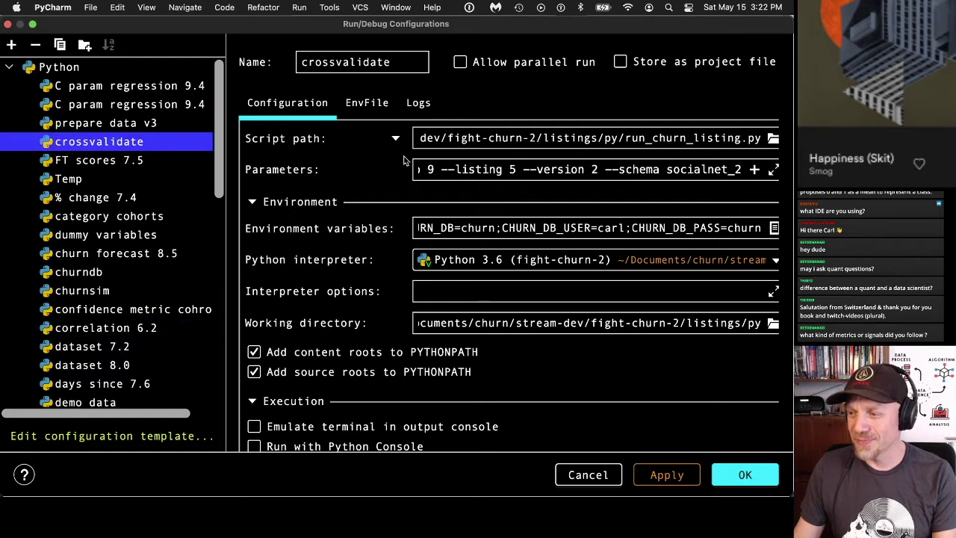
pyautogui.doubleClick(595, 169)
pyautogui.write('3')
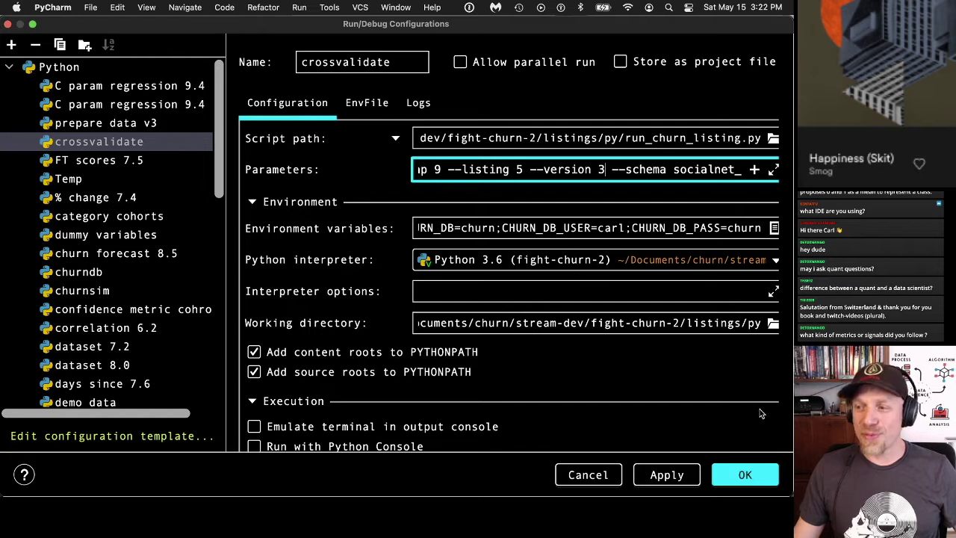
pyautogui.click(744, 474)
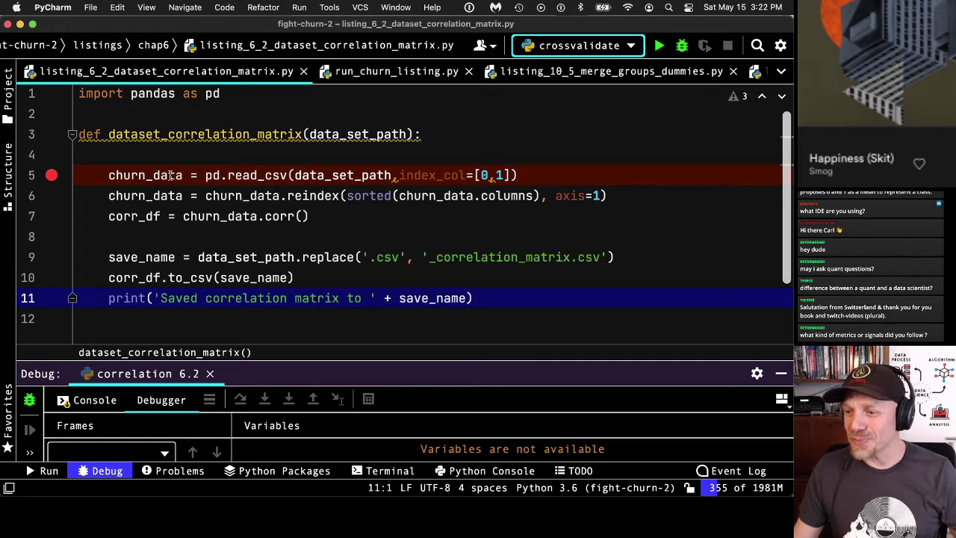
# - Remove the breakpoint on line 5 of the correlation matrix listing and start debugging the crossvalidate configuration
pyautogui.click(51, 174)
pyautogui.click(681, 45)
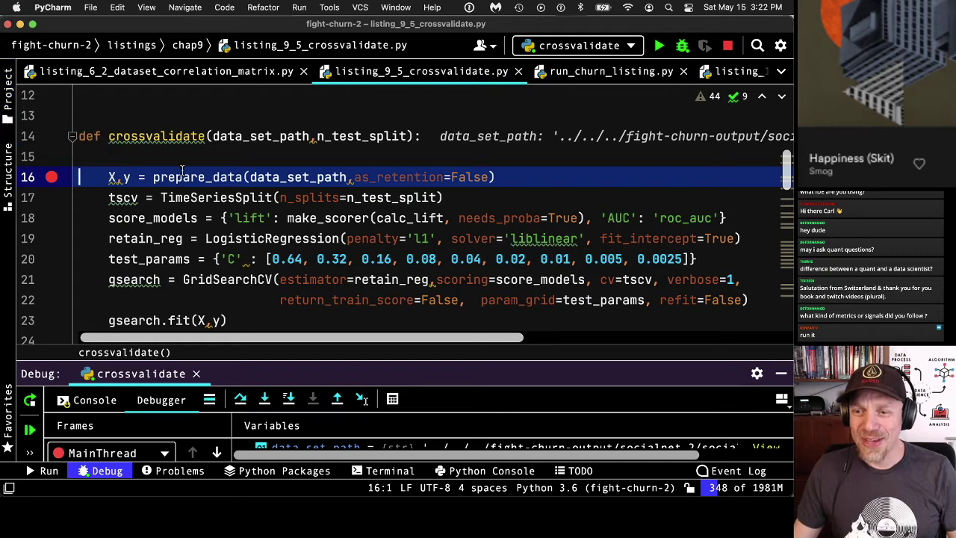
# - Resume the crossvalidate debug session past its breakpoints until the run ends, enlarging the debug pane and showing its console output
pyautogui.scroll(-1, 328, 186)
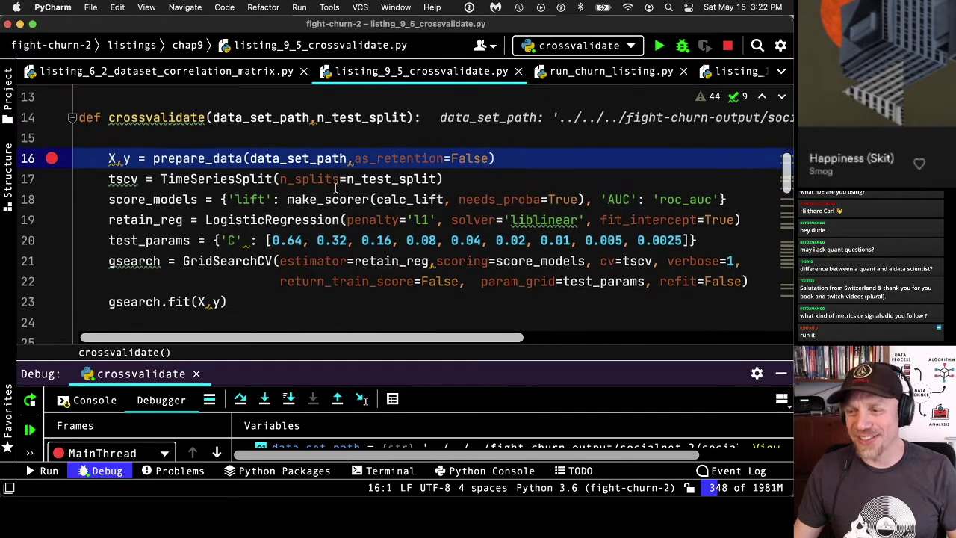
pyautogui.scroll(-1, 335, 188)
pyautogui.click(30, 452)
pyautogui.click(29, 429)
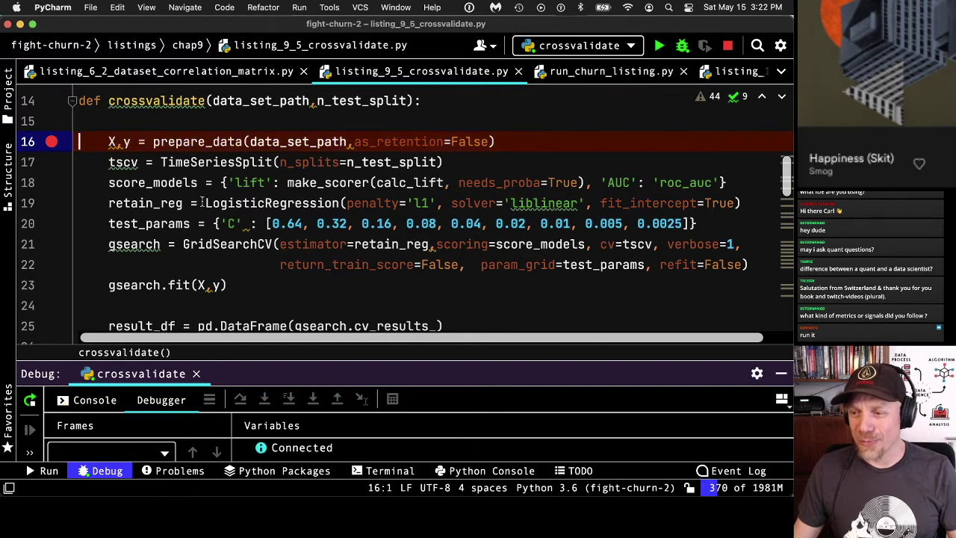
pyautogui.scroll(-2, 210, 197)
pyautogui.scroll(1, 177, 150)
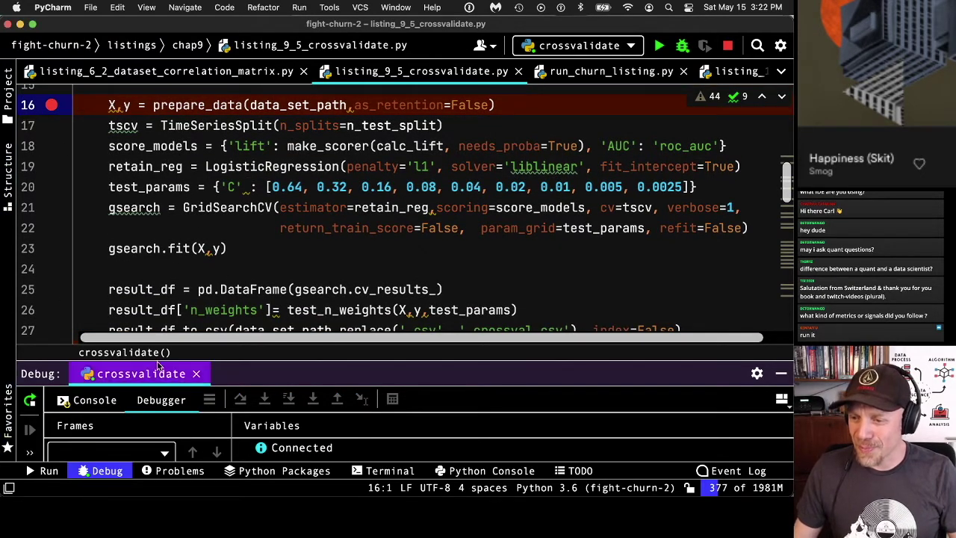
pyautogui.moveTo(220, 355); pyautogui.dragTo(256, 246)
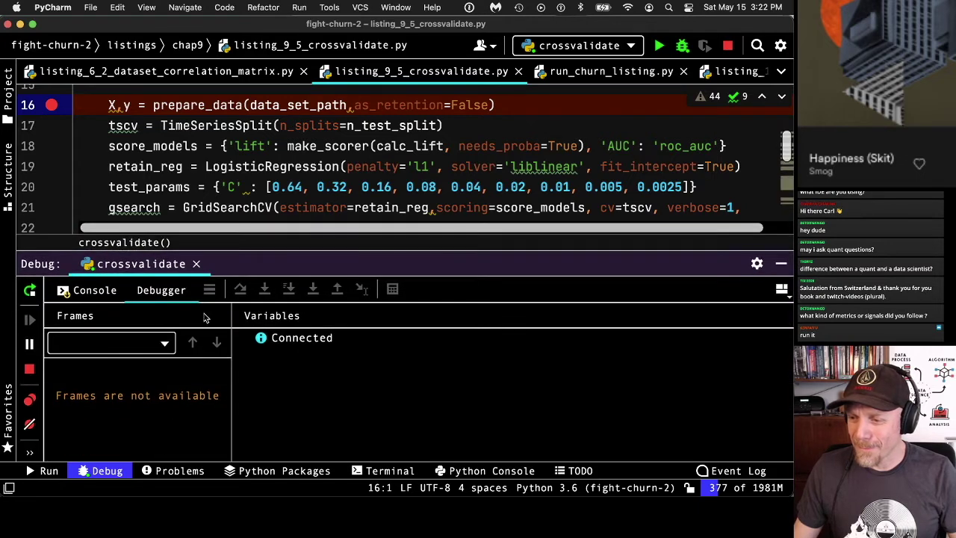
pyautogui.click(84, 290)
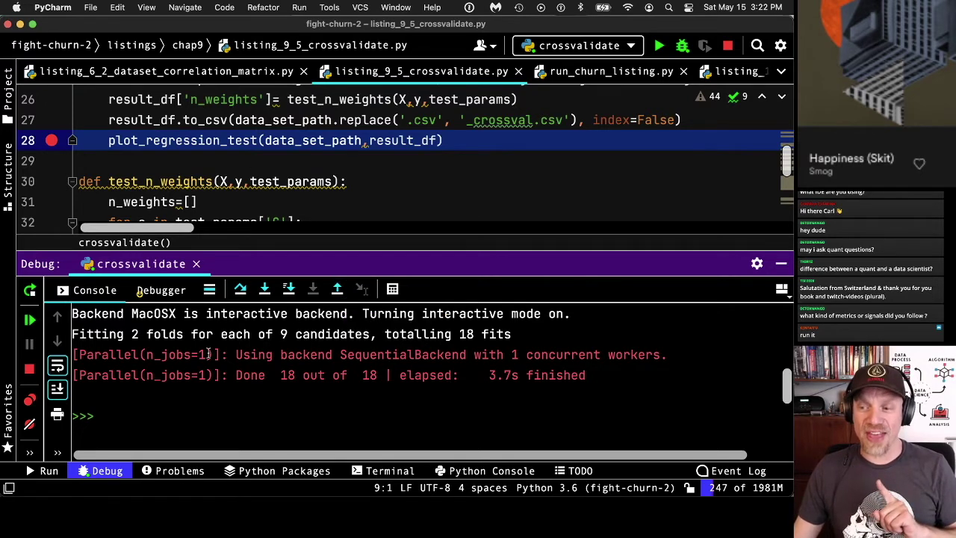
pyautogui.click(28, 319)
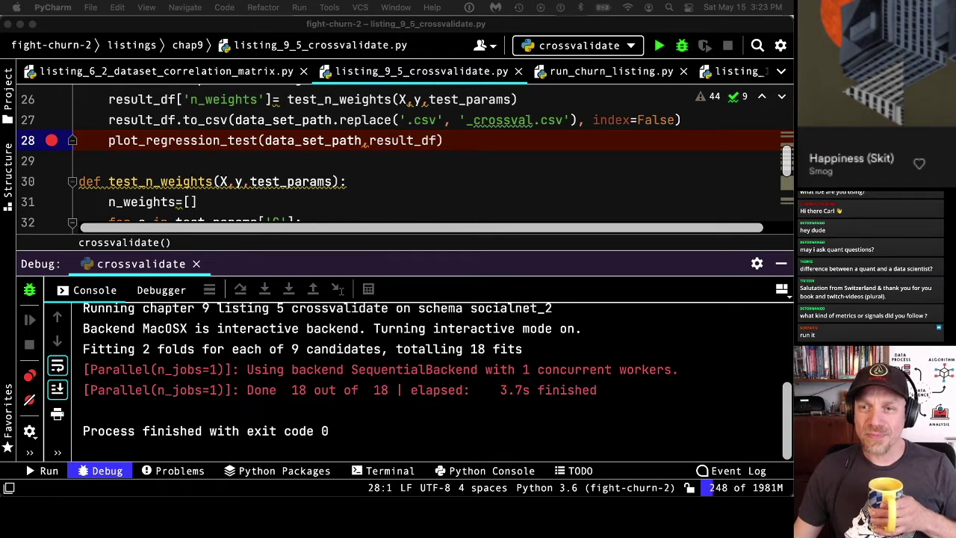
pyautogui.click(425, 233)
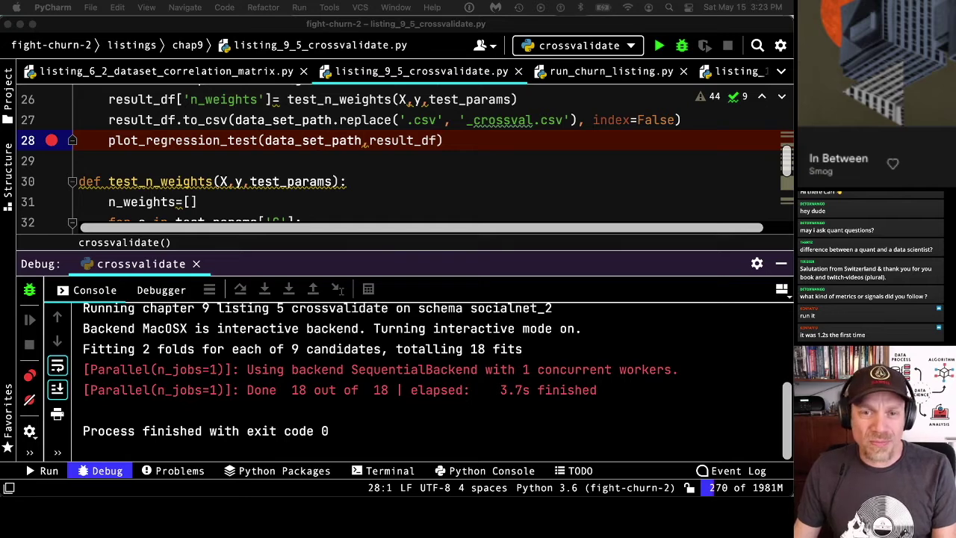
# - Switch to Finder and open socialnet_2_dataset3_crossval_regression.png from the socialnet_2 folder in Preview
pyautogui.press('super+Tab')
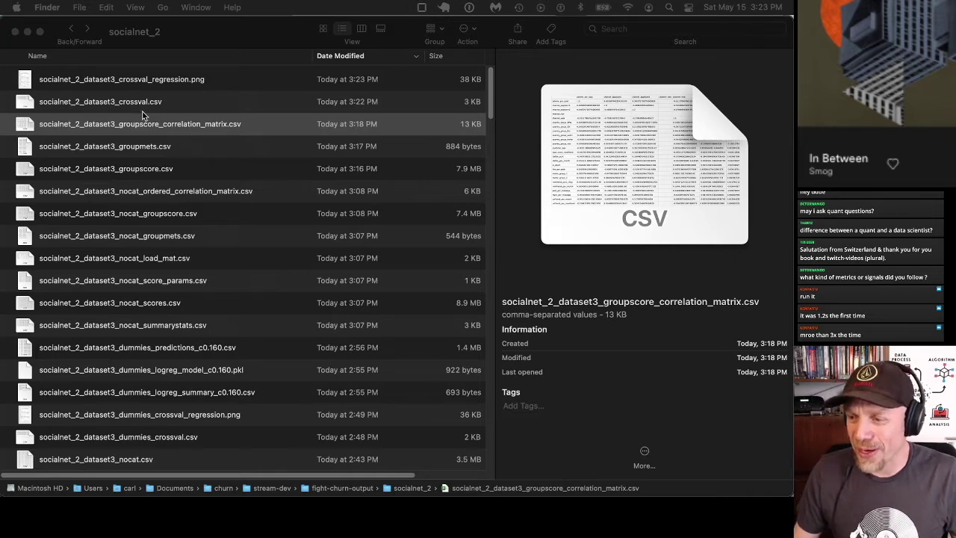
pyautogui.press('super+Tab')
pyautogui.click(148, 84)
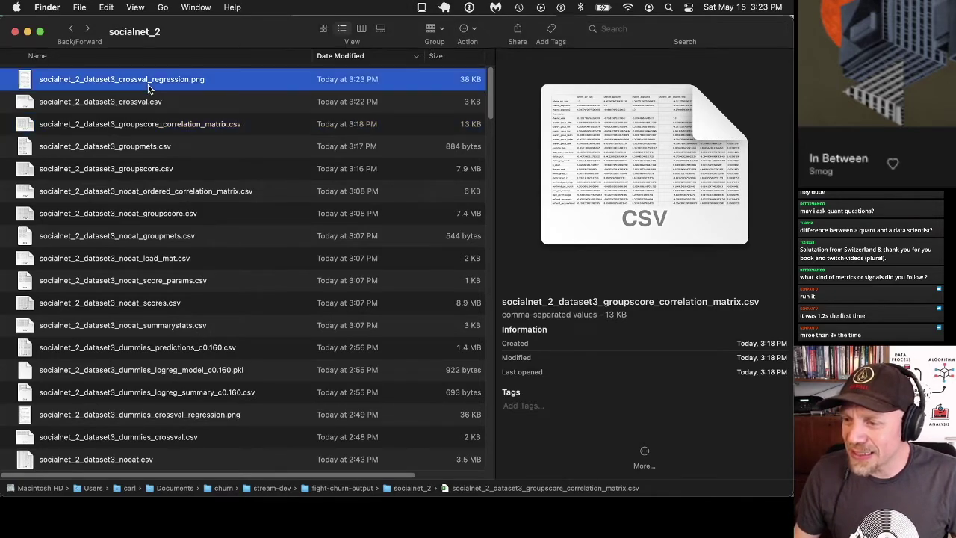
pyautogui.press('super+Tab')
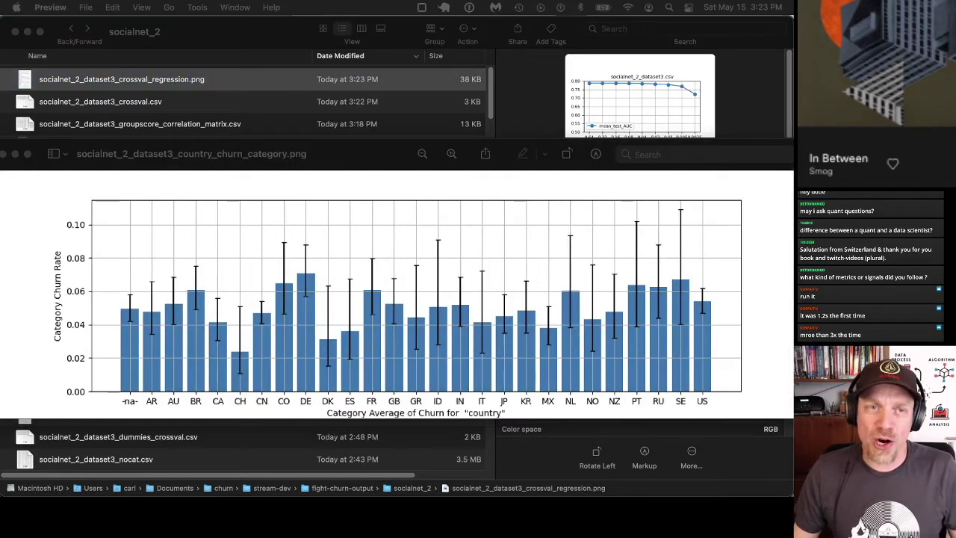
pyautogui.press('super+Tab')
pyautogui.press('super+o')
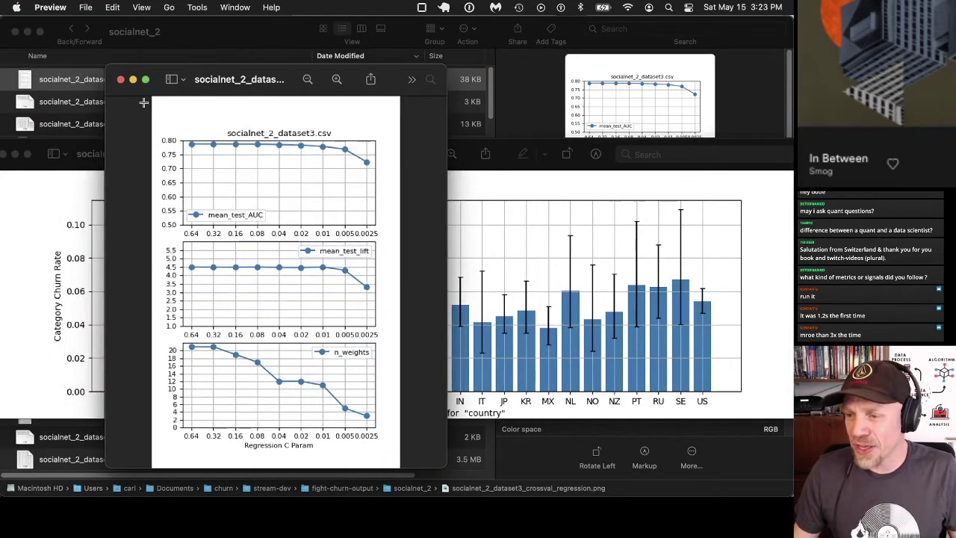
# - Close the country churn category image and enlarge the cross-validation regression plot for viewing
pyautogui.click(10, 148)
pyautogui.moveTo(11, 147); pyautogui.dragTo(58, 148)
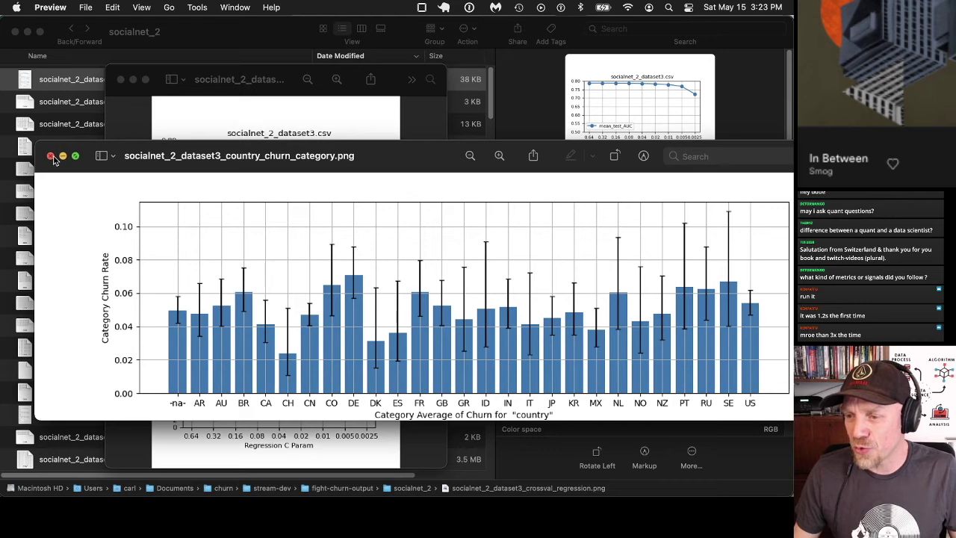
pyautogui.click(51, 154)
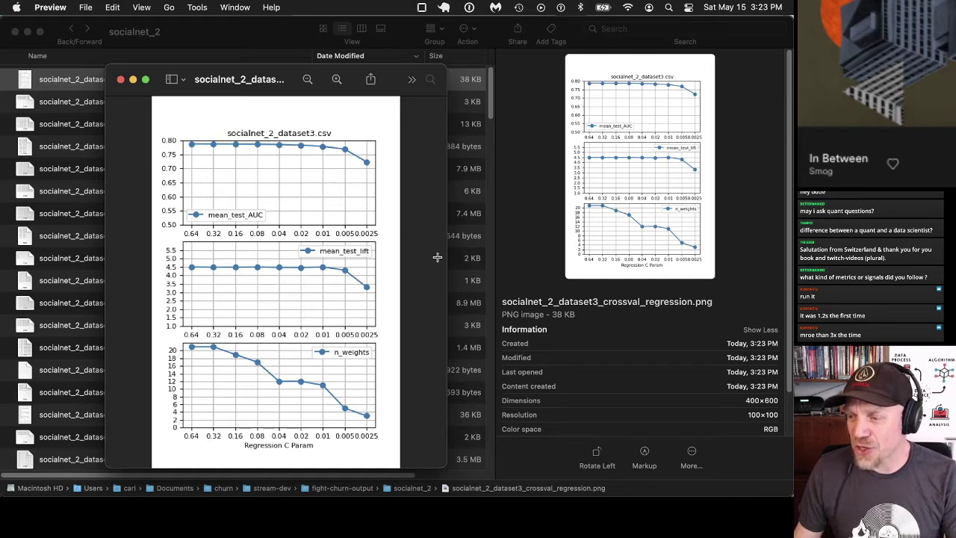
pyautogui.moveTo(447, 262); pyautogui.dragTo(636, 262)
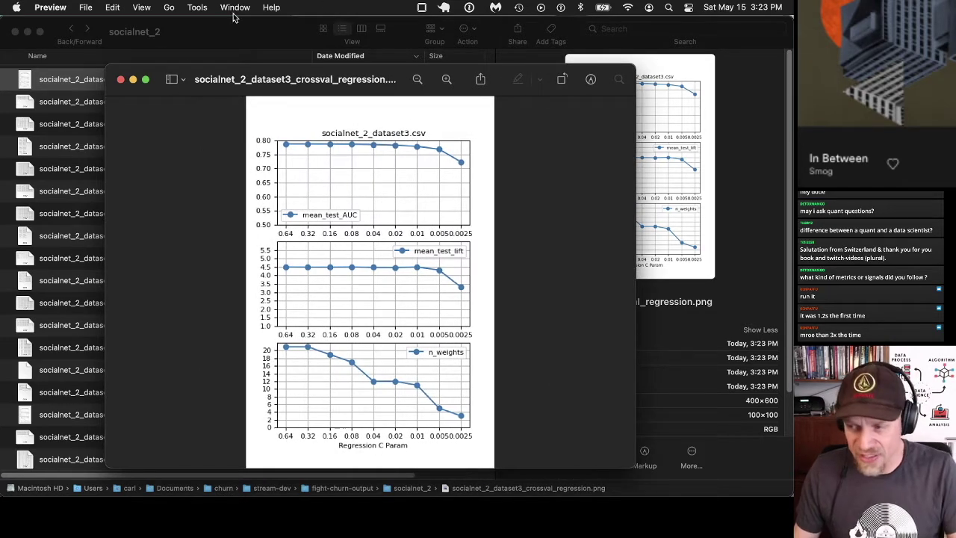
pyautogui.click(145, 79)
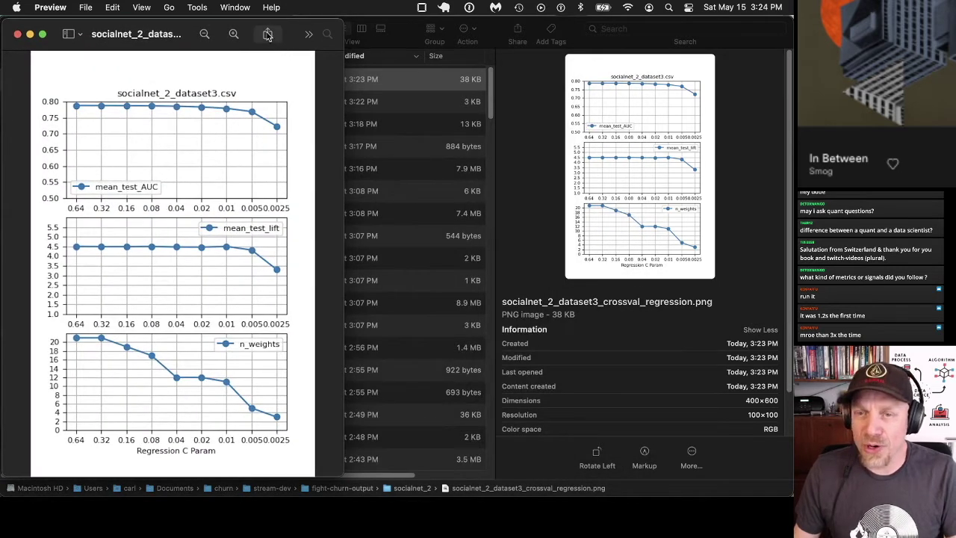
pyautogui.moveTo(302, 27); pyautogui.dragTo(479, 25)
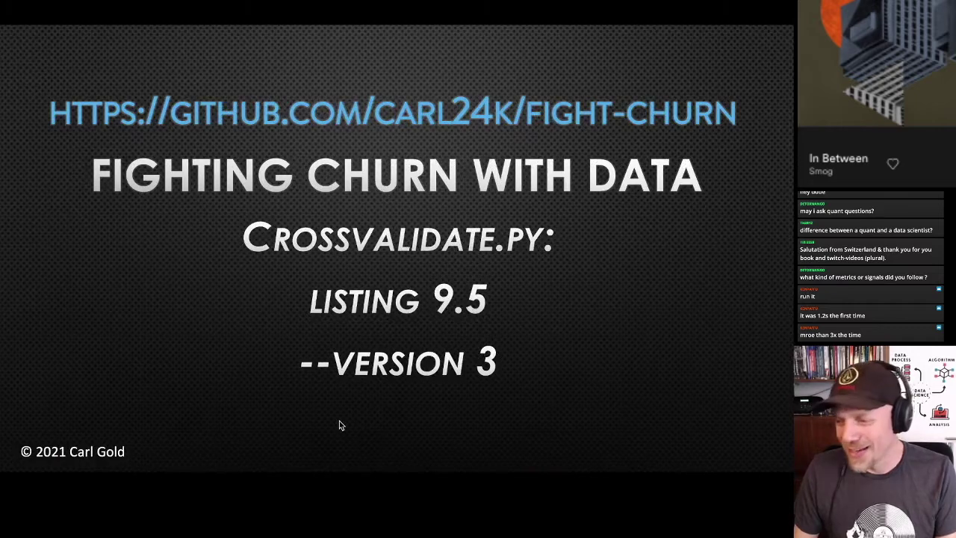
# - Advance the presentation to the Regression_Cparam.py slide for listing 9.4, version 5
pyautogui.press('Right')
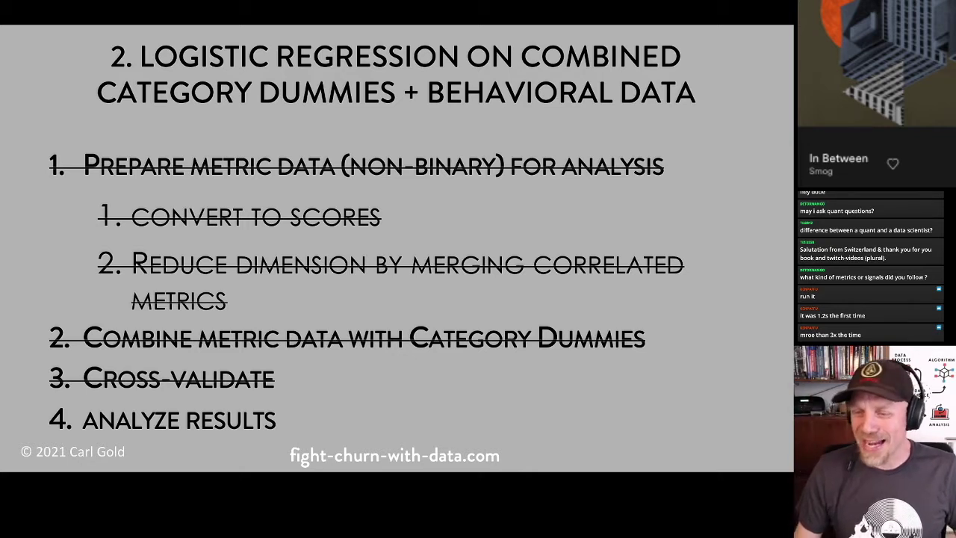
pyautogui.press('Right')
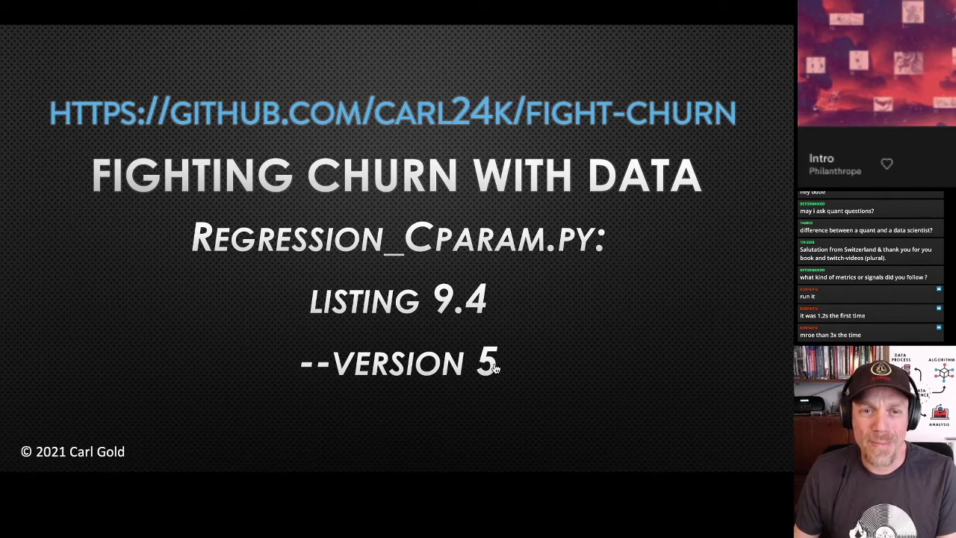
# - Switch to PyCharm and set the version parameter of the first C param regression 9.4 run configuration to 5
pyautogui.press('super+Tab')
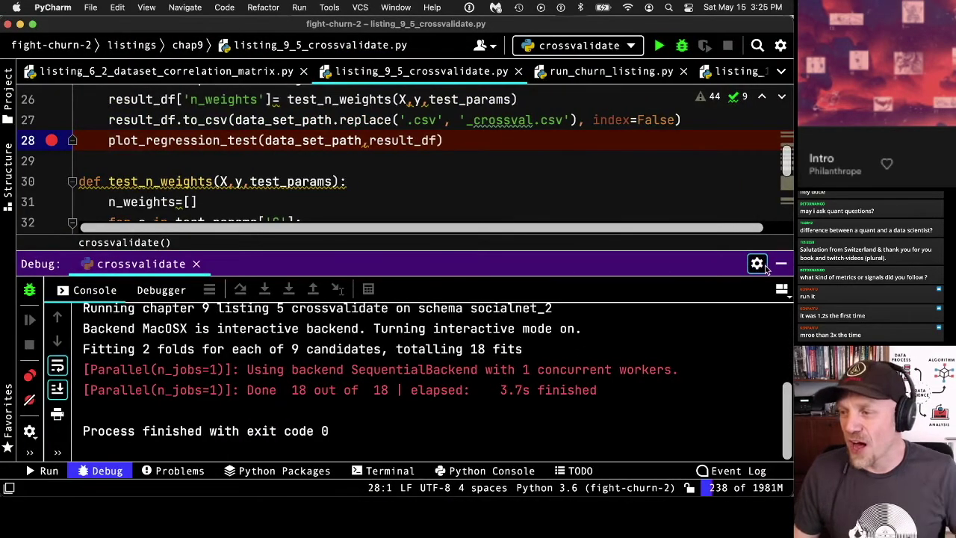
pyautogui.click(602, 44)
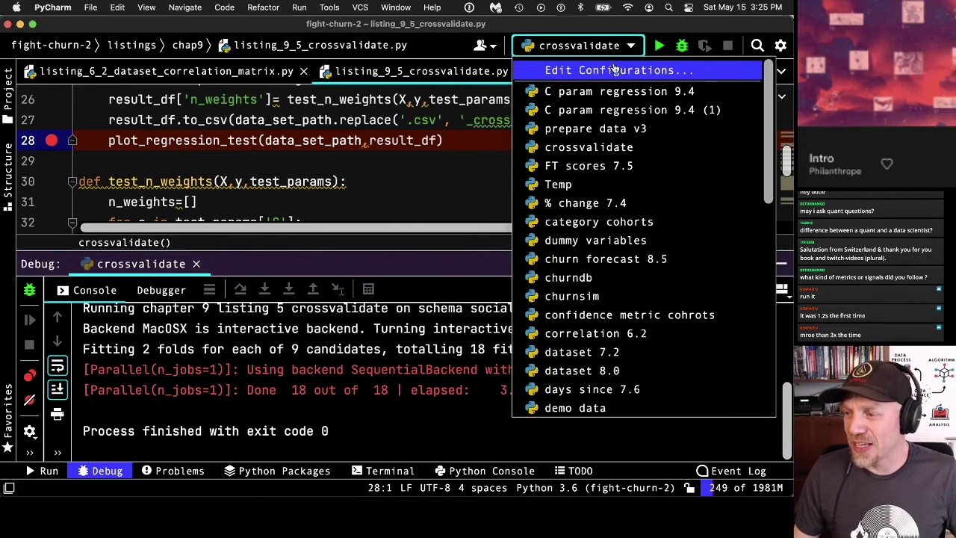
pyautogui.click(616, 69)
pyautogui.click(155, 88)
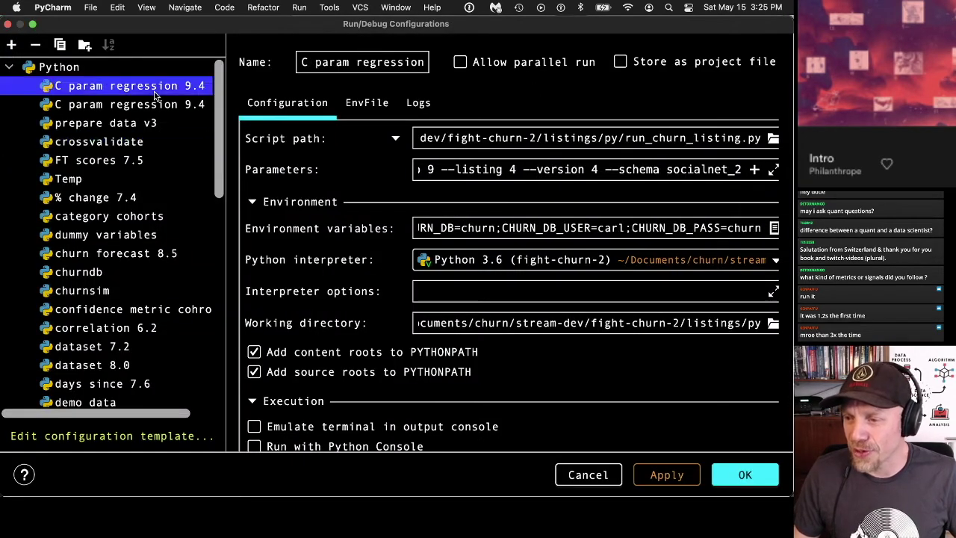
pyautogui.doubleClick(596, 167)
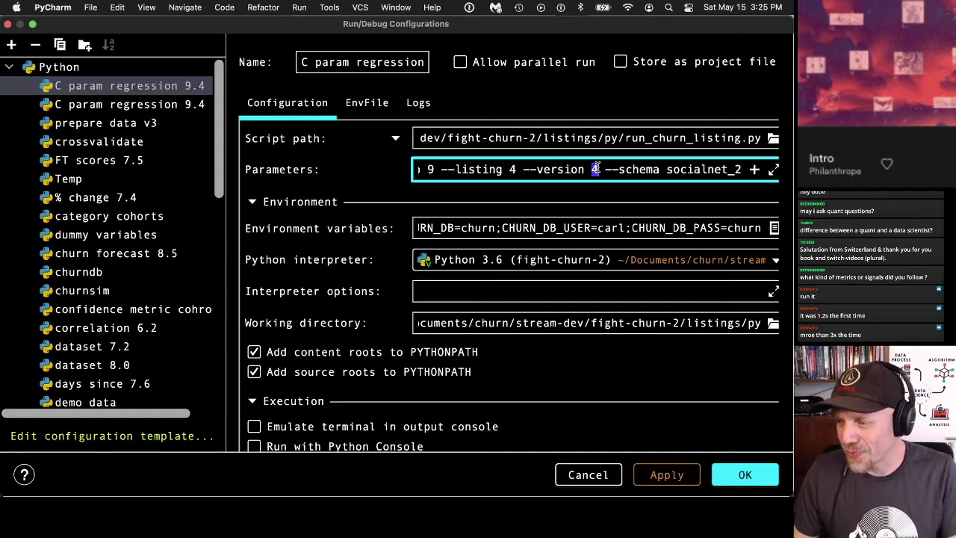
pyautogui.write('5')
pyautogui.click(744, 475)
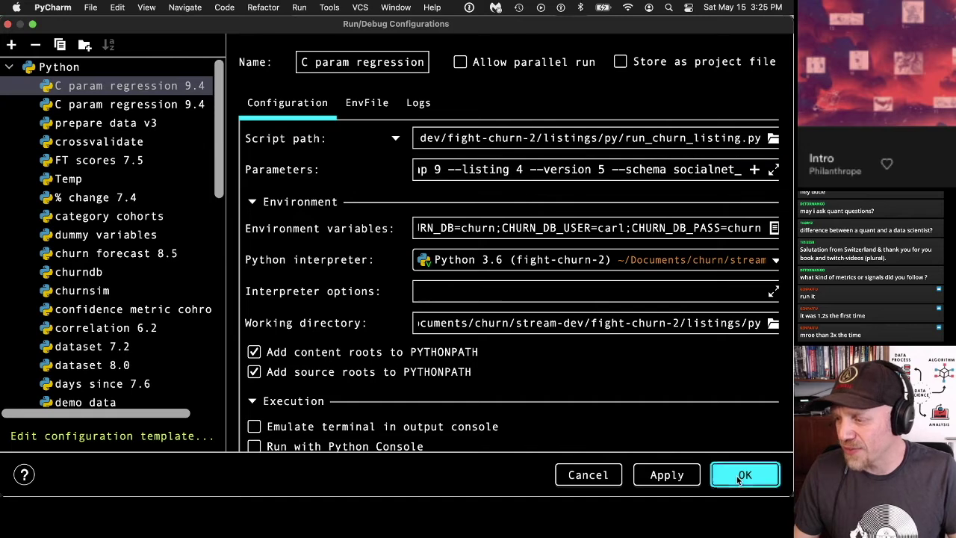
# - Run the C param regression 9.4 configuration and enlarge the run output pane to show the saved file paths
pyautogui.moveTo(273, 254); pyautogui.dragTo(275, 275)
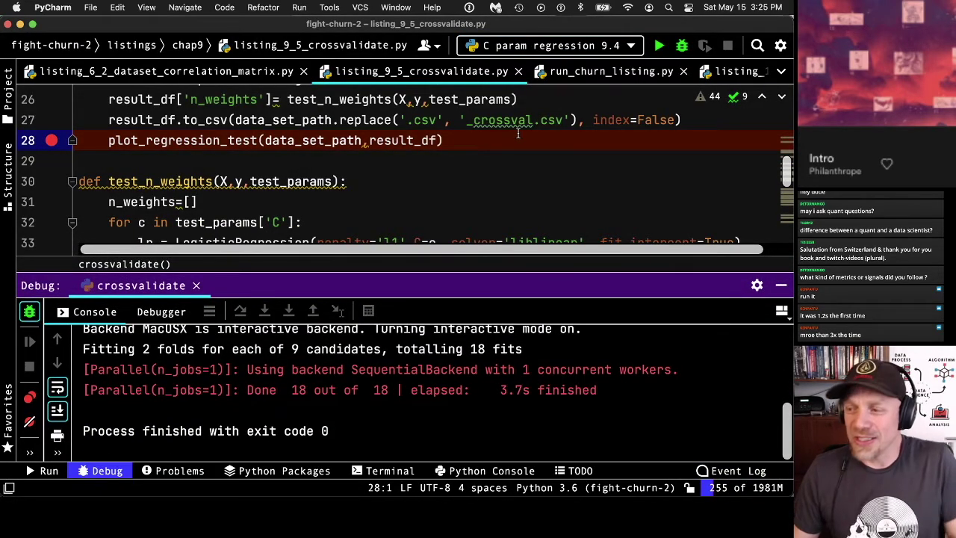
pyautogui.click(351, 161)
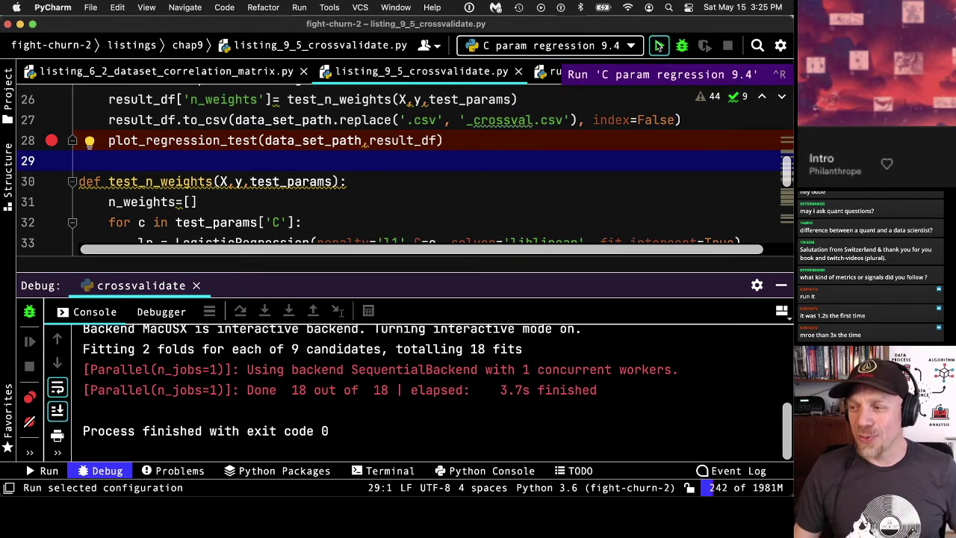
pyautogui.click(658, 46)
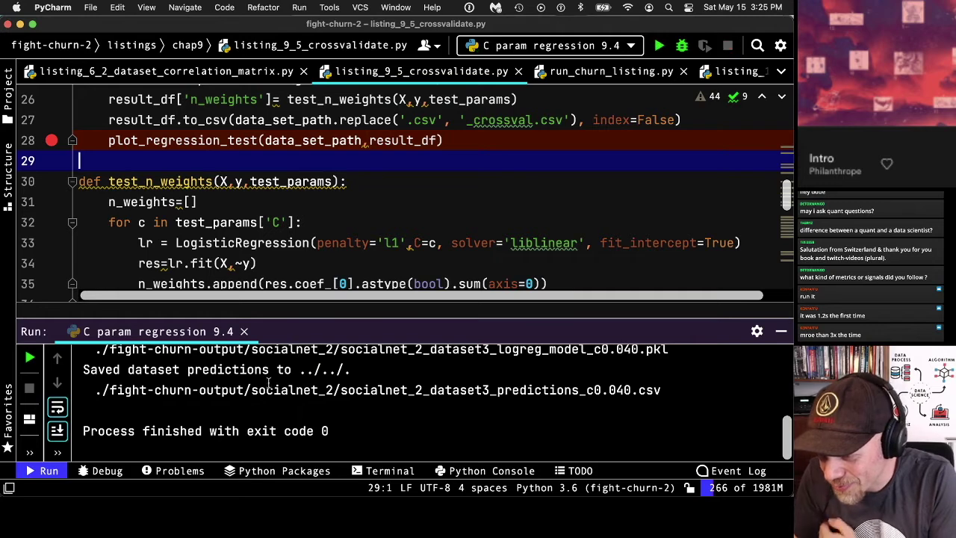
pyautogui.moveTo(399, 320); pyautogui.dragTo(399, 233)
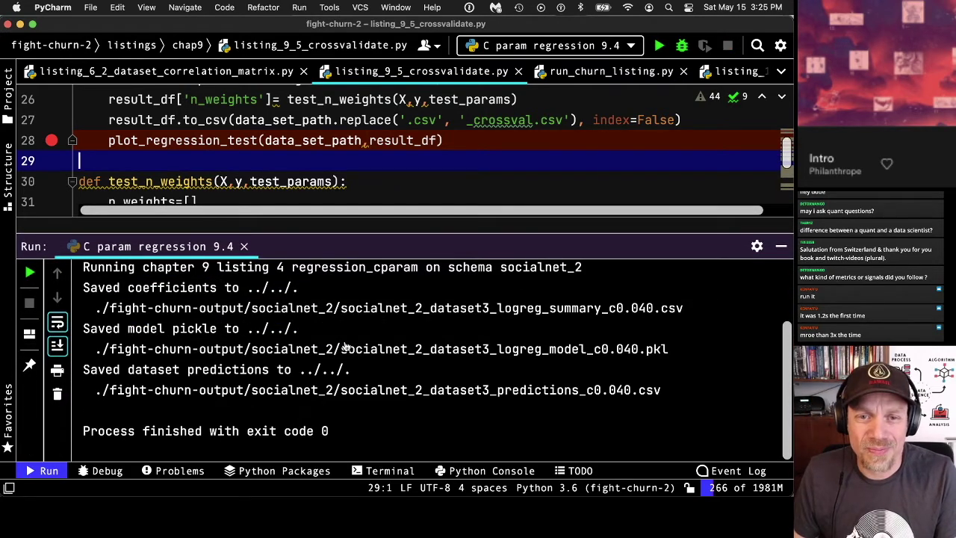
# - Switch to Finder, open socialnet_2_dataset3_logreg_summary_c0.040.csv in Excel and set its sheet zoom to 160%
pyautogui.press('super+Tab')
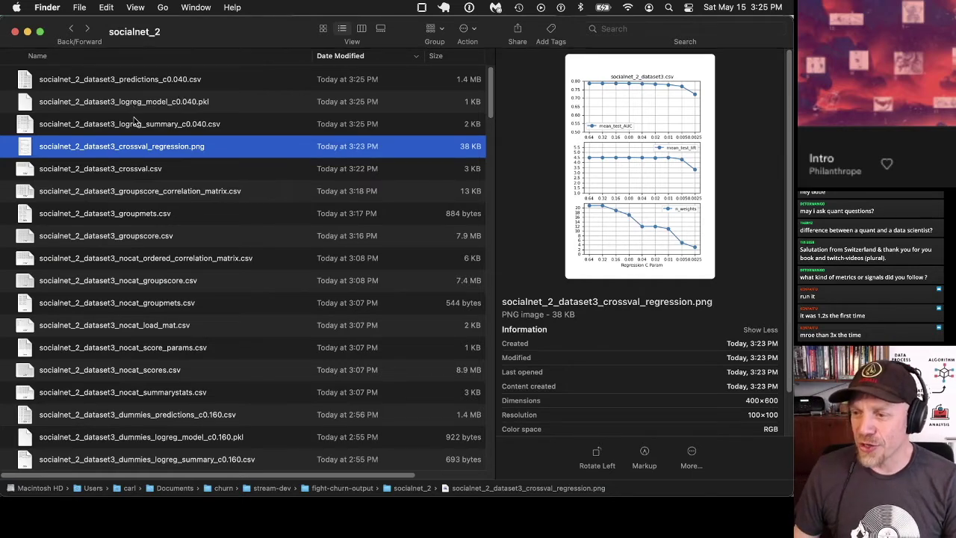
pyautogui.click(133, 126)
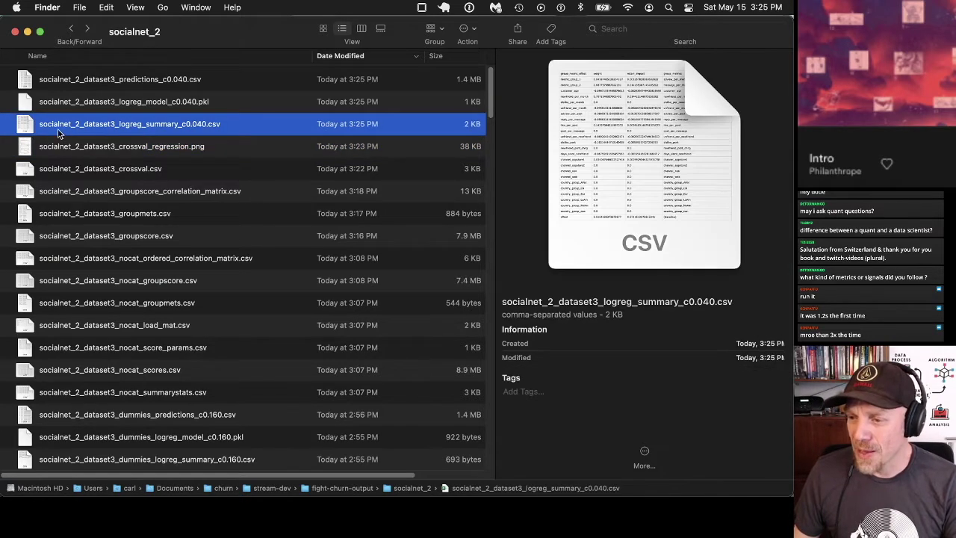
pyautogui.press('super+Tab')
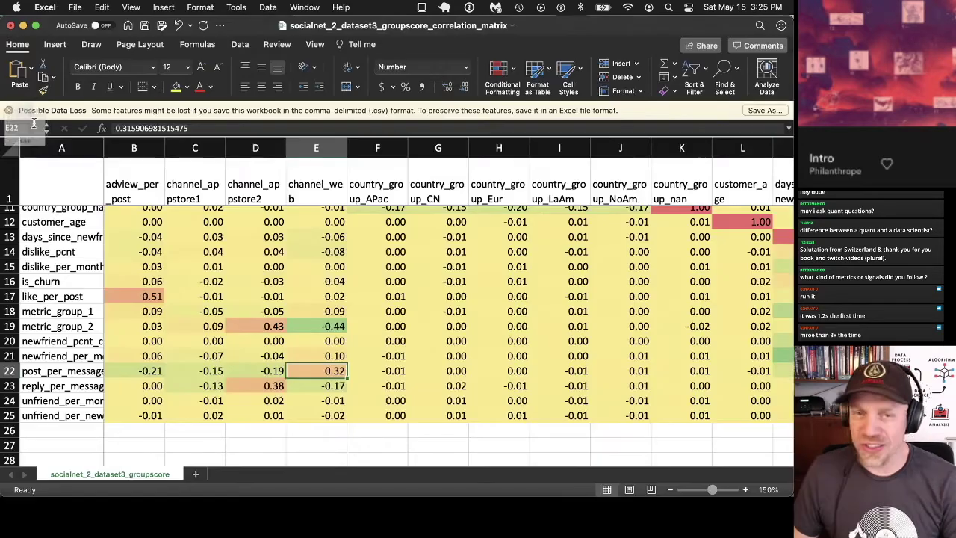
pyautogui.press('super+Tab')
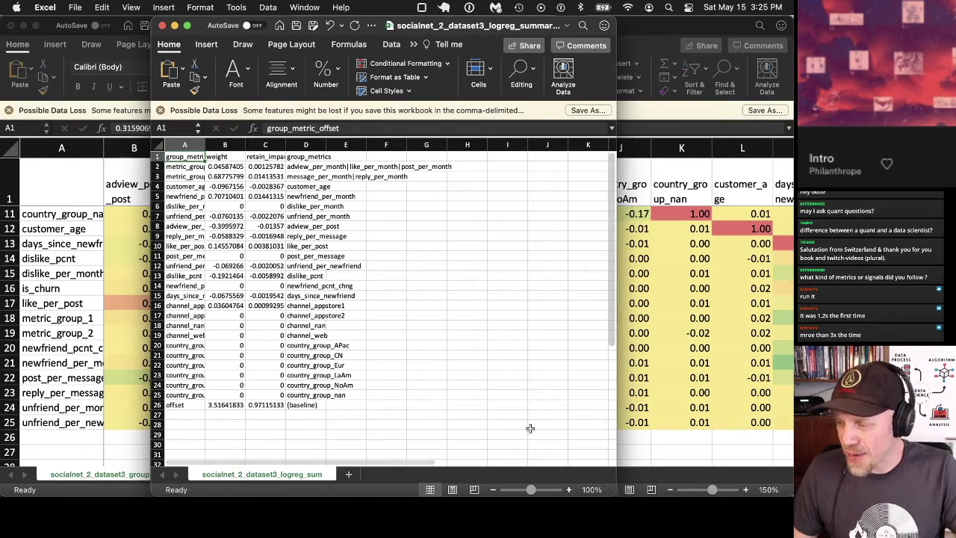
pyautogui.click(570, 491)
pyautogui.click(569, 491)
pyautogui.click(570, 491)
pyautogui.click(570, 491)
pyautogui.click(570, 490)
pyautogui.click(570, 491)
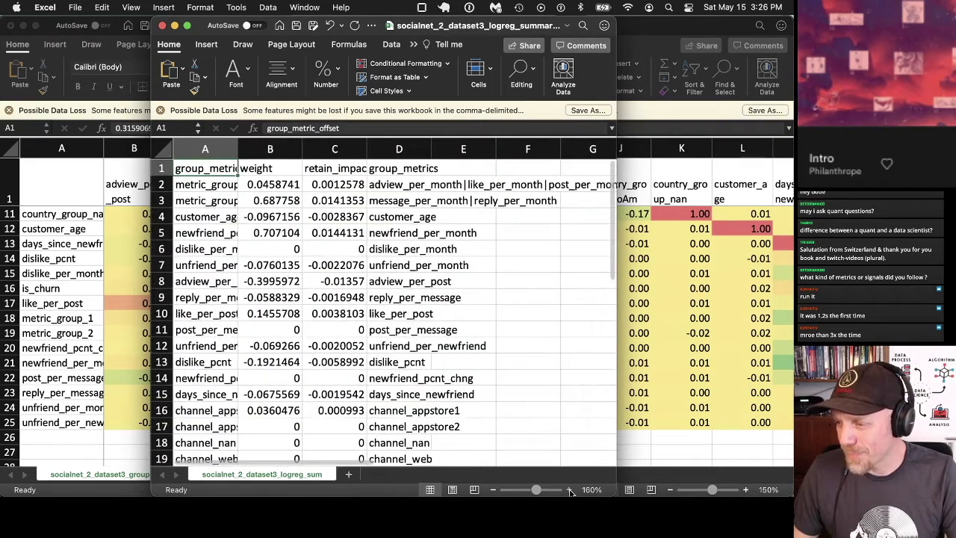
# - Close the groupscore correlation matrix workbook and fit column A of the regression summary to its contents
pyautogui.click(75, 26)
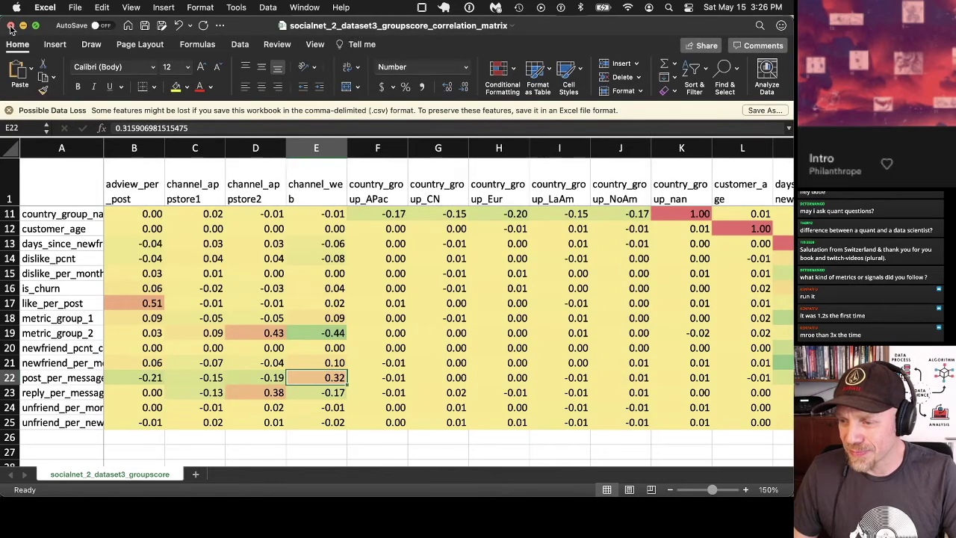
pyautogui.click(10, 26)
pyautogui.click(380, 310)
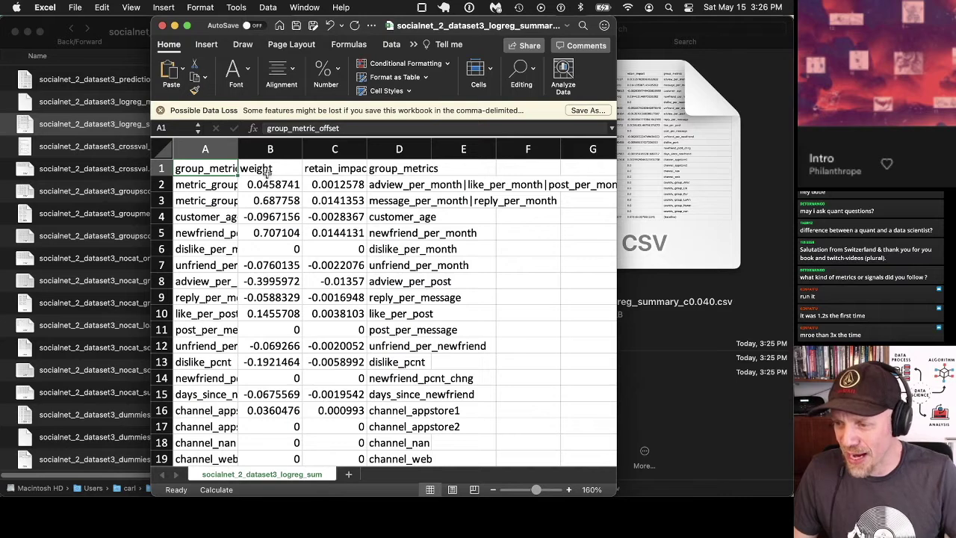
pyautogui.doubleClick(236, 149)
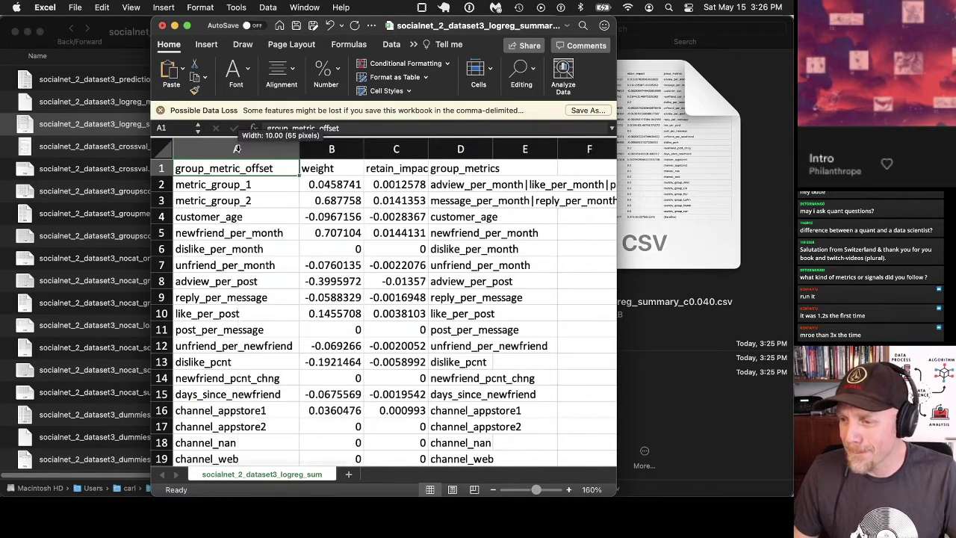
# - Widen the workbook window and format the weight values in B2:B25 as Number with two decimals, leaving out the offset row
pyautogui.click(320, 183)
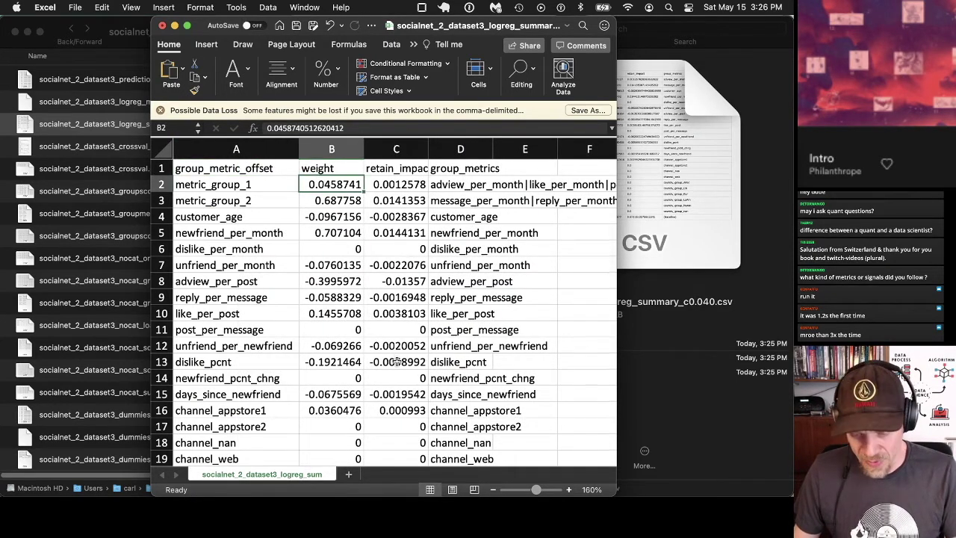
pyautogui.scroll(-8, 396, 361)
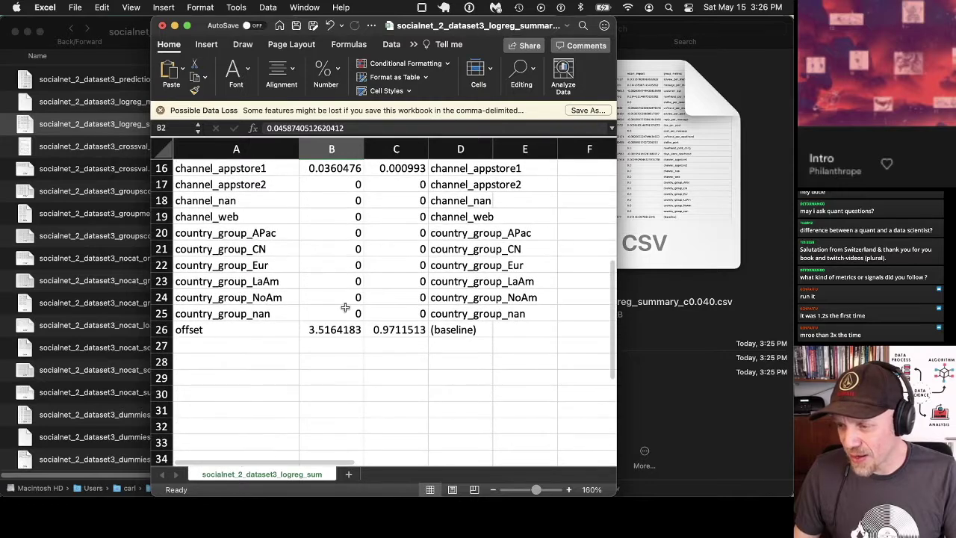
pyautogui.keyDown('shift'); pyautogui.click(345, 312); pyautogui.keyUp('shift')
pyautogui.scroll(8, 345, 313)
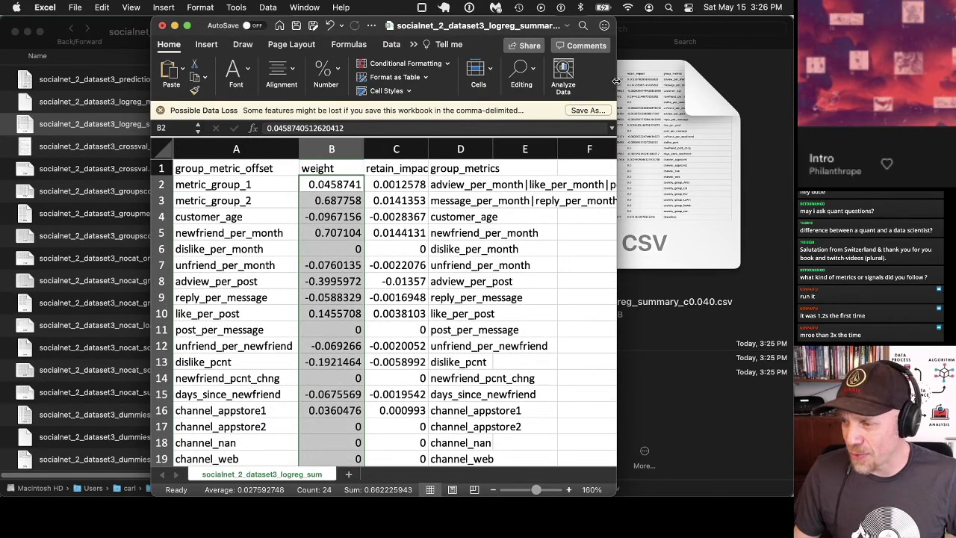
pyautogui.moveTo(741, 90); pyautogui.dragTo(743, 90)
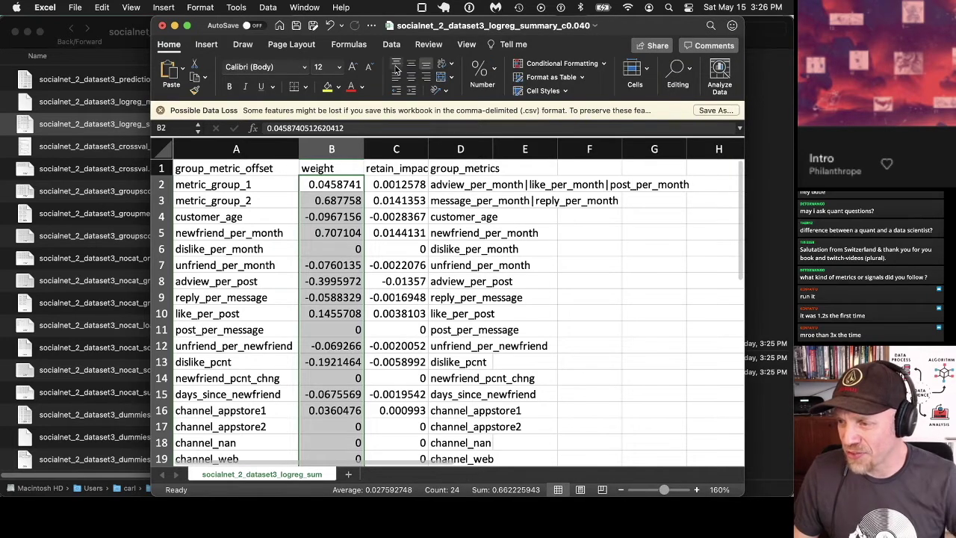
pyautogui.click(492, 71)
pyautogui.click(526, 110)
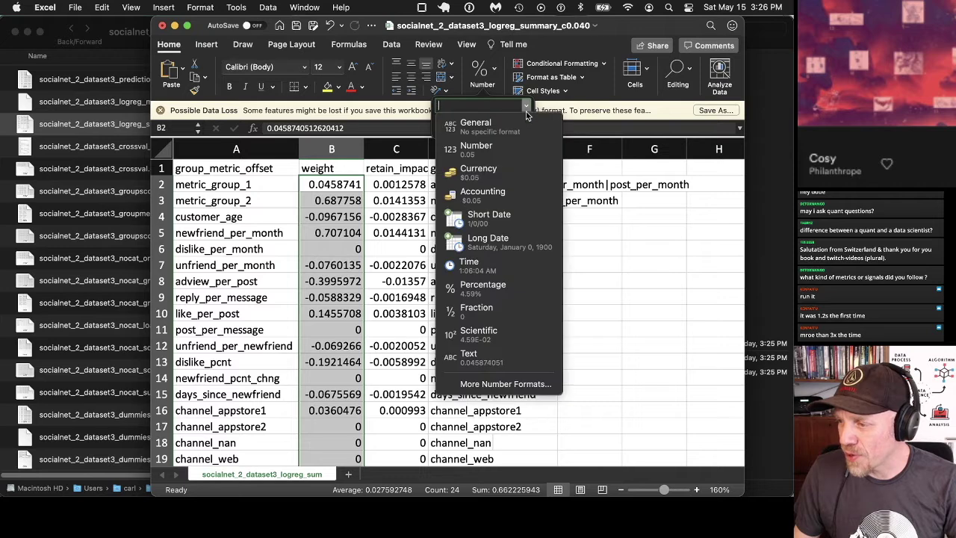
pyautogui.click(476, 147)
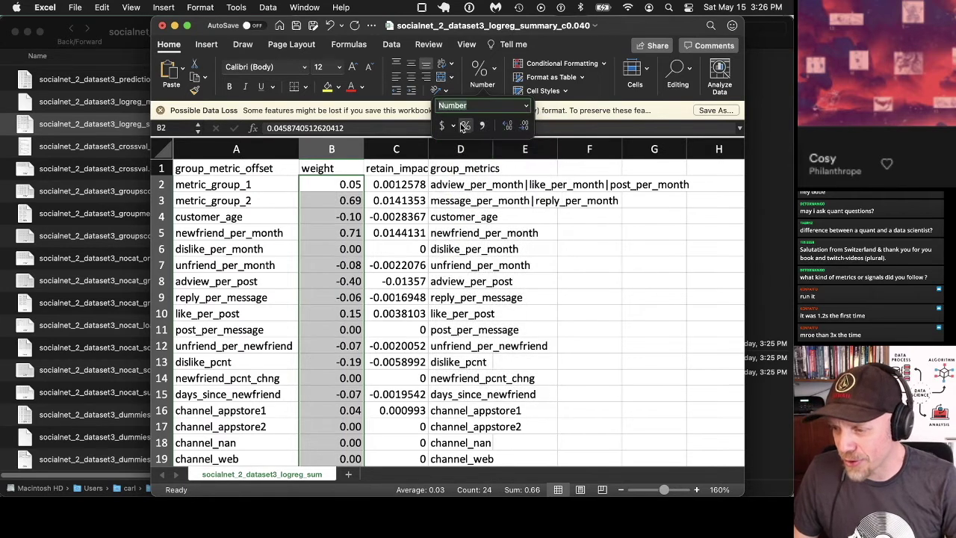
# - Apply the Green-Yellow-Red color scale to the weight values in B2:B25
pyautogui.click(561, 62)
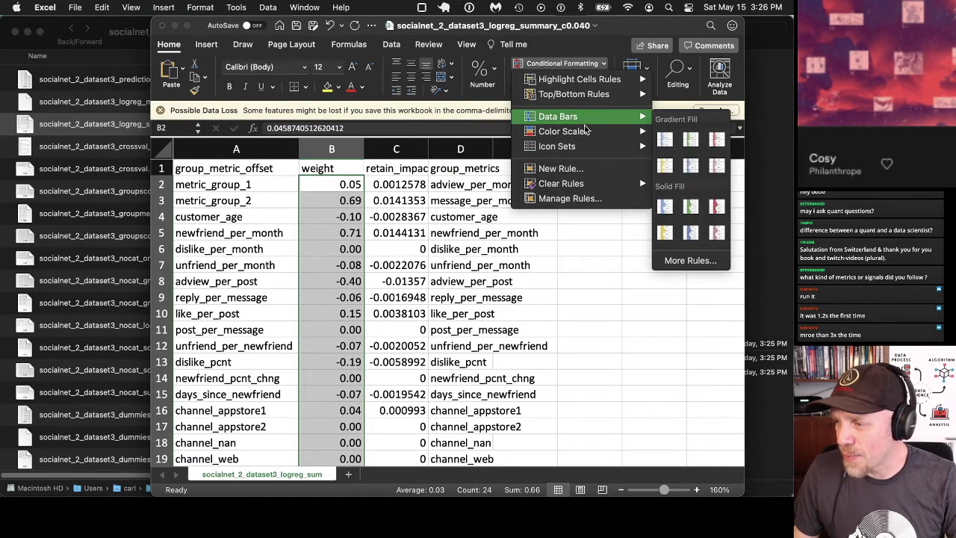
pyautogui.moveTo(586, 133)
pyautogui.click(665, 139)
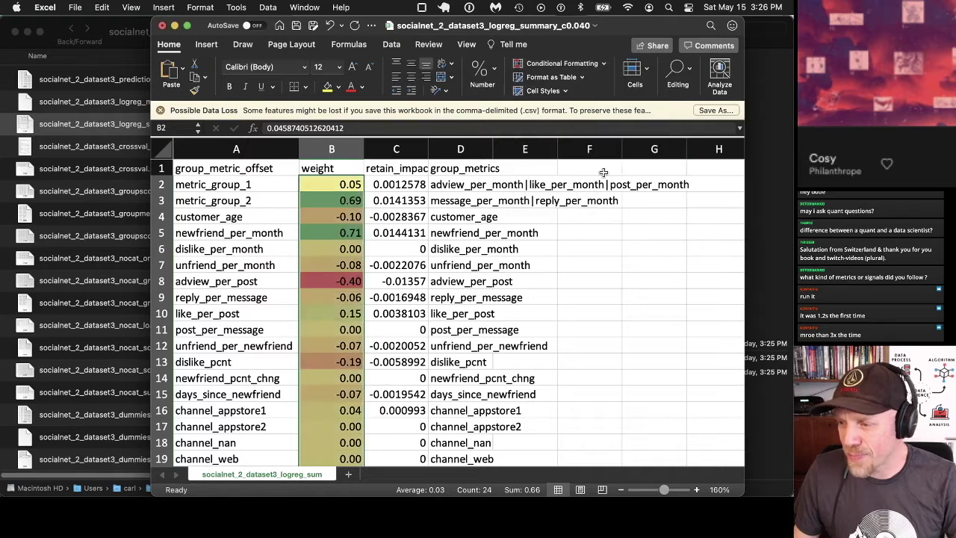
# - Format the retention impact values in C2:C25 as percentages with one decimal place
pyautogui.click(403, 183)
pyautogui.scroll(-1, 416, 238)
pyautogui.scroll(-5, 419, 245)
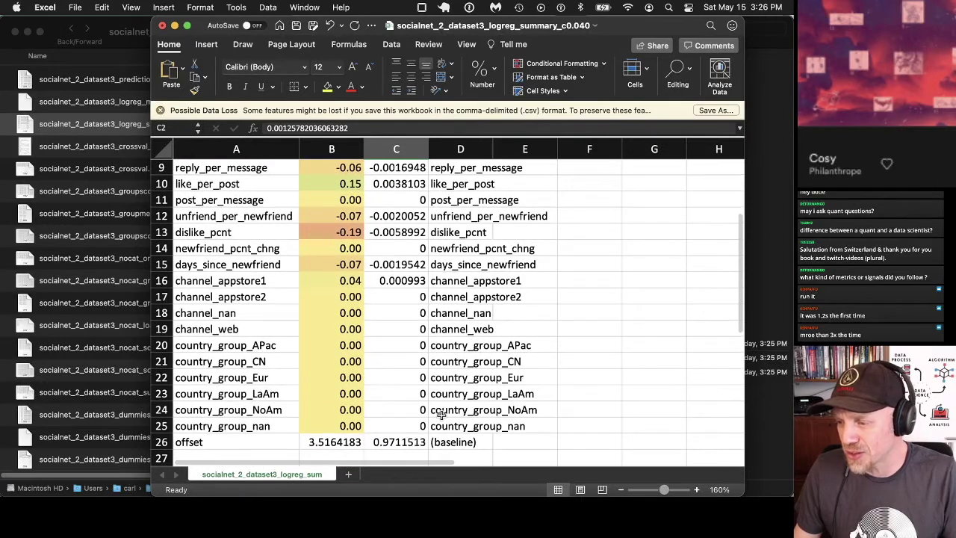
pyautogui.keyDown('shift'); pyautogui.click(422, 425); pyautogui.keyUp('shift')
pyautogui.scroll(5, 433, 284)
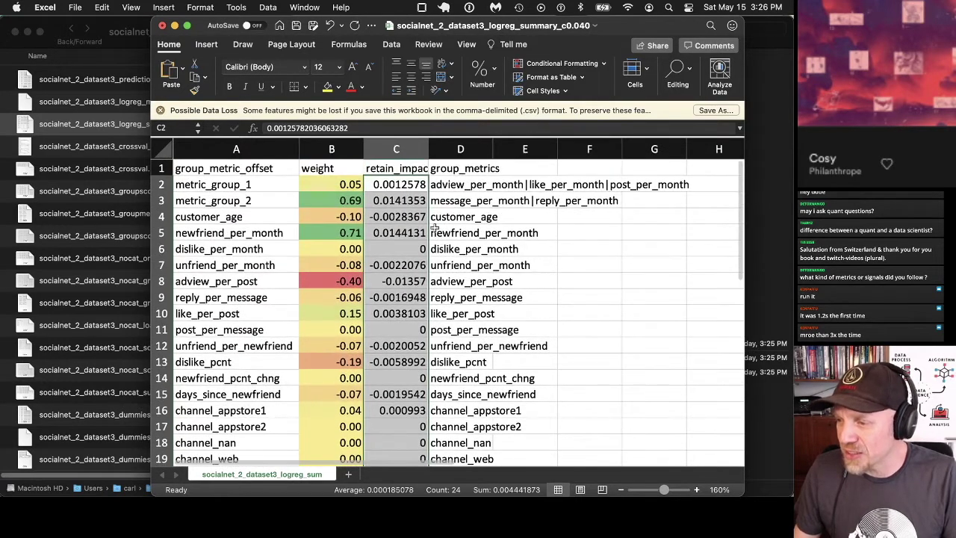
pyautogui.click(481, 71)
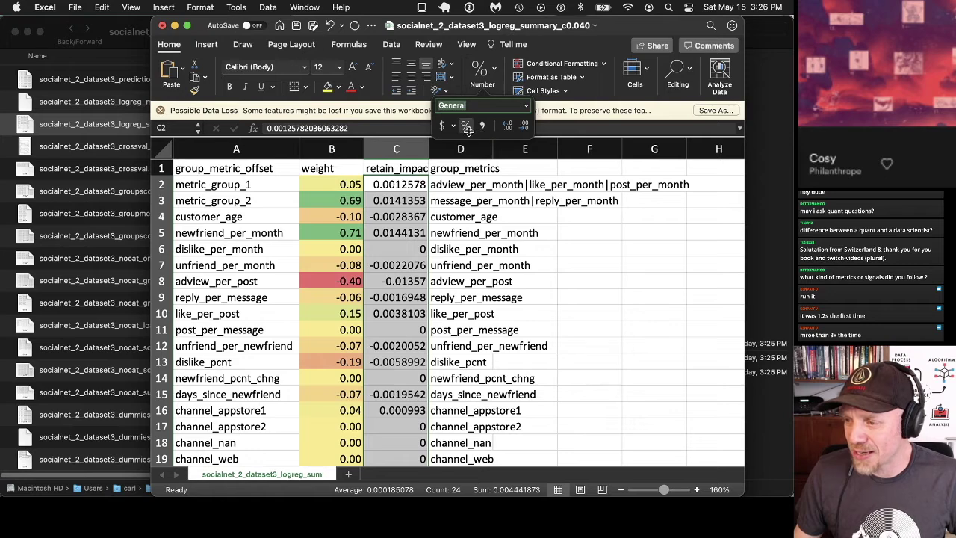
pyautogui.click(467, 126)
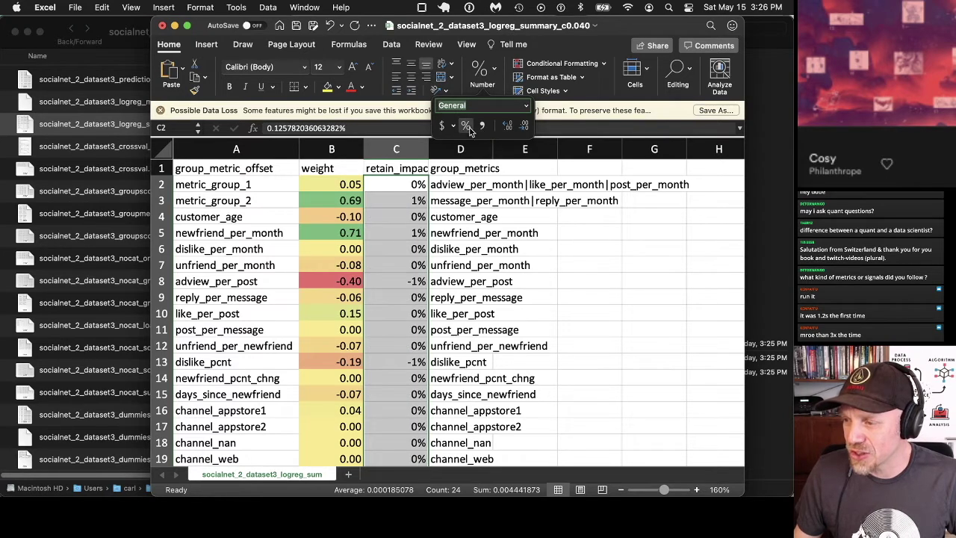
pyautogui.click(508, 126)
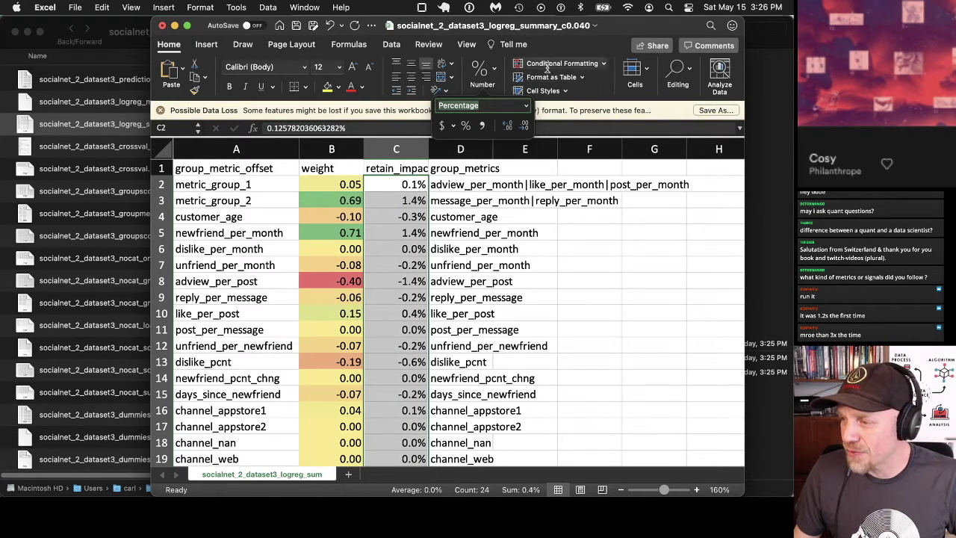
# - Apply the Green-Yellow-Red color scale to the retention impact values in C2:C25
pyautogui.click(549, 64)
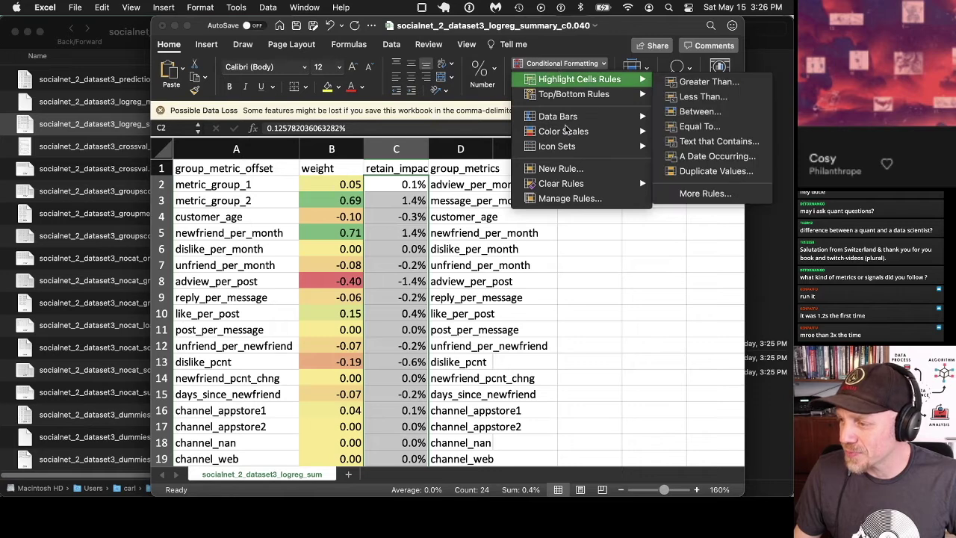
pyautogui.moveTo(566, 133)
pyautogui.click(665, 134)
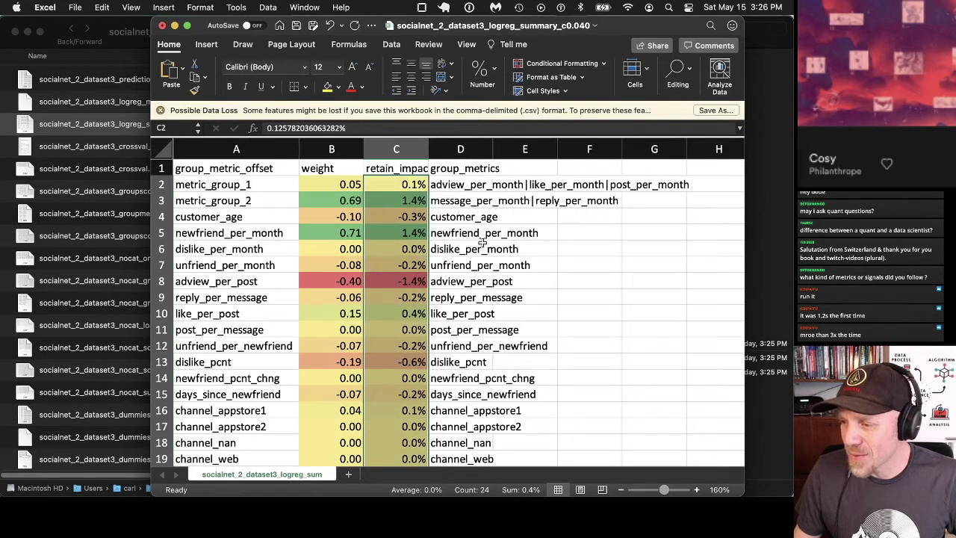
# - Fit the group_metrics column to its contents and review the metric_group_2, newfriend_per_month and unfriend_per_month rows
pyautogui.click(467, 232)
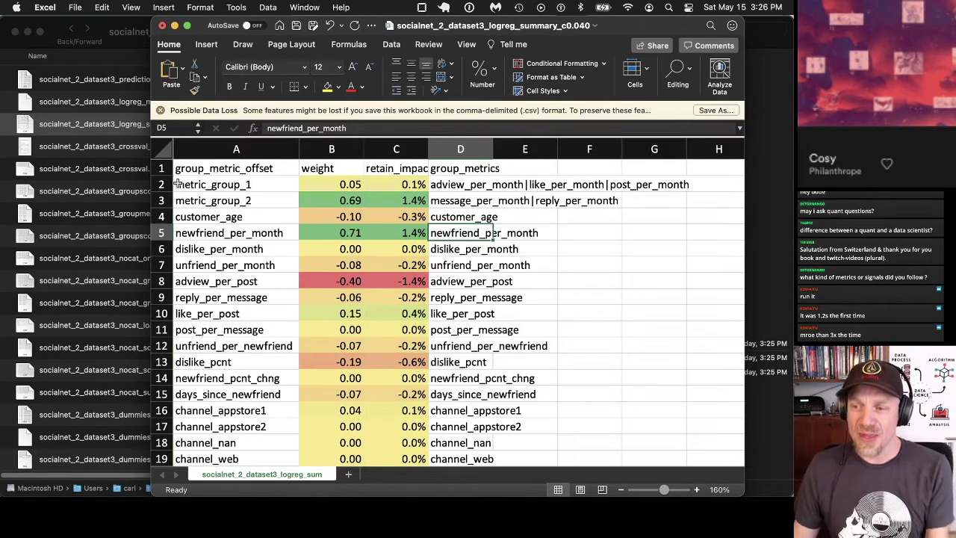
pyautogui.click(199, 200)
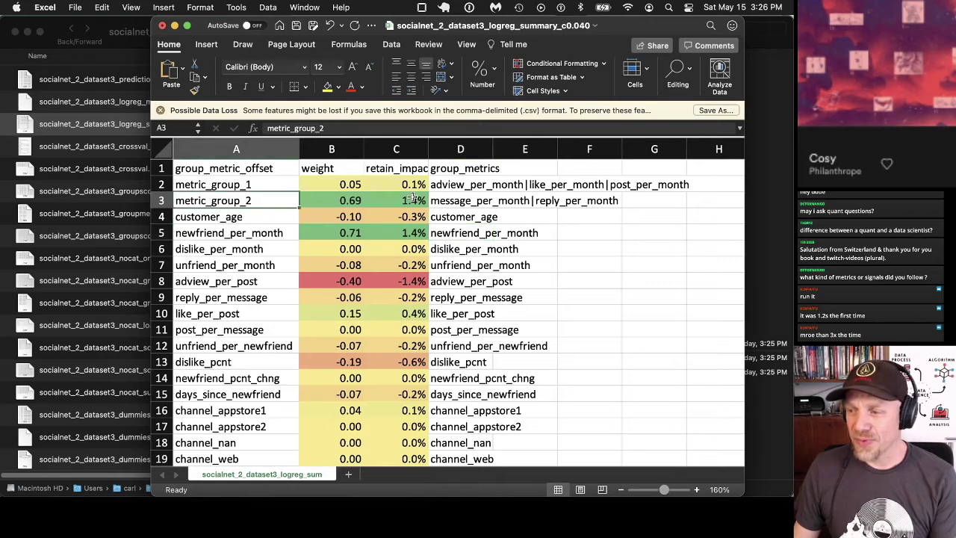
pyautogui.doubleClick(492, 149)
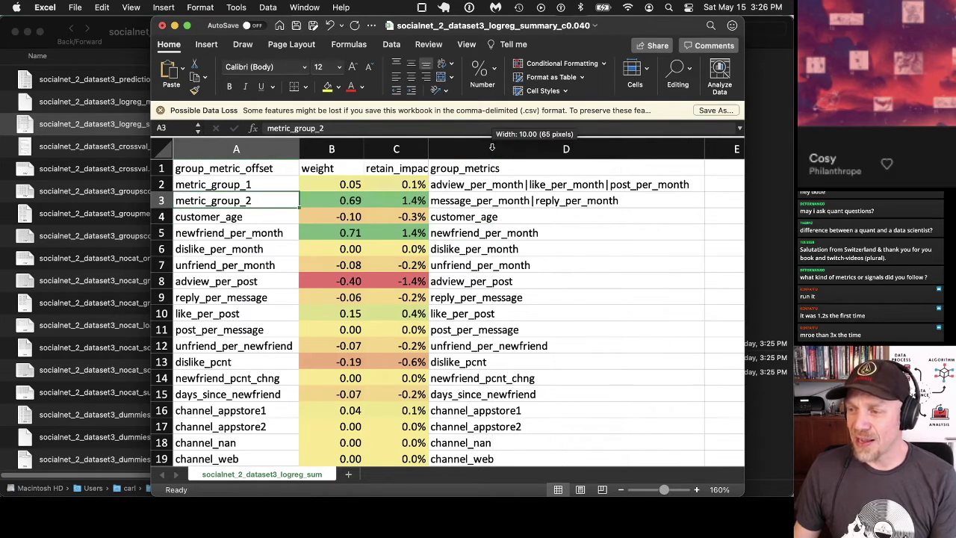
pyautogui.click(518, 198)
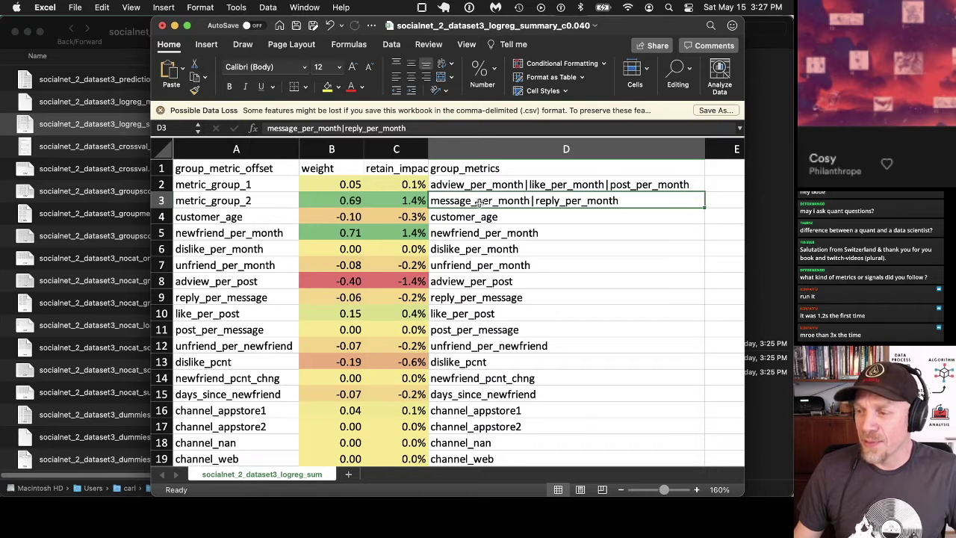
pyautogui.click(482, 236)
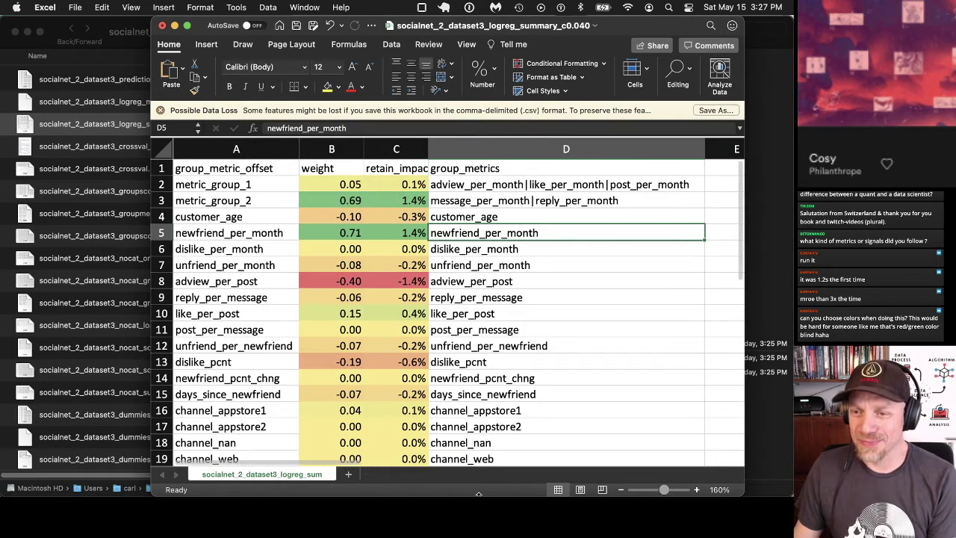
pyautogui.click(451, 266)
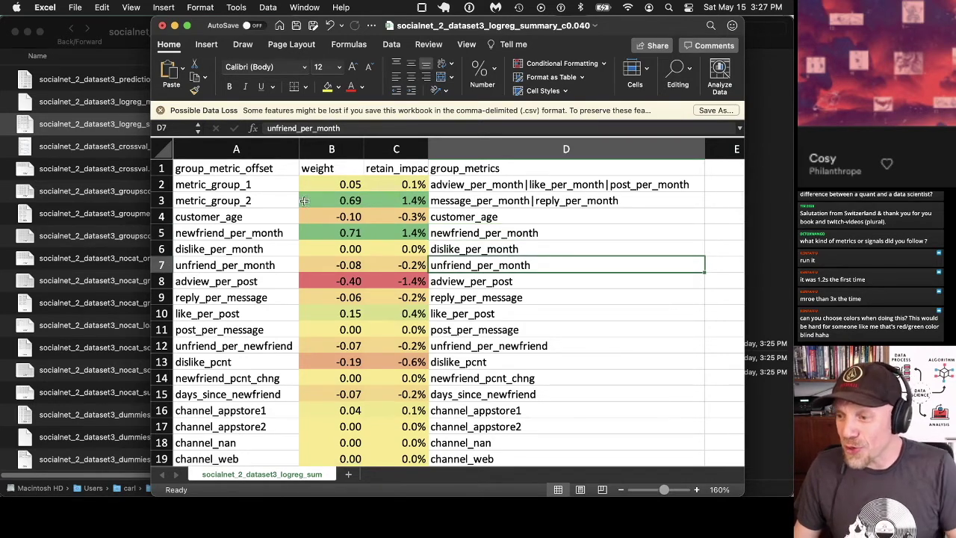
# - Apply the Blue-White-Red color scale to the weight values in B2:B25
pyautogui.click(320, 190)
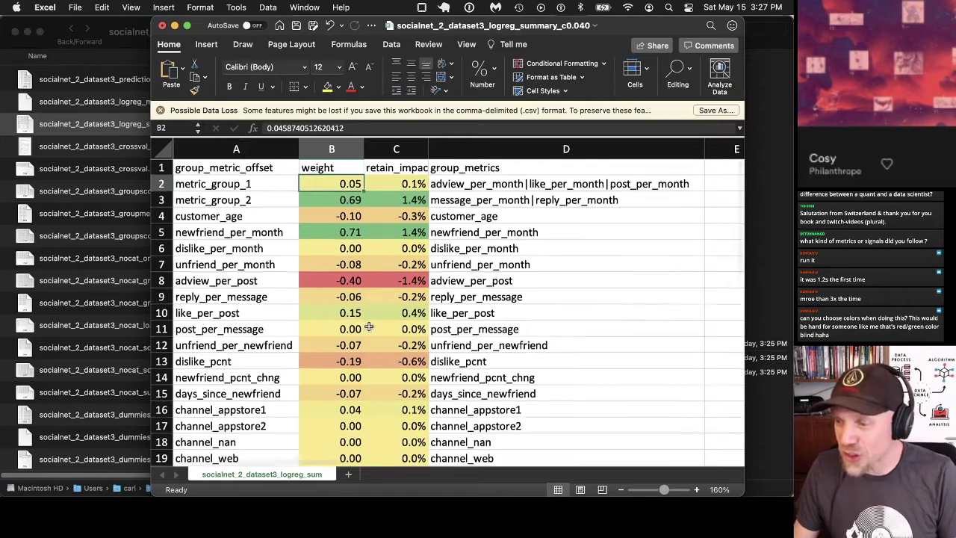
pyautogui.scroll(-2, 358, 334)
pyautogui.scroll(-6, 365, 340)
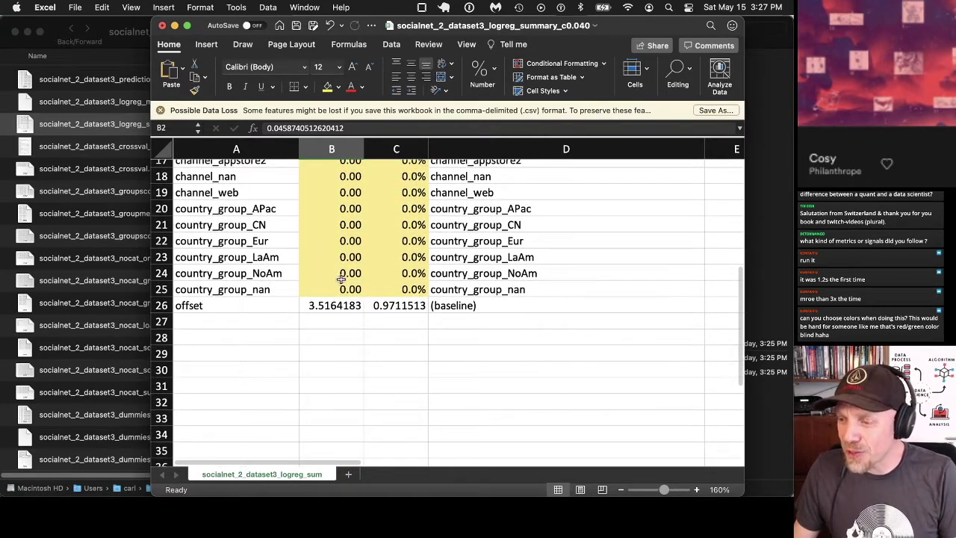
pyautogui.keyDown('shift'); pyautogui.click(341, 289); pyautogui.keyUp('shift')
pyautogui.scroll(6, 344, 298)
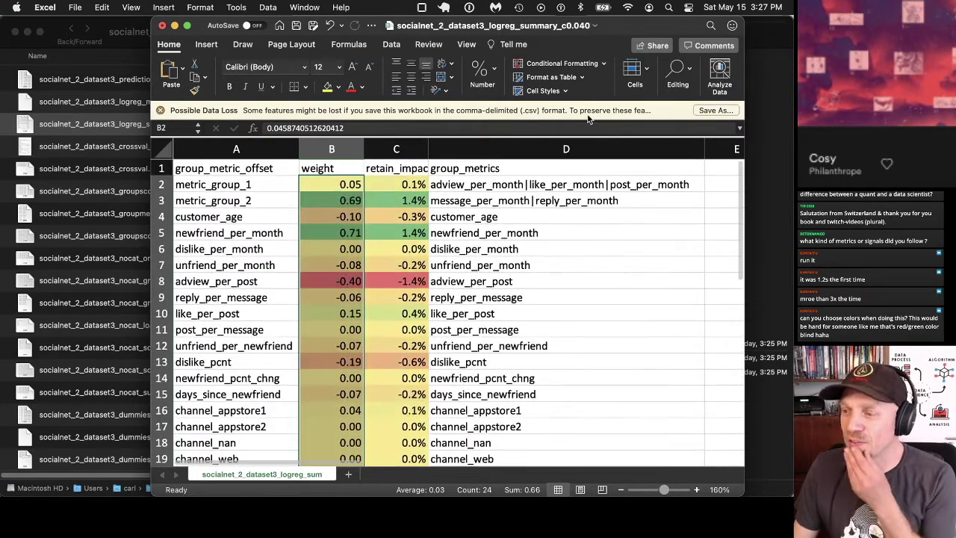
pyautogui.click(569, 66)
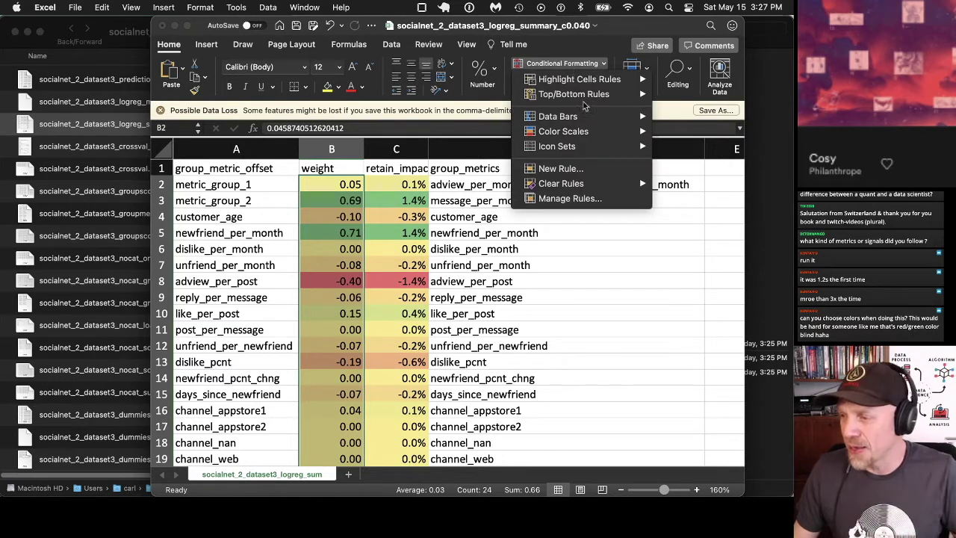
pyautogui.moveTo(581, 132)
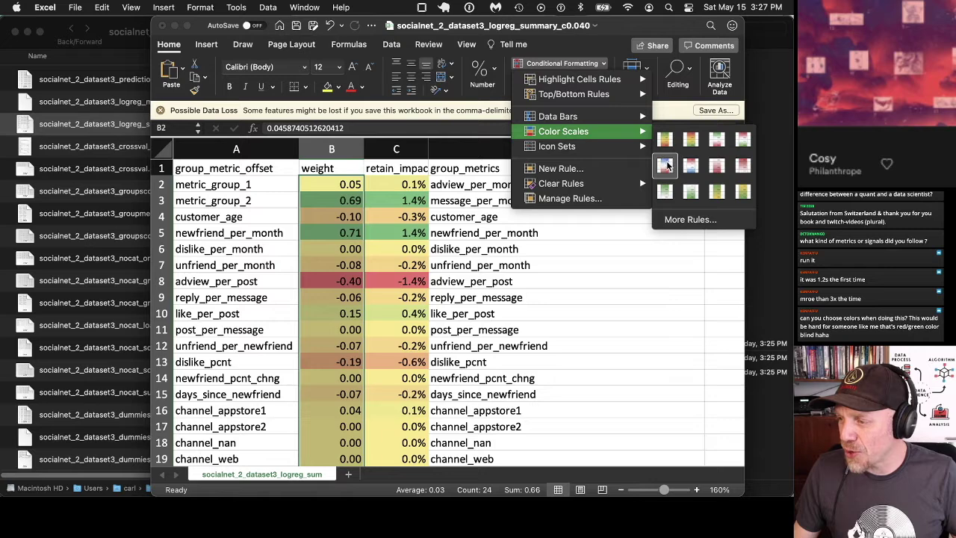
pyautogui.click(668, 166)
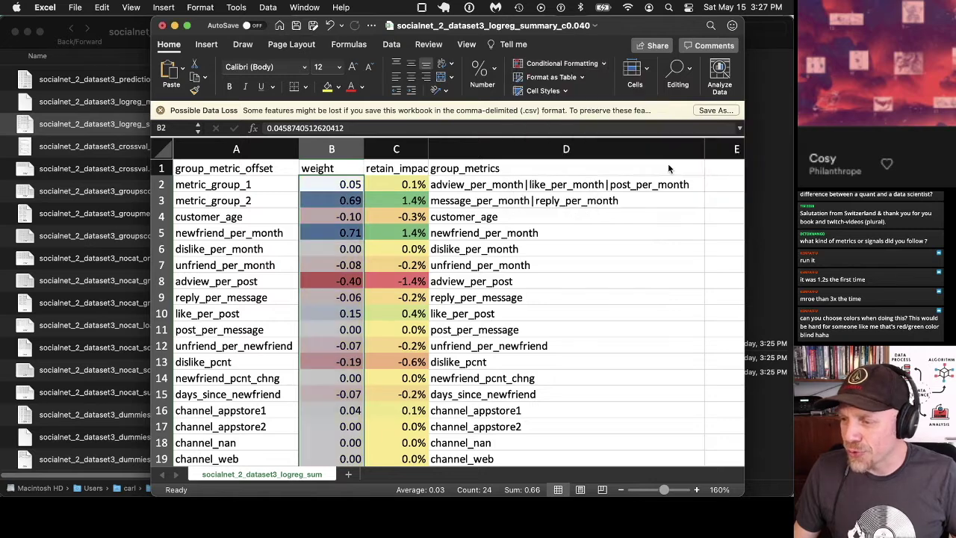
# - Apply the Blue-White-Red color scale to the retention impact values in C2:C25
pyautogui.click(419, 183)
pyautogui.scroll(-5, 469, 299)
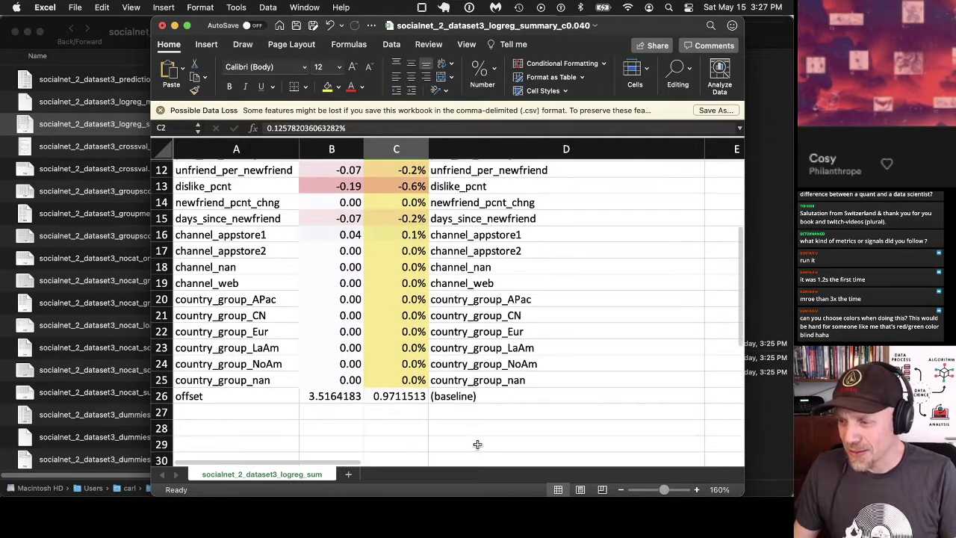
pyautogui.keyDown('shift'); pyautogui.click(415, 380); pyautogui.keyUp('shift')
pyautogui.scroll(5, 414, 380)
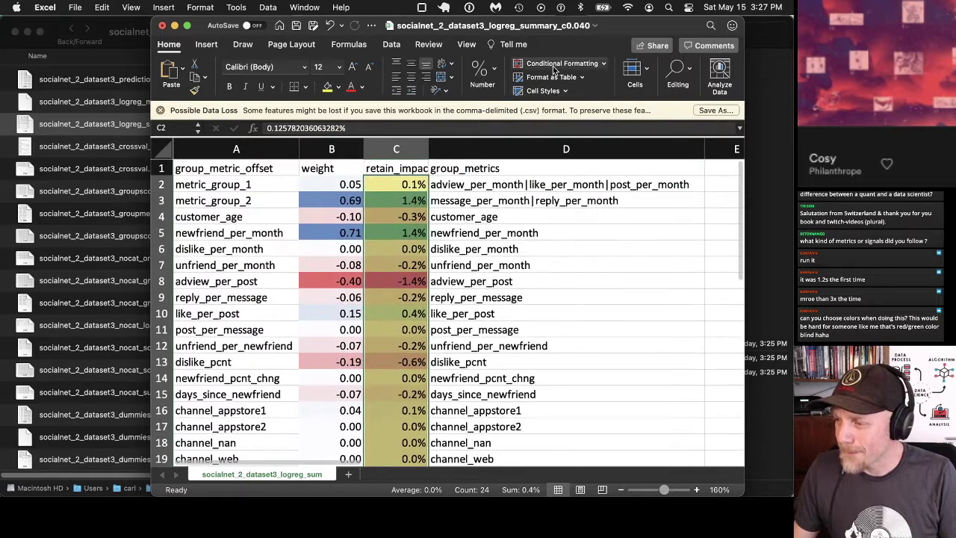
pyautogui.click(556, 63)
pyautogui.moveTo(567, 131)
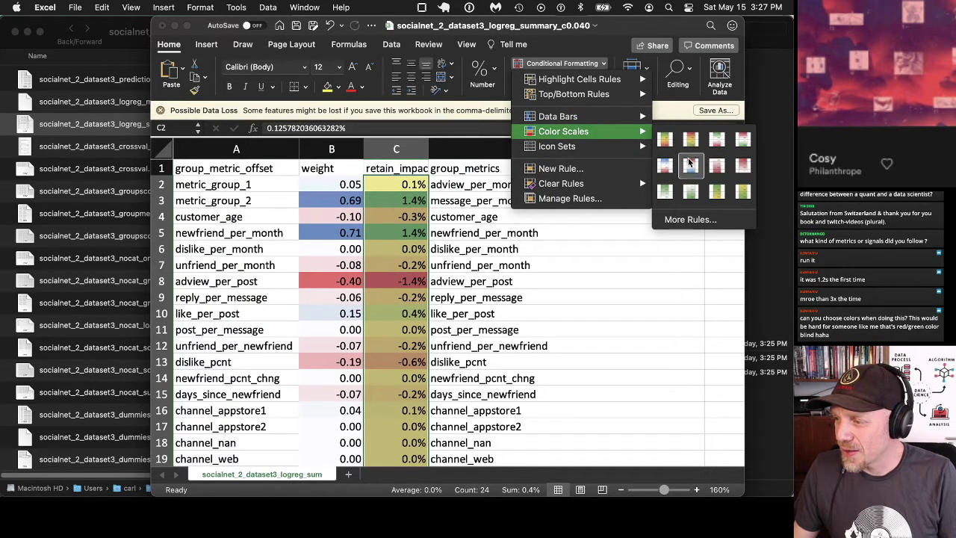
pyautogui.click(664, 166)
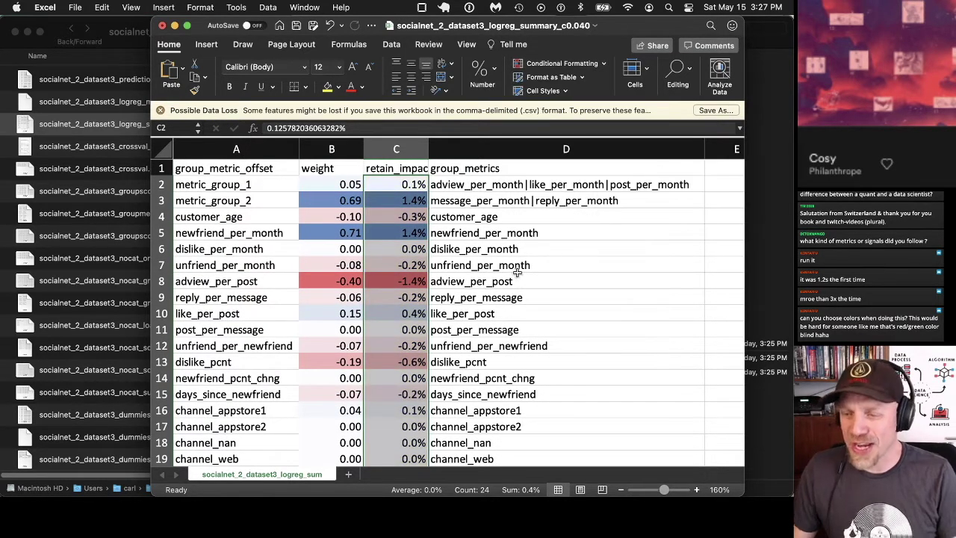
# - Examine the weight and retention impact of adview_per_post and the remaining metrics, channel and country rows down to the offset
pyautogui.click(487, 282)
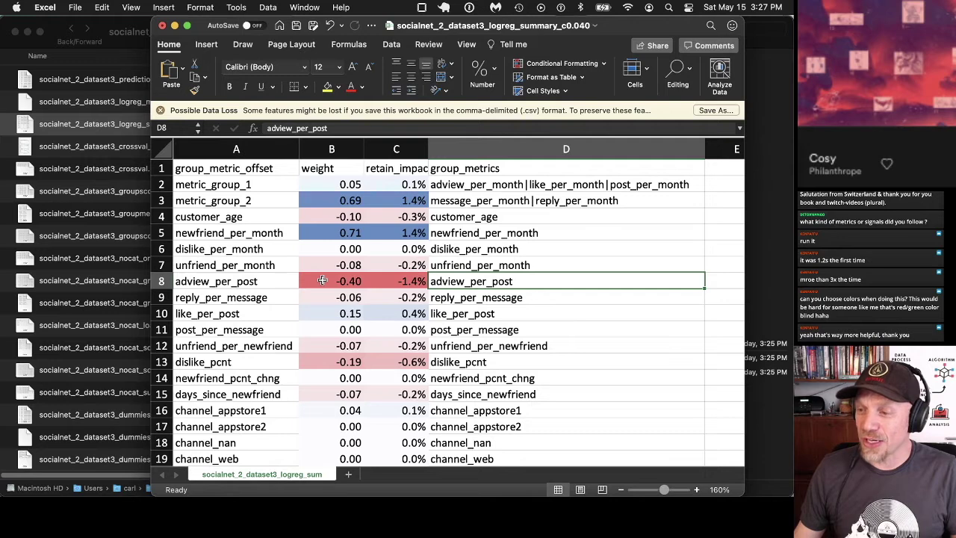
pyautogui.moveTo(322, 280); pyautogui.dragTo(403, 281)
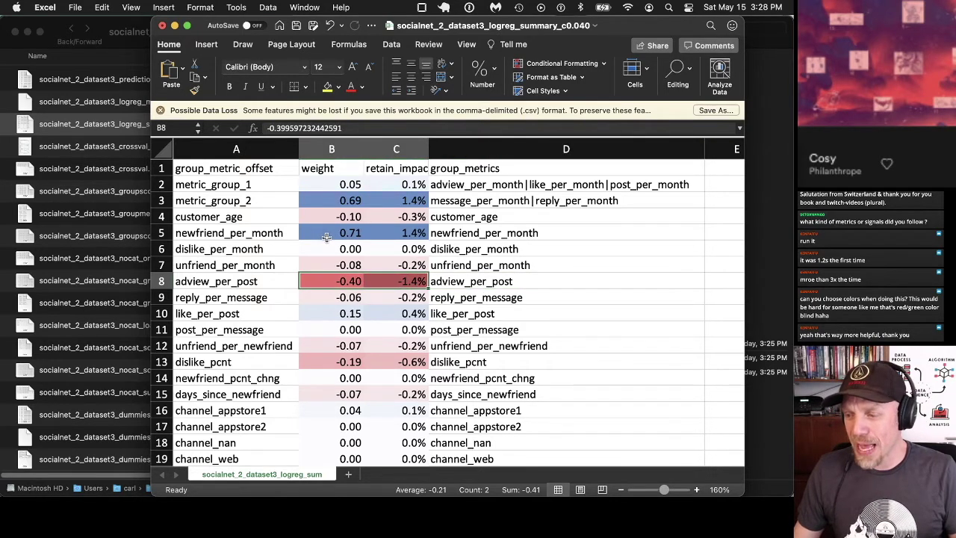
pyautogui.scroll(-4, 351, 245)
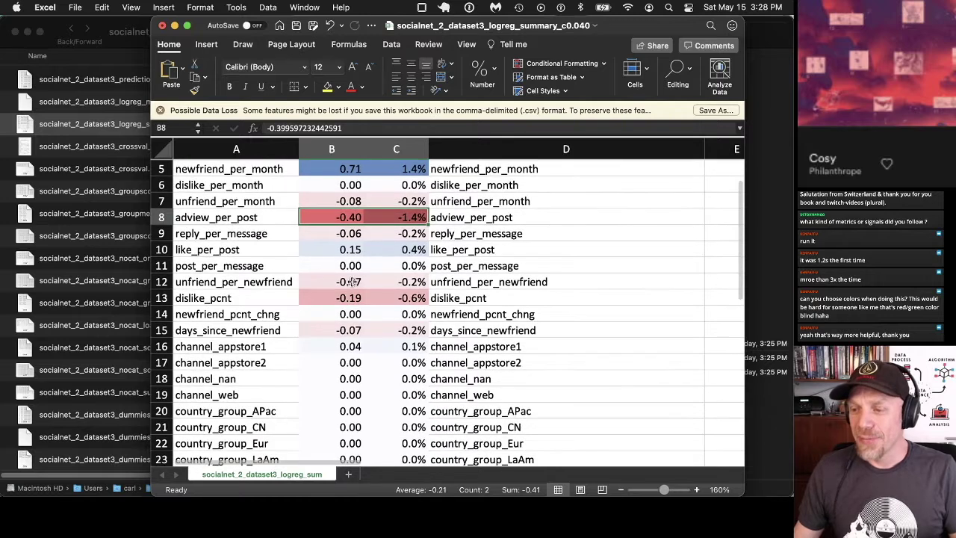
pyautogui.scroll(-6, 351, 281)
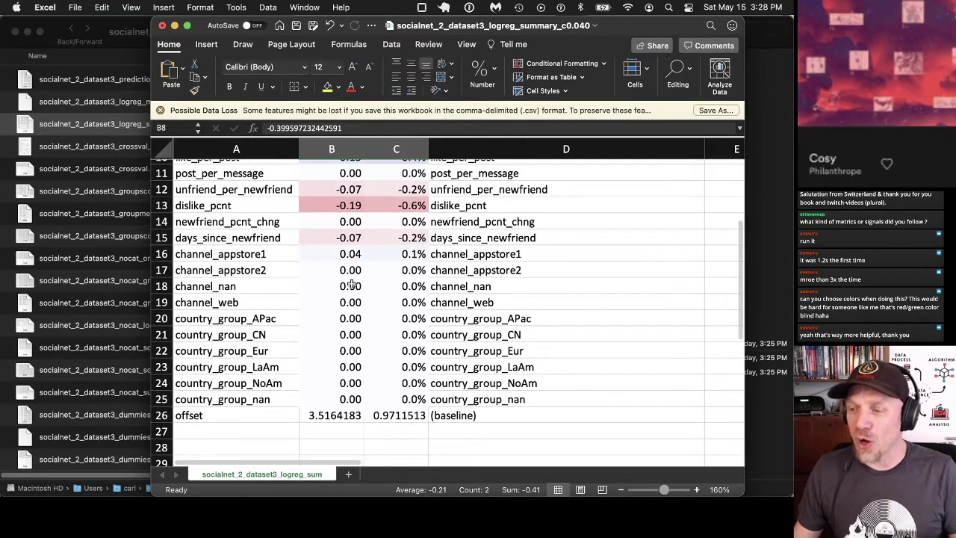
# - Examine the weights from channel_appstore2 through country_group_nan and the weight and retention impact of channel_appstore1
pyautogui.click(341, 269)
pyautogui.moveTo(341, 270); pyautogui.dragTo(341, 399)
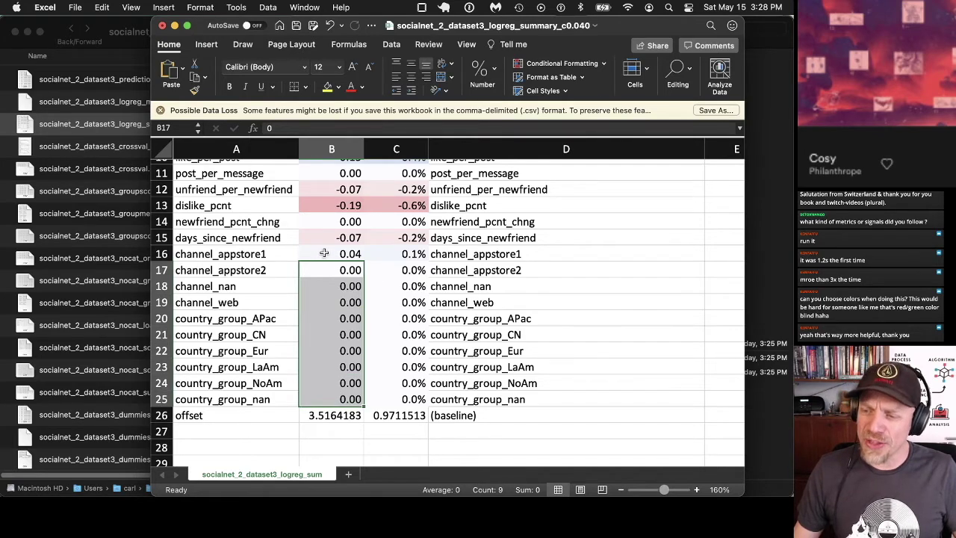
pyautogui.click(325, 256)
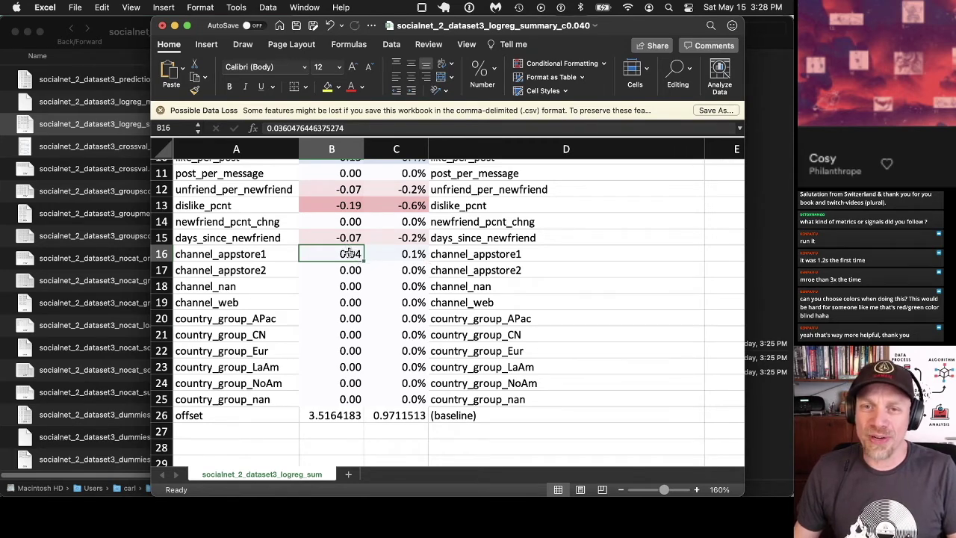
pyautogui.click(415, 255)
# - Enlarge the sheet to 170% and review the metric_group_2 and newfriend_per_month rows
pyautogui.scroll(1, 407, 276)
pyautogui.scroll(5, 409, 275)
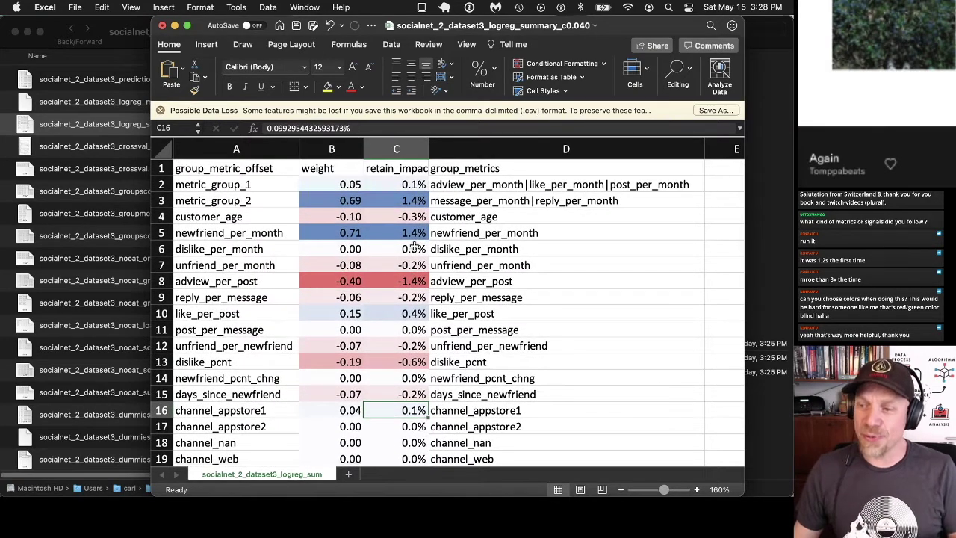
pyautogui.click(229, 200)
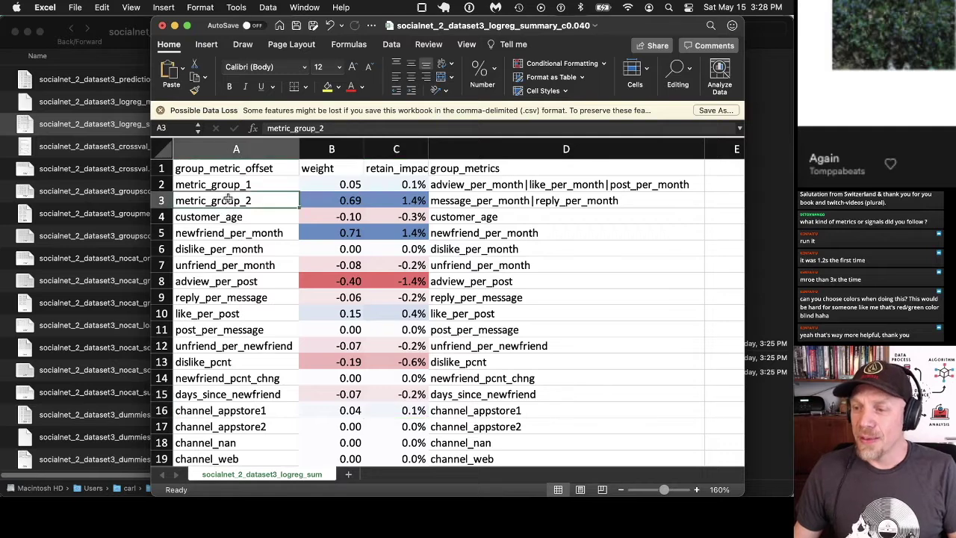
pyautogui.click(696, 489)
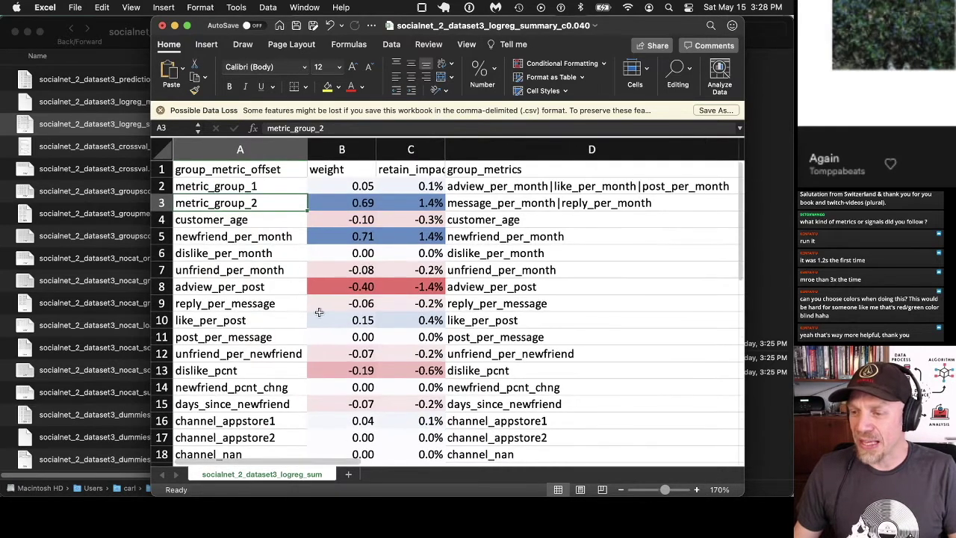
pyautogui.click(223, 239)
pyautogui.click(417, 235)
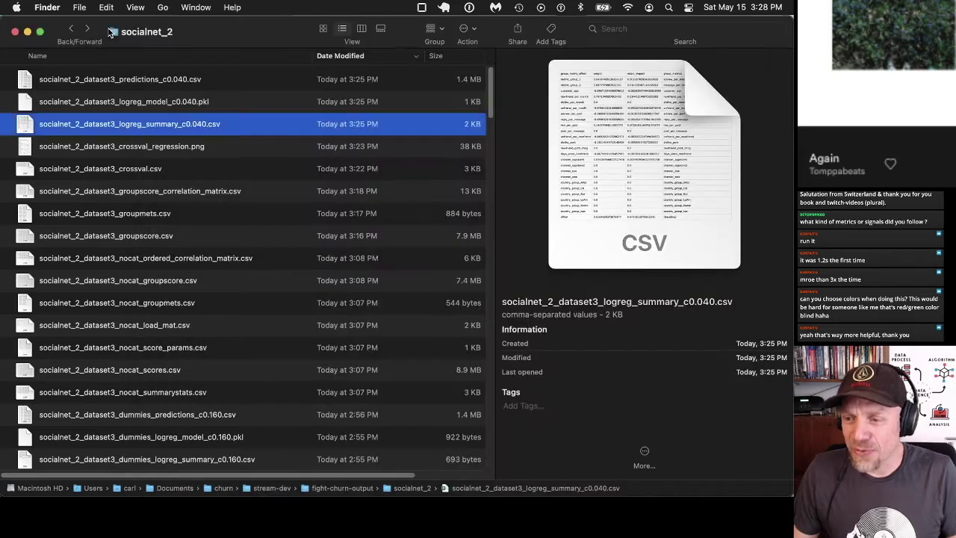
# - Open socialnet_2_dataset3_dummies_logreg_summary_c0.160.csv from the socialnet_2 folder in Finder and enlarge its Excel sheet to 160%
pyautogui.click(127, 34)
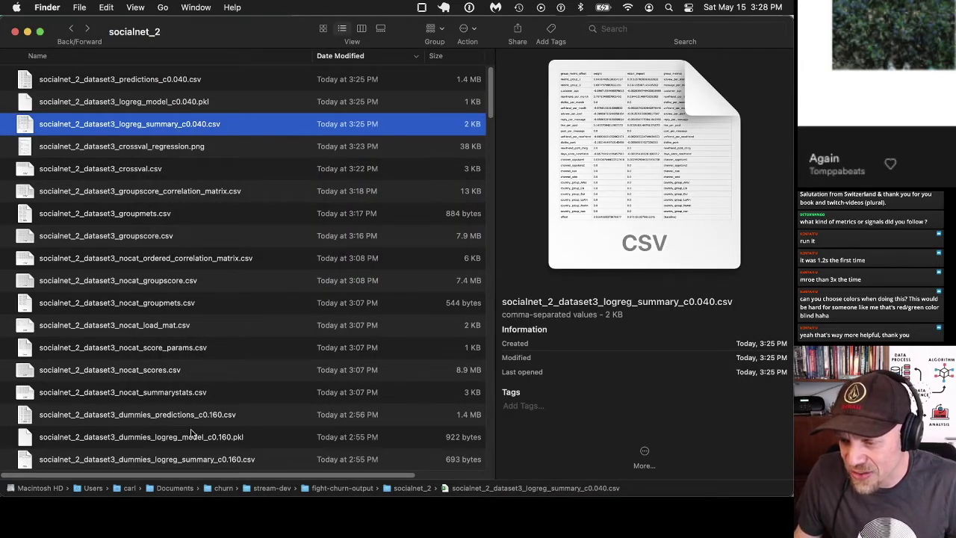
pyautogui.click(191, 459)
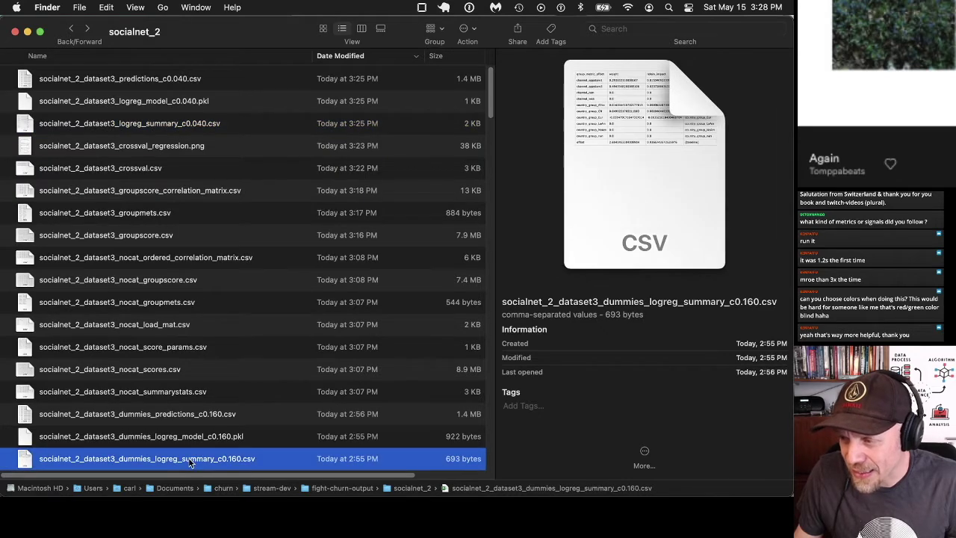
pyautogui.doubleClick(130, 459)
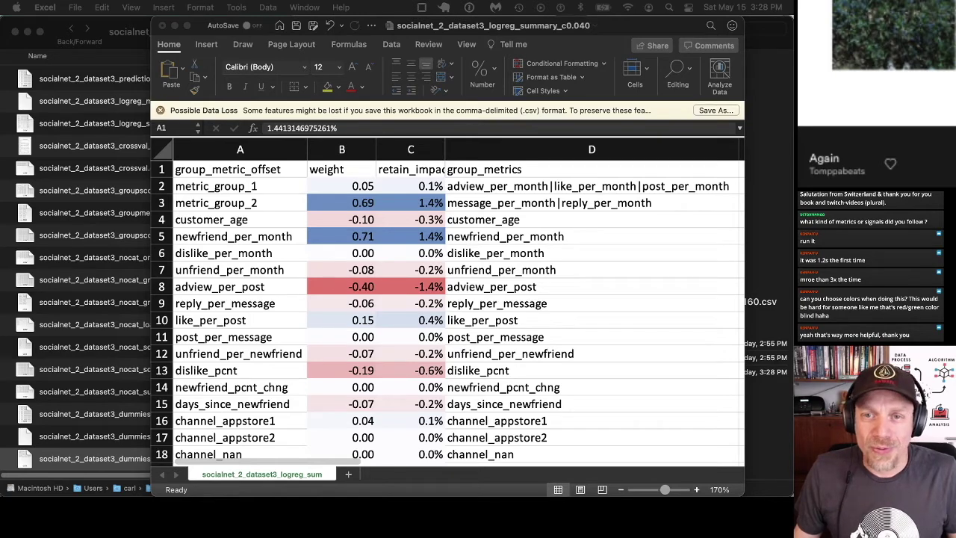
pyautogui.doubleClick(89, 459)
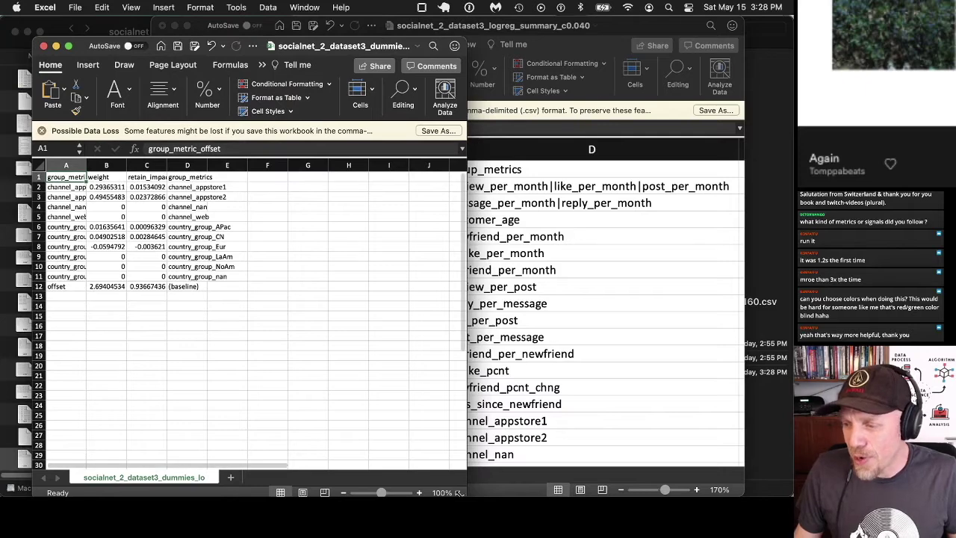
pyautogui.click(419, 492)
pyautogui.click(419, 492)
pyautogui.click(419, 492)
pyautogui.click(419, 492)
pyautogui.click(418, 492)
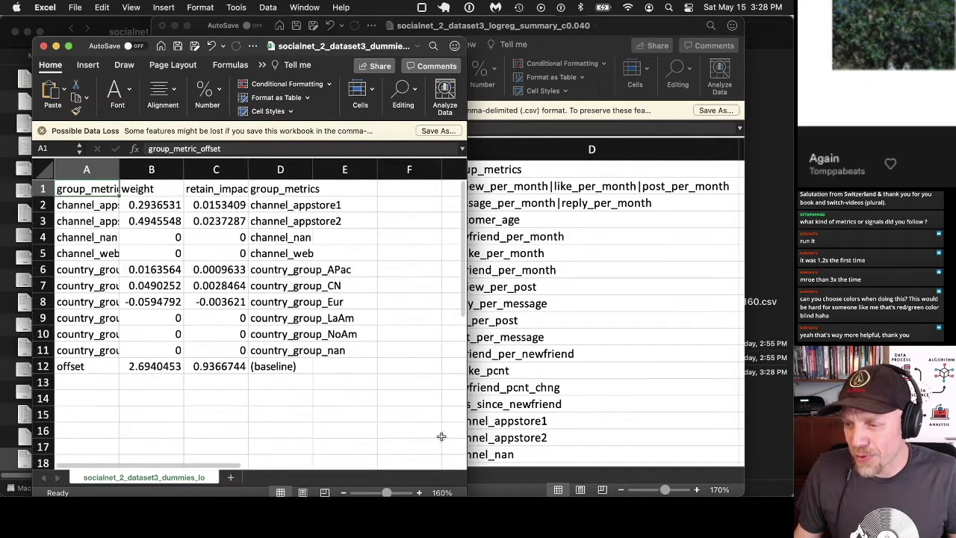
# - Shrink the c0.040 summary window to show both workbooks side by side and mark the channel_appstore1 and channel_appstore2 labels in the dummies sheet
pyautogui.click(568, 348)
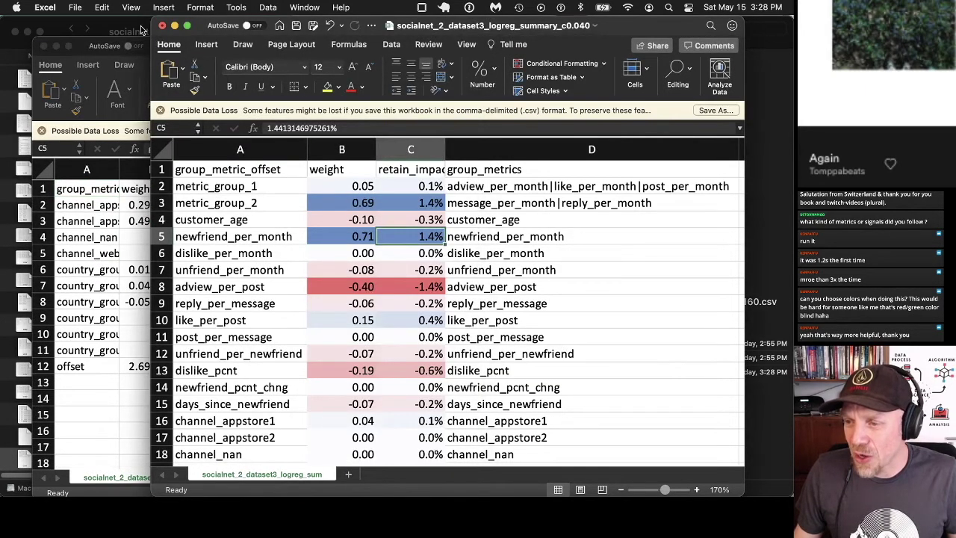
pyautogui.moveTo(153, 17); pyautogui.dragTo(270, 50)
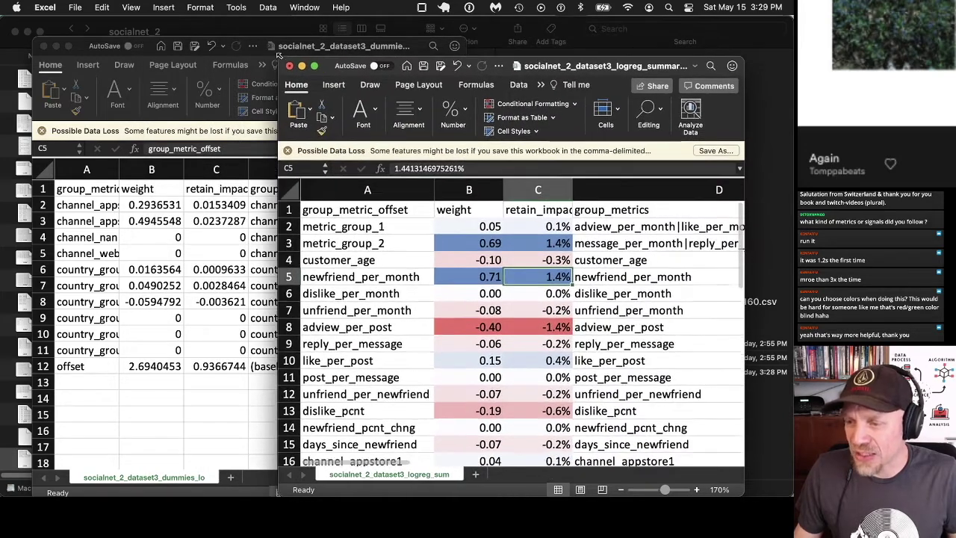
pyautogui.click(103, 205)
pyautogui.moveTo(103, 205); pyautogui.dragTo(104, 221)
pyautogui.click(598, 338)
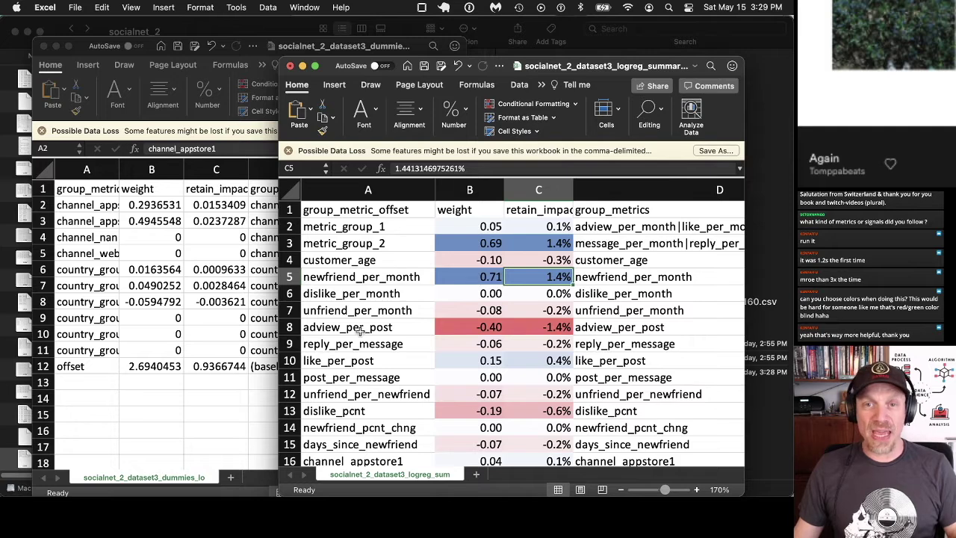
# - Fit column A of the dummies sheet to its contents and compare the channel_appstore1 and channel_appstore2 weights and retention impacts across both workbooks
pyautogui.scroll(-6, 366, 337)
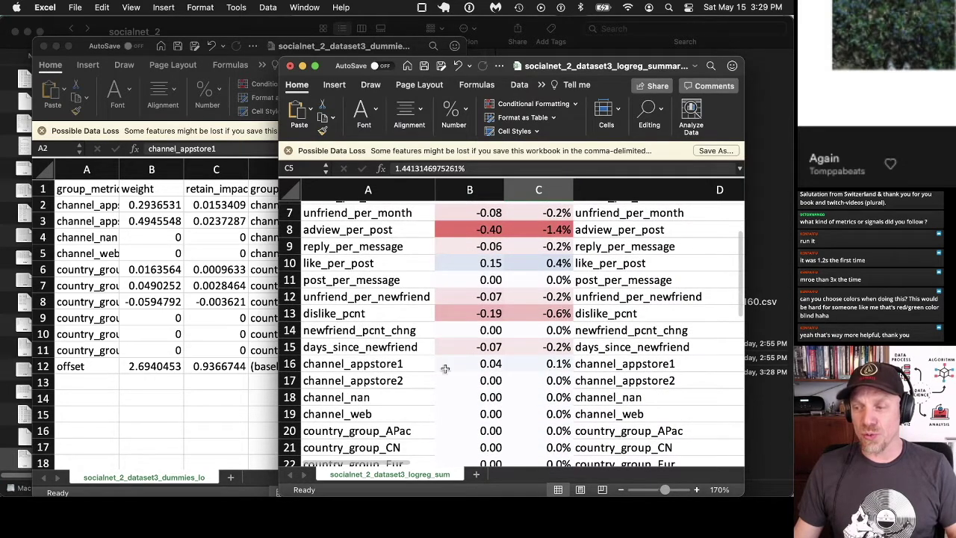
pyautogui.moveTo(484, 366); pyautogui.dragTo(513, 380)
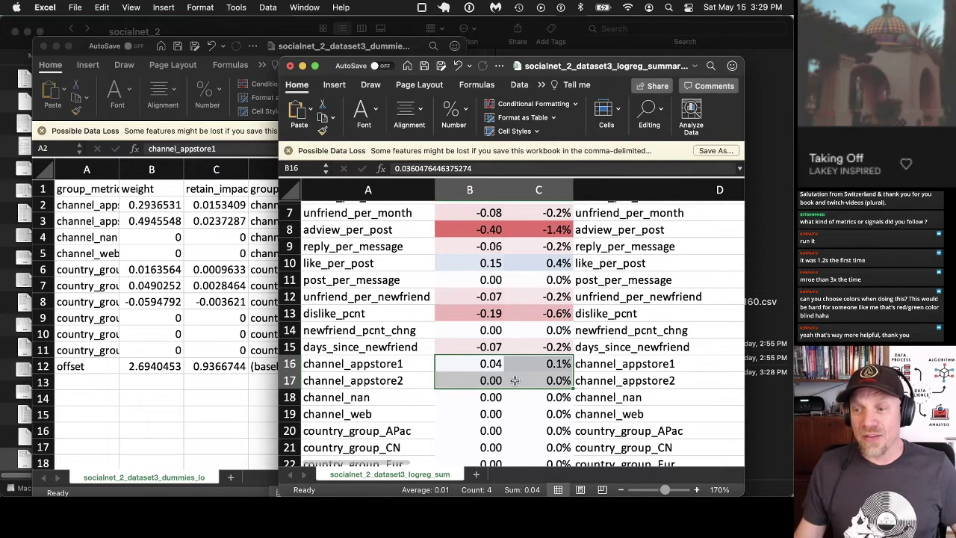
pyautogui.click(118, 163)
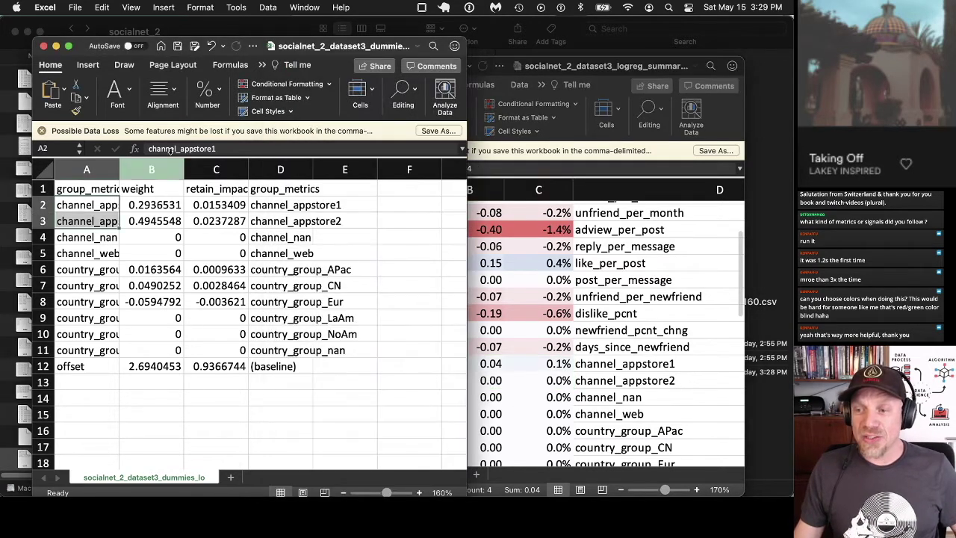
pyautogui.doubleClick(118, 163)
pyautogui.moveTo(192, 208); pyautogui.dragTo(247, 216)
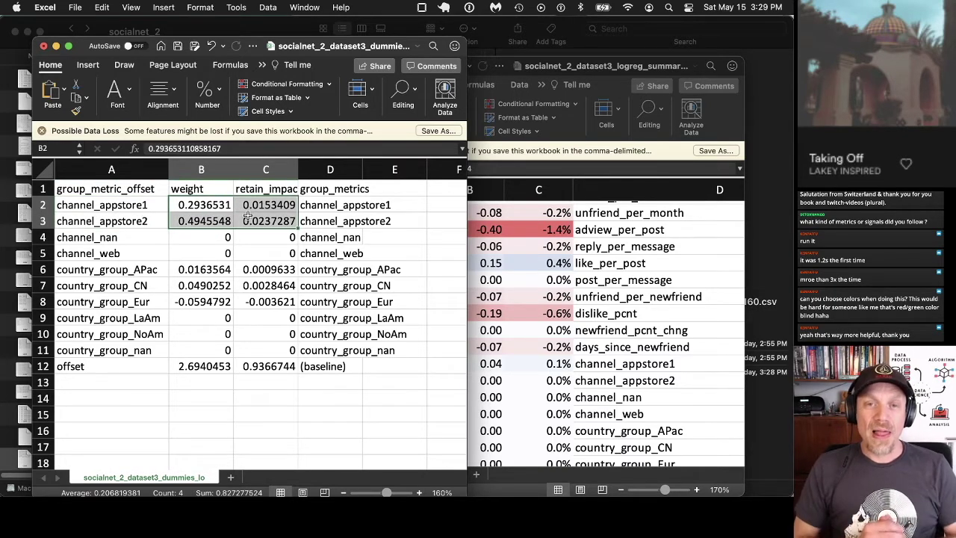
pyautogui.click(656, 301)
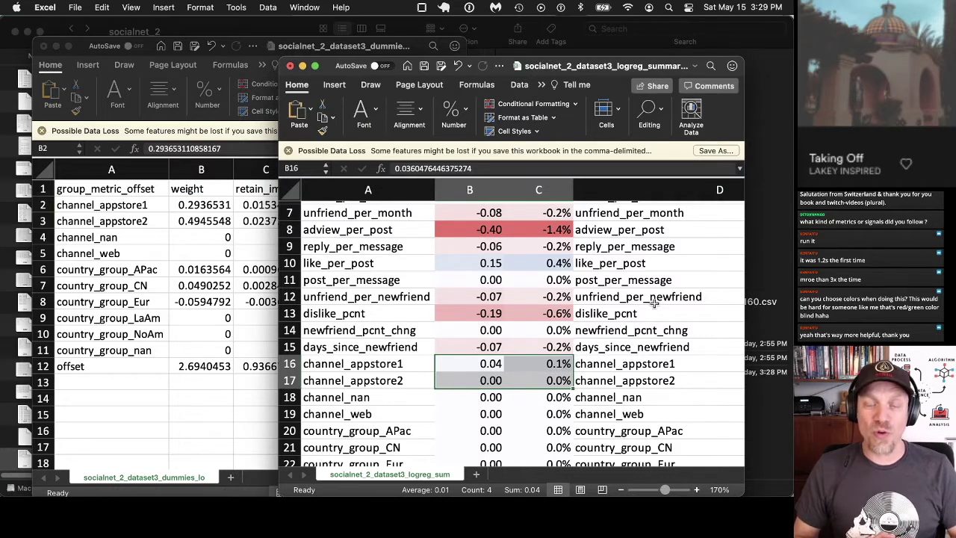
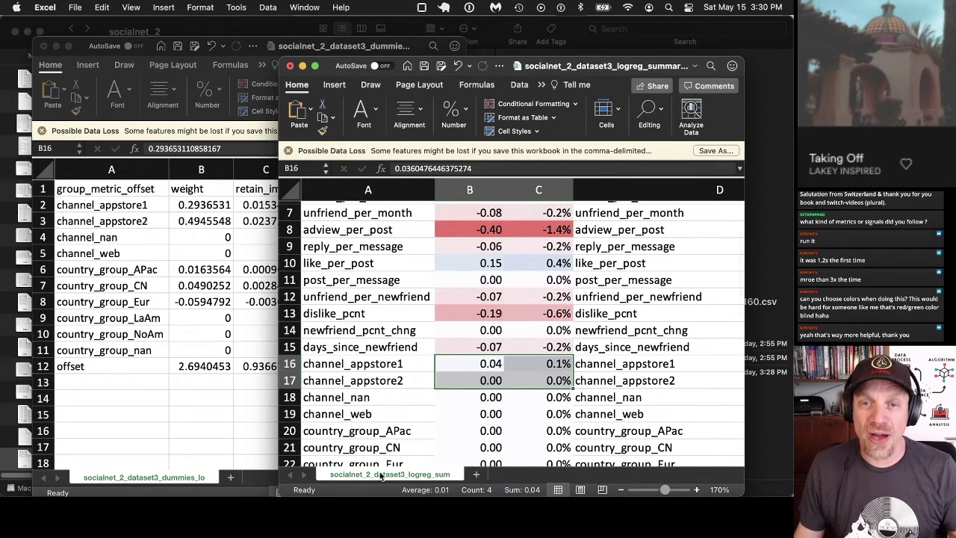
pyautogui.click(456, 374)
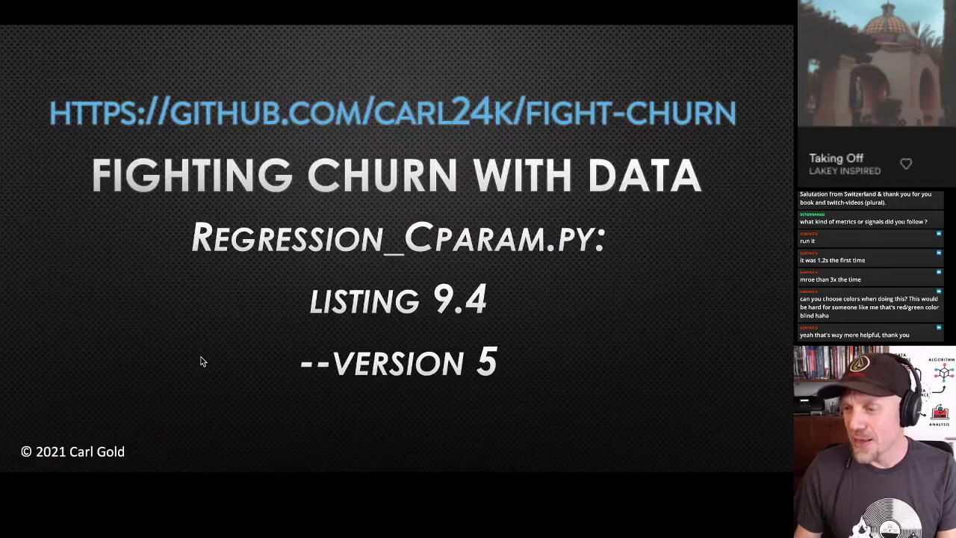
pyautogui.press('Right')
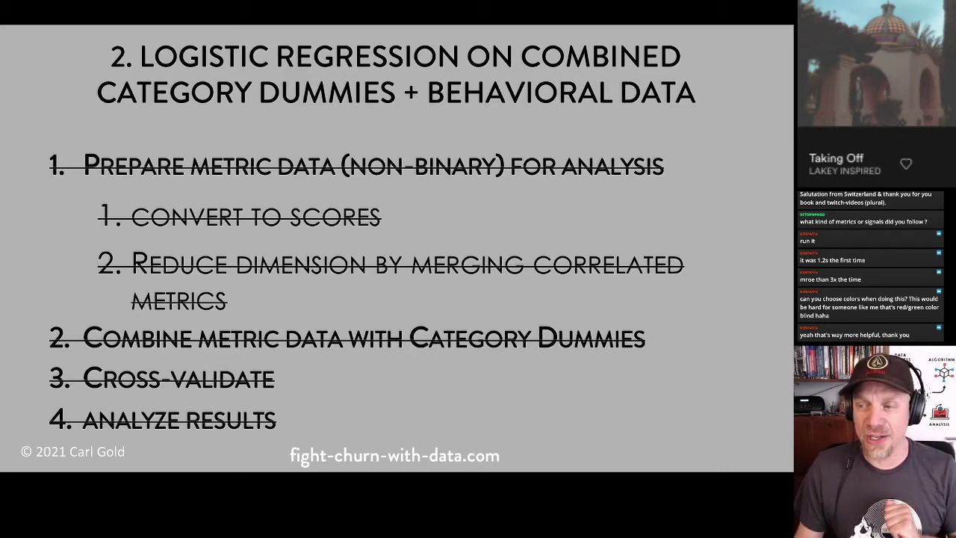
pyautogui.press('Right')
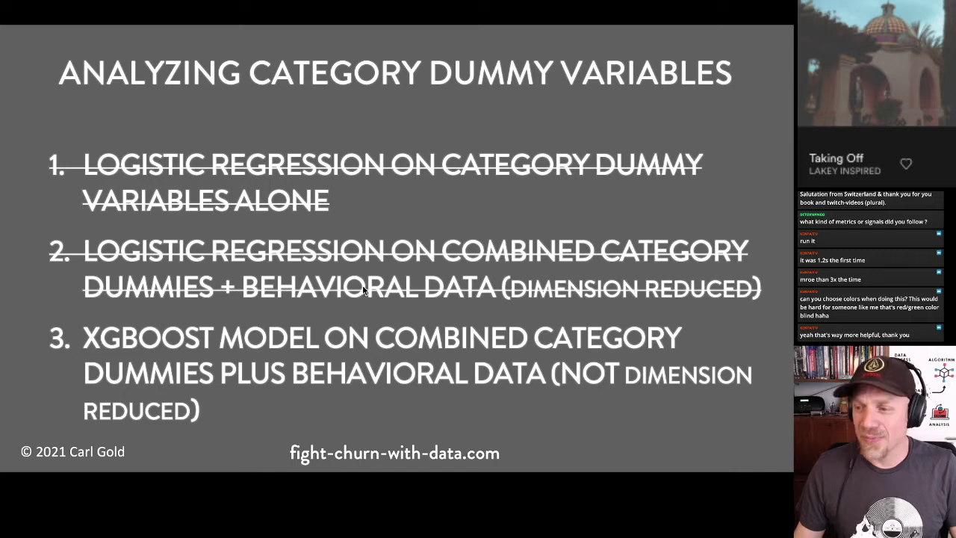
pyautogui.click(403, 240)
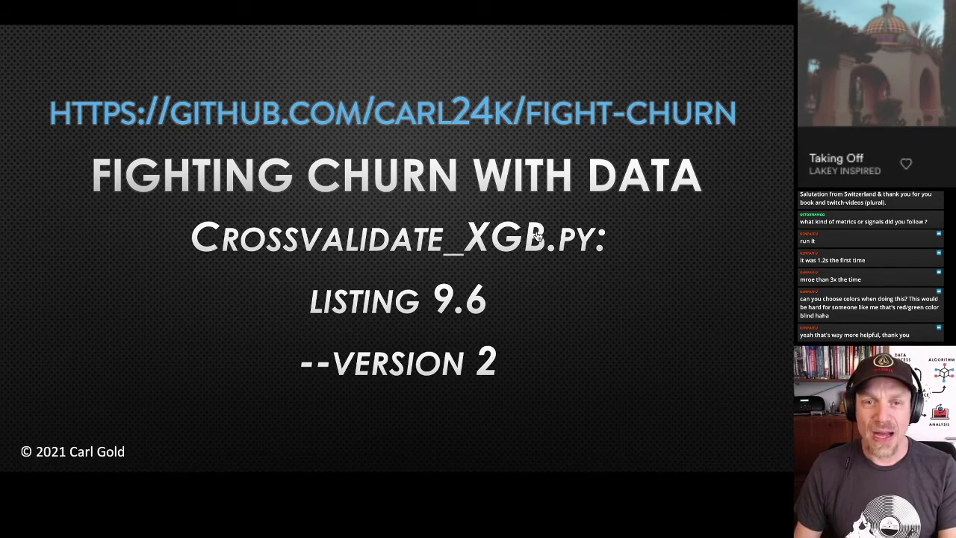
# - Switch to PyCharm, enlarge the editor area and open listing_9_6_crossvalidate_xgb.py from the chap9 folder at full editor width
pyautogui.hotkey('ctrl', 'Left')
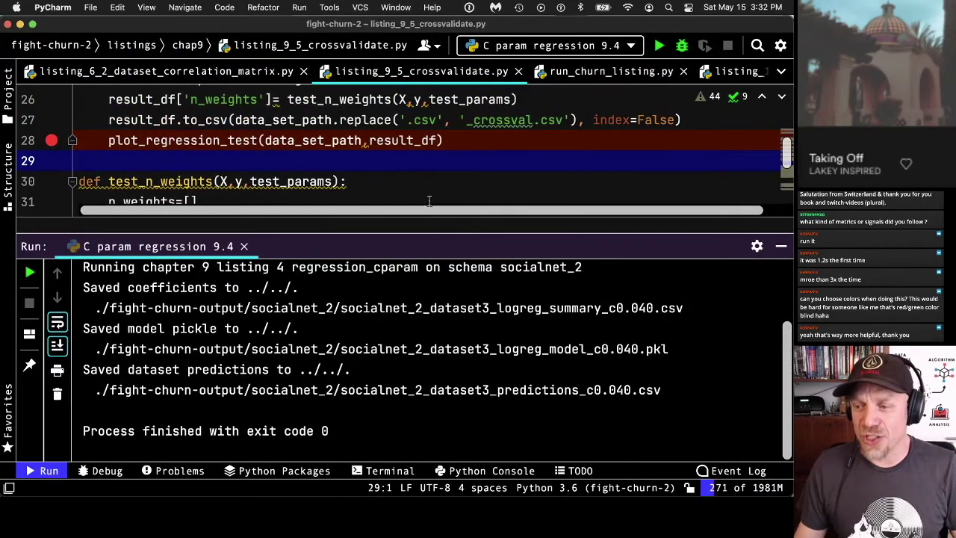
pyautogui.moveTo(438, 225); pyautogui.dragTo(437, 333)
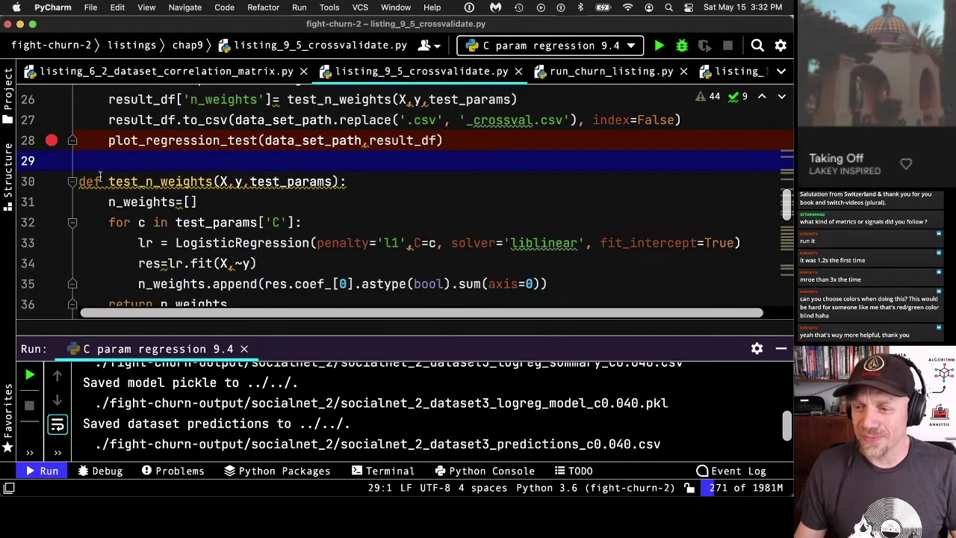
pyautogui.click(8, 91)
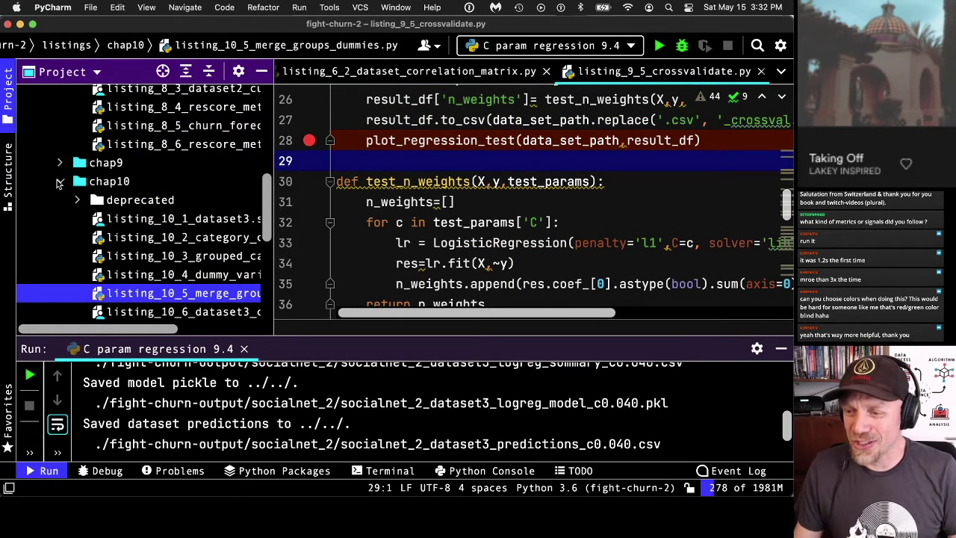
pyautogui.click(61, 181)
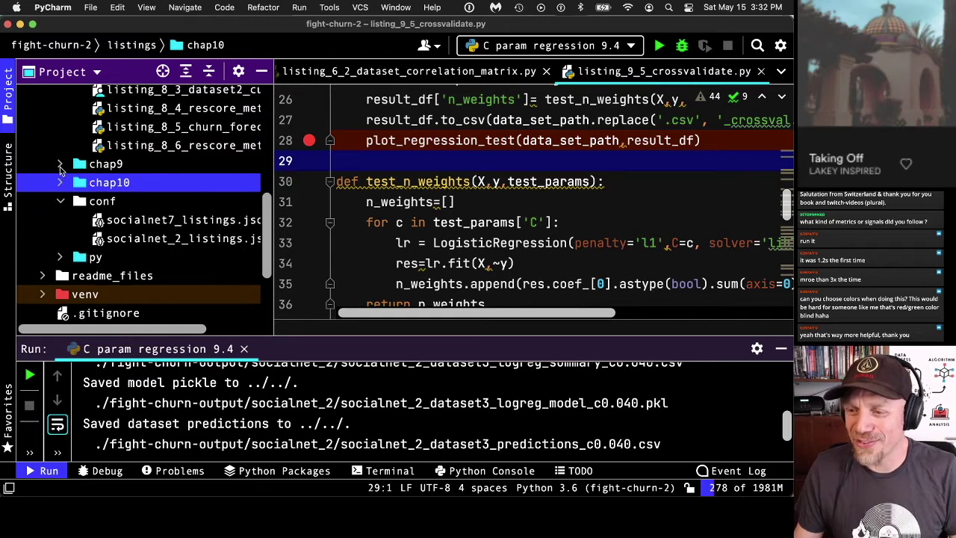
pyautogui.click(60, 164)
pyautogui.scroll(-3, 112, 194)
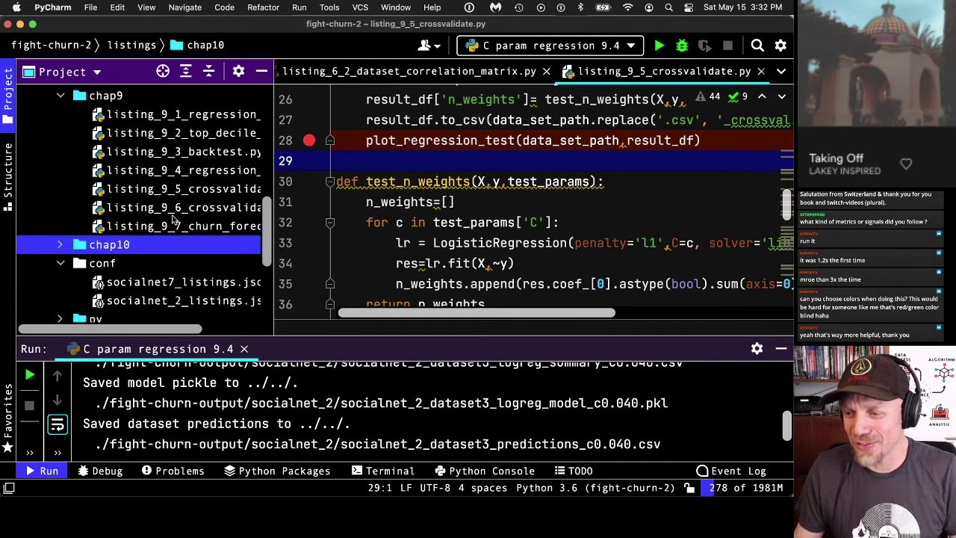
pyautogui.doubleClick(174, 209)
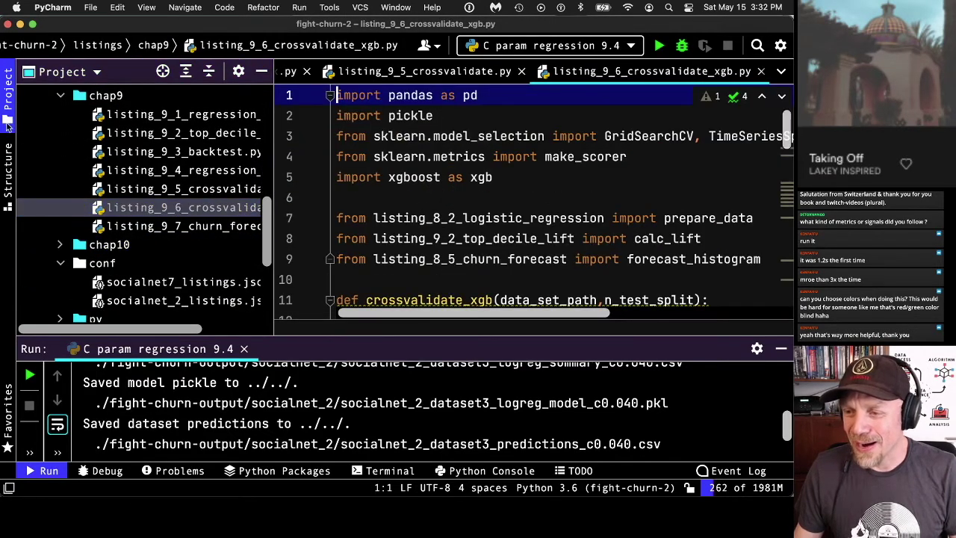
pyautogui.click(7, 96)
# - Set a breakpoint on the prepare_data call at line 13 of crossvalidate_xgb
pyautogui.scroll(-3, 185, 177)
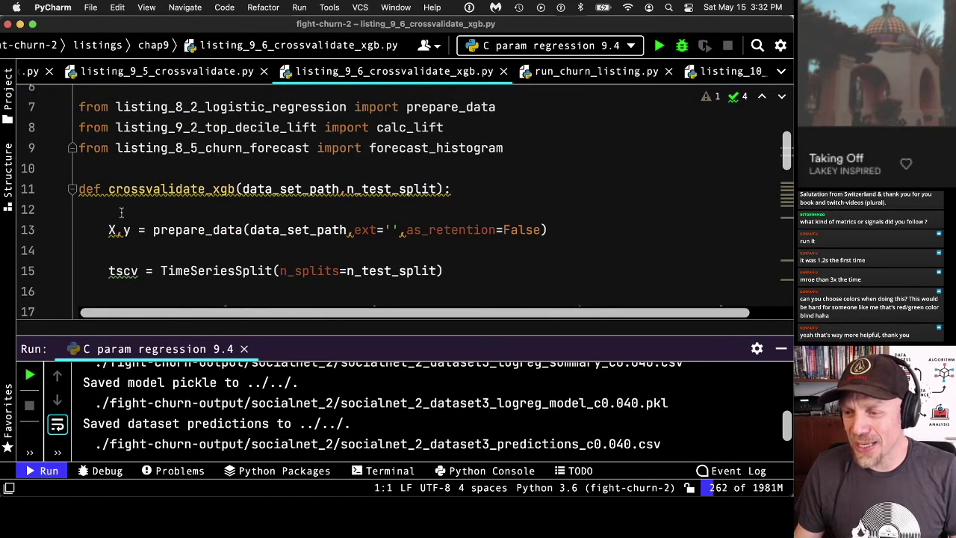
pyautogui.click(50, 233)
pyautogui.scroll(-1, 368, 241)
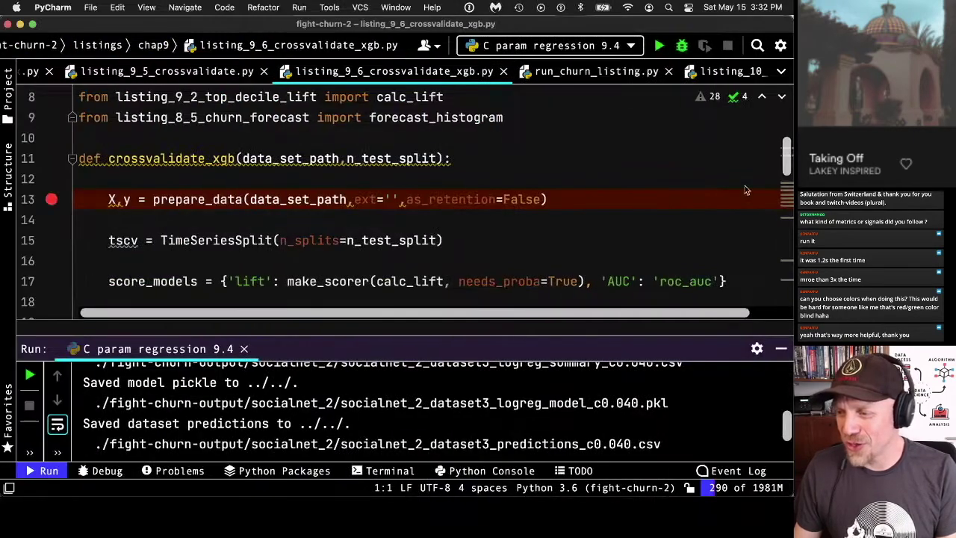
# - Duplicate the crossvalidate run configuration and name the copy "crossvalidate xgb"
pyautogui.click(531, 48)
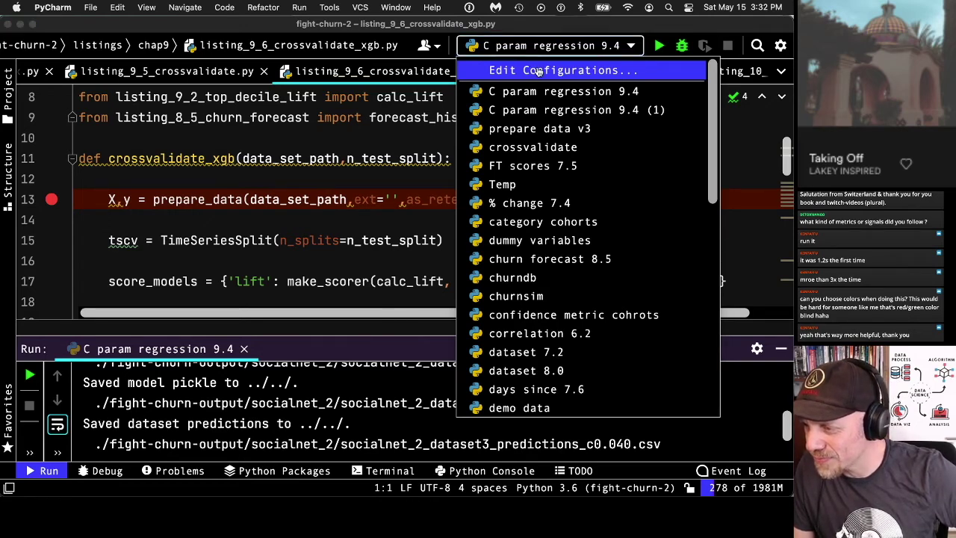
pyautogui.click(532, 70)
pyautogui.click(83, 142)
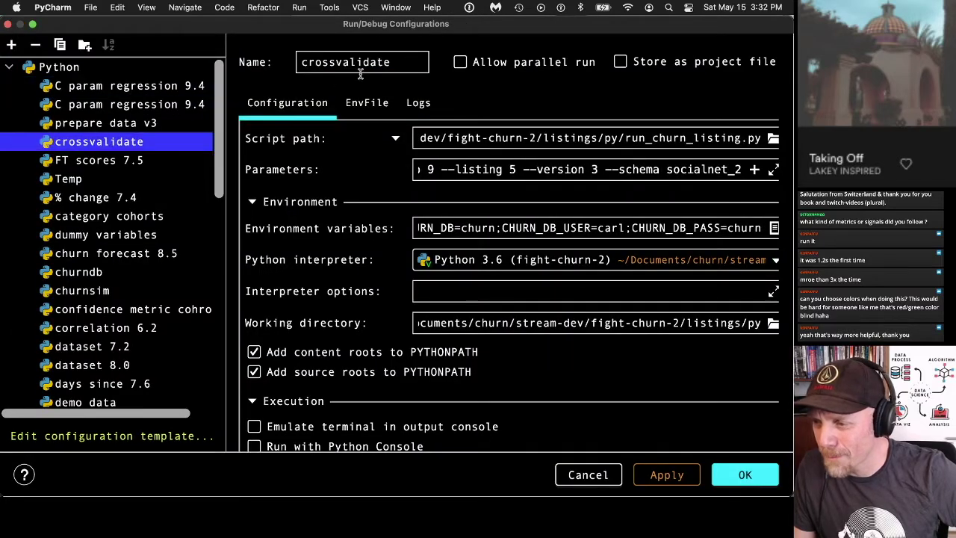
pyautogui.click(60, 45)
pyautogui.moveTo(398, 62); pyautogui.dragTo(416, 62)
pyautogui.write('x')
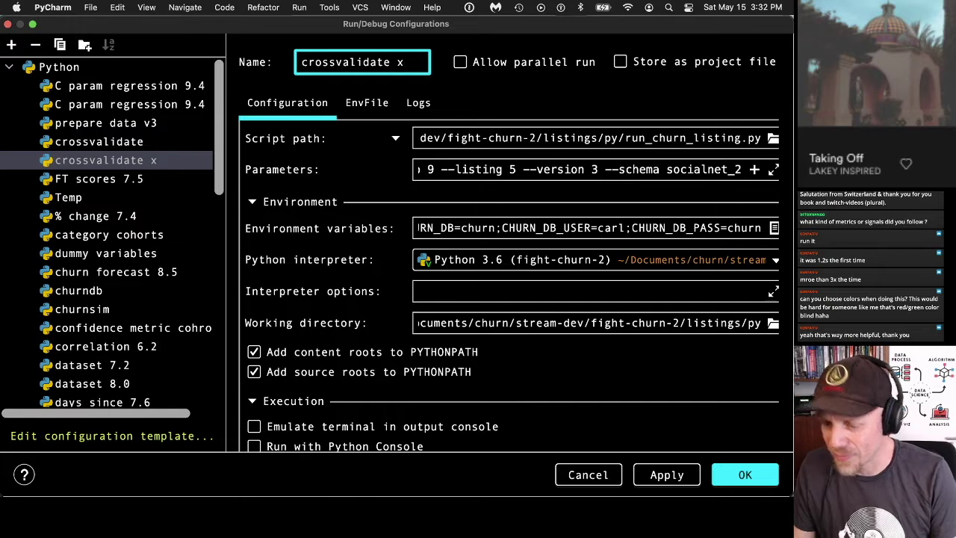
pyautogui.write('gb')
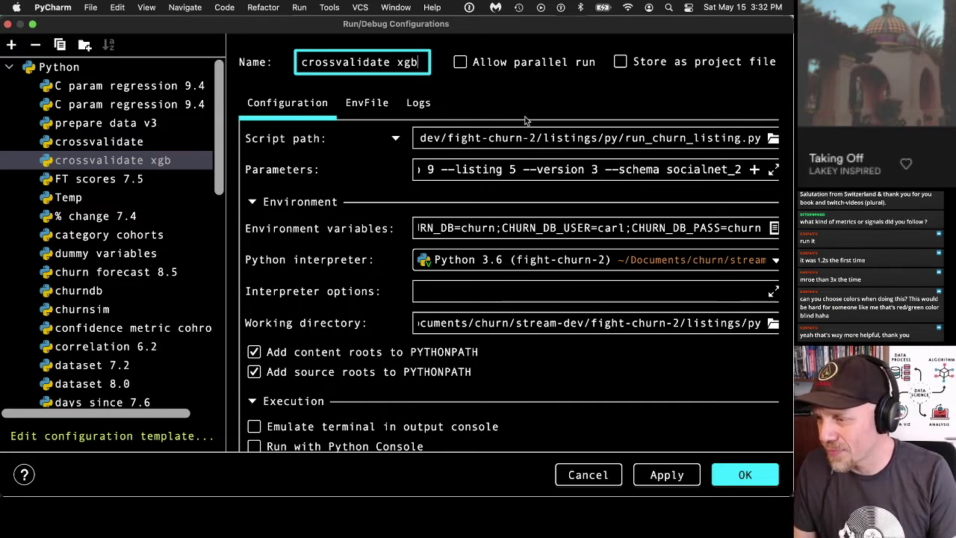
# - Set the listing parameter of the crossvalidate xgb configuration to 6 and save the configuration
pyautogui.click(514, 169)
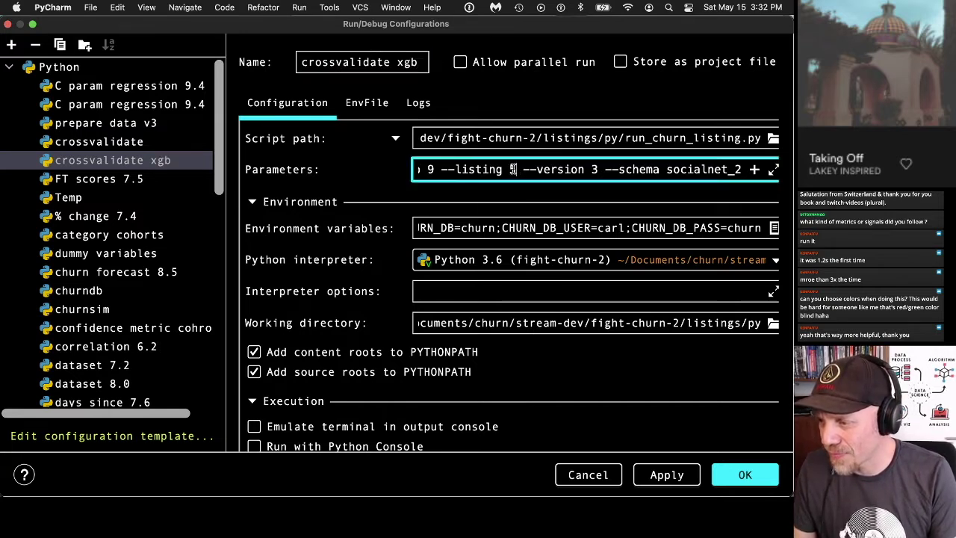
pyautogui.write('6')
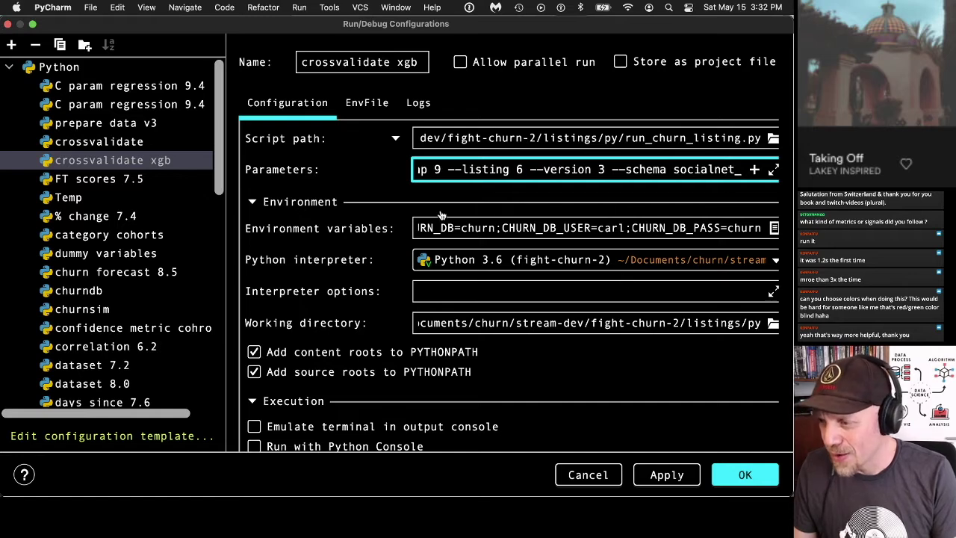
pyautogui.press('Home')
pyautogui.click(767, 475)
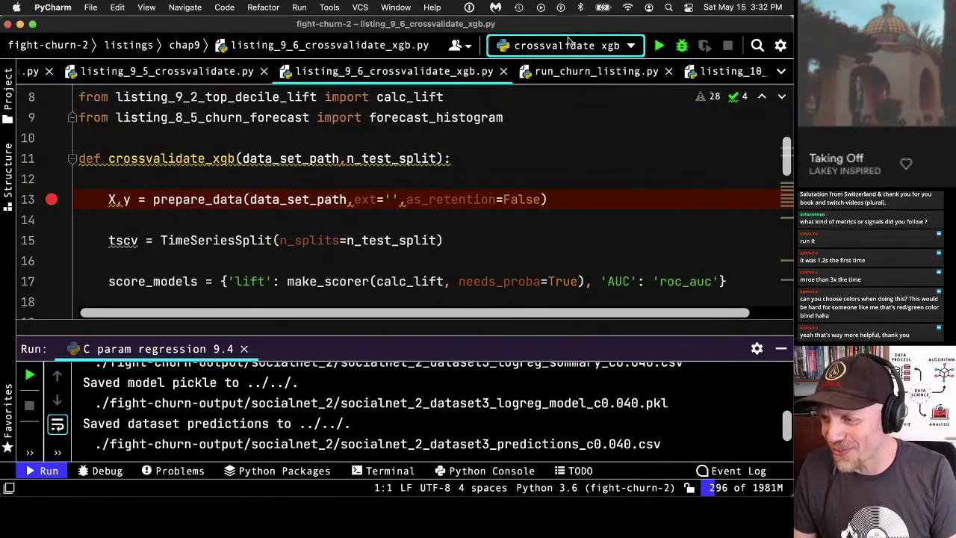
# - Reopen the crossvalidate xgb configuration, set its version parameter to 2 and save it
pyautogui.click(570, 46)
pyautogui.click(571, 69)
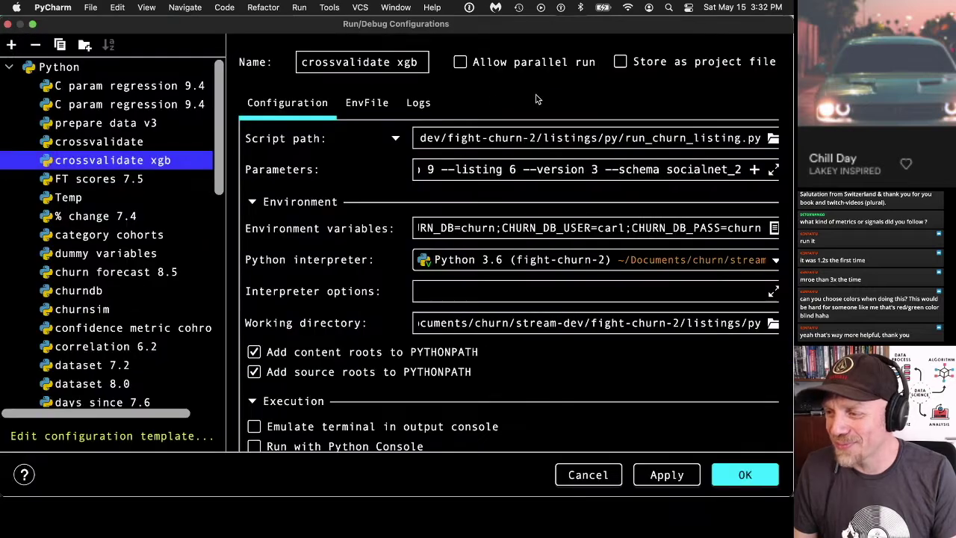
pyautogui.doubleClick(596, 169)
pyautogui.write('2')
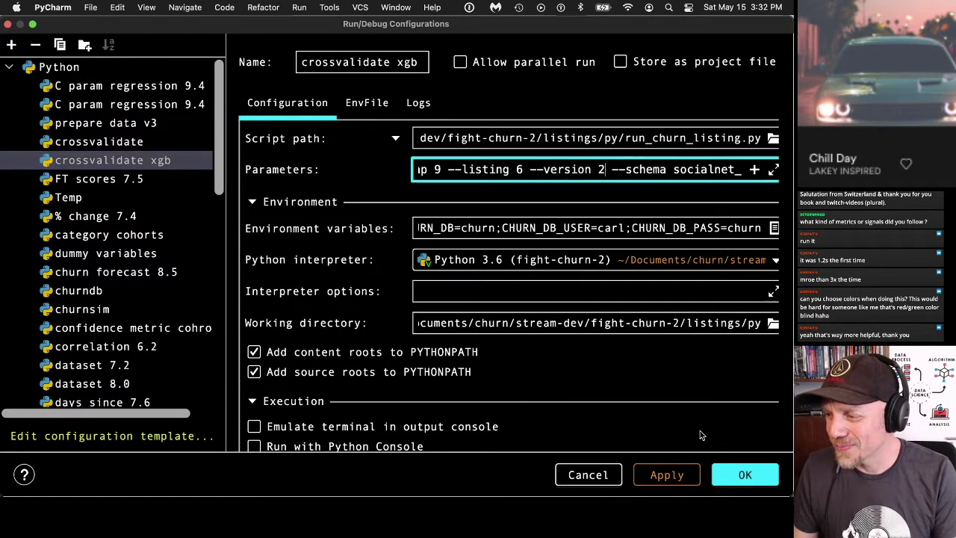
pyautogui.click(768, 483)
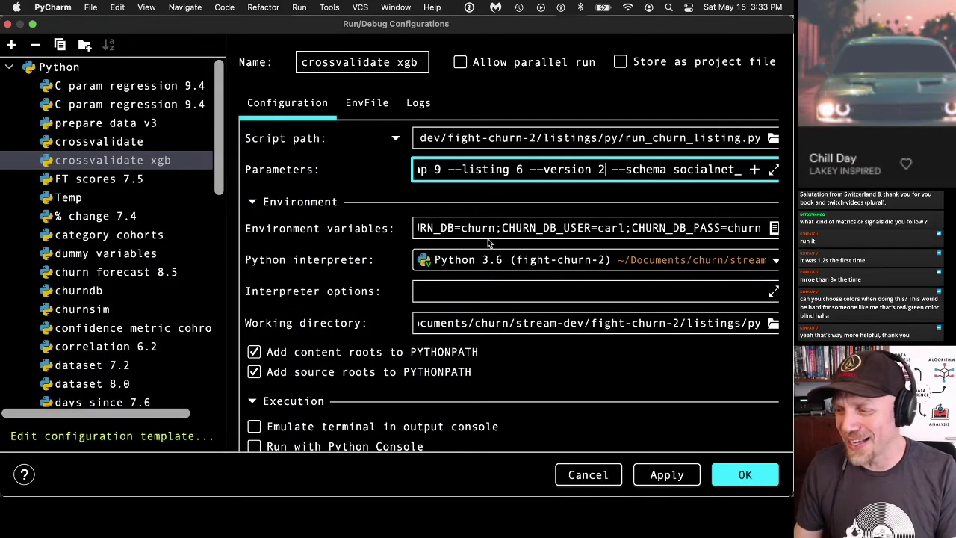
pyautogui.click(728, 482)
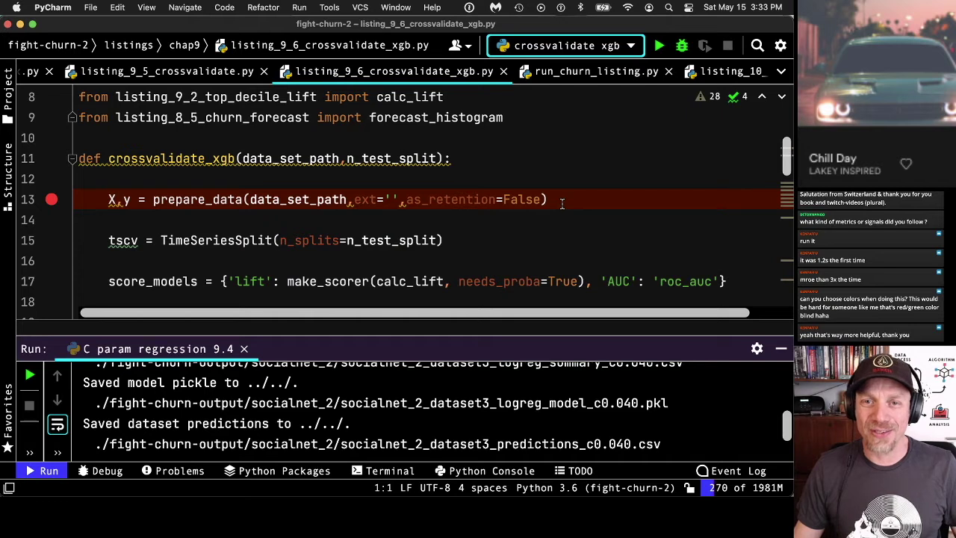
# - Debug the crossvalidate xgb configuration to the line 13 breakpoint, execute the prepare_data call and enlarge the debugger area
pyautogui.click(596, 197)
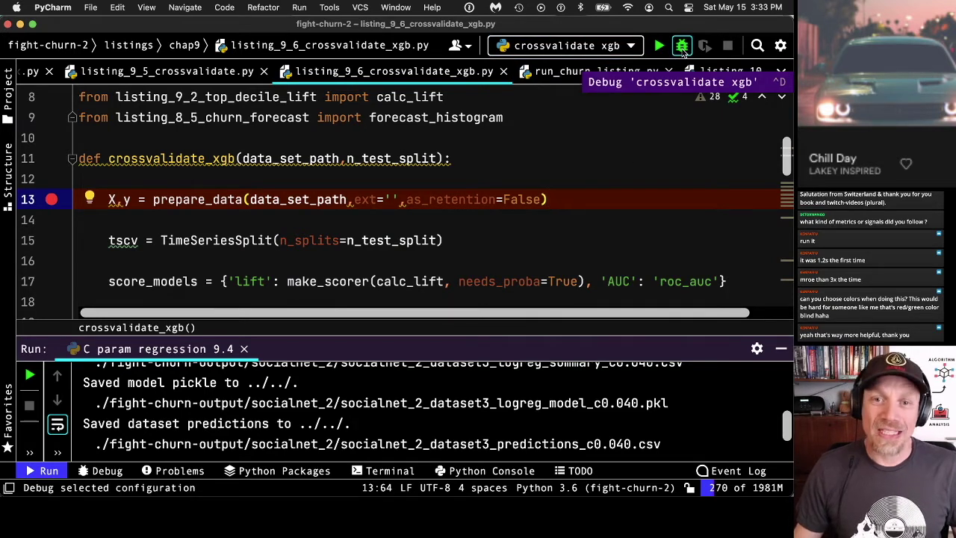
pyautogui.click(682, 47)
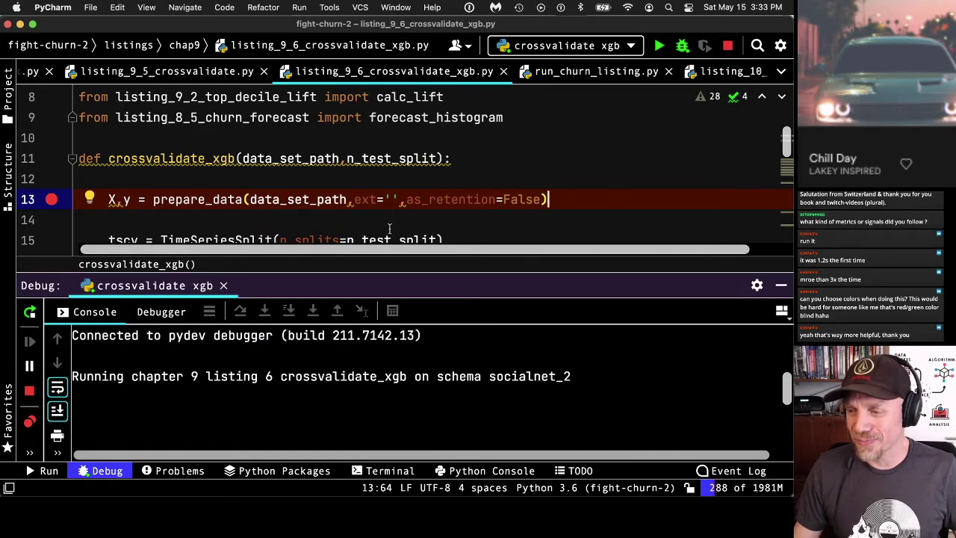
pyautogui.moveTo(398, 283); pyautogui.dragTo(398, 345)
pyautogui.scroll(-2, 400, 194)
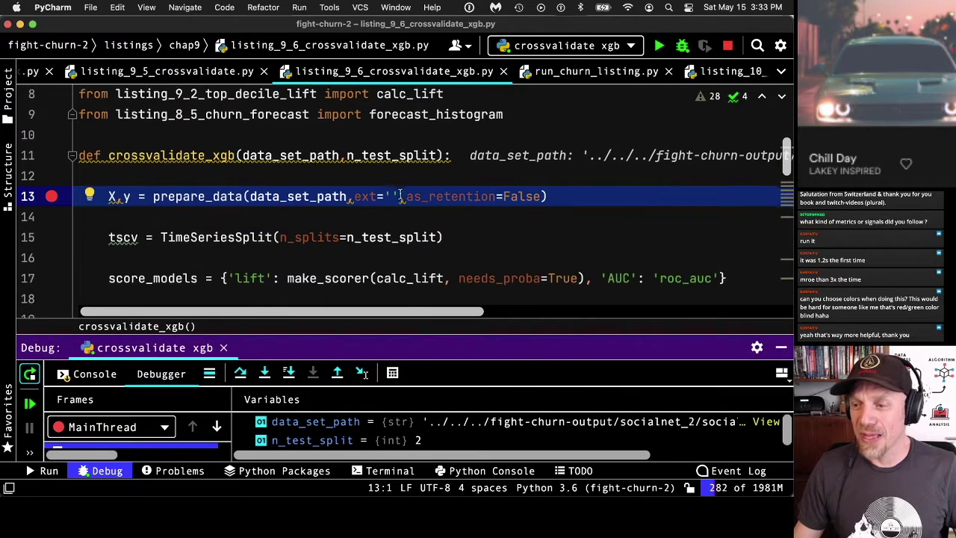
pyautogui.click(264, 372)
pyautogui.moveTo(299, 335); pyautogui.dragTo(299, 253)
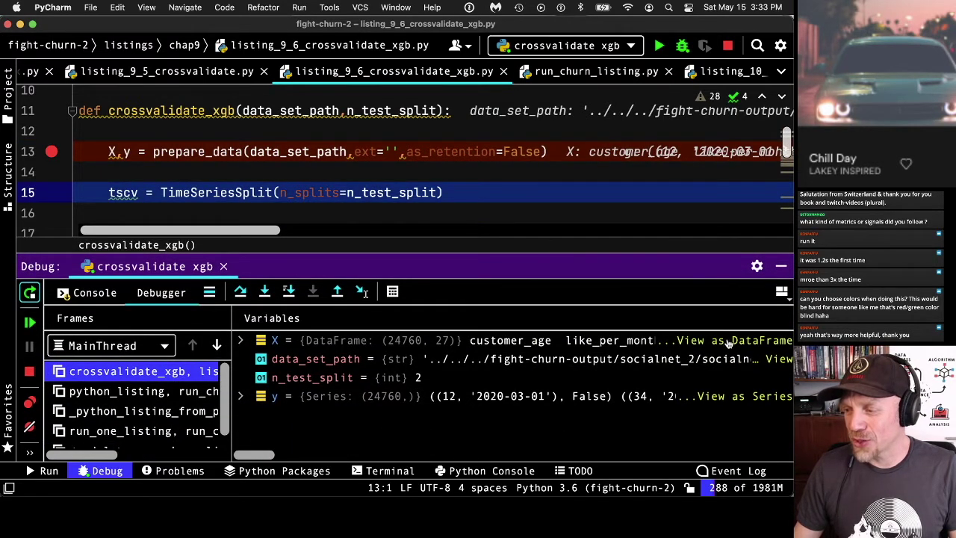
# - View the X variable as a DataFrame, look through its metric columns and close the viewer
pyautogui.click(720, 339)
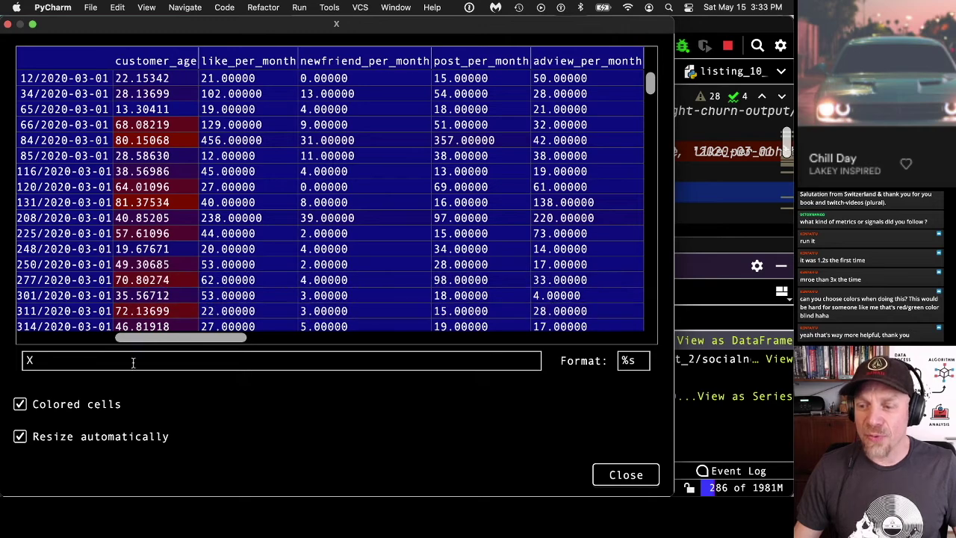
pyautogui.moveTo(135, 338); pyautogui.dragTo(257, 336)
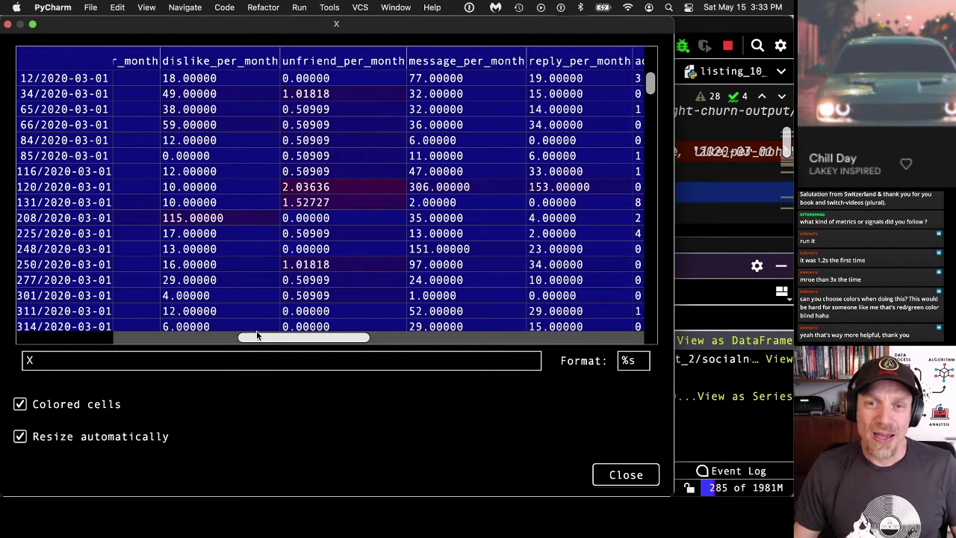
pyautogui.moveTo(257, 336); pyautogui.dragTo(410, 342)
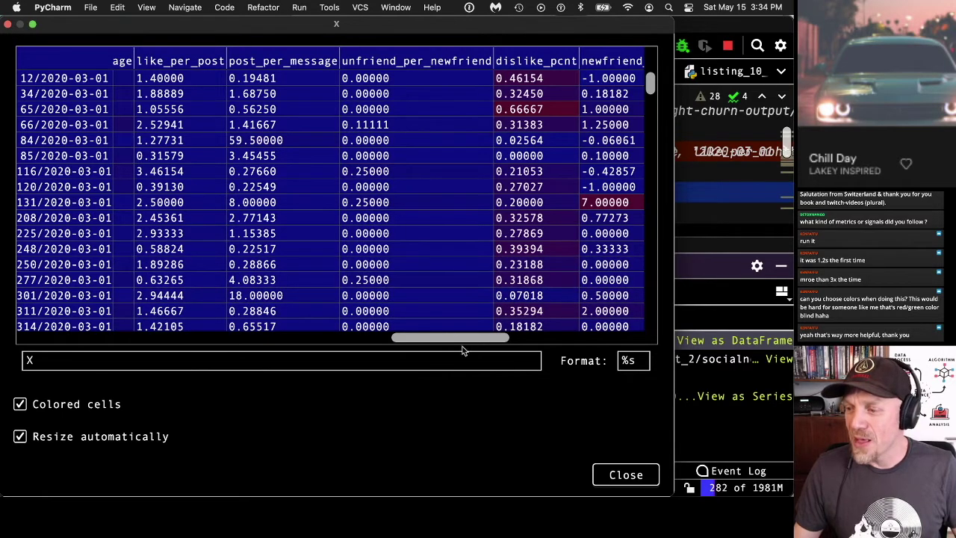
pyautogui.moveTo(420, 337); pyautogui.dragTo(64, 344)
pyautogui.click(625, 475)
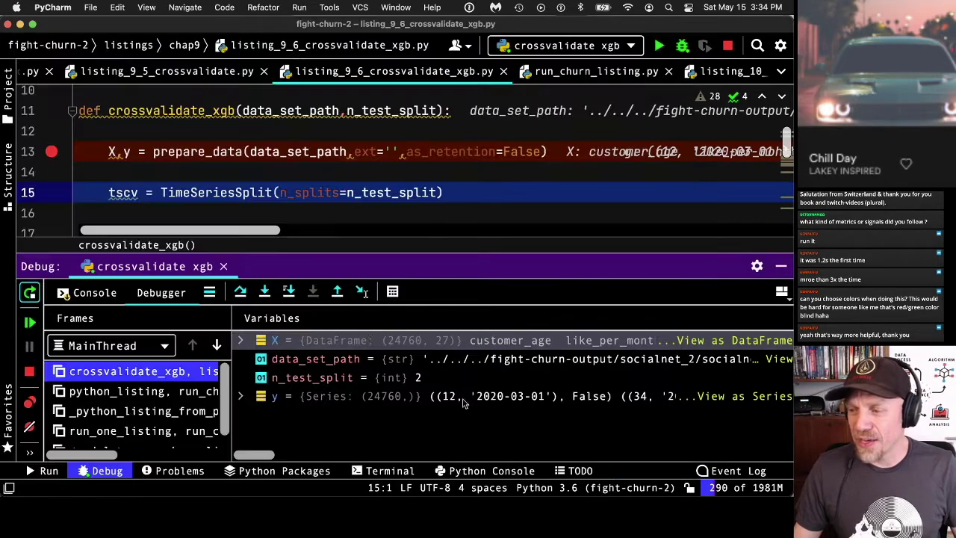
# - Give the code more room above the debugger and step over the TimeSeriesSplit line 15
pyautogui.scroll(-2, 464, 158)
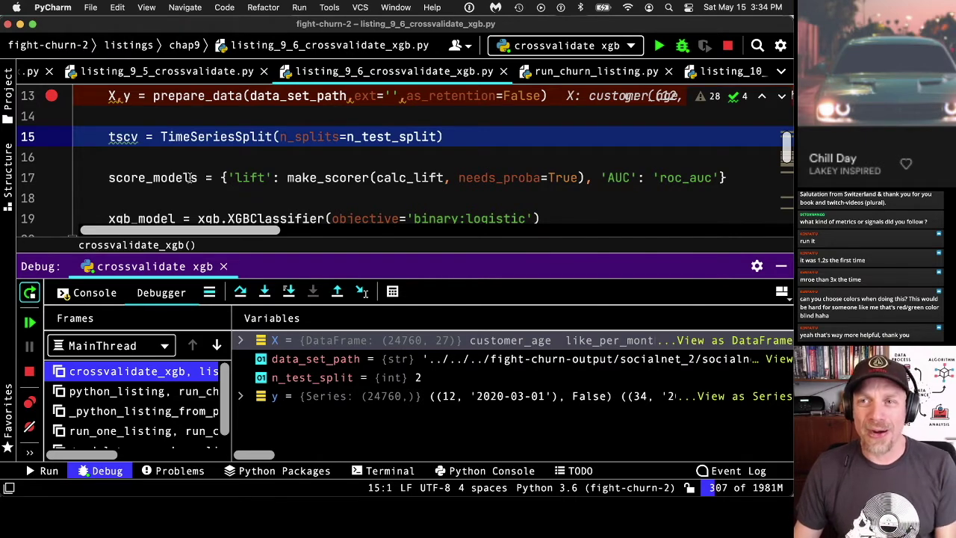
pyautogui.scroll(-1, 287, 151)
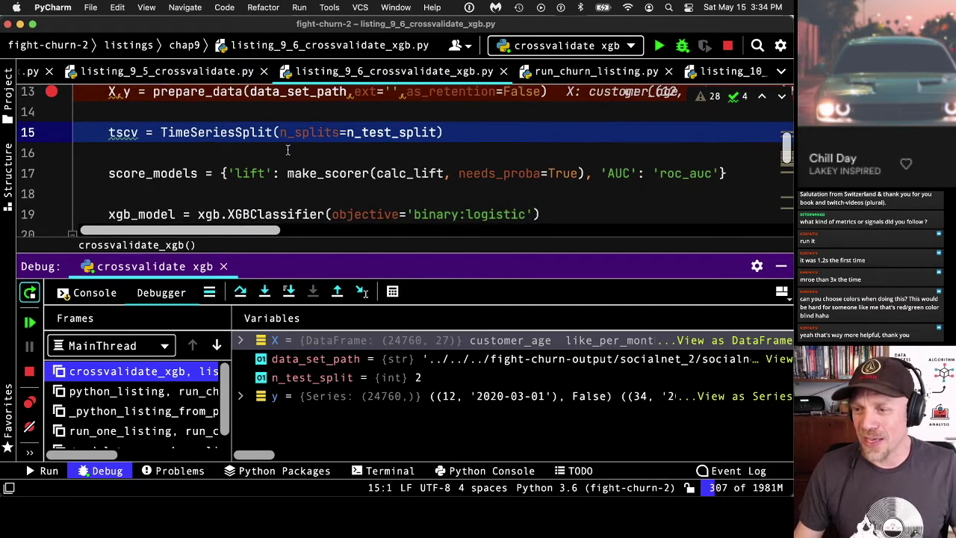
pyautogui.scroll(1, 324, 159)
pyautogui.moveTo(426, 256); pyautogui.dragTo(426, 288)
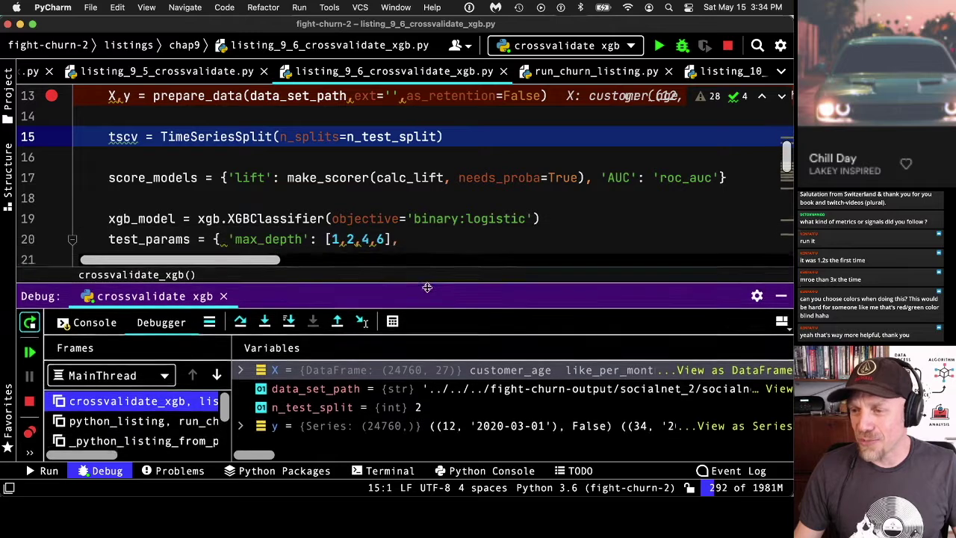
pyautogui.scroll(1, 441, 209)
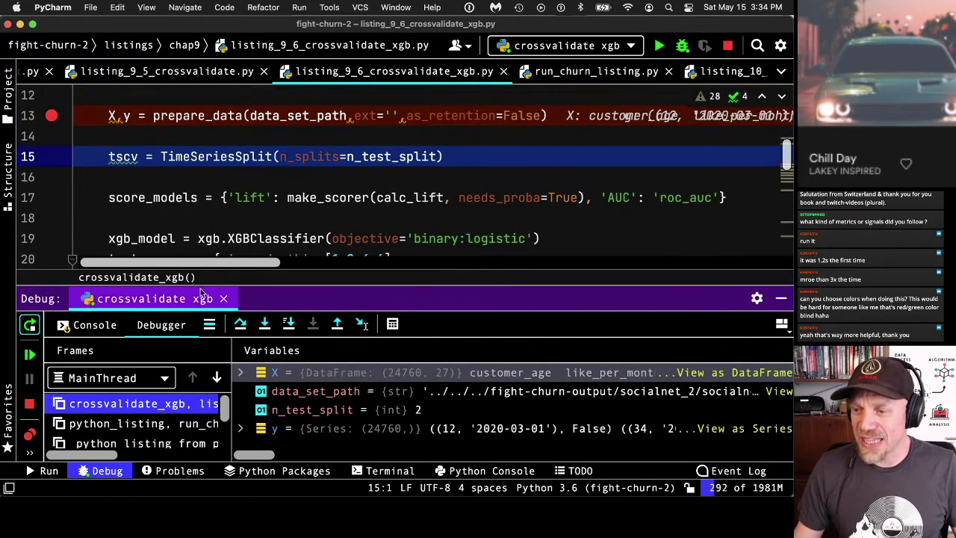
pyautogui.click(240, 323)
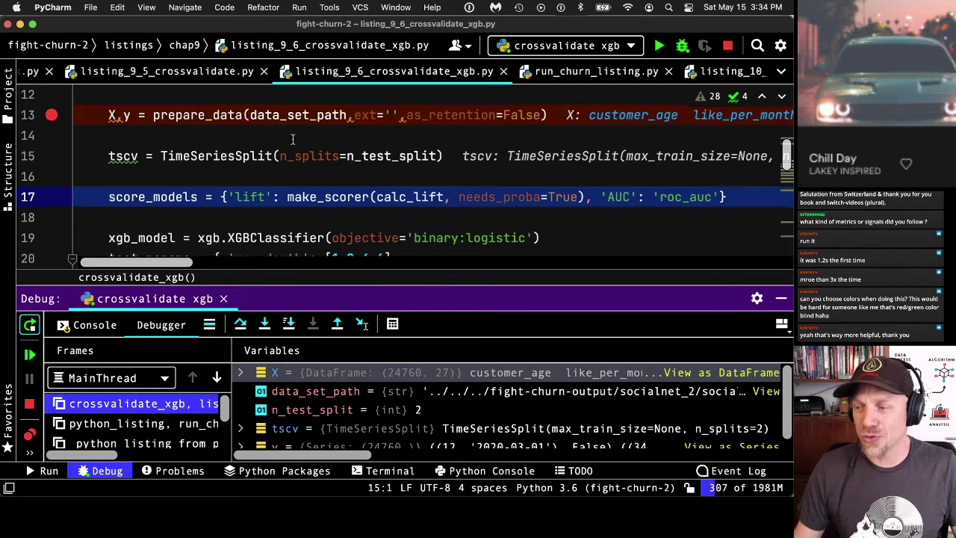
# - Review the lift and AUC scoring definitions and step over the score_models line 17
pyautogui.scroll(-1, 291, 142)
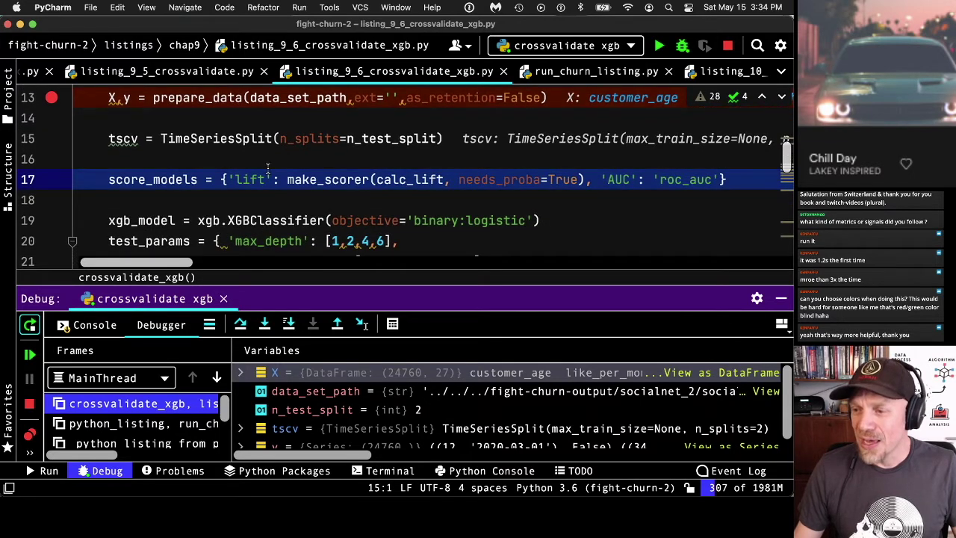
pyautogui.scroll(-1, 268, 167)
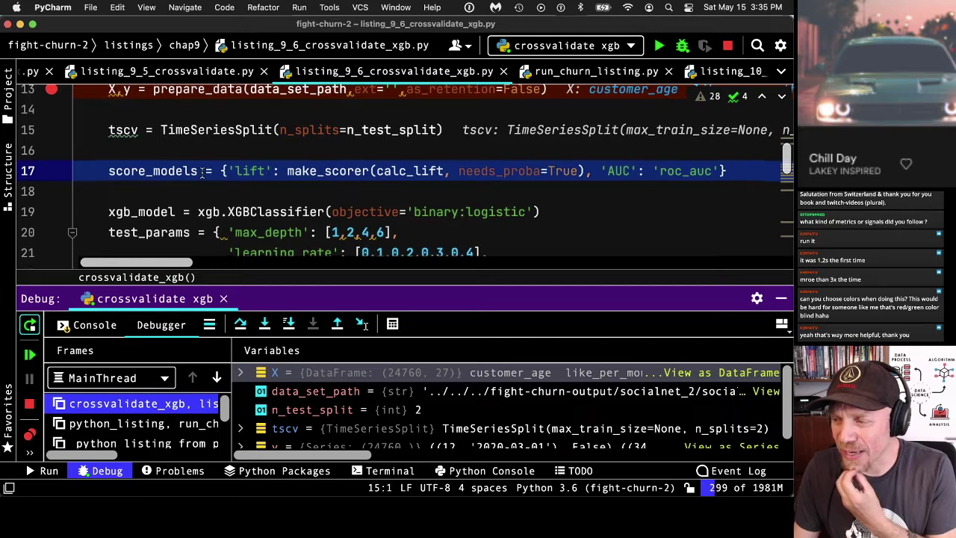
pyautogui.scroll(-1, 198, 174)
pyautogui.scroll(-1, 206, 170)
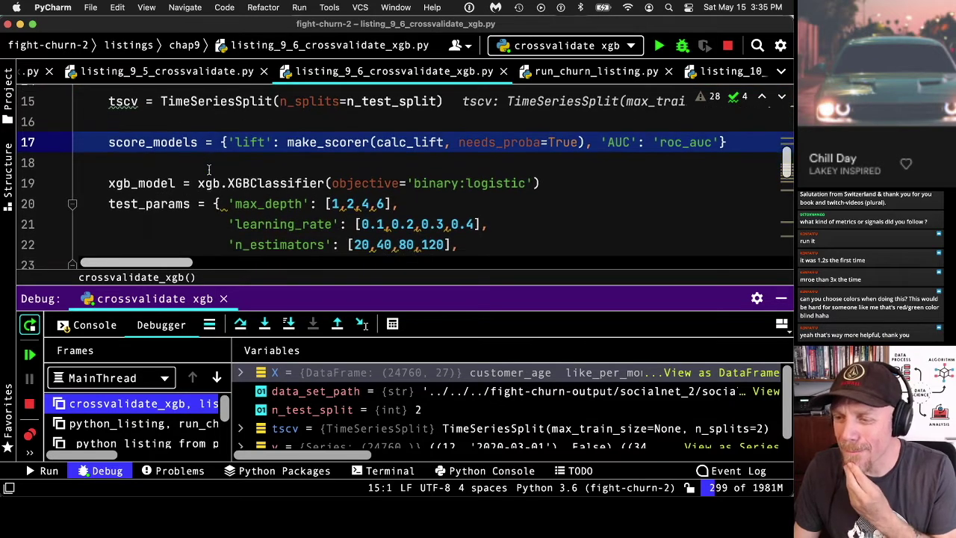
pyautogui.click(239, 323)
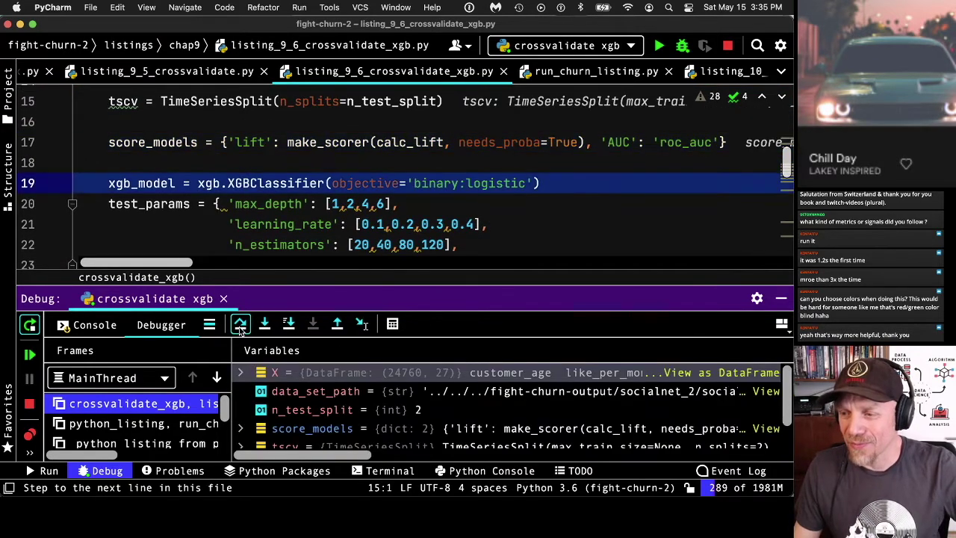
# - Step over the XGBClassifier creation on line 19 to reach the test_params definition
pyautogui.scroll(-1, 324, 196)
pyautogui.scroll(-1, 256, 180)
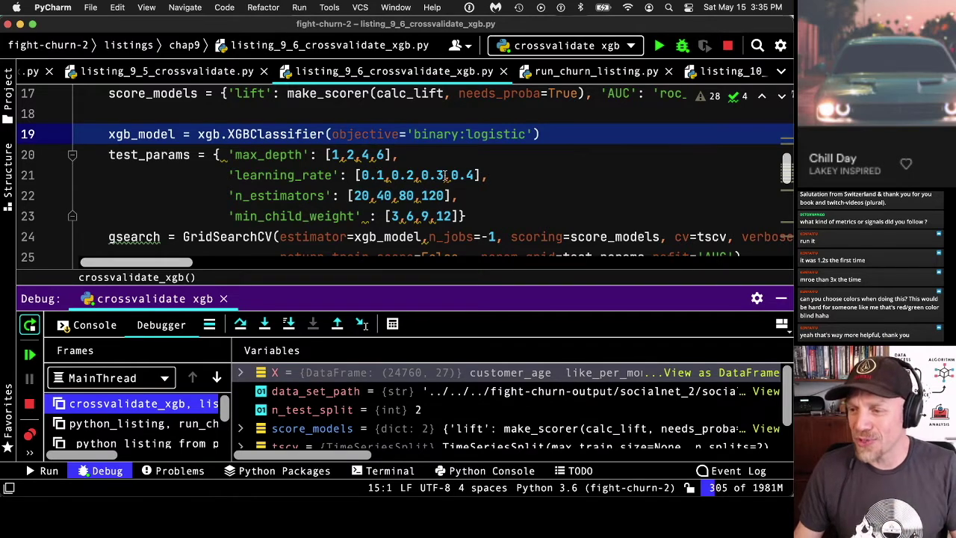
pyautogui.click(240, 323)
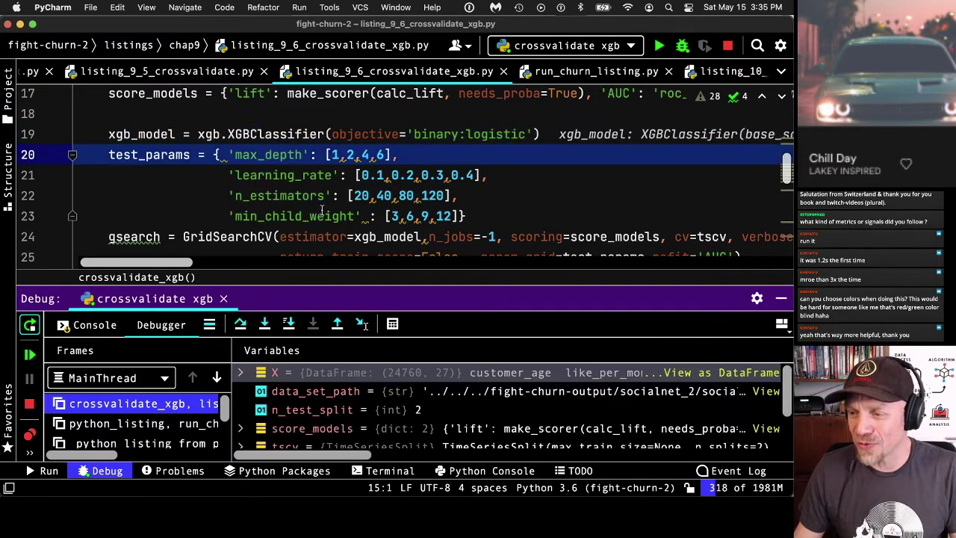
# - Examine the test_params grid, highlighting learning_rate, n_estimators and min_child_weight in turn
pyautogui.scroll(-2, 313, 120)
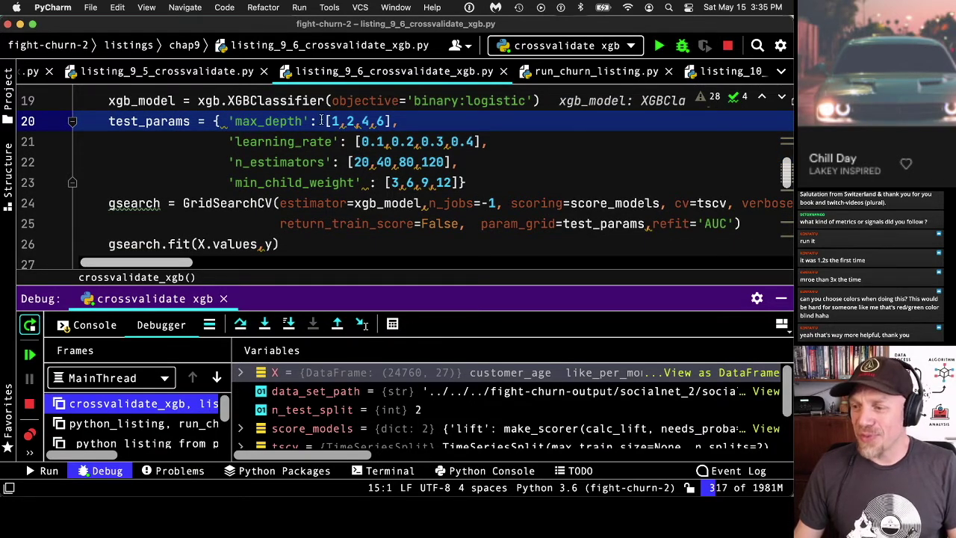
pyautogui.doubleClick(236, 141)
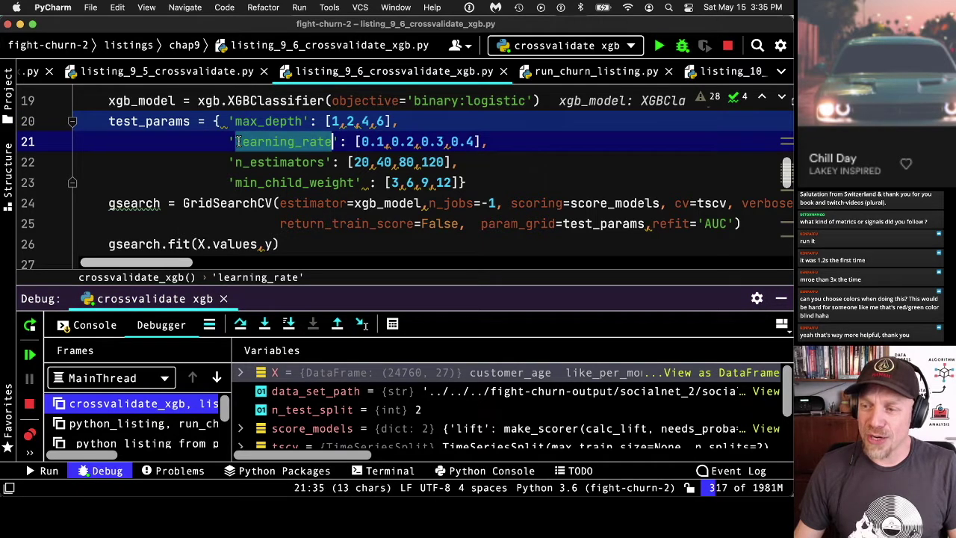
pyautogui.doubleClick(282, 160)
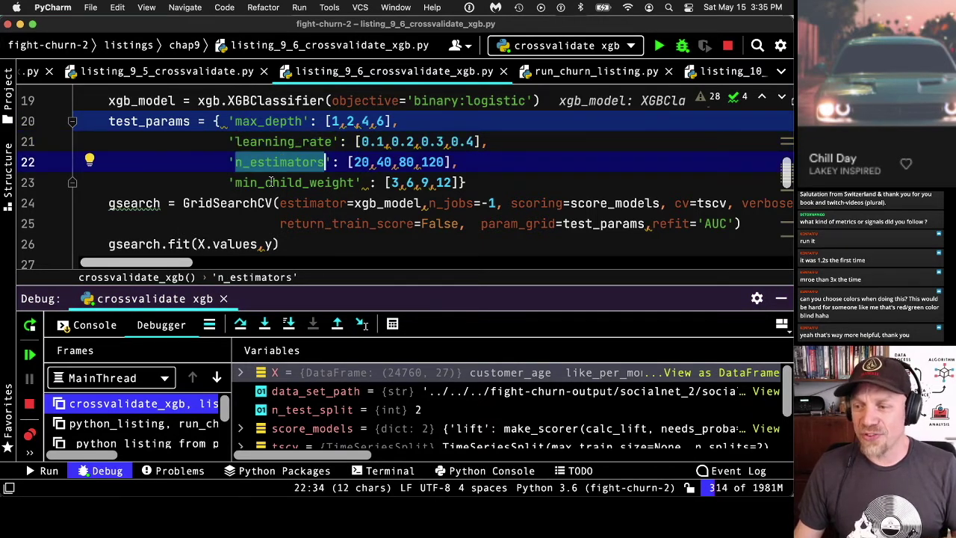
pyautogui.doubleClick(270, 183)
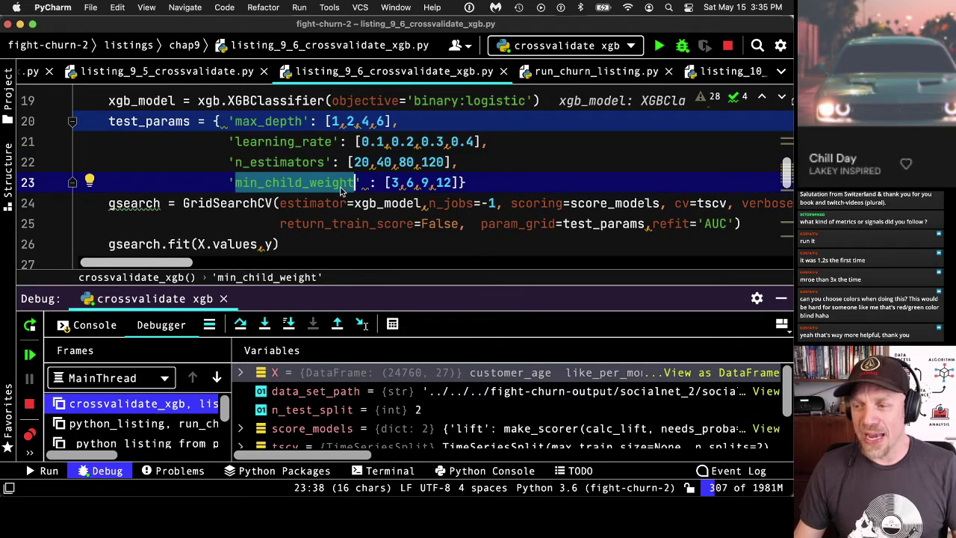
pyautogui.scroll(-1, 347, 186)
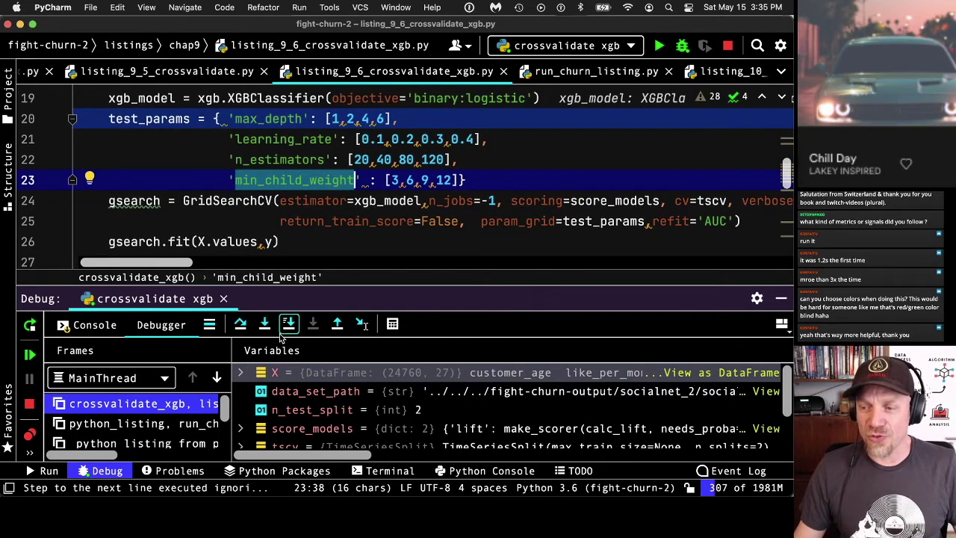
# - Step over the test_params definition, highlight GridSearchCV, and step over its creation to reach the gsearch.fit call on line 26
pyautogui.click(242, 324)
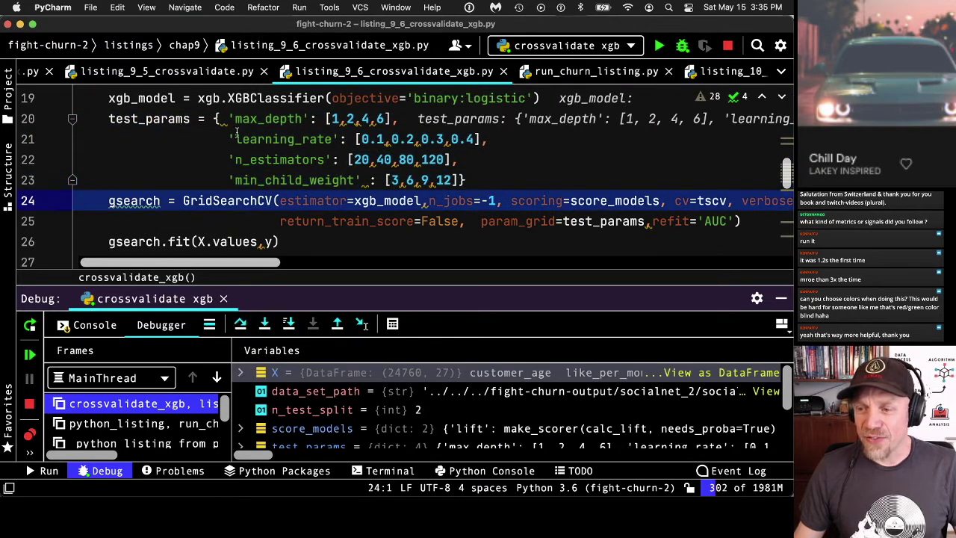
pyautogui.scroll(-2, 194, 190)
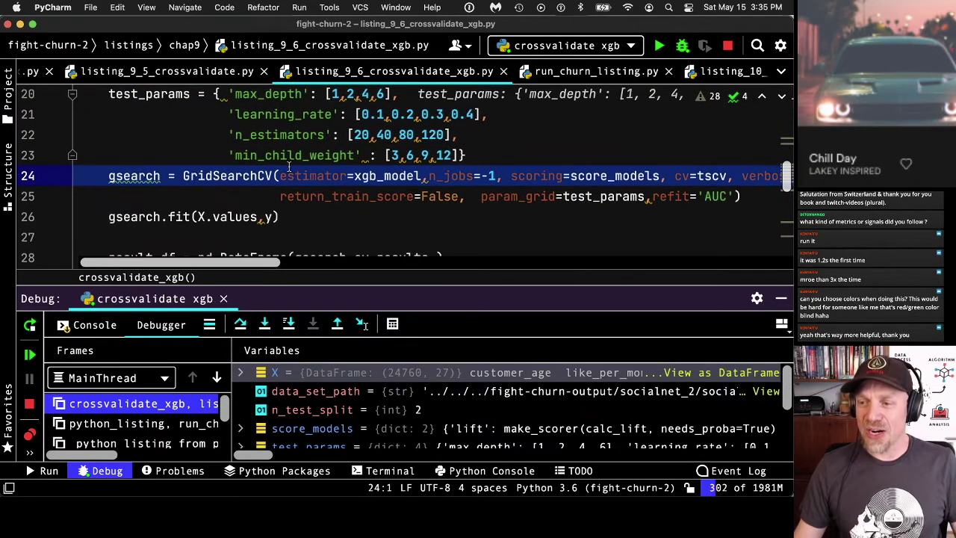
pyautogui.doubleClick(203, 178)
pyautogui.scroll(-3, 296, 183)
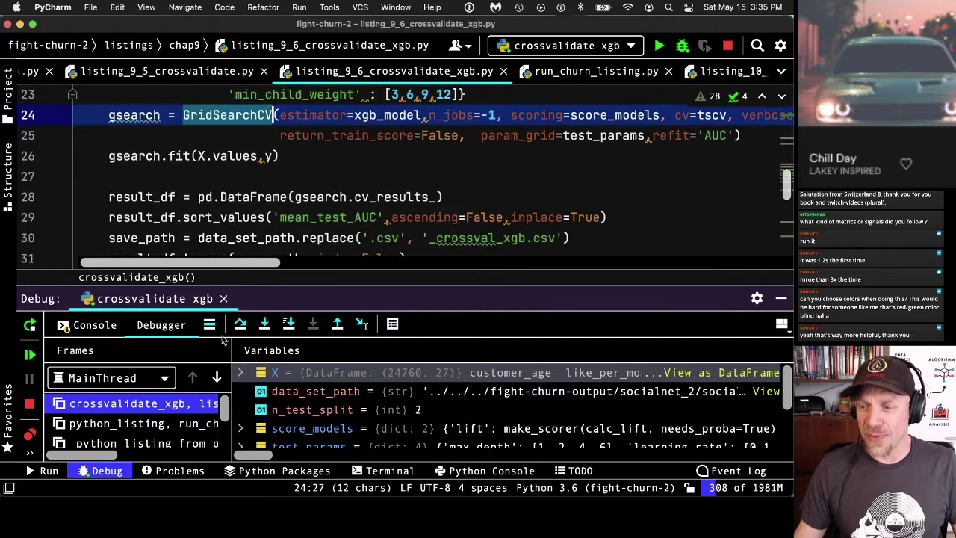
pyautogui.click(241, 324)
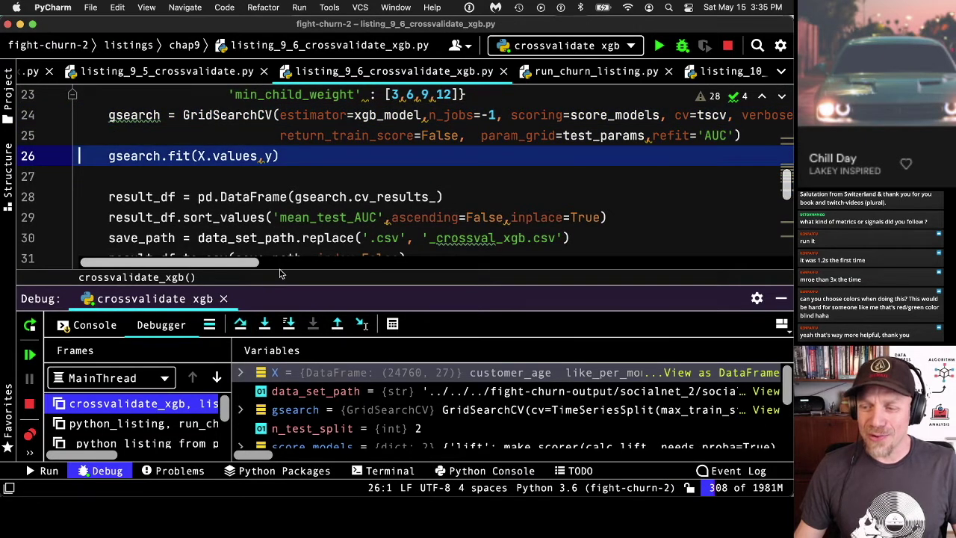
# - Resume the debugged program from the gsearch.fit line and check its console output, leaving more room for the code
pyautogui.moveTo(293, 286); pyautogui.dragTo(293, 253)
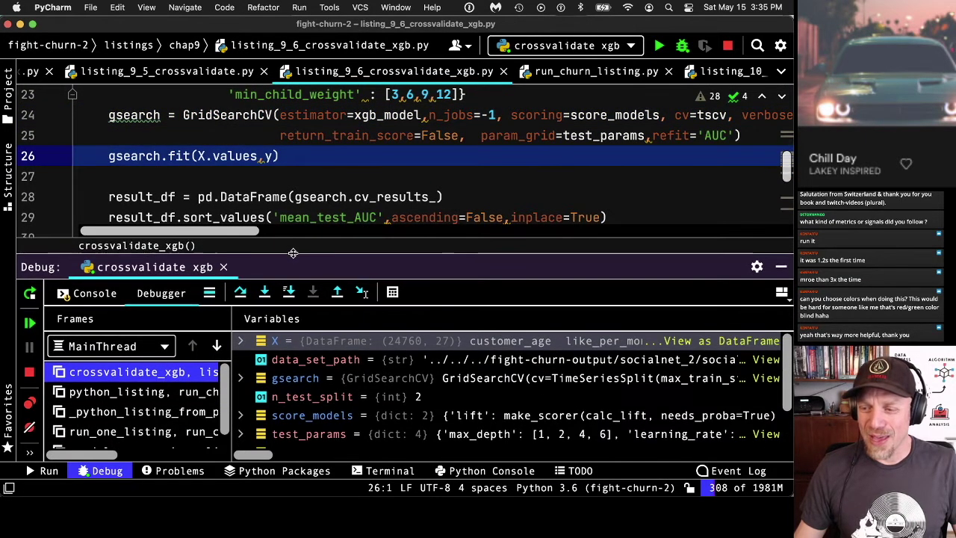
pyautogui.click(92, 292)
pyautogui.moveTo(386, 256); pyautogui.dragTo(386, 282)
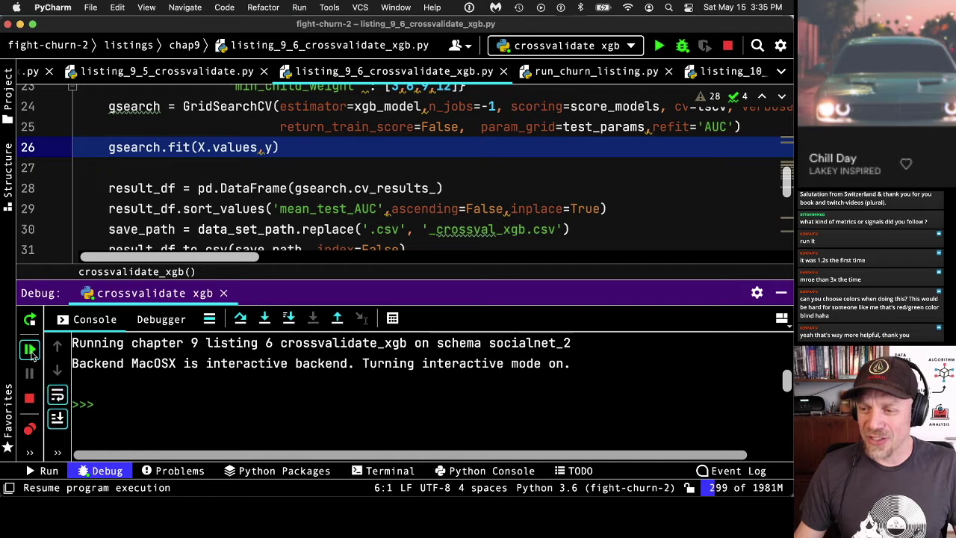
pyautogui.click(29, 350)
pyautogui.moveTo(514, 292); pyautogui.dragTo(528, 204)
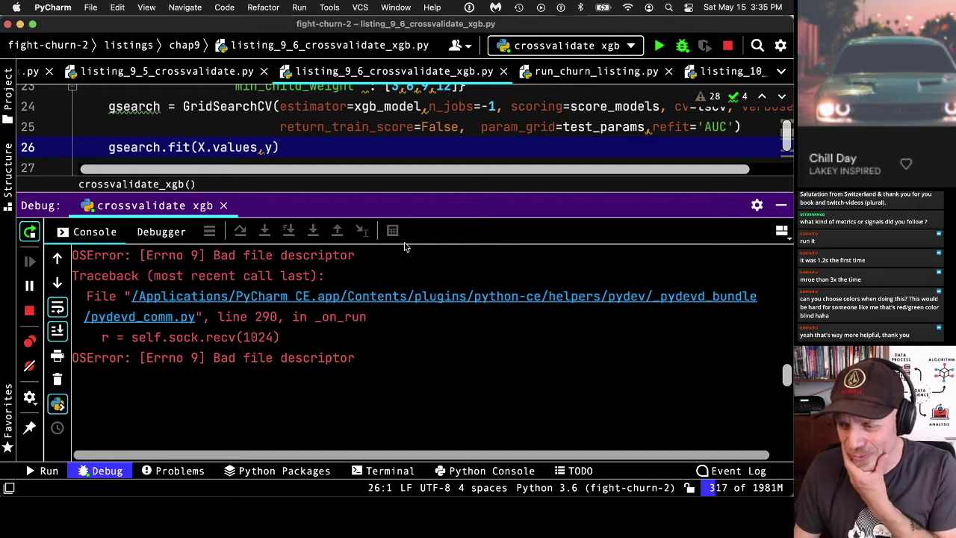
pyautogui.moveTo(444, 192); pyautogui.dragTo(446, 366)
pyautogui.click(422, 288)
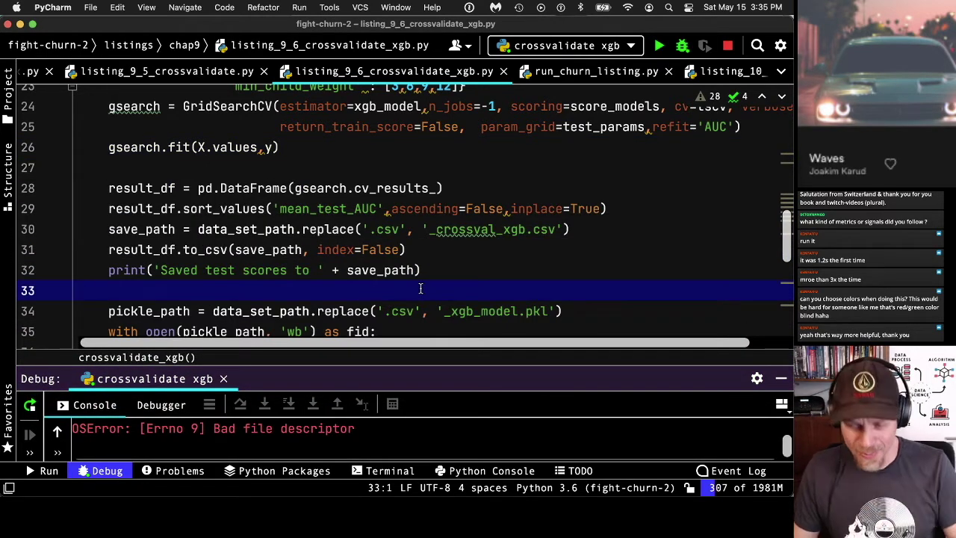
pyautogui.click(90, 7)
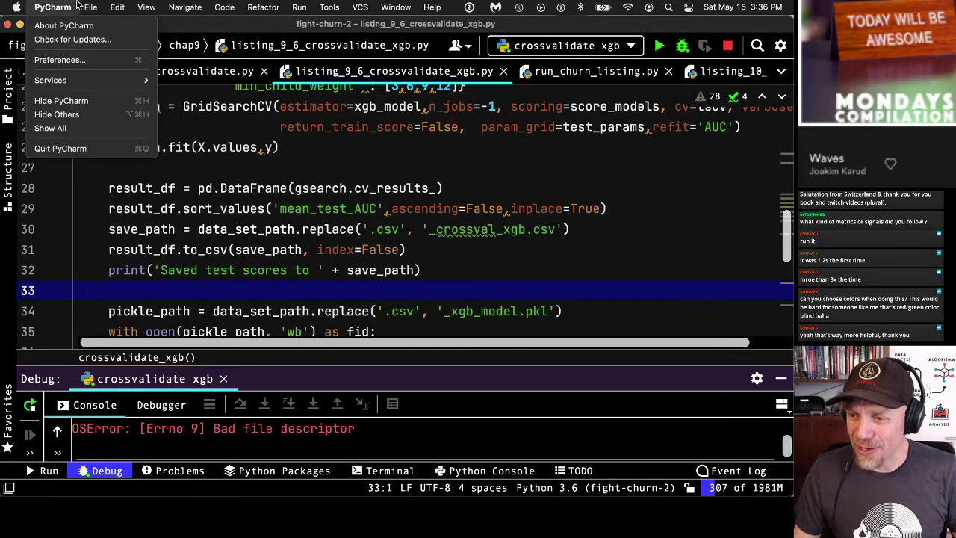
pyautogui.click(89, 7)
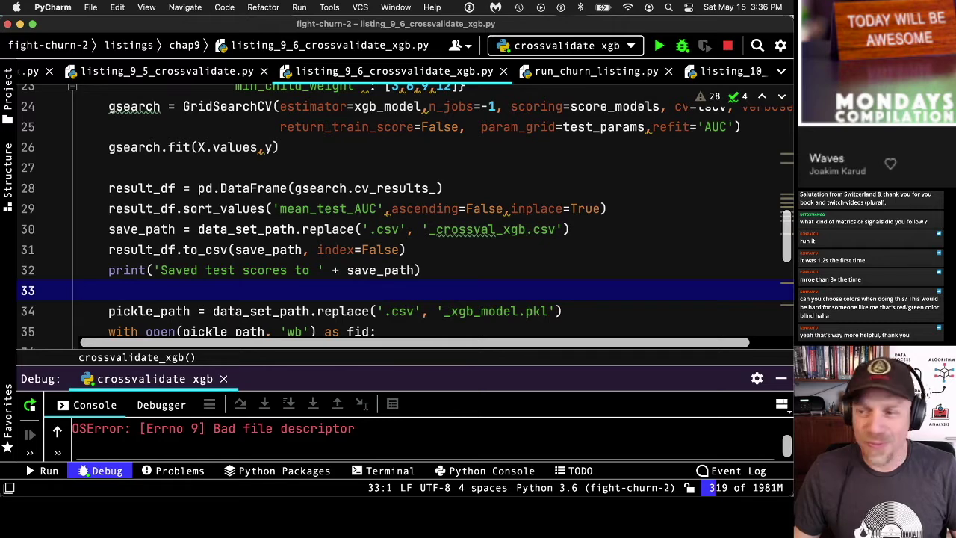
pyautogui.click(90, 6)
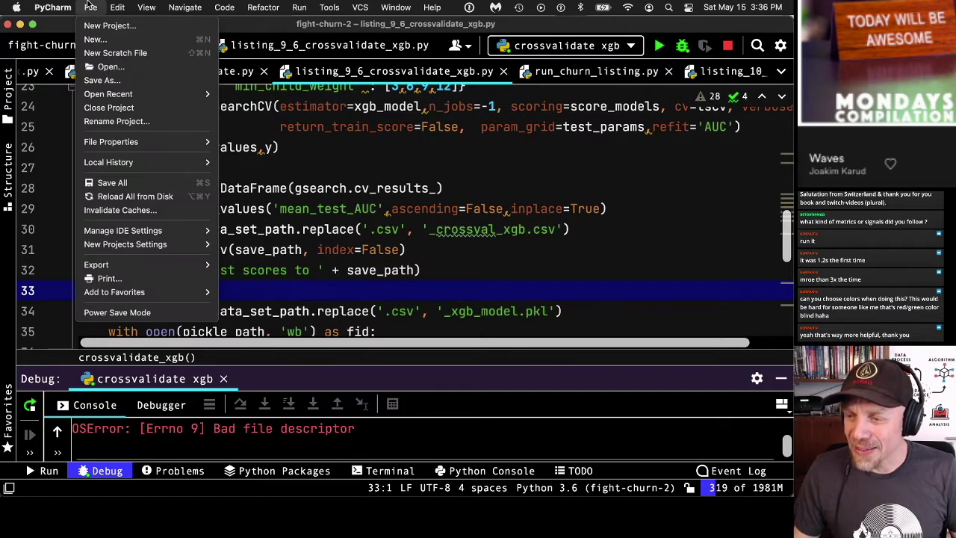
pyautogui.click(90, 6)
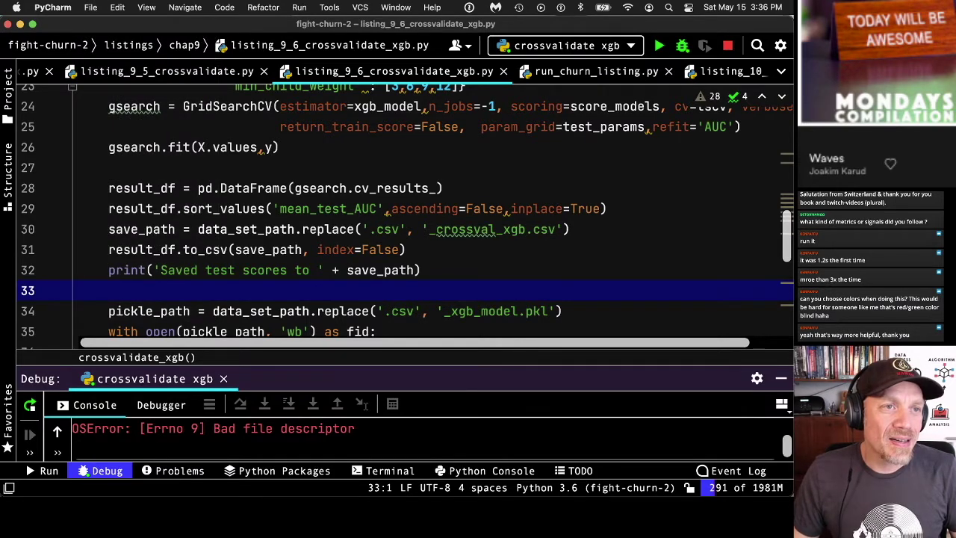
# - Replace all code in listing_9_6_crossvalidate_xgb.py with the updated version that adds a neg_log_loss scorer and sets refit='loss'
pyautogui.press('super+Tab')
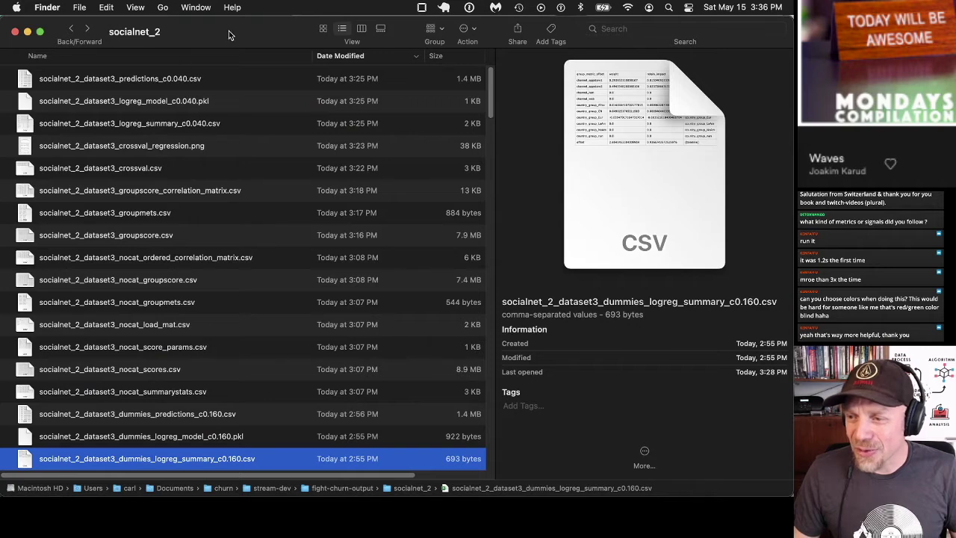
pyautogui.press('super+Tab')
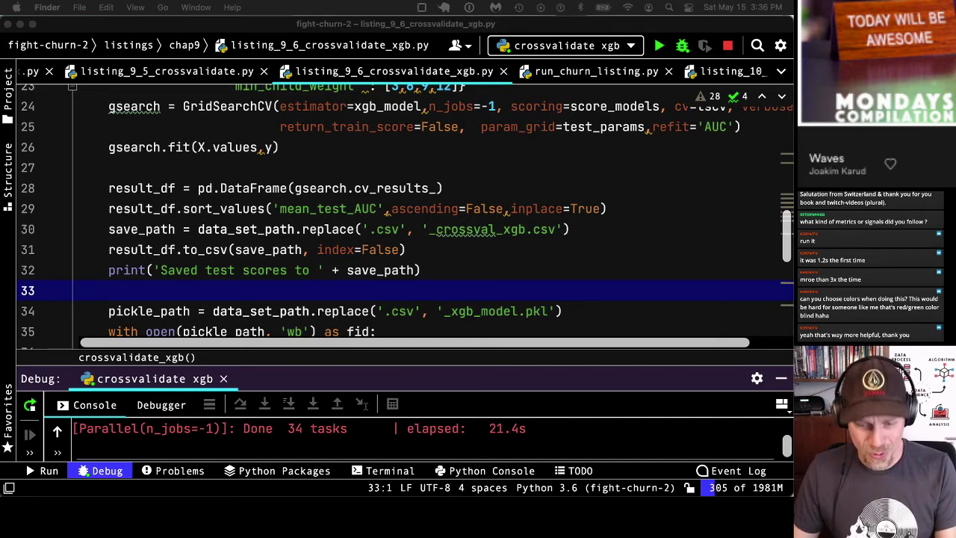
pyautogui.click(371, 270)
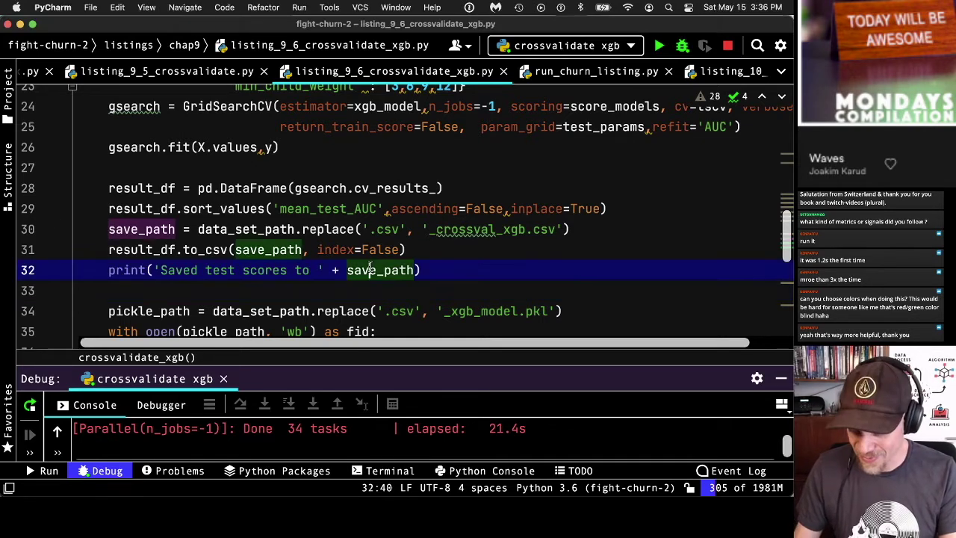
pyautogui.press('super+a')
pyautogui.press('Right')
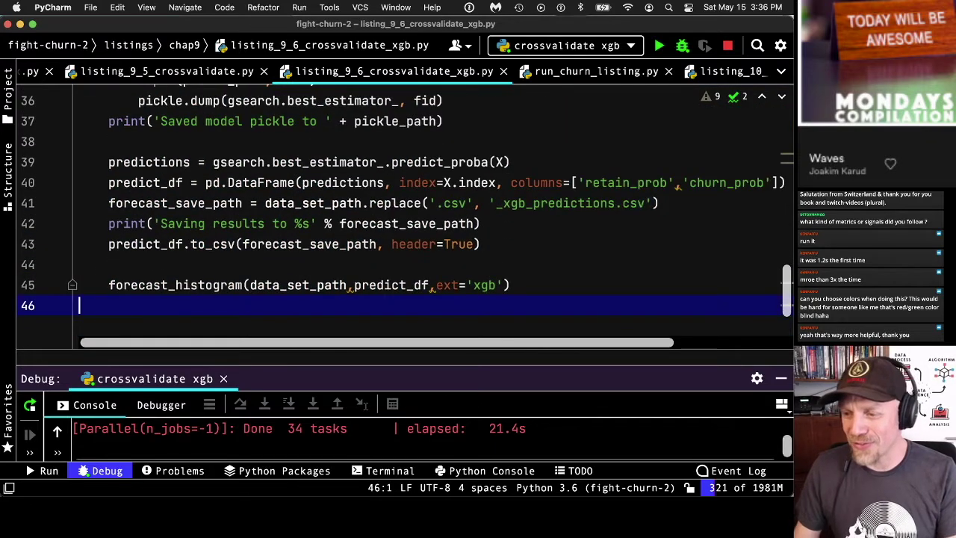
# - Review the updated listing, highlighting the 'loss' key, its neg_log_loss scorer and the eval_metric argument of XGBClassifier
pyautogui.scroll(5, 485, 218)
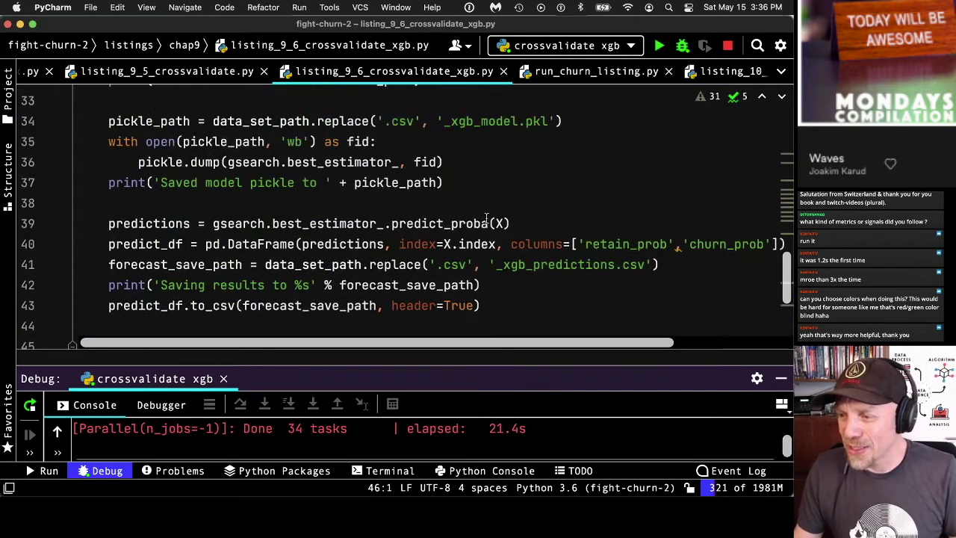
pyautogui.scroll(3, 485, 219)
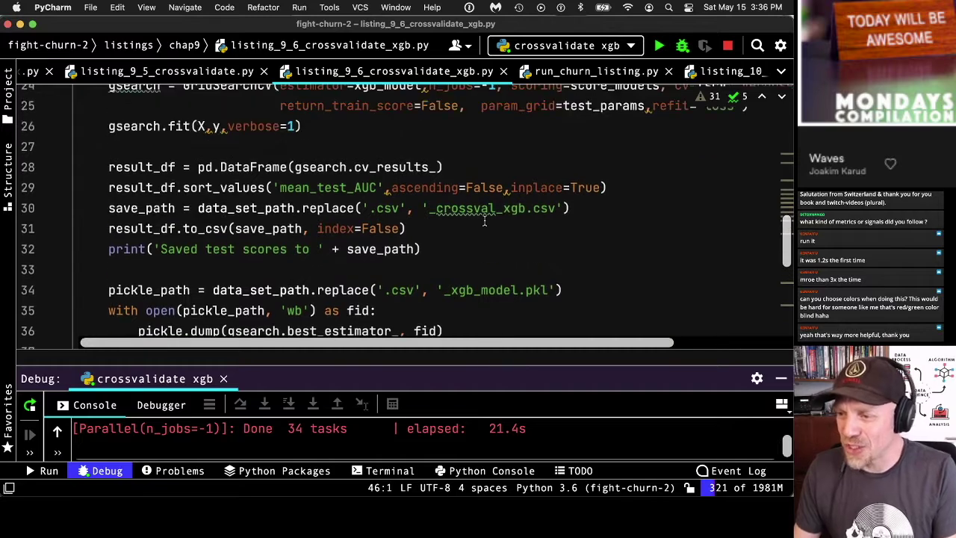
pyautogui.scroll(4, 484, 221)
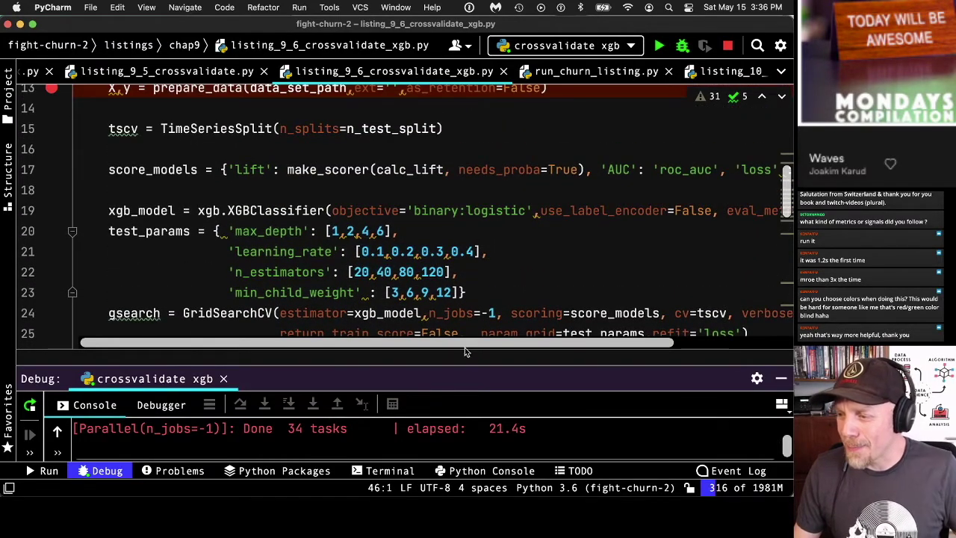
pyautogui.moveTo(465, 348); pyautogui.dragTo(604, 343)
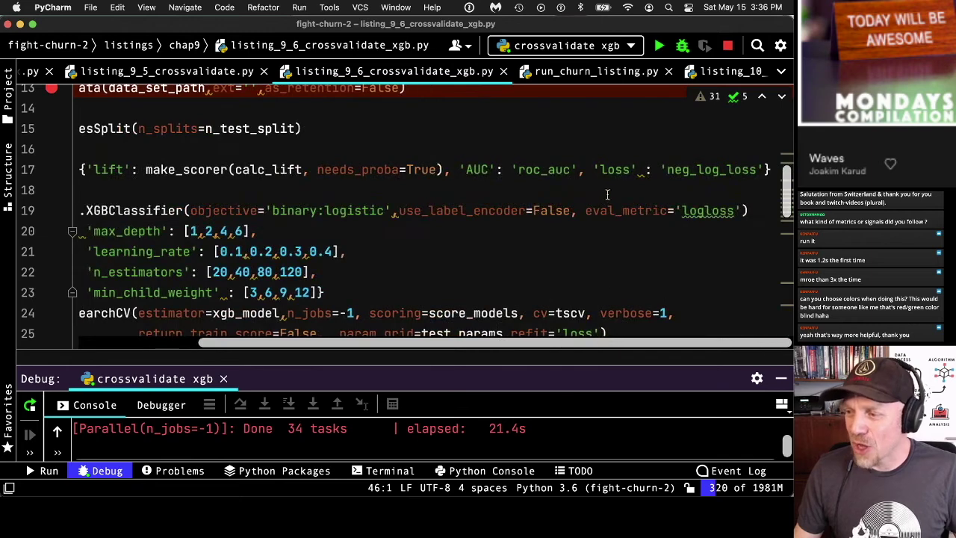
pyautogui.doubleClick(614, 170)
pyautogui.doubleClick(726, 169)
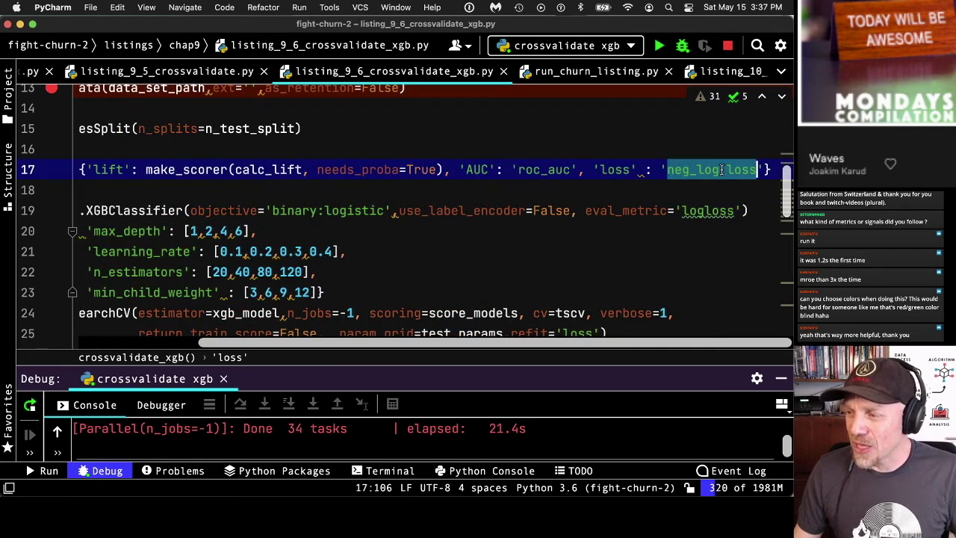
pyautogui.doubleClick(627, 211)
pyautogui.moveTo(652, 345); pyautogui.dragTo(473, 349)
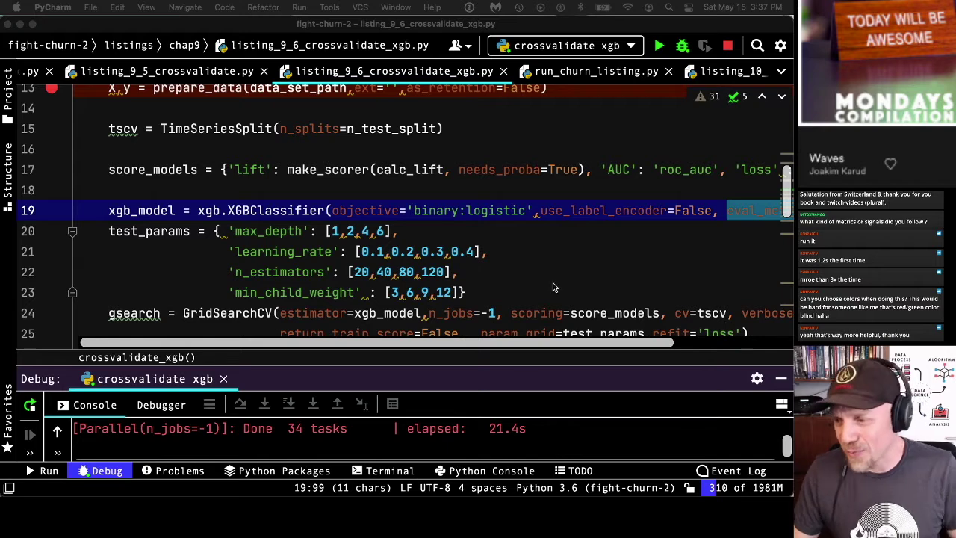
# - Run the crossvalidate xgb configuration with the updated code outside the debugger and enlarge the run output
pyautogui.press('Up')
pyautogui.scroll(-5, 329, 231)
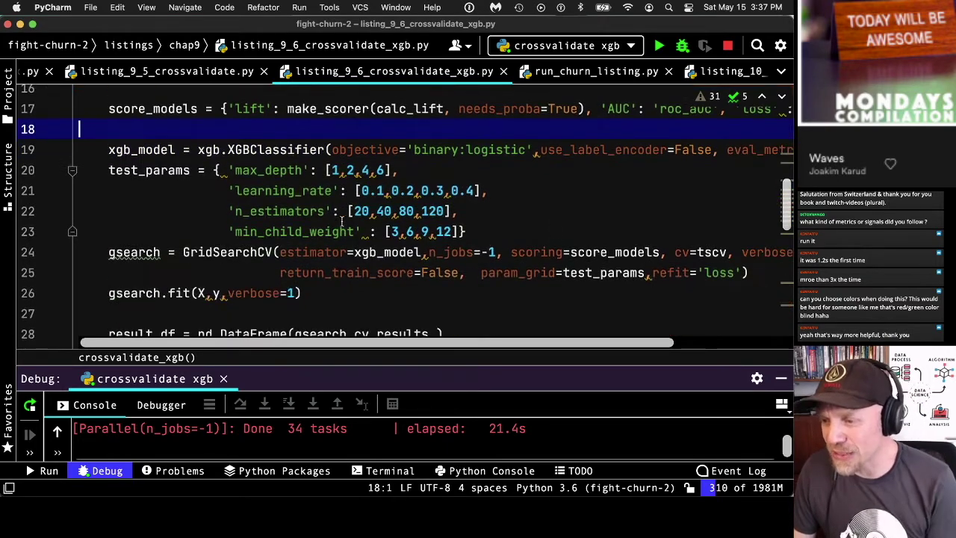
pyautogui.moveTo(422, 366); pyautogui.dragTo(423, 327)
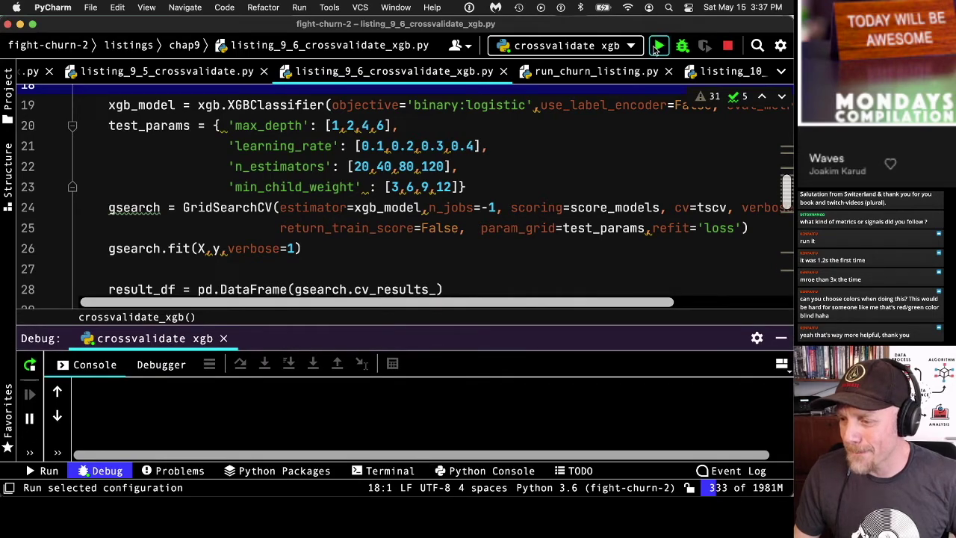
pyautogui.click(654, 47)
pyautogui.click(424, 293)
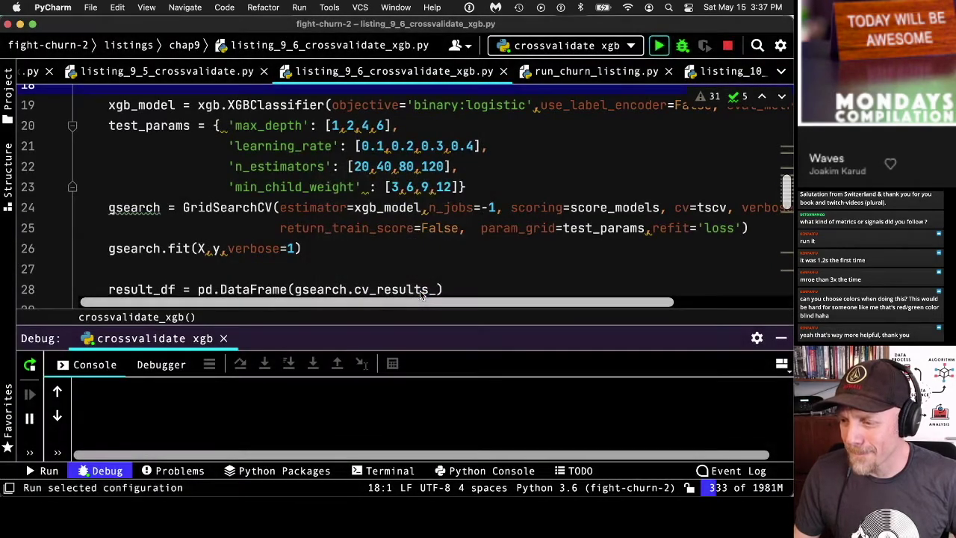
pyautogui.moveTo(451, 330); pyautogui.dragTo(436, 280)
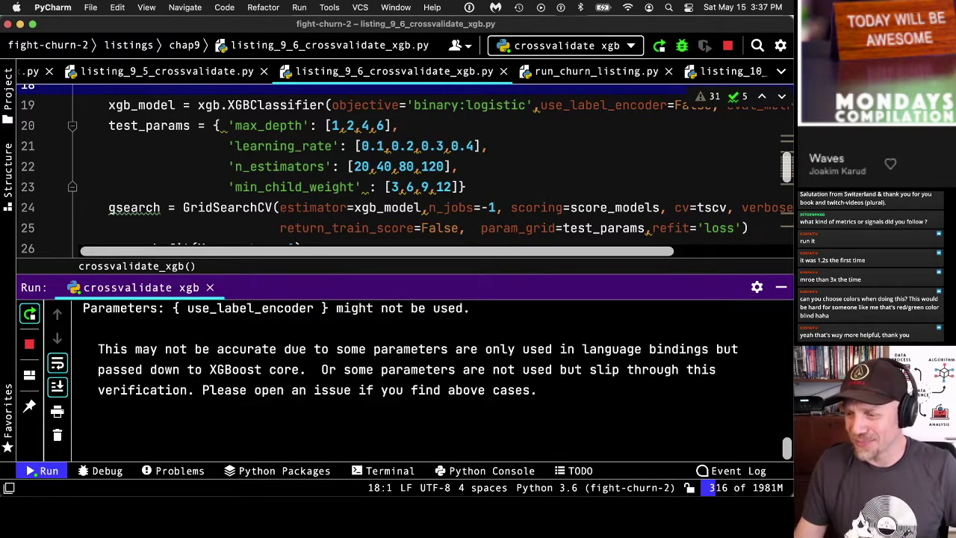
# - Check the cross-validation run's console output for progress, resizing it against the code as needed
pyautogui.moveTo(419, 279); pyautogui.dragTo(430, 195)
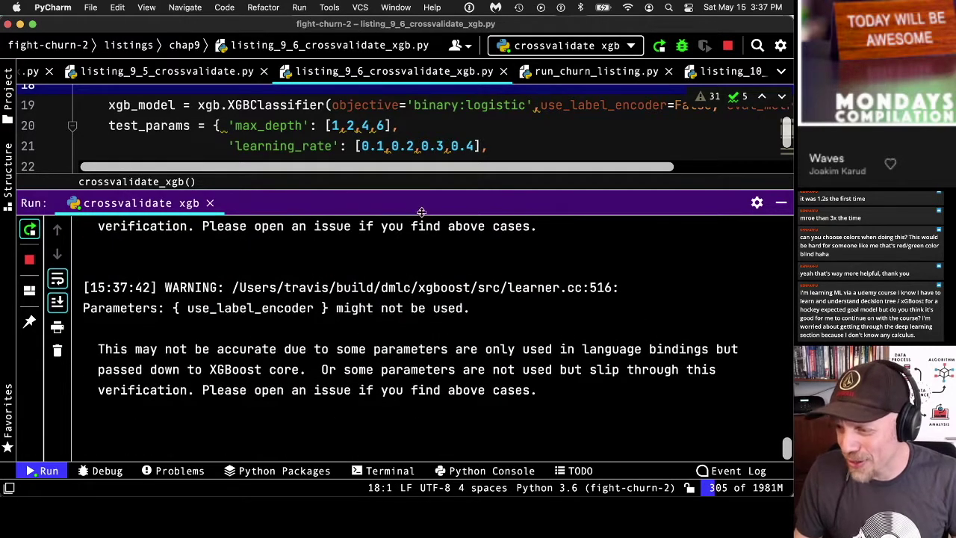
pyautogui.moveTo(423, 195); pyautogui.dragTo(425, 375)
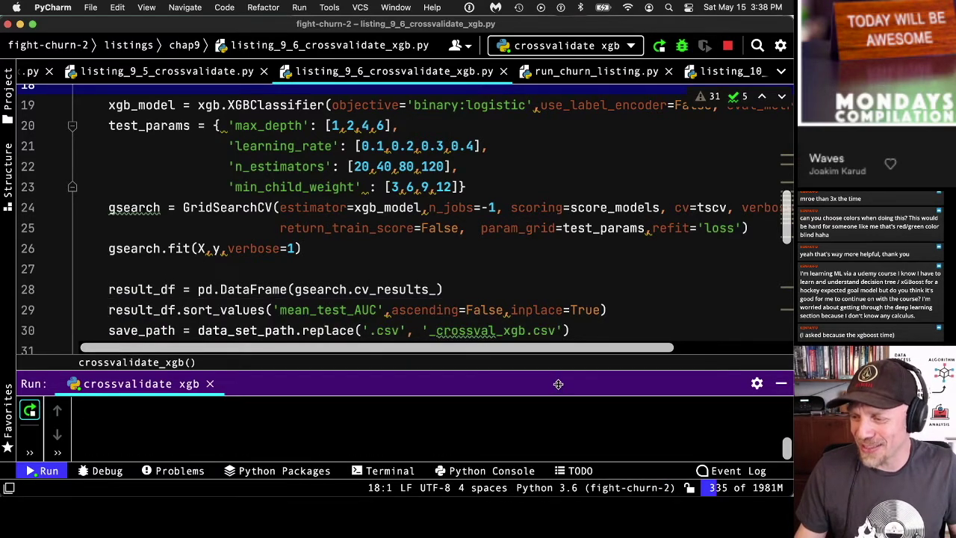
pyautogui.moveTo(562, 382); pyautogui.dragTo(552, 263)
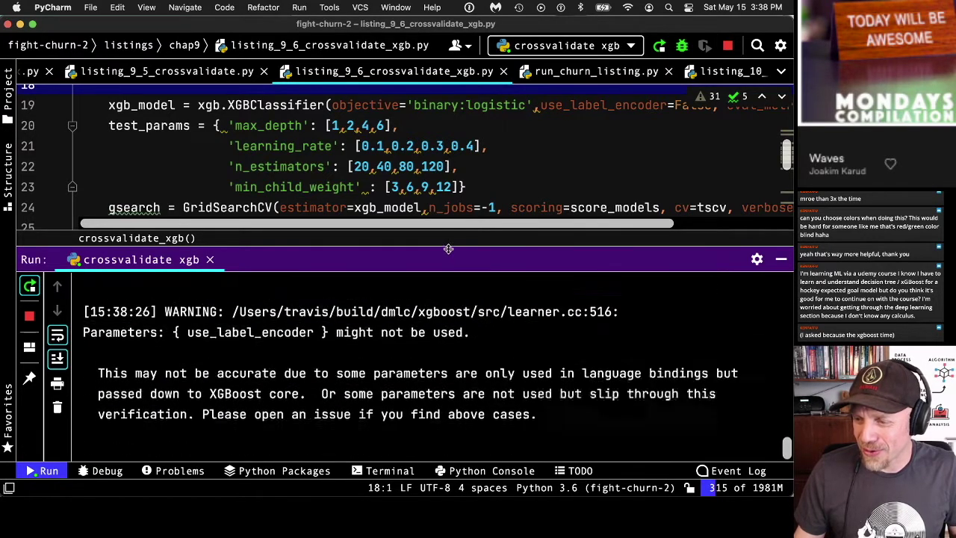
pyautogui.moveTo(453, 247); pyautogui.dragTo(451, 355)
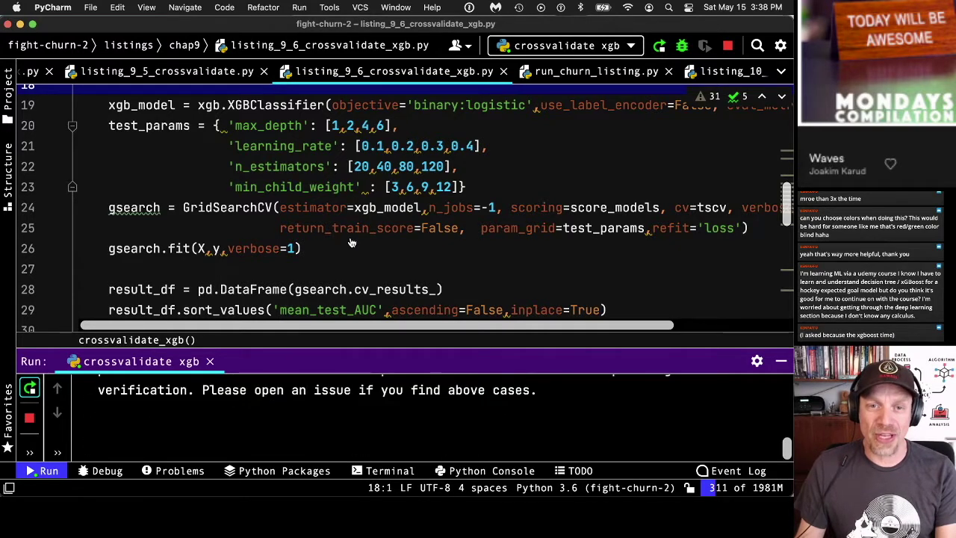
# - Switch to the socialnet_2_dataset3 workbook in Excel, point out the customer_age and channel columns, and return to PyCharm
pyautogui.press('super+Tab')
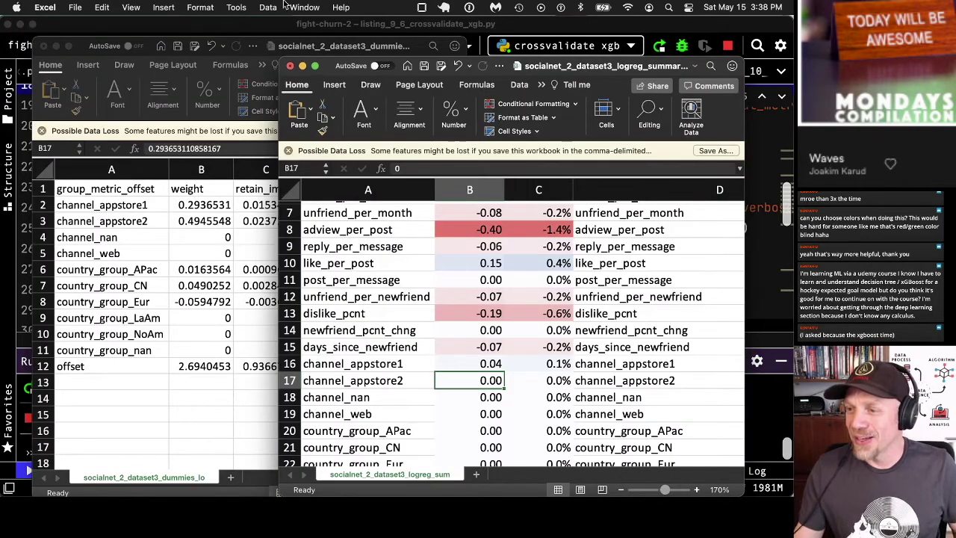
pyautogui.click(298, 7)
pyautogui.click(340, 251)
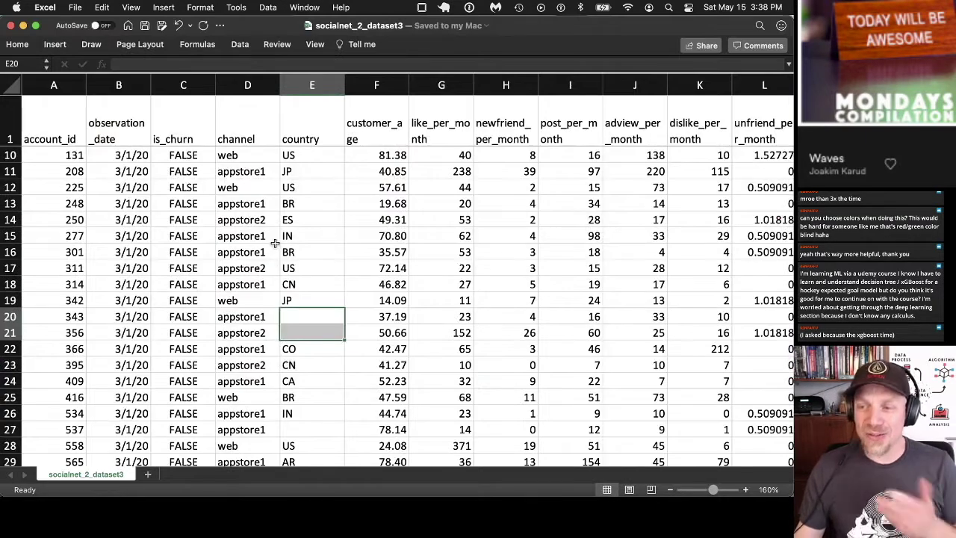
pyautogui.click(351, 129)
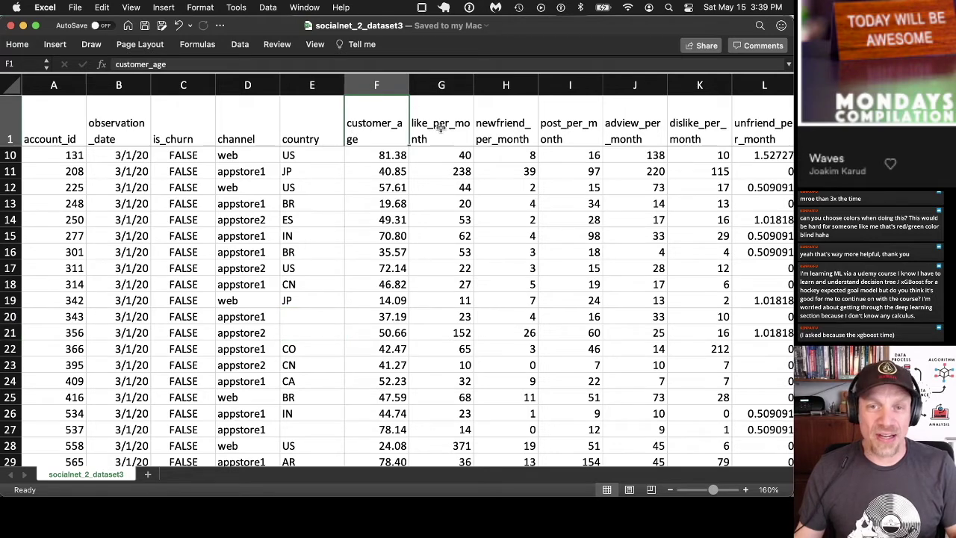
pyautogui.click(254, 119)
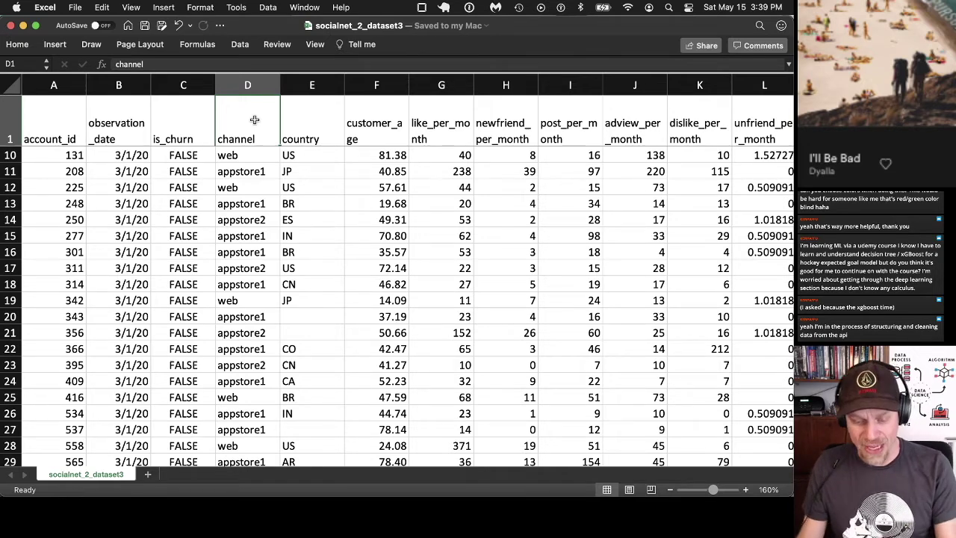
pyautogui.press('super+Tab')
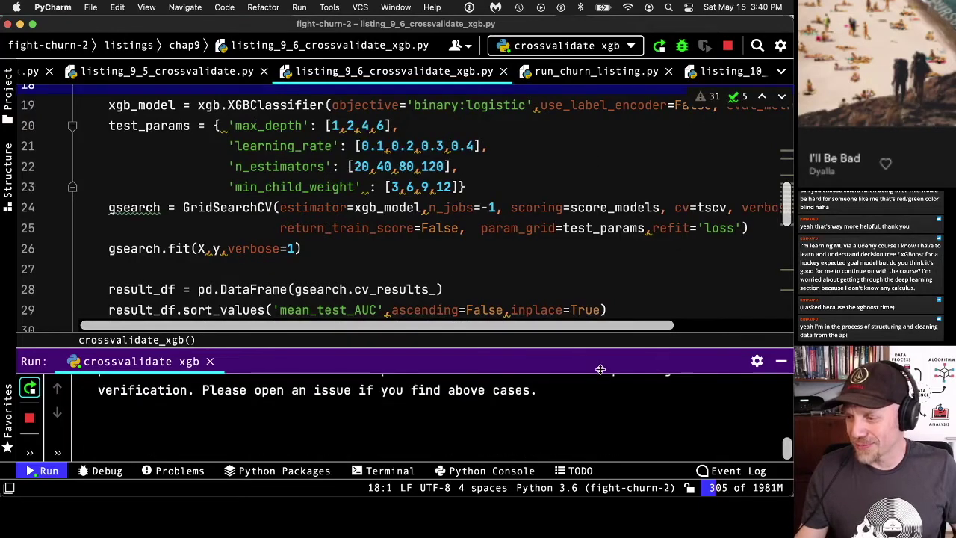
# - Check the running cross-validation's console output against the grid search code and highlight the verbose=1 argument of gsearch.fit
pyautogui.moveTo(604, 362); pyautogui.dragTo(605, 302)
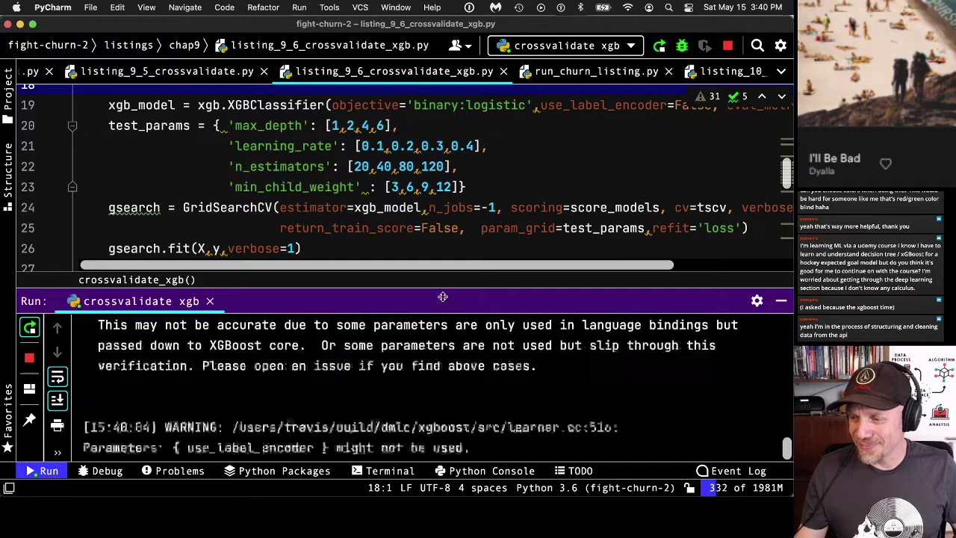
pyautogui.moveTo(446, 288); pyautogui.dragTo(447, 363)
pyautogui.scroll(-2, 433, 216)
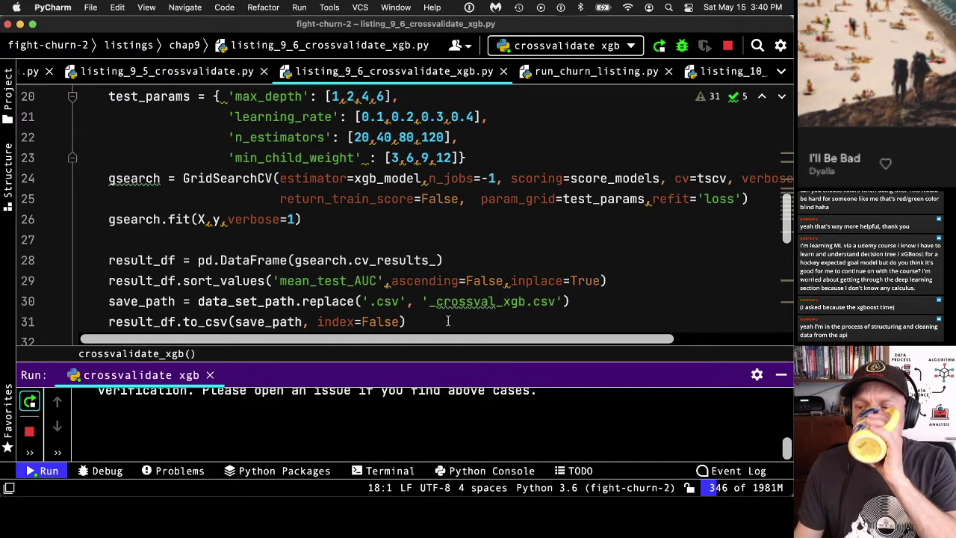
pyautogui.moveTo(460, 366); pyautogui.dragTo(473, 325)
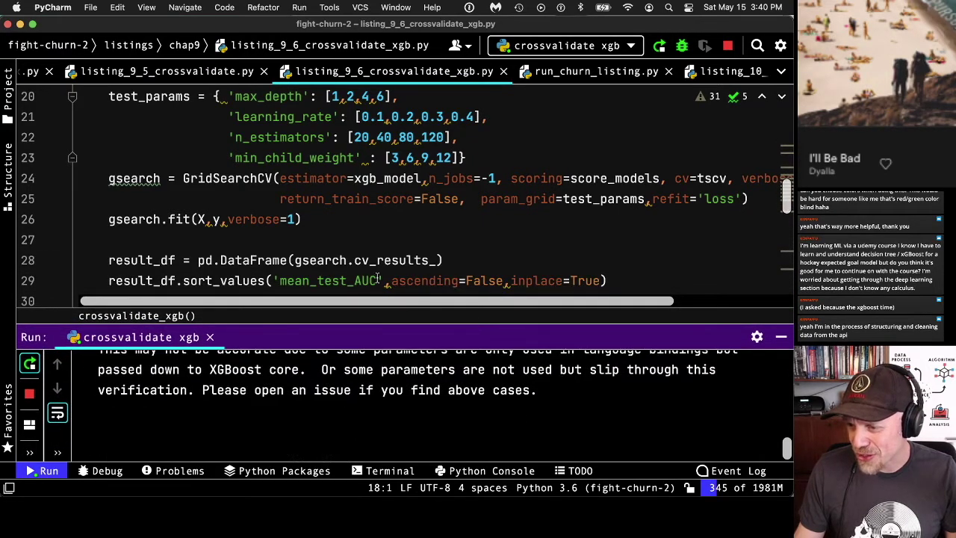
pyautogui.moveTo(296, 219); pyautogui.dragTo(228, 219)
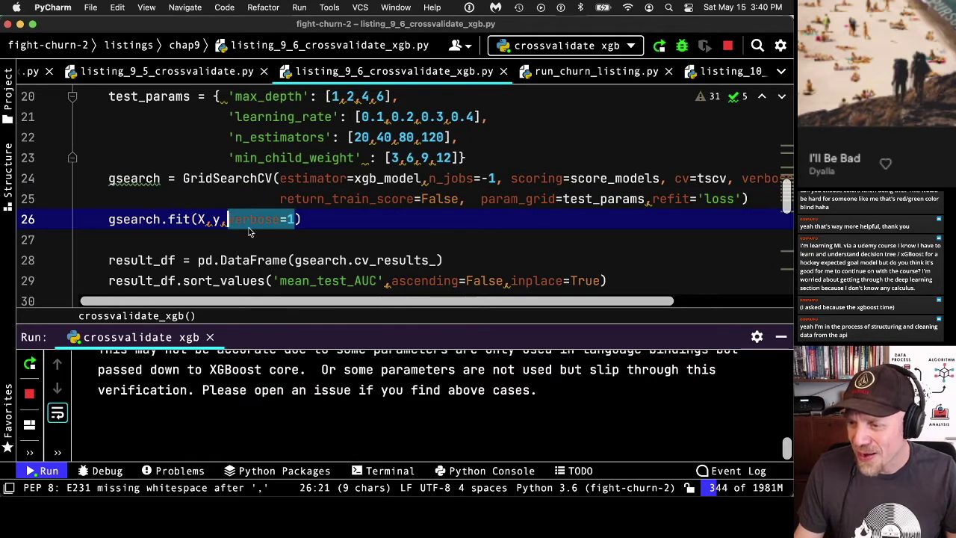
pyautogui.click(297, 219)
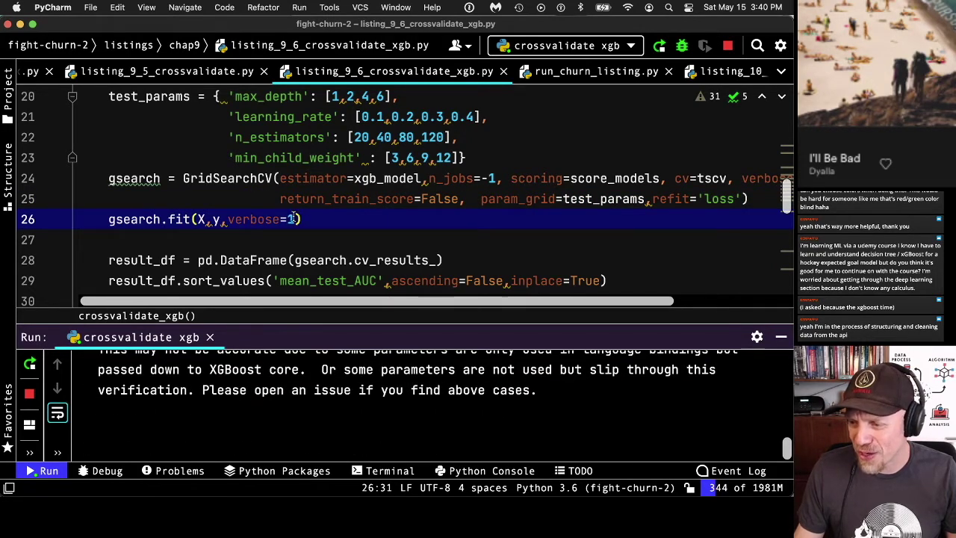
# - Enlarge the run output and review its final lines, highlighting the elapsed time and the count of completed fits
pyautogui.click(484, 339)
pyautogui.moveTo(484, 339); pyautogui.dragTo(486, 292)
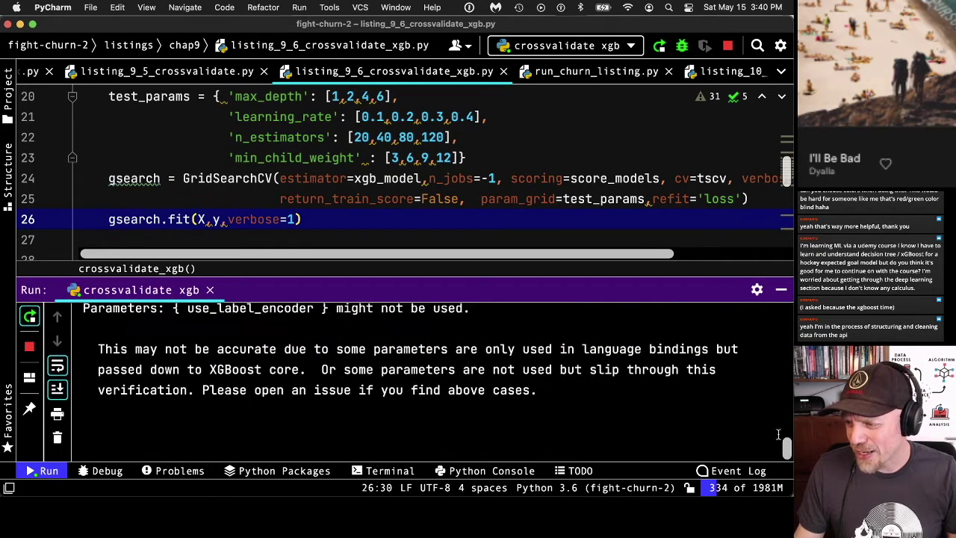
pyautogui.moveTo(786, 446)
pyautogui.mouseDown()
pyautogui.moveTo(787, 232)
pyautogui.moveTo(786, 447)
pyautogui.mouseUp()
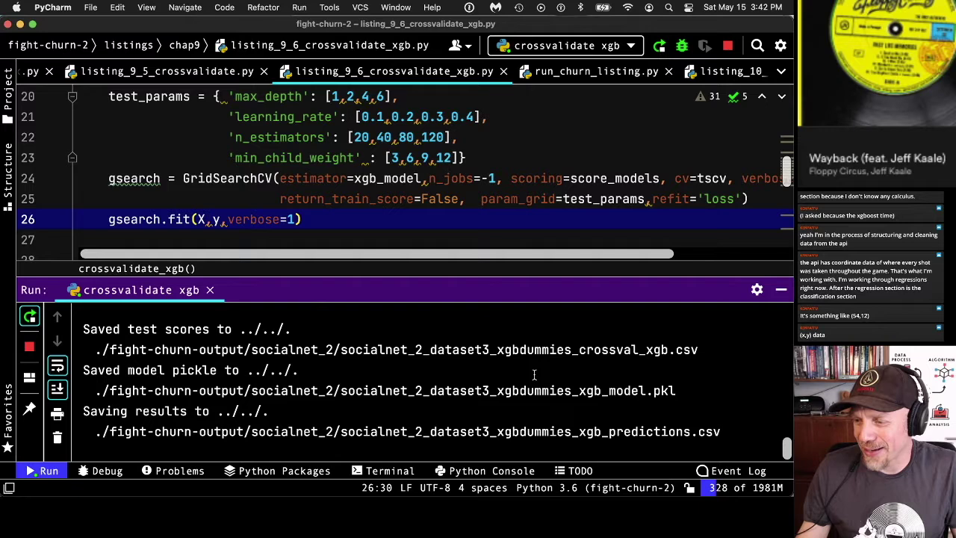
pyautogui.moveTo(505, 288); pyautogui.dragTo(505, 189)
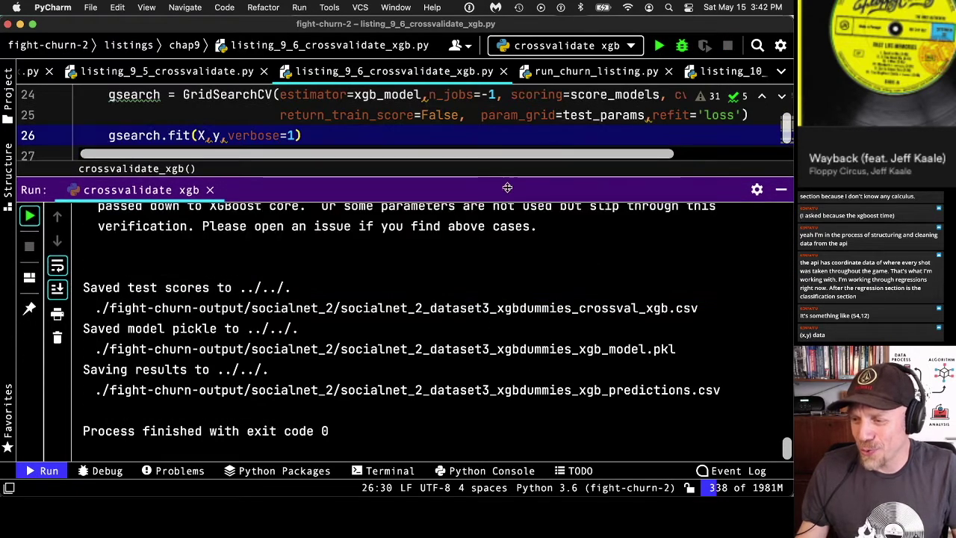
pyautogui.scroll(1, 491, 356)
pyautogui.scroll(5, 491, 356)
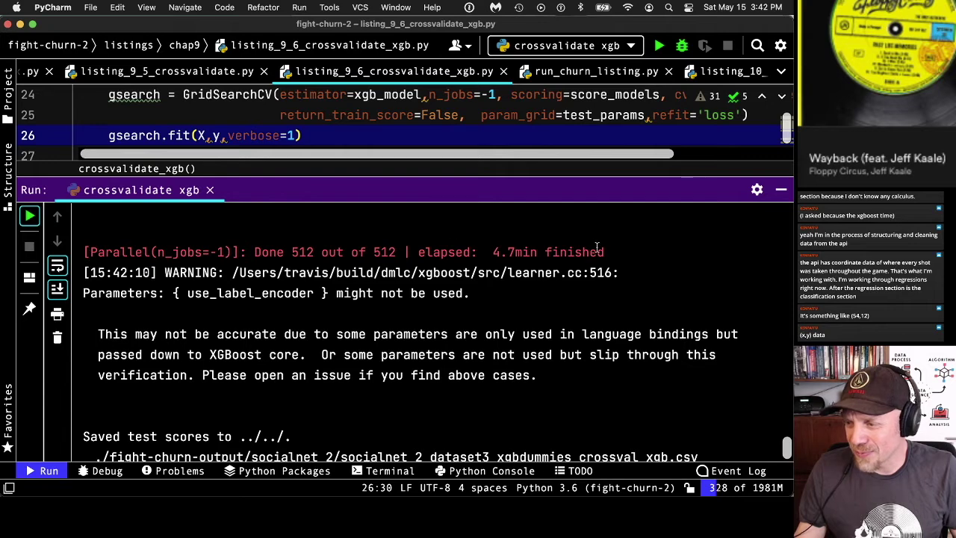
pyautogui.moveTo(607, 252); pyautogui.dragTo(424, 253)
pyautogui.moveTo(292, 253); pyautogui.dragTo(424, 252)
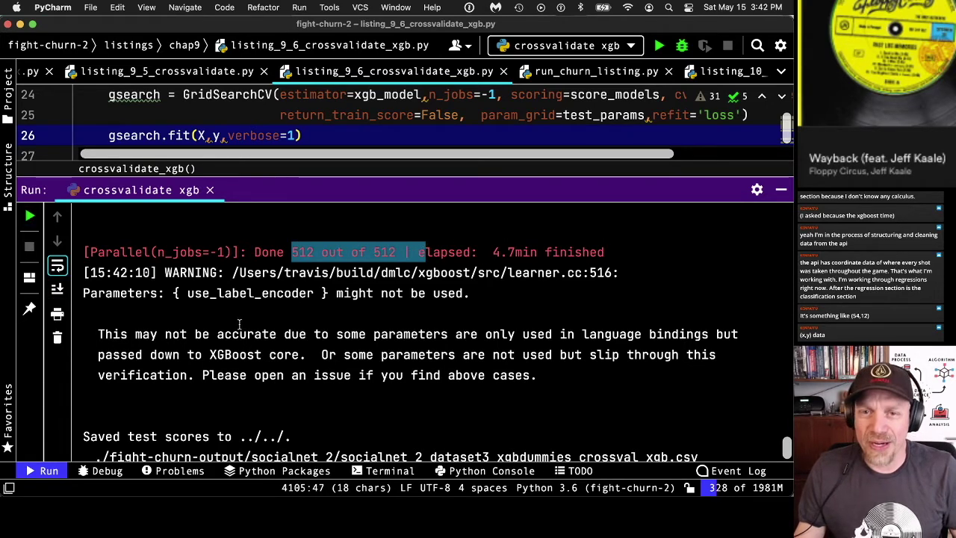
pyautogui.scroll(-4, 407, 364)
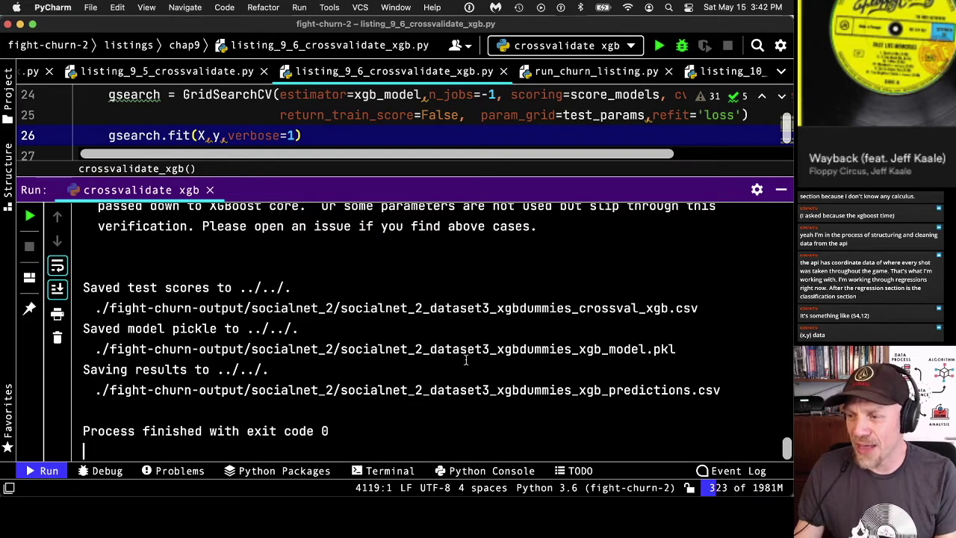
# - Switch to Finder, open the socialnet_2 folder inside stream-dev's fight-churn-output in a new enlarged window, and show it as a list
pyautogui.press('super+Tab')
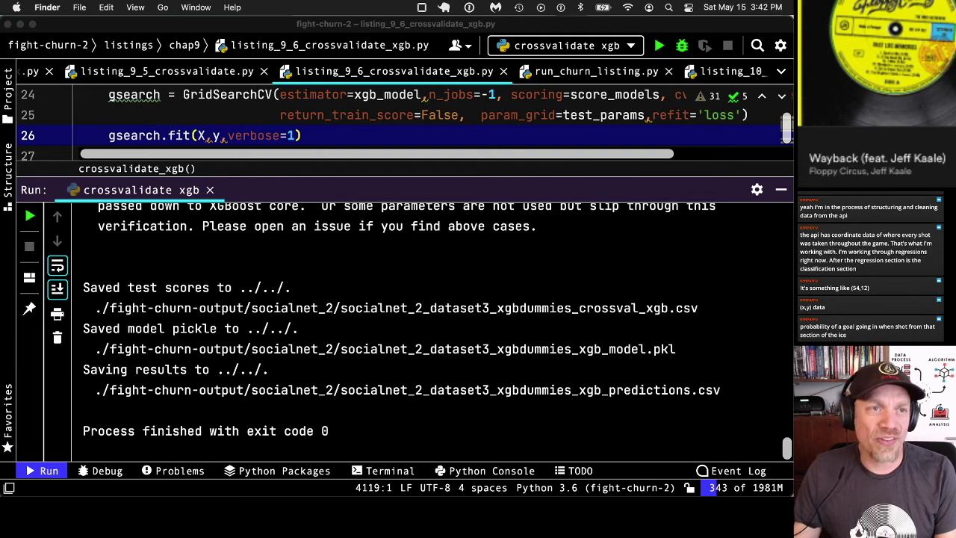
pyautogui.press('super+n')
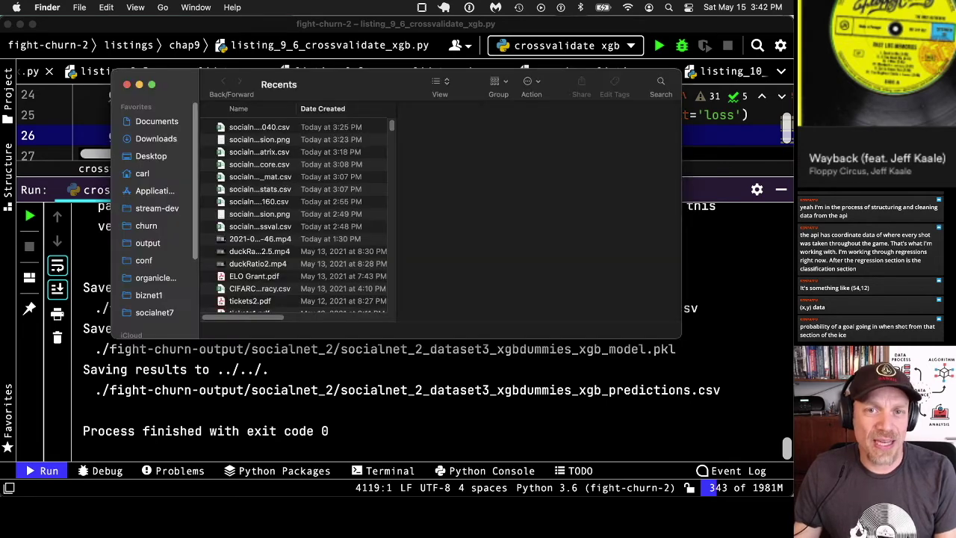
pyautogui.click(170, 209)
pyautogui.doubleClick(374, 167)
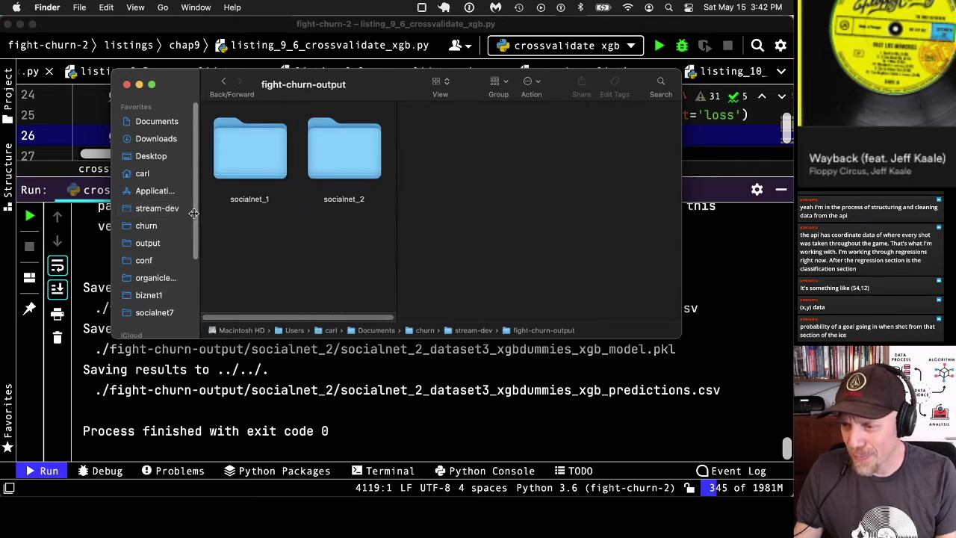
pyautogui.moveTo(194, 212); pyautogui.dragTo(44, 185)
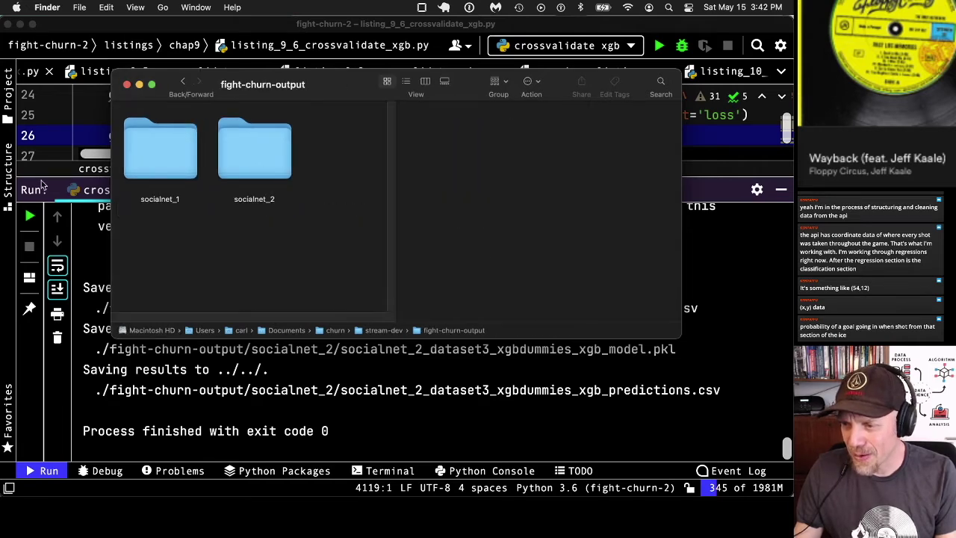
pyautogui.doubleClick(253, 146)
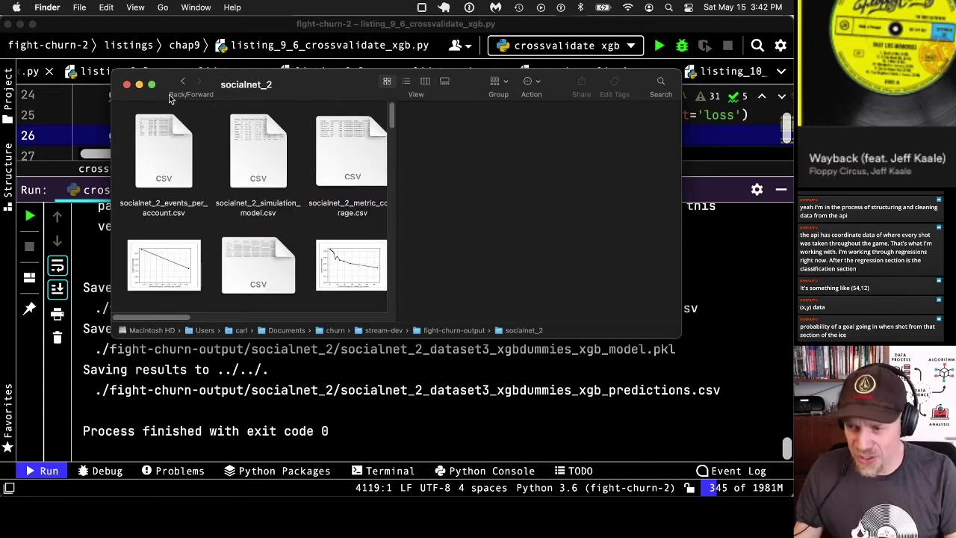
pyautogui.click(152, 85)
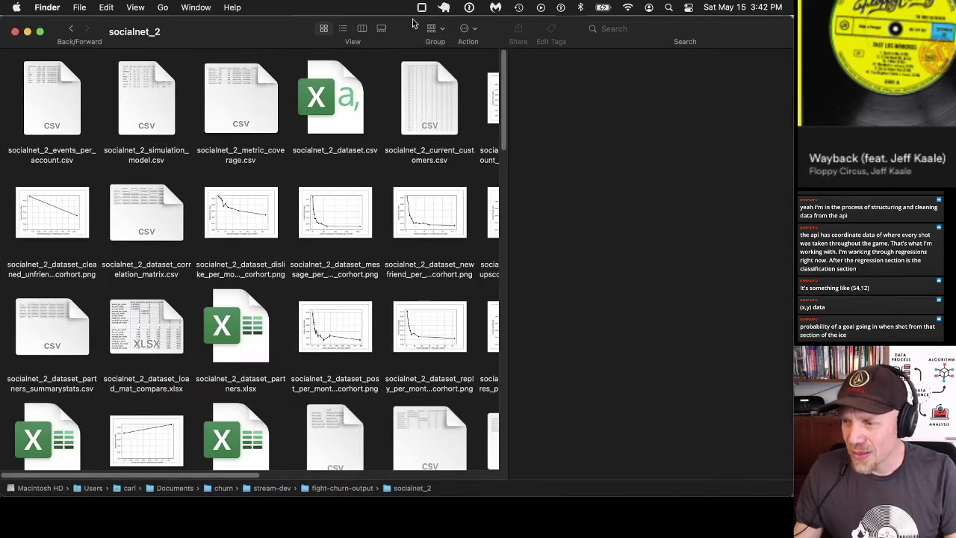
pyautogui.click(343, 28)
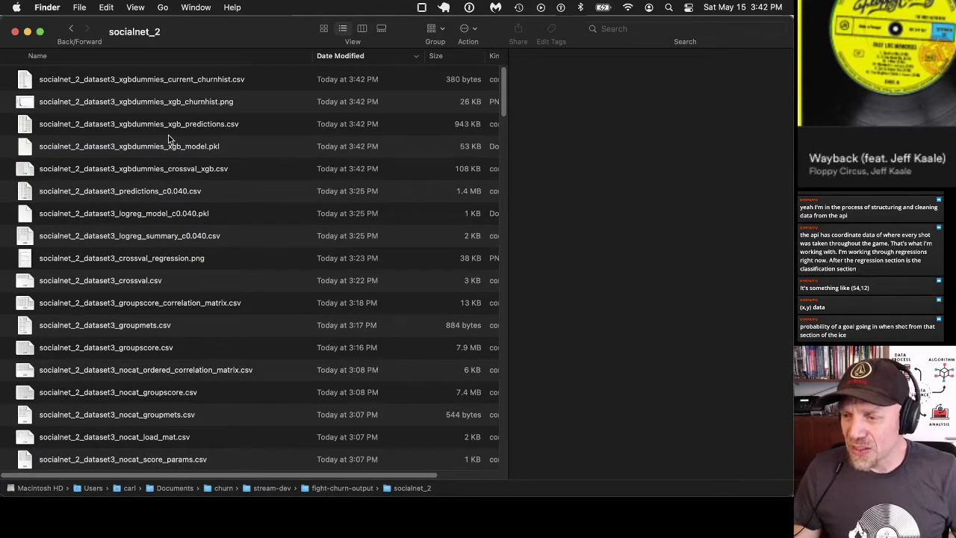
# - Preview the xgbdummies_xgb_churnhist.png histogram and point out the xgb_predictions.csv and xgb_model.pkl output files
pyautogui.click(166, 109)
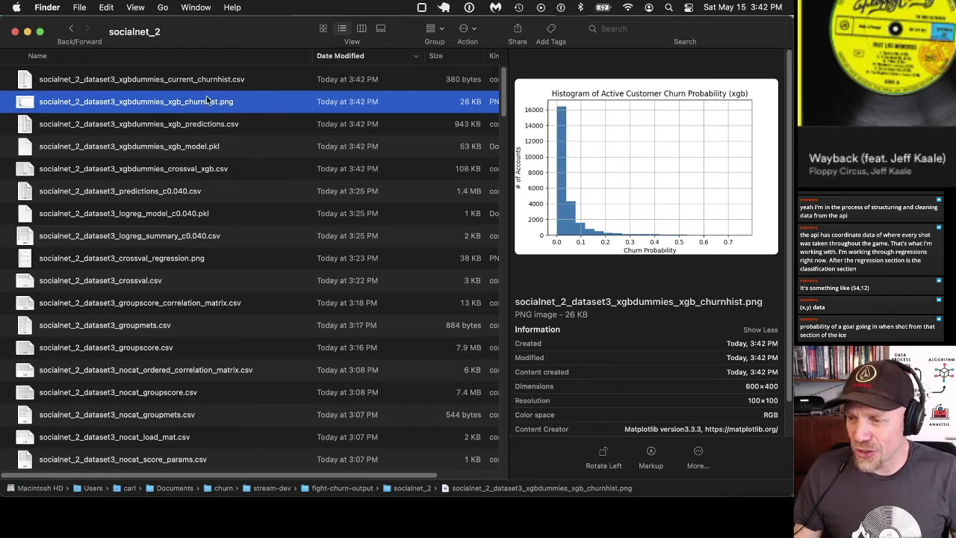
pyautogui.click(197, 123)
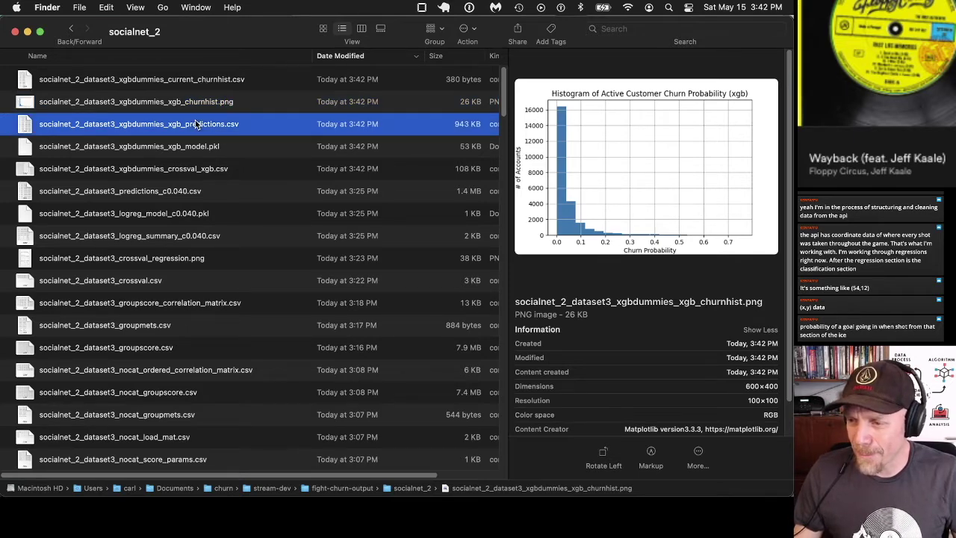
pyautogui.click(199, 147)
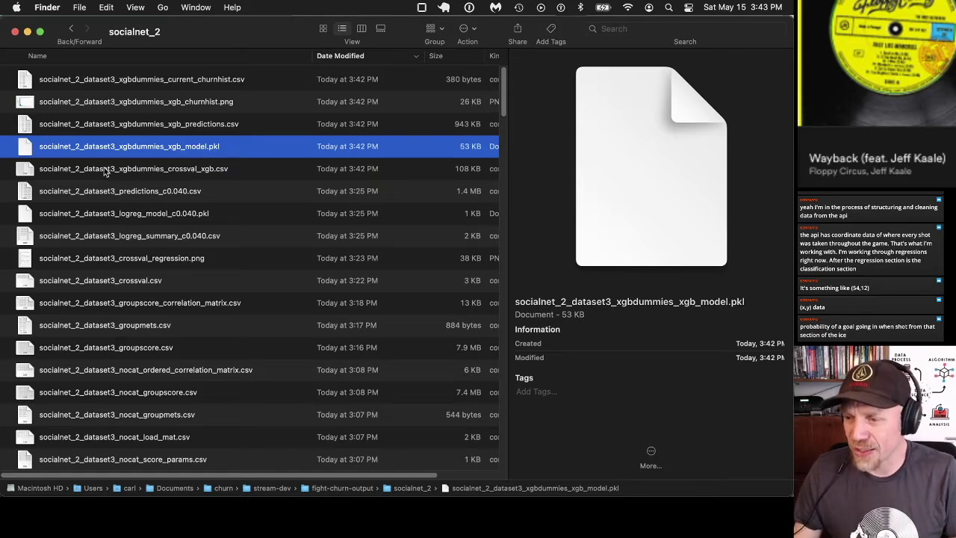
# - Open socialnet_2_dataset3_xgbdummies_crossval_xgb.csv in Excel, enlarge its window, and zoom the sheet to 150%
pyautogui.doubleClick(170, 173)
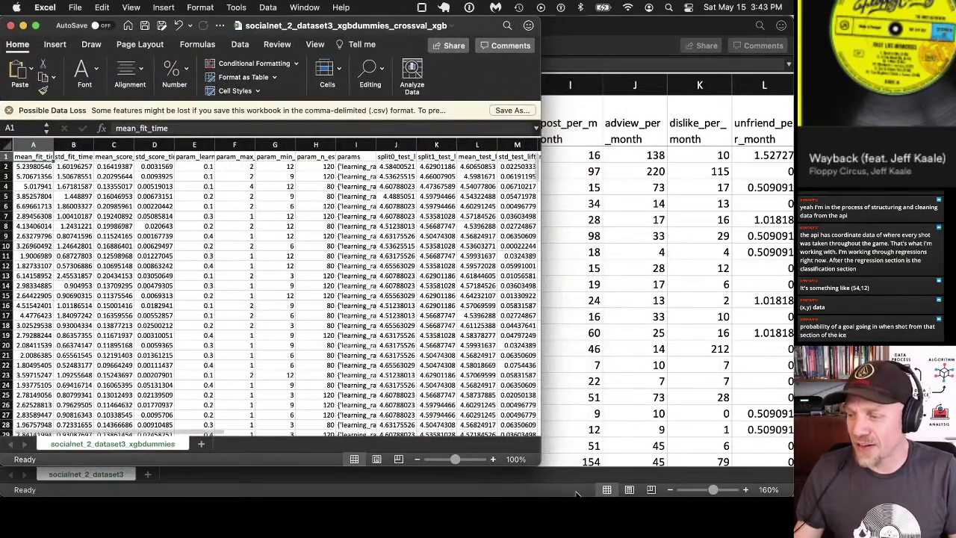
pyautogui.moveTo(540, 464); pyautogui.dragTo(791, 493)
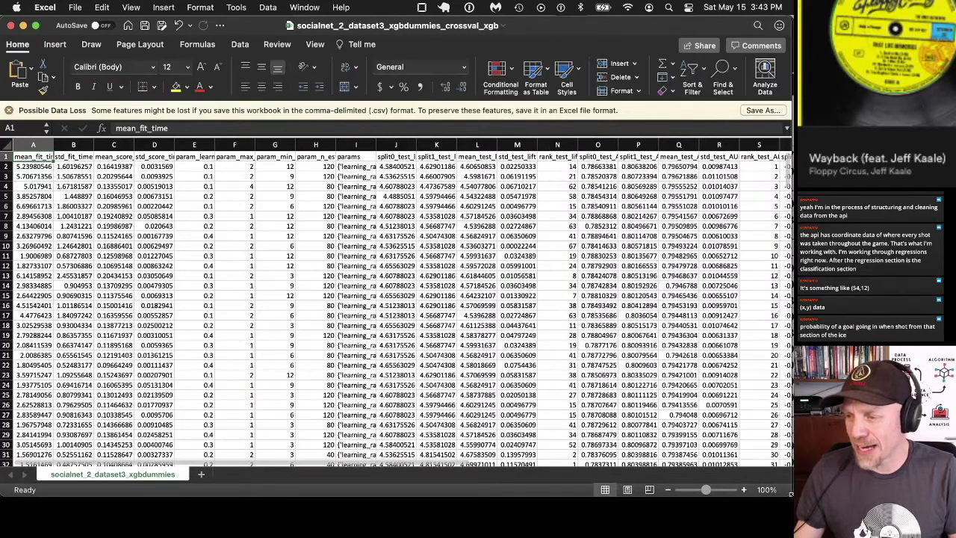
pyautogui.click(743, 489)
pyautogui.click(744, 489)
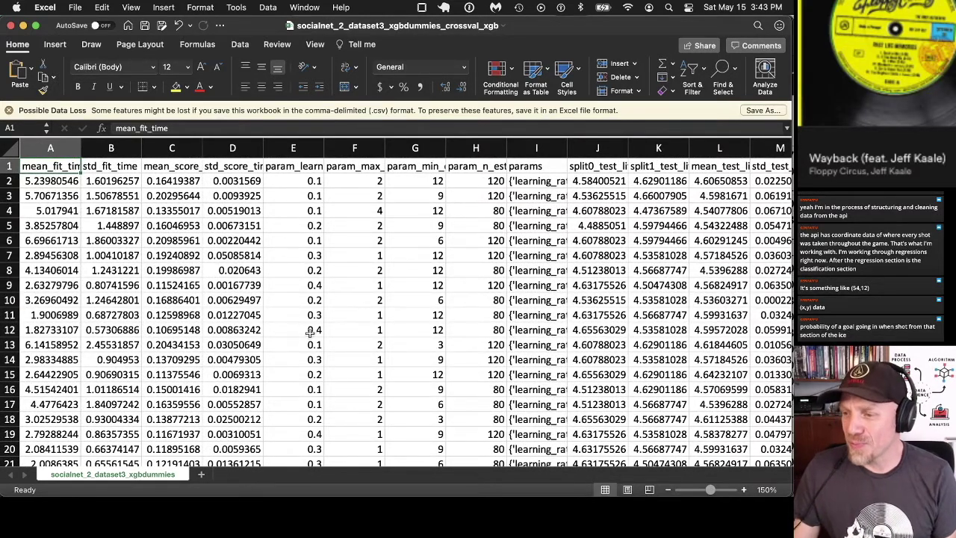
# - Wrap the text of the header row so the full column names are readable
pyautogui.moveTo(297, 464); pyautogui.dragTo(556, 463)
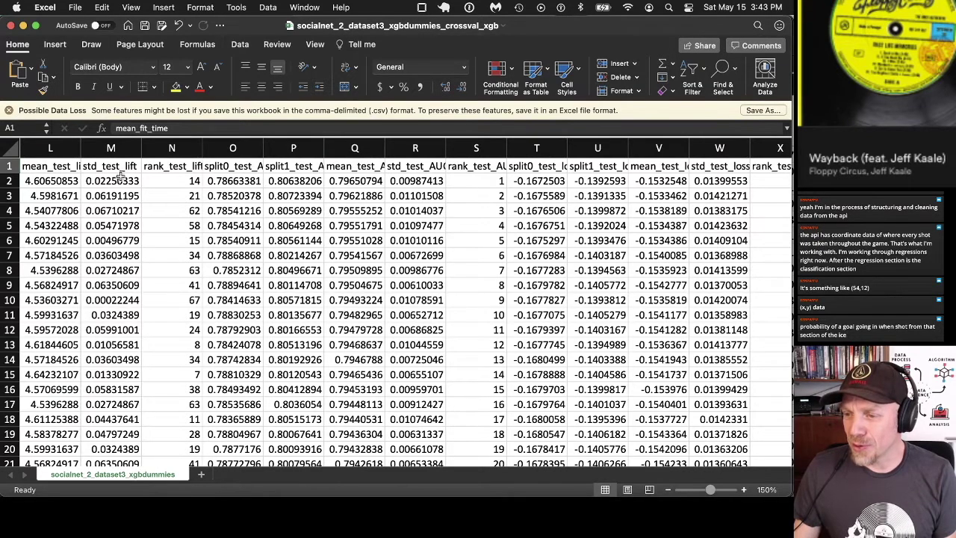
pyautogui.click(6, 166)
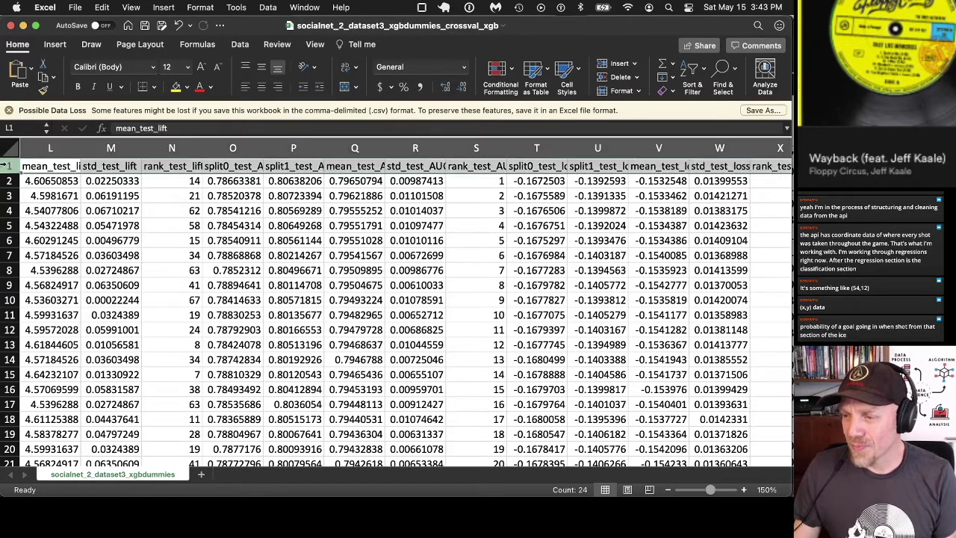
pyautogui.click(343, 67)
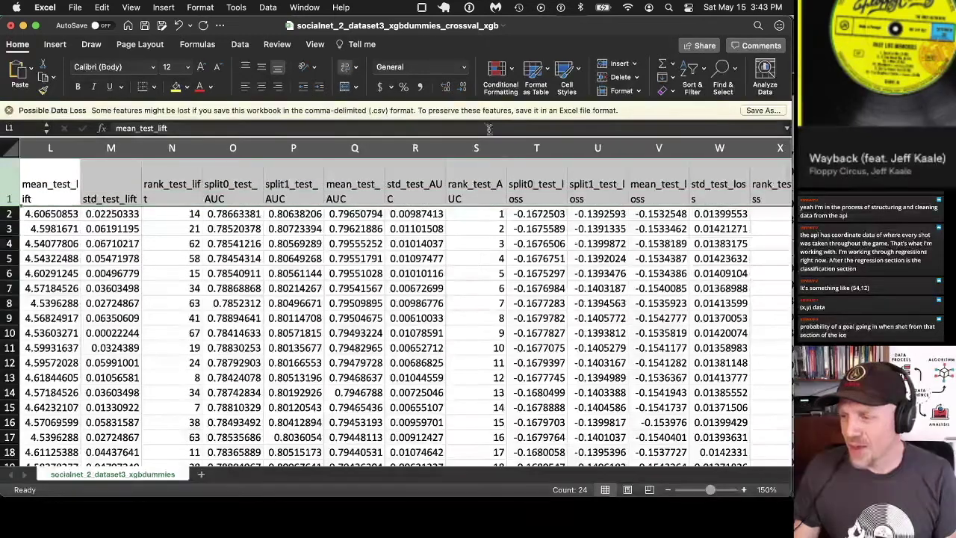
# - Examine the mean_test_AUC column and the top-ranked model's mean_test_loss, param_max_depth and param_n_estimators values
pyautogui.click(356, 146)
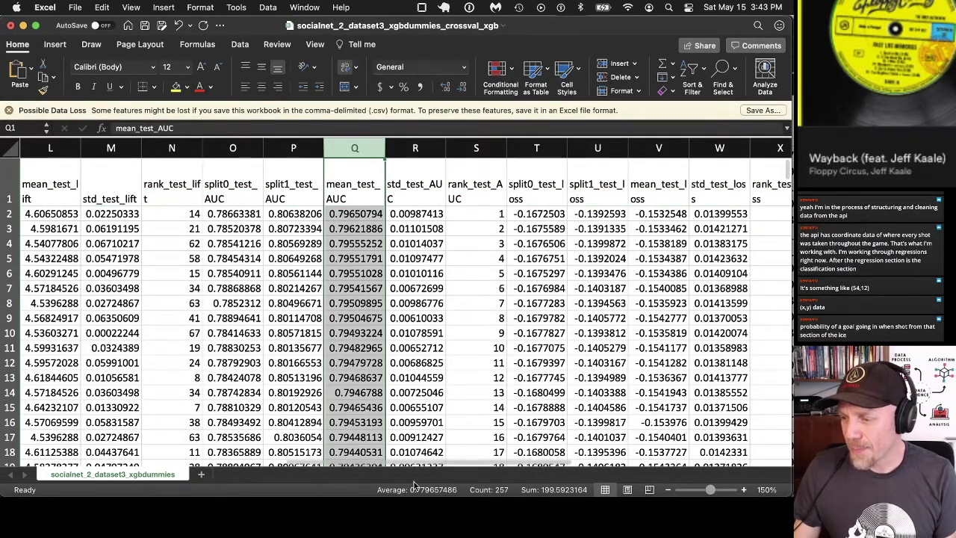
pyautogui.hscroll(1, 433, 461)
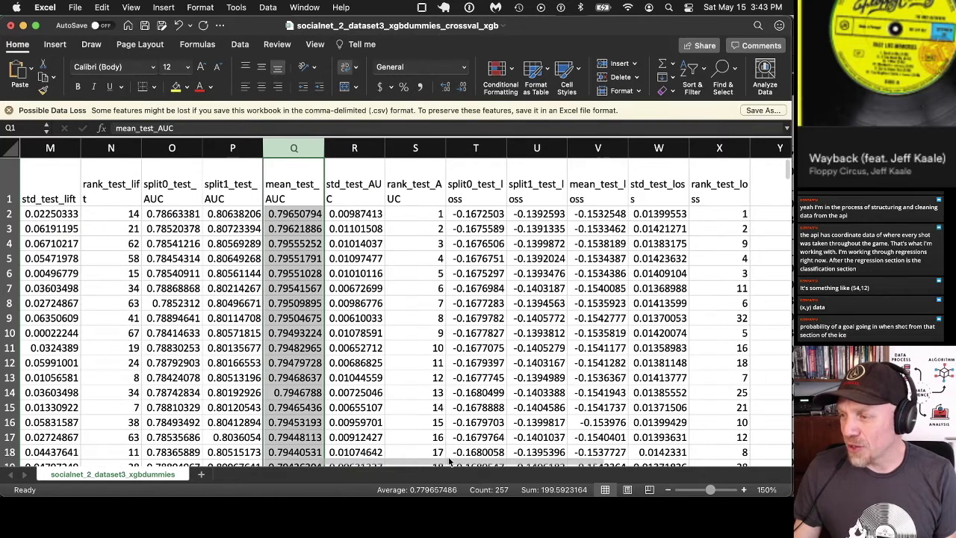
pyautogui.click(595, 214)
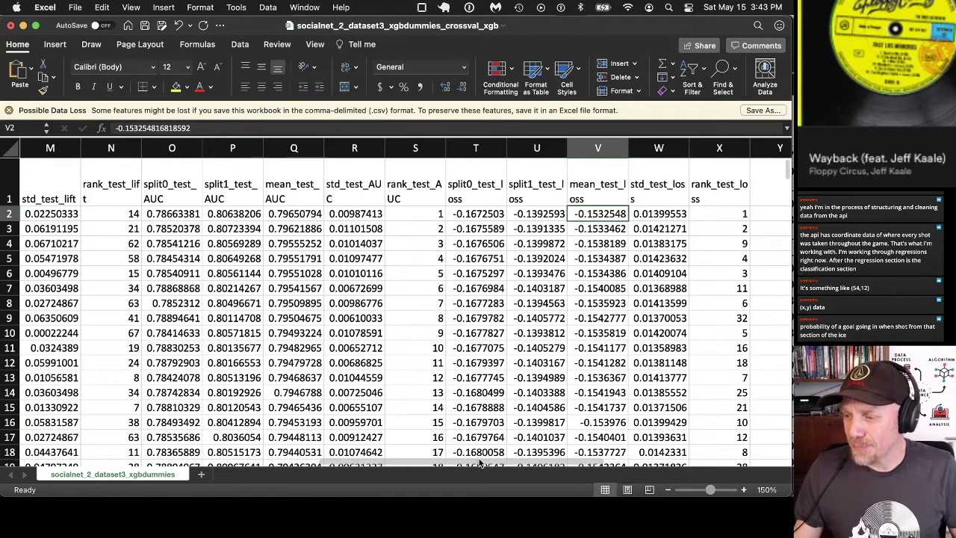
pyautogui.hscroll(-10, 480, 463)
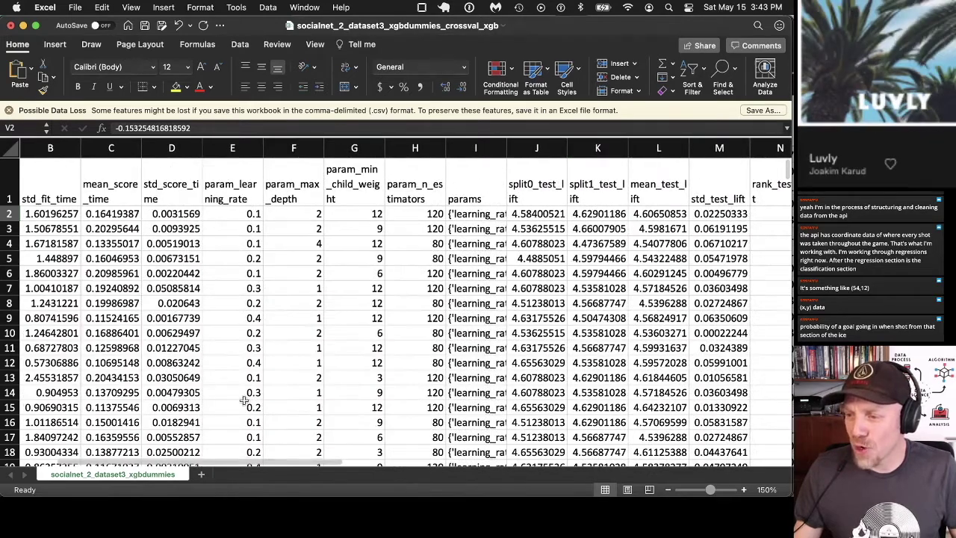
pyautogui.click(300, 215)
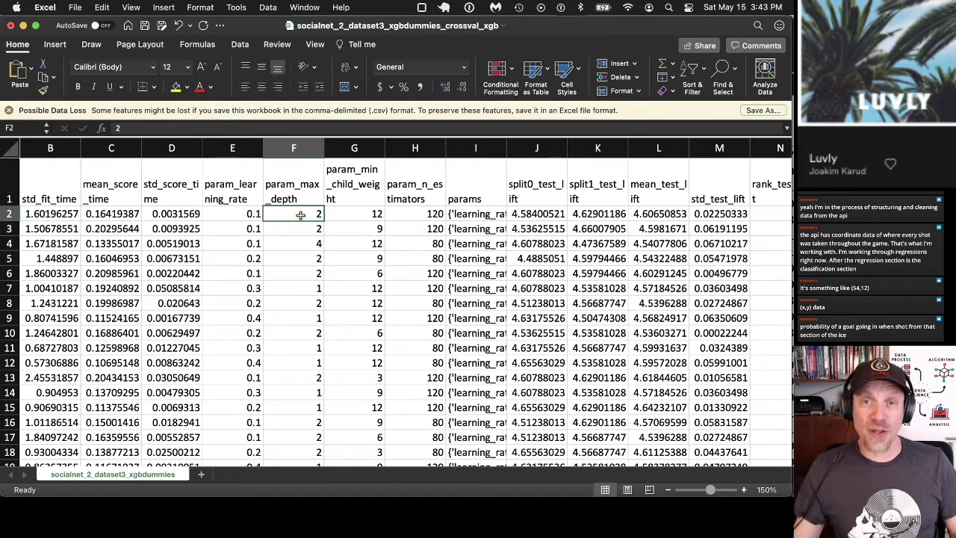
pyautogui.click(436, 214)
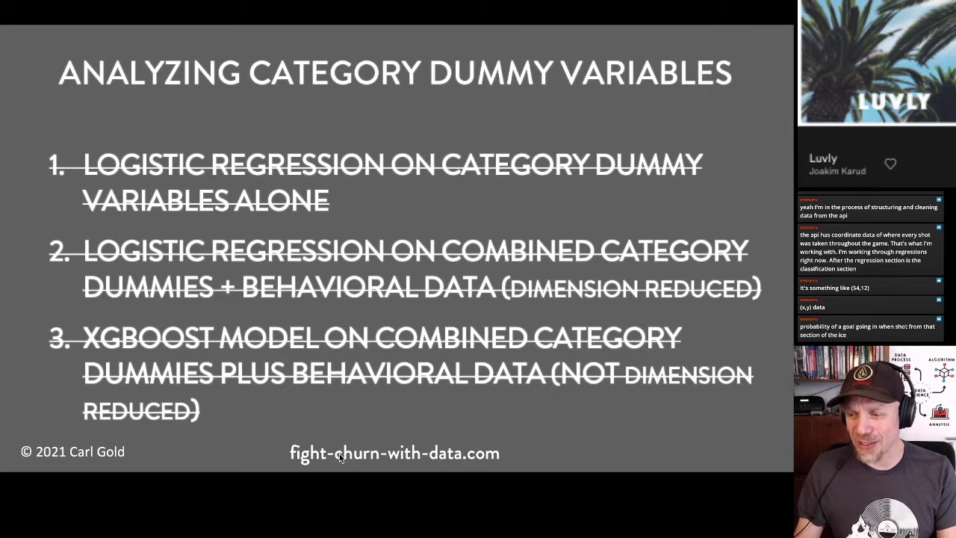
pyautogui.press('Right')
pyautogui.press('Left')
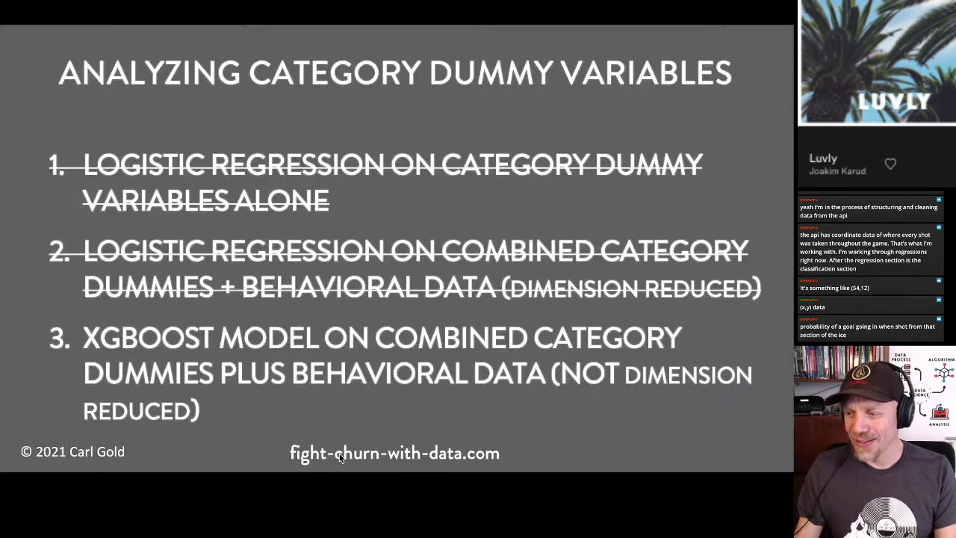
pyautogui.press('Right')
pyautogui.press('Right')
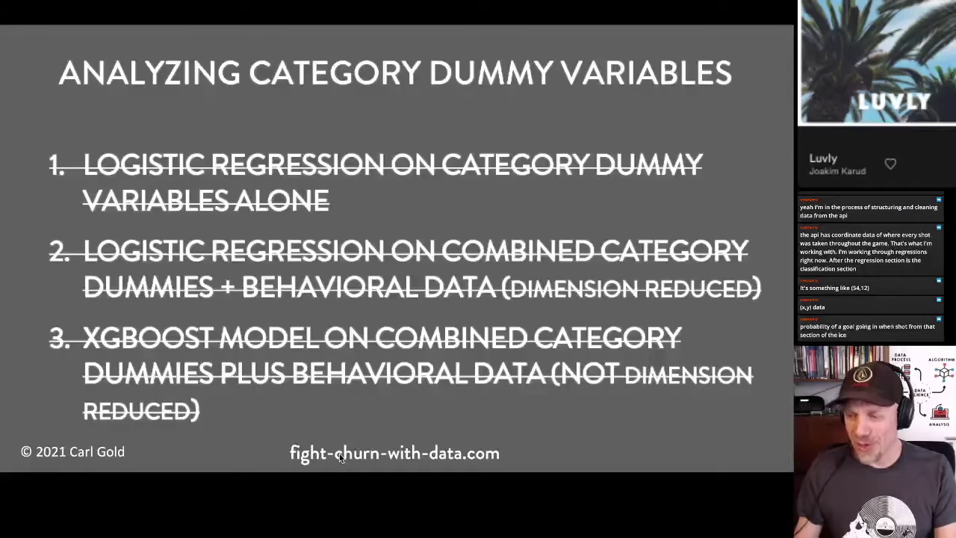